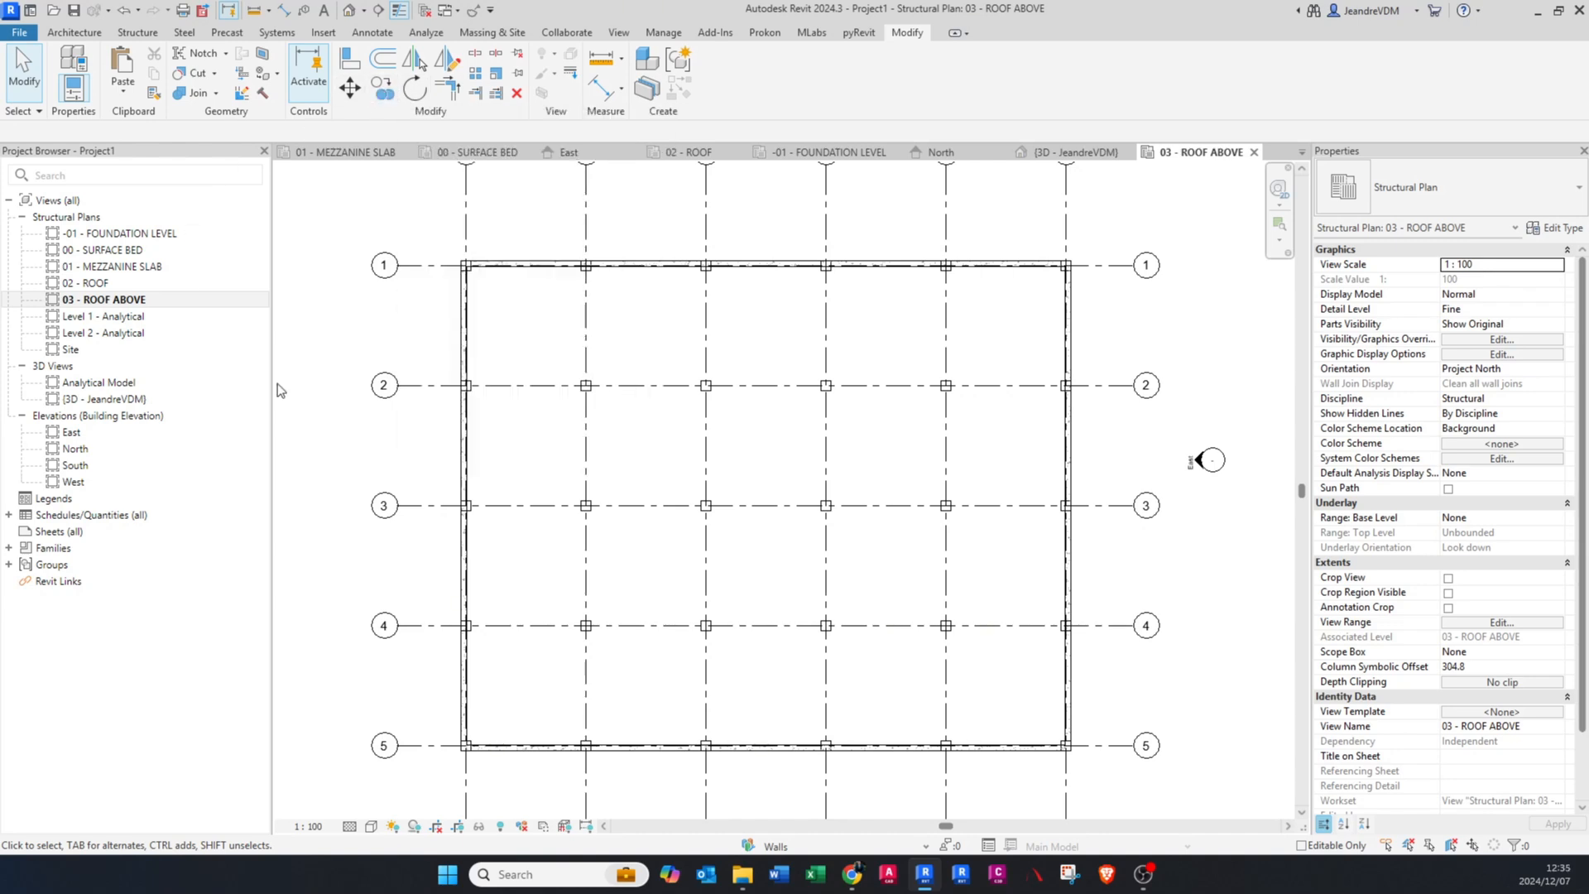
Step: Copy the 300 x 600 mm beam on grid 1 down to between grids 1 and 2, about 1600 mm short of grid 2
{"action": "scroll", "coordinate": [666, 298], "scroll_direction": "up", "scroll_amount": 2}
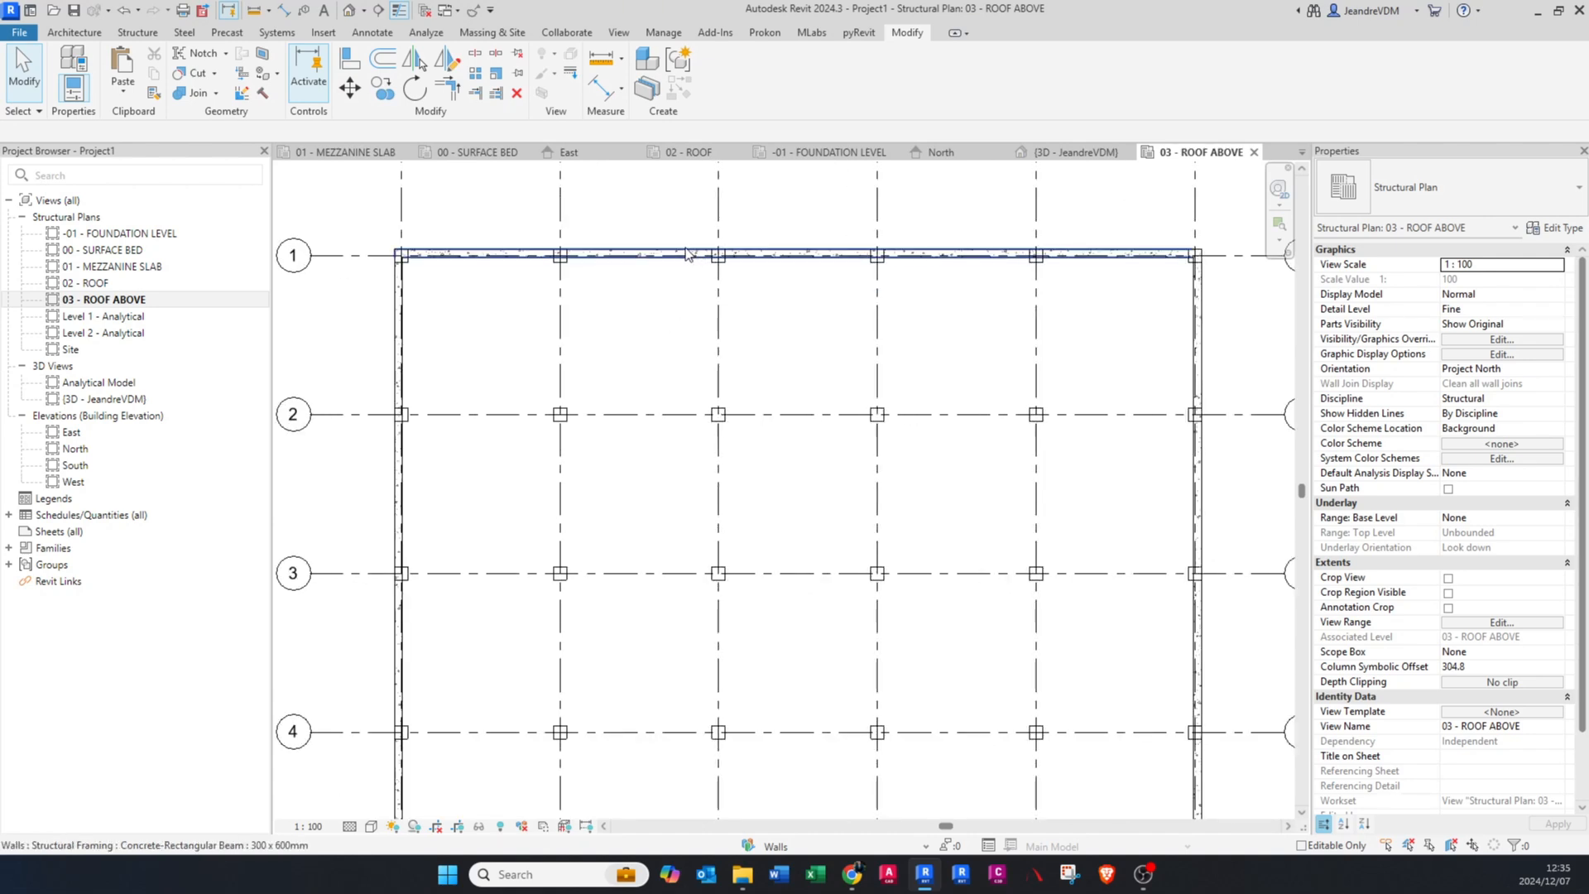
{"action": "left_click", "coordinate": [686, 252]}
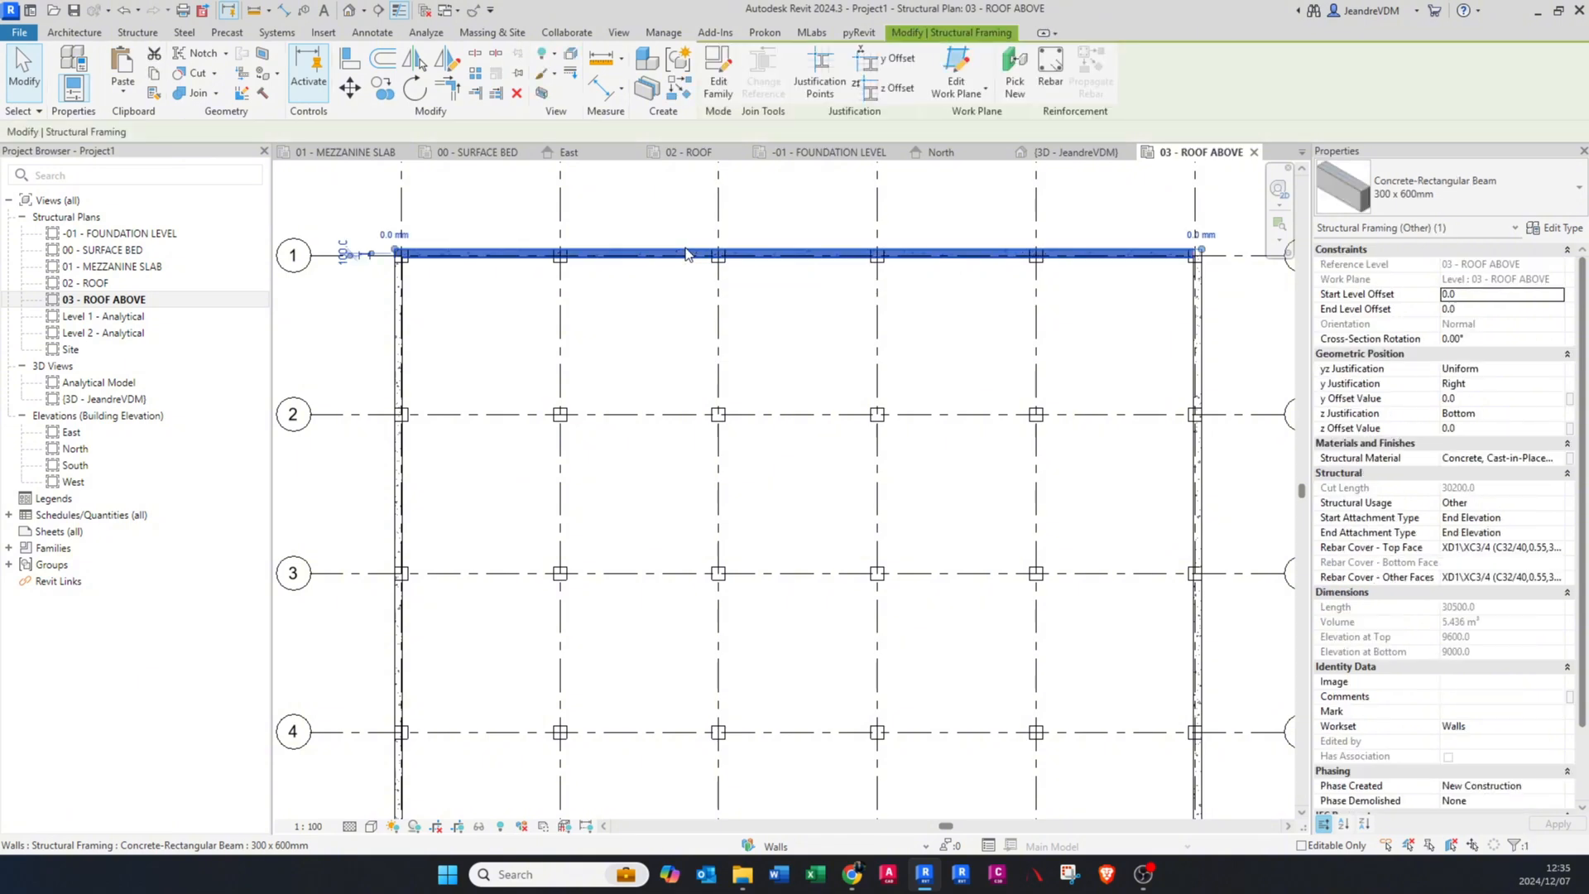
{"action": "left_click", "coordinate": [380, 89]}
{"action": "left_click", "coordinate": [651, 257]}
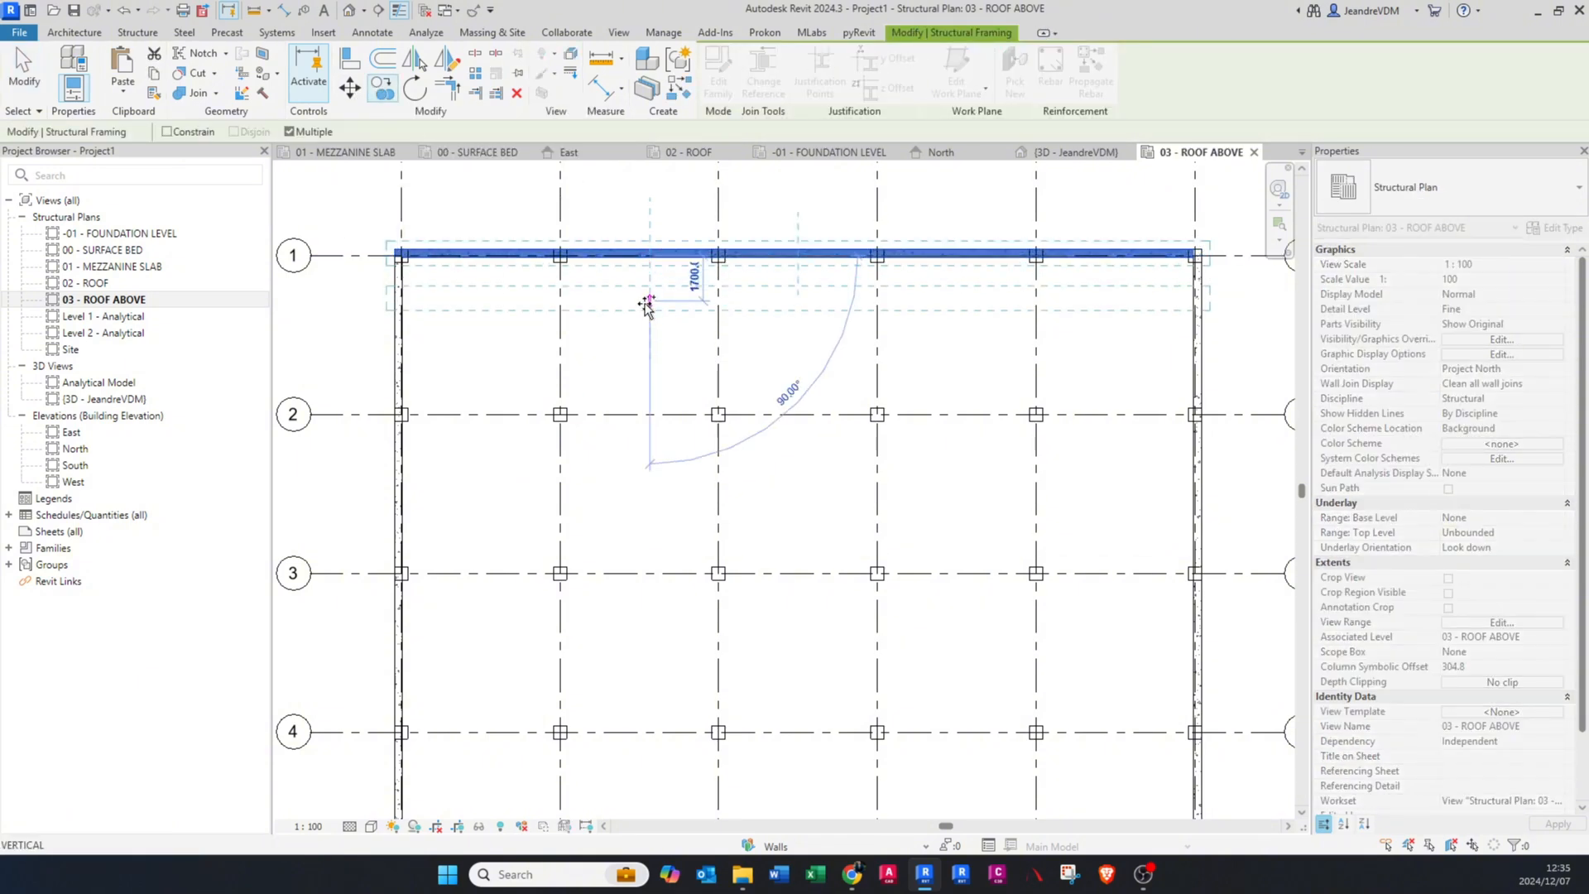
{"action": "left_click", "coordinate": [650, 375]}
{"action": "key", "text": "Escape"}
{"action": "key", "text": "Escape"}
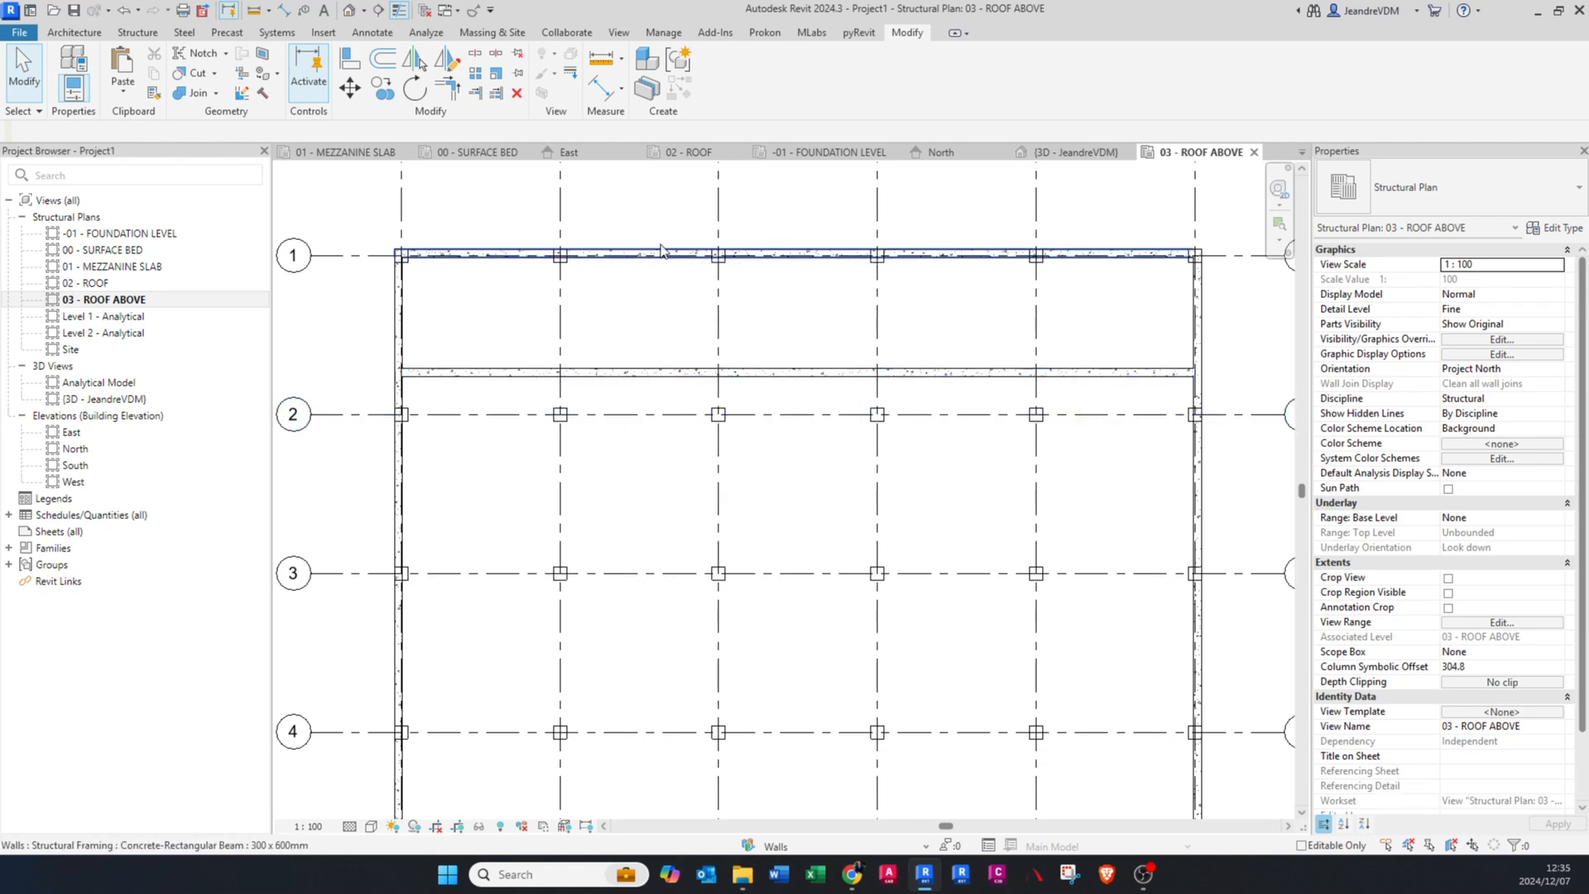
Step: Copy the perimeter beam on grid A about 8 m horizontally into the plan, landing between grids B and C
{"action": "left_click", "coordinate": [404, 520]}
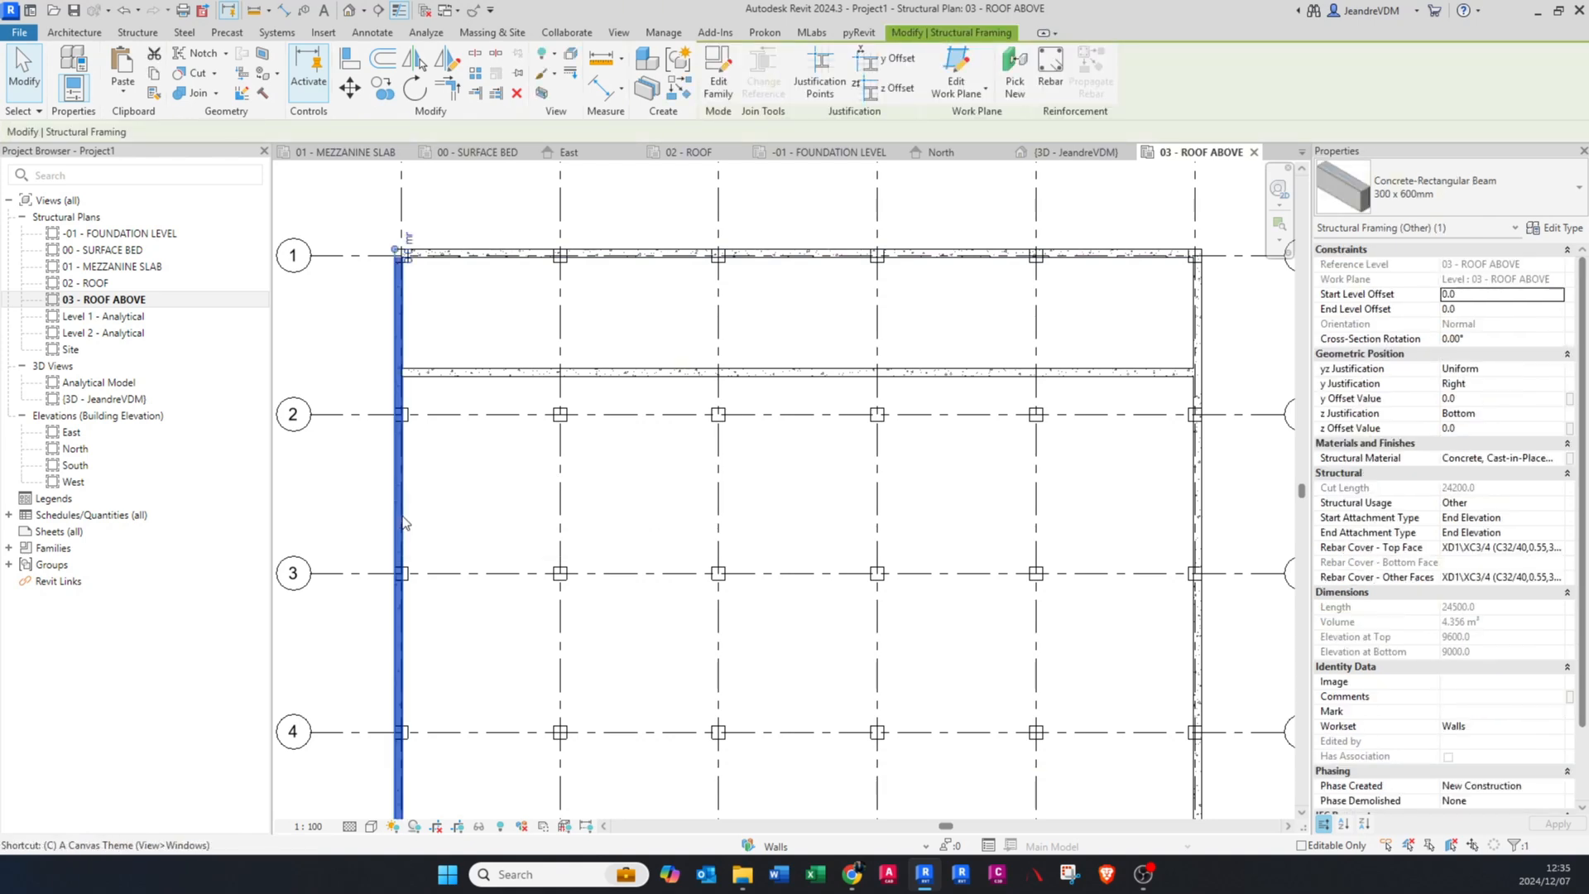
{"action": "key", "text": "c"}
{"action": "key", "text": "o"}
{"action": "left_click", "coordinate": [402, 515]}
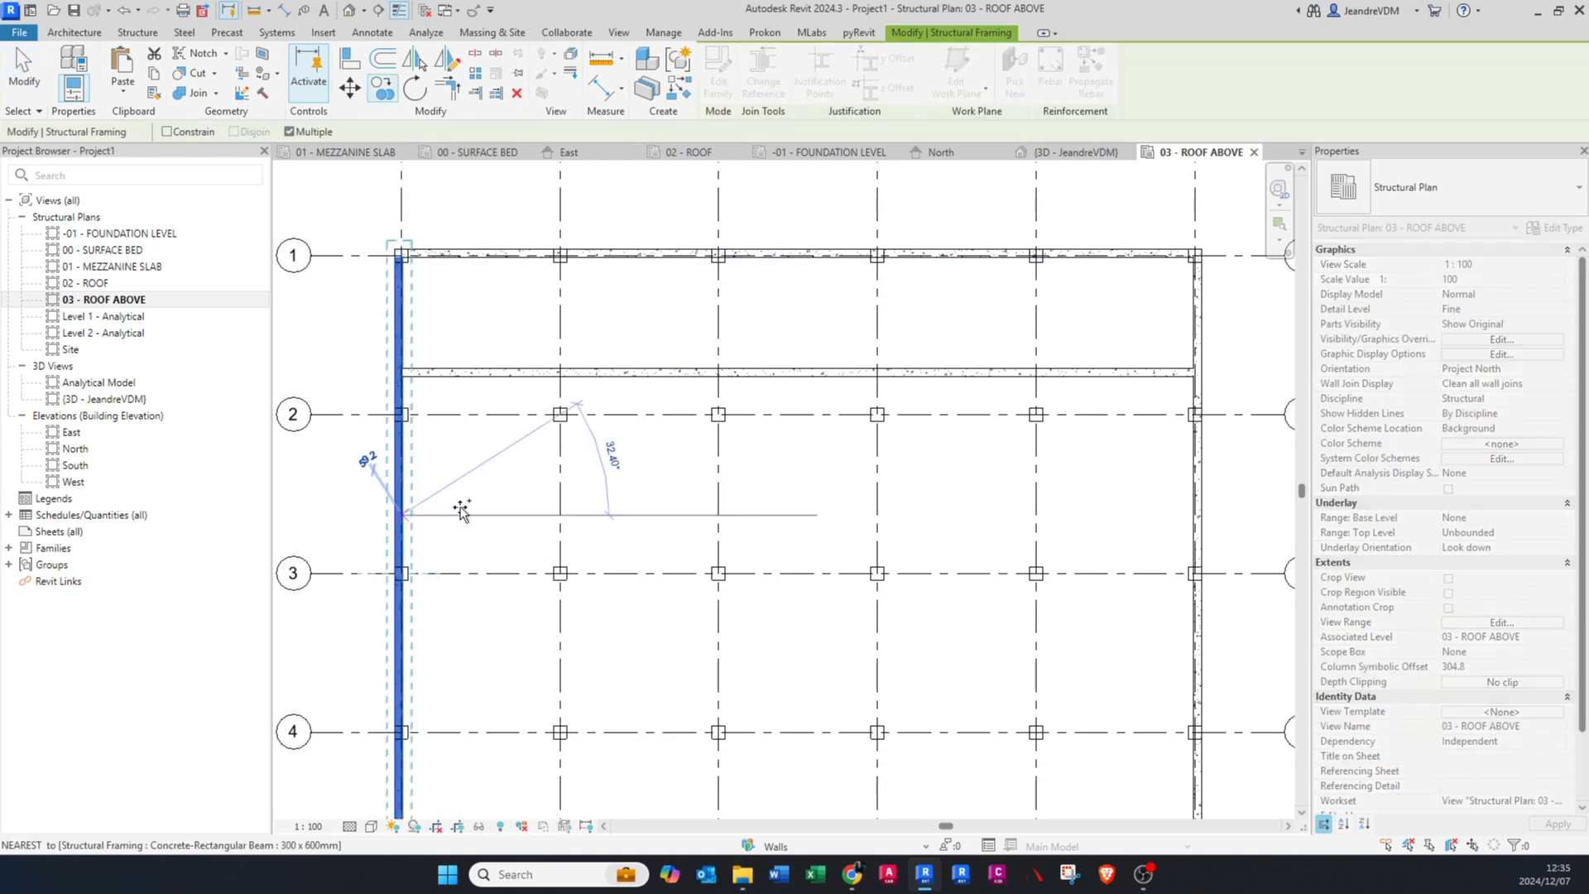
{"action": "left_click", "coordinate": [622, 519]}
{"action": "key", "text": "Escape"}
{"action": "key", "text": "Escape"}
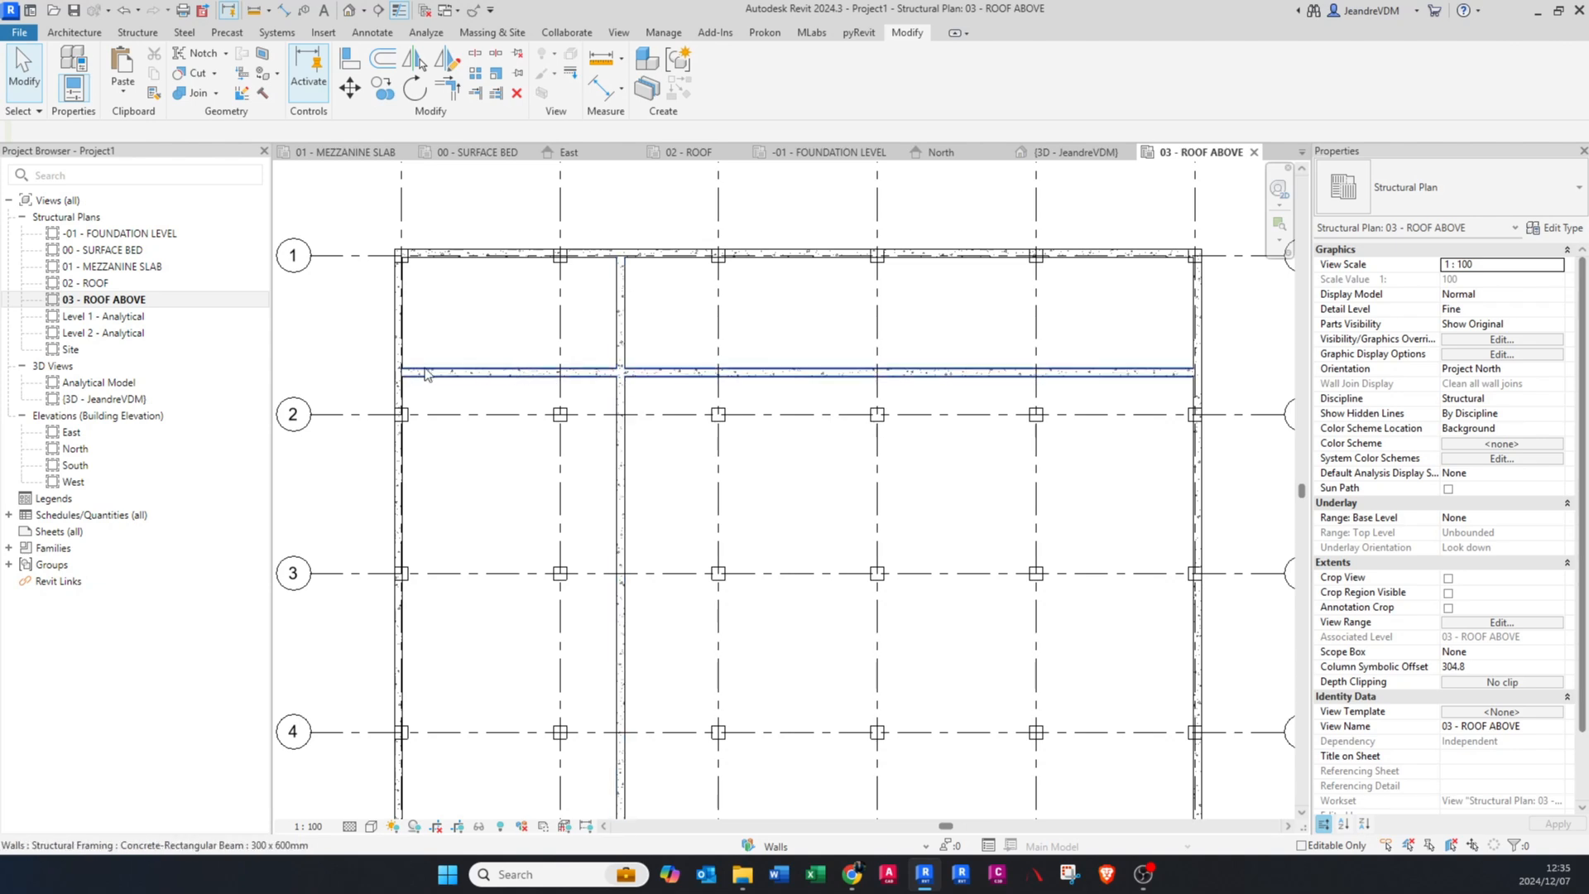
Step: Trim the two copied beams to a corner, keeping the horizontal part towards grid E and the vertical part towards grid 5
{"action": "scroll", "coordinate": [671, 380], "scroll_direction": "up", "scroll_amount": 1}
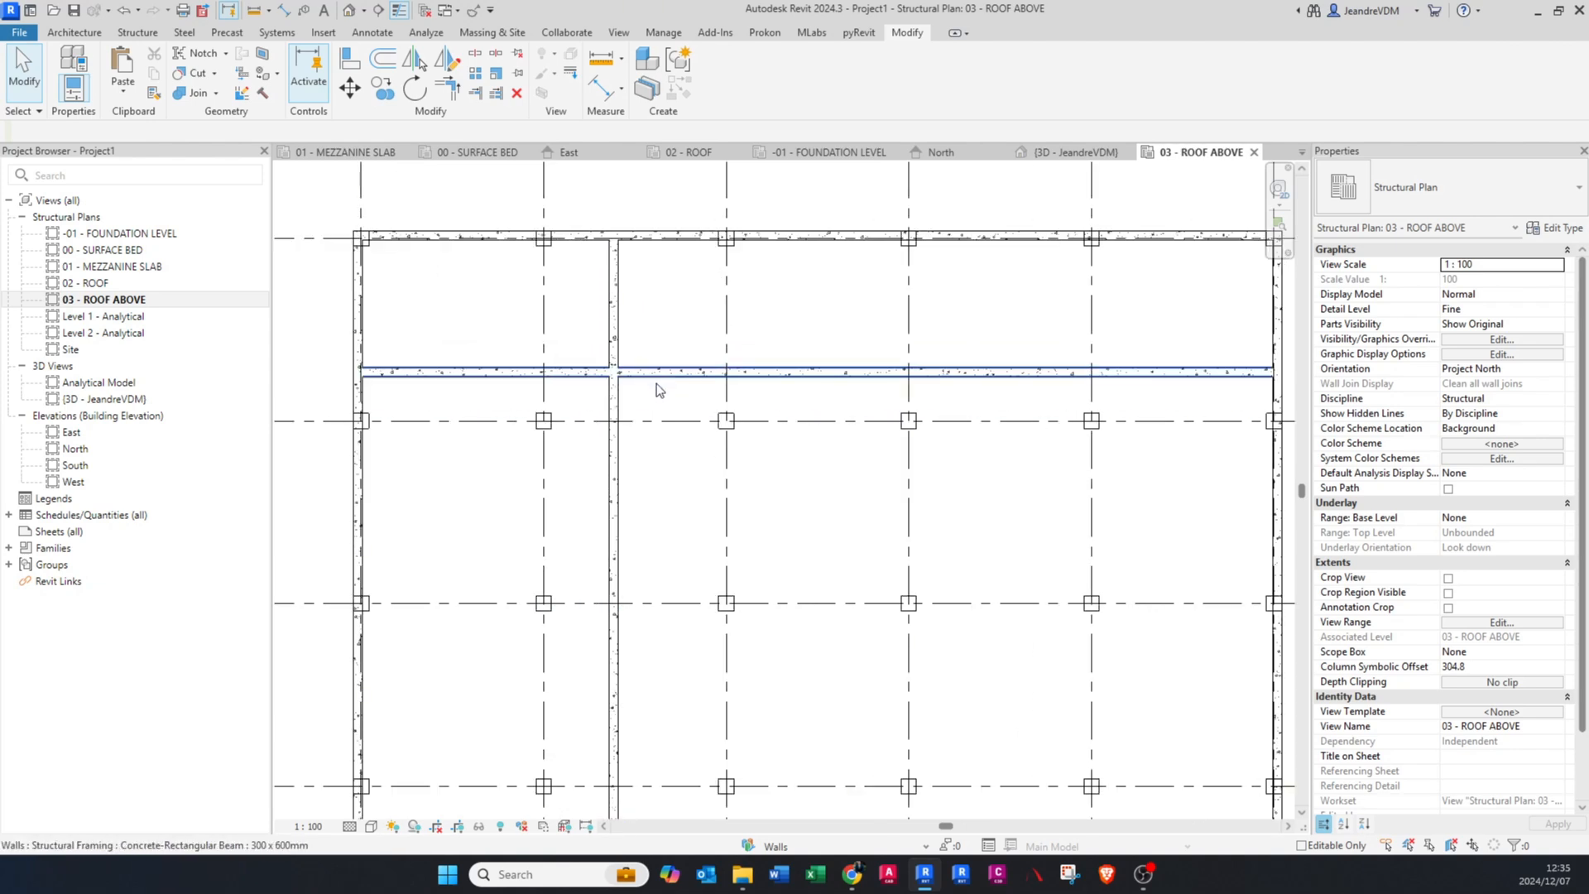
{"action": "scroll", "coordinate": [655, 395], "scroll_direction": "up", "scroll_amount": 1}
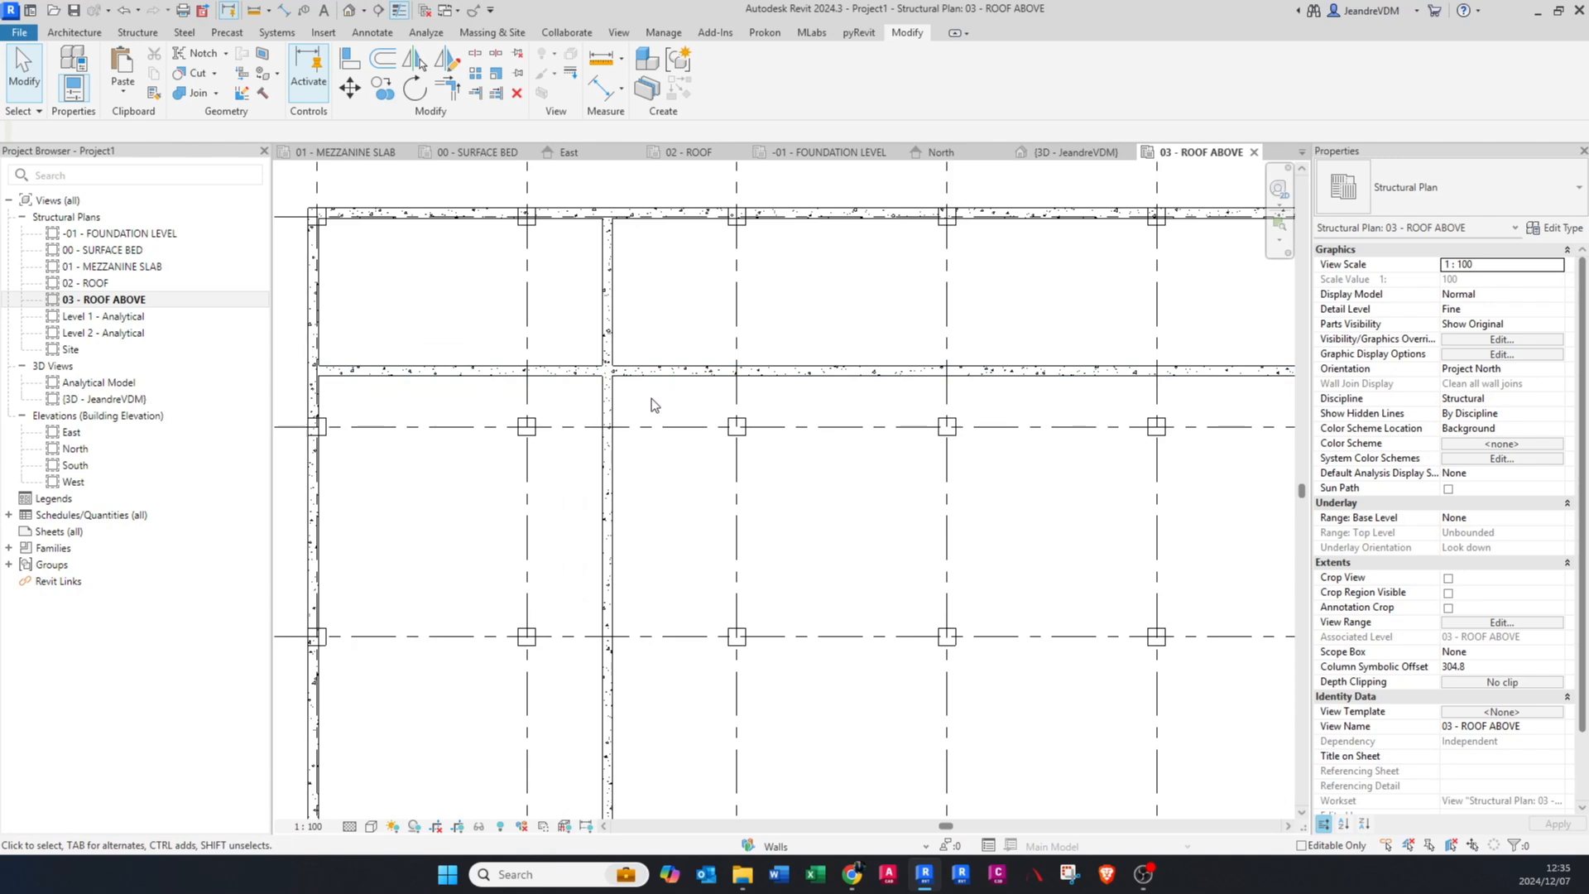
{"action": "left_click", "coordinate": [446, 88]}
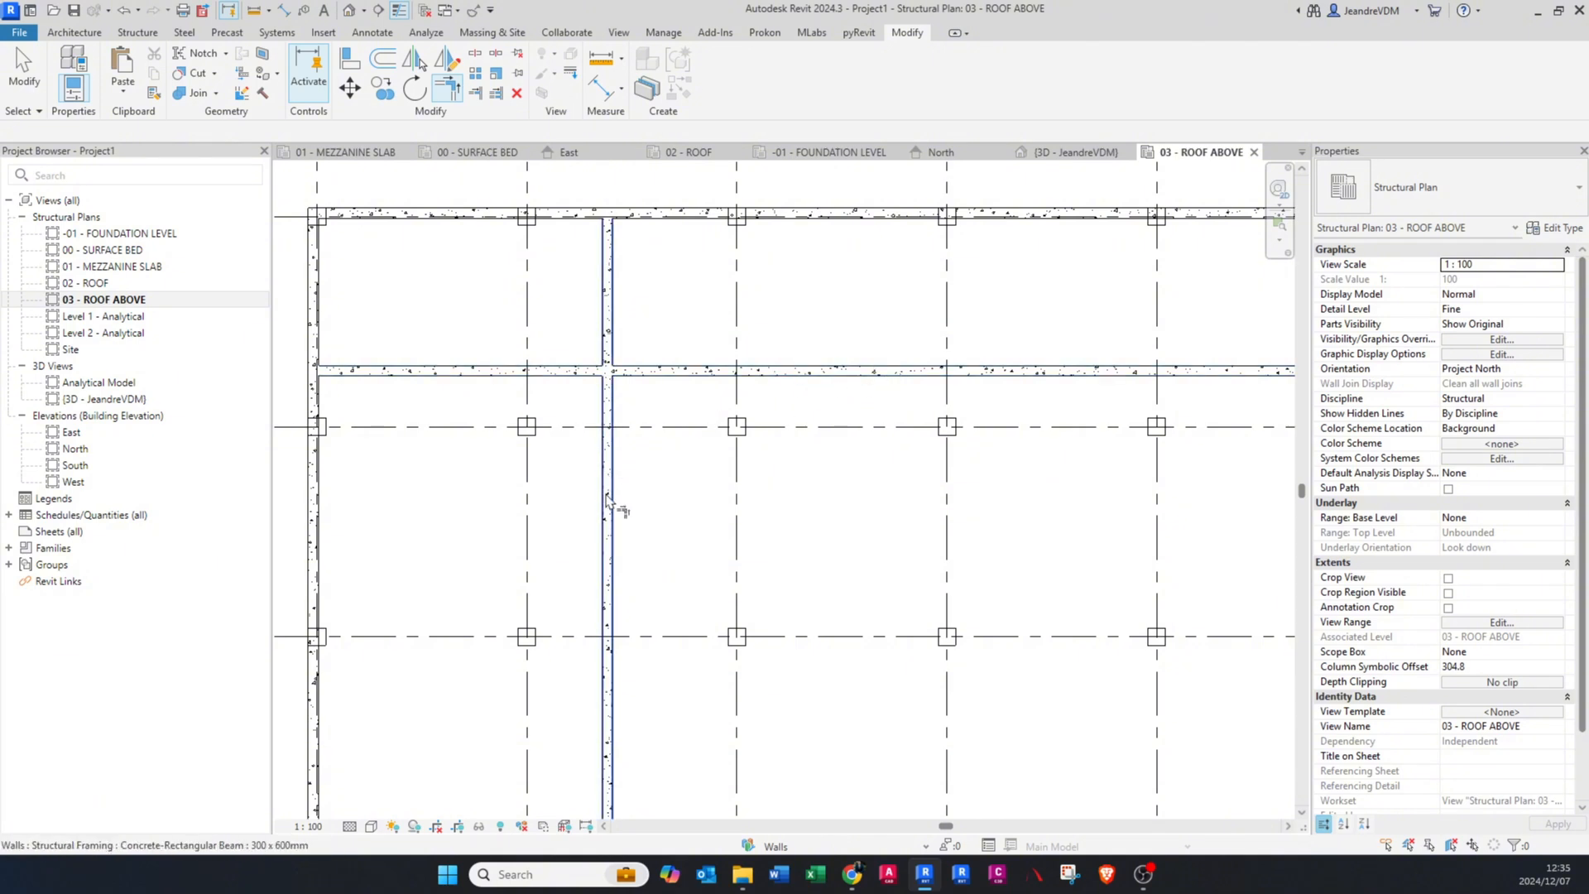
{"action": "left_click", "coordinate": [648, 375]}
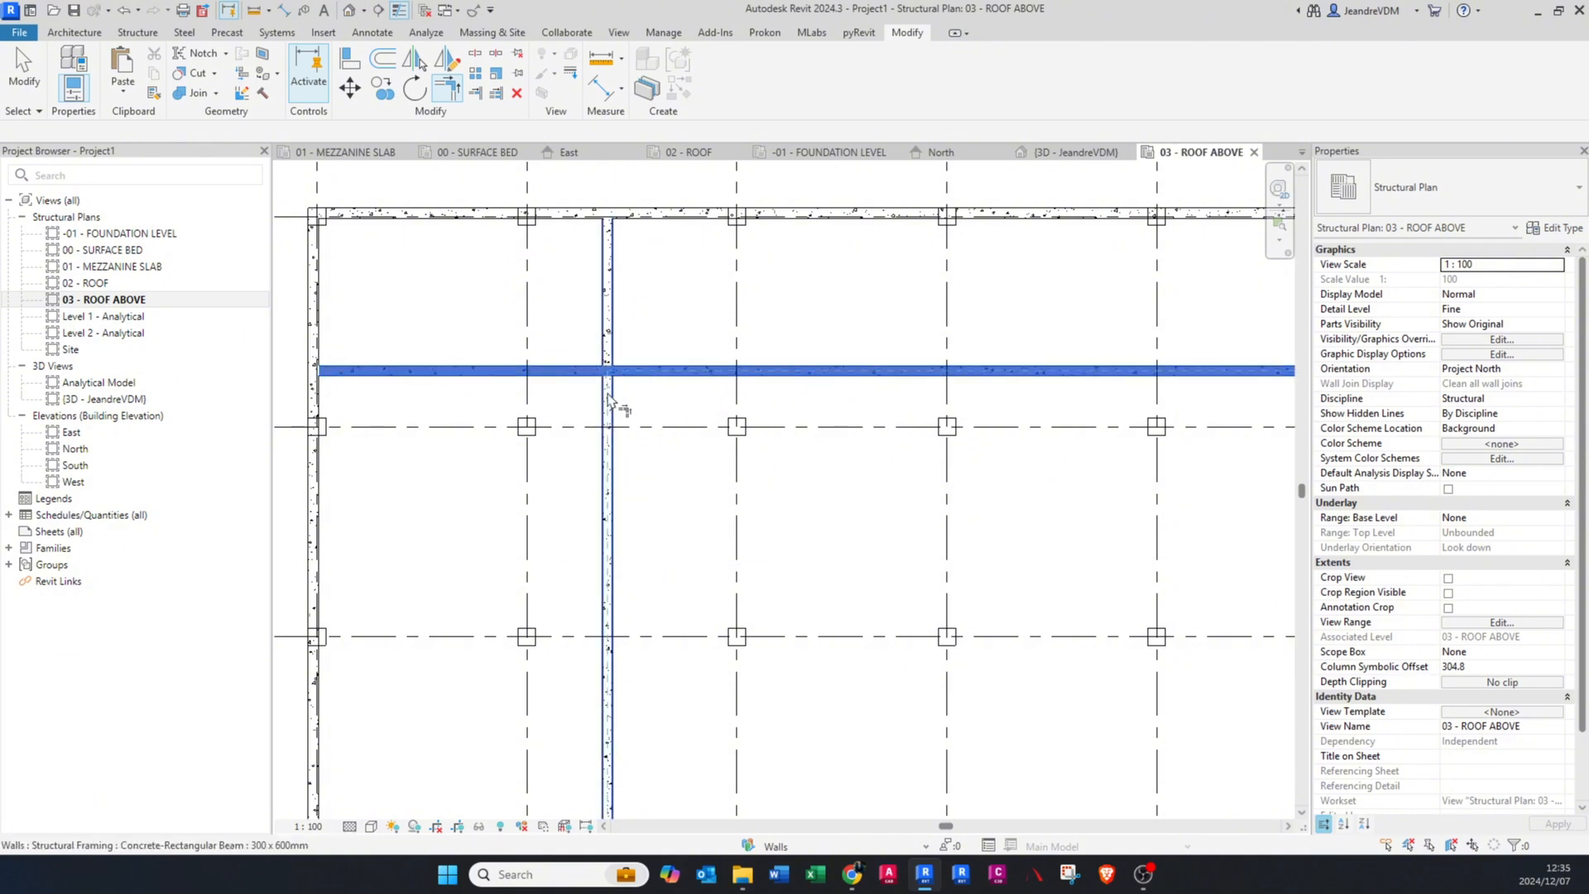
{"action": "left_click", "coordinate": [617, 410]}
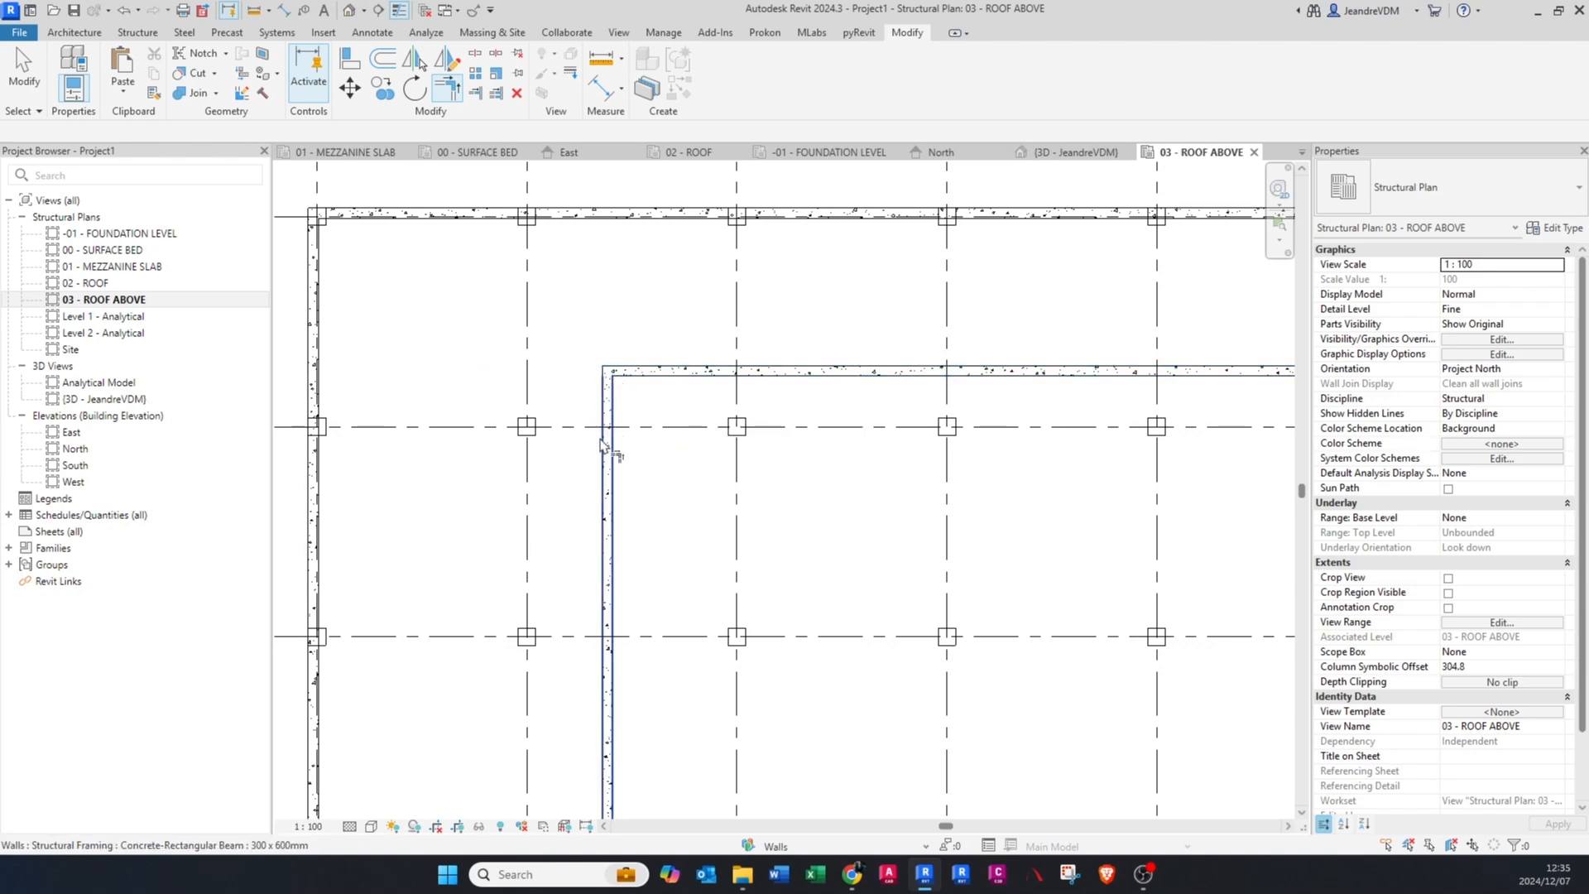
{"action": "key", "text": "Escape"}
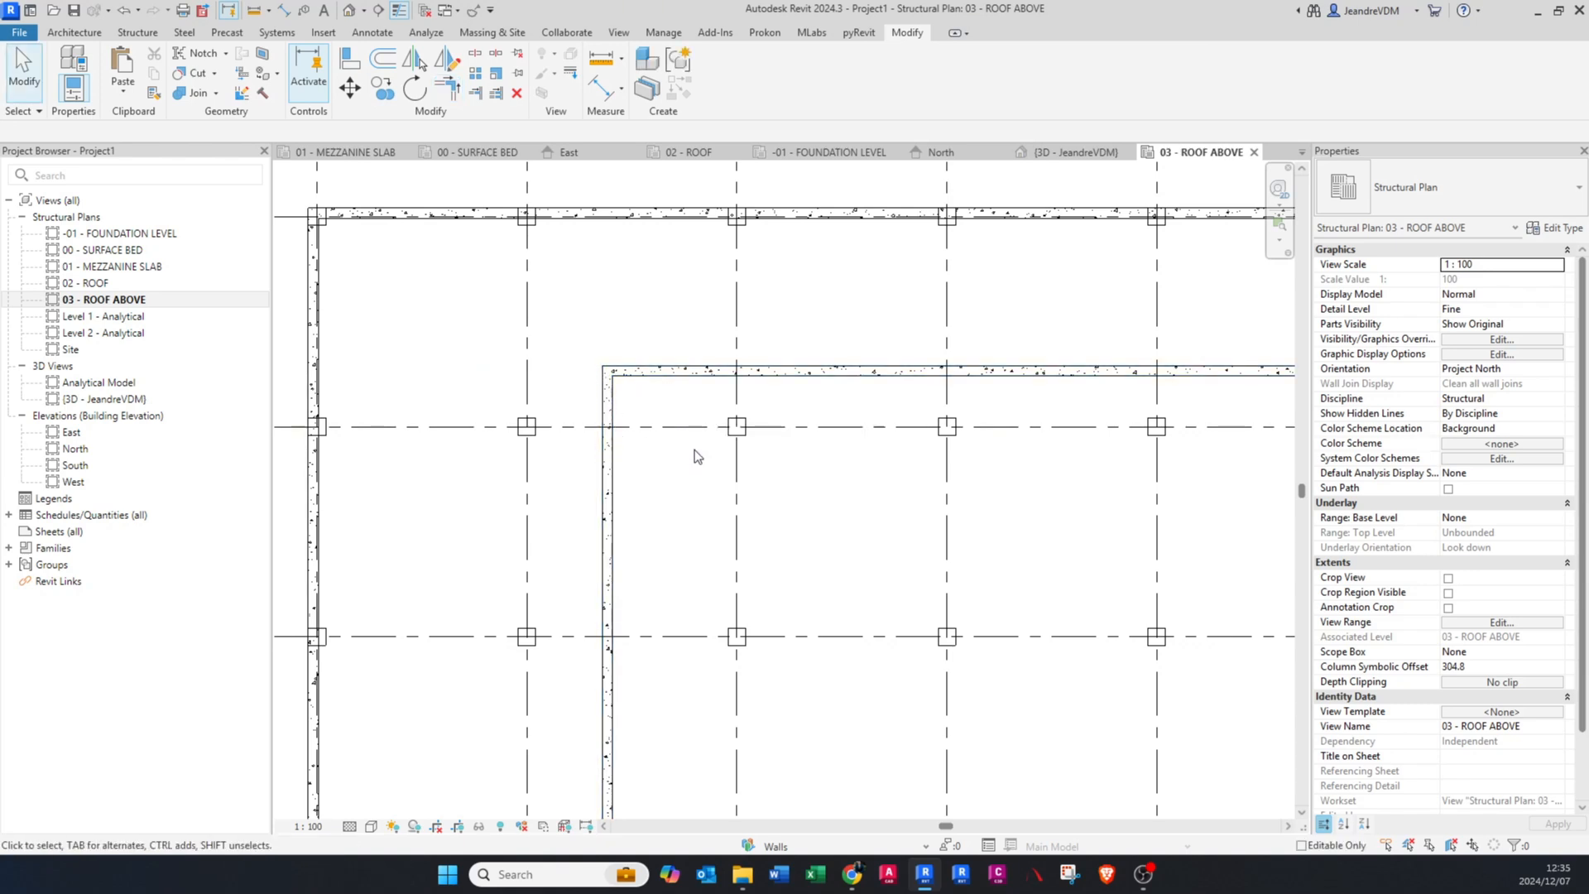
Step: Make three successive copies of the trimmed horizontal inner beam downward, the first about 3200 mm away and the last just below grid 3
{"action": "middle_click_drag", "start_coordinate": [699, 447], "coordinate": [685, 502]}
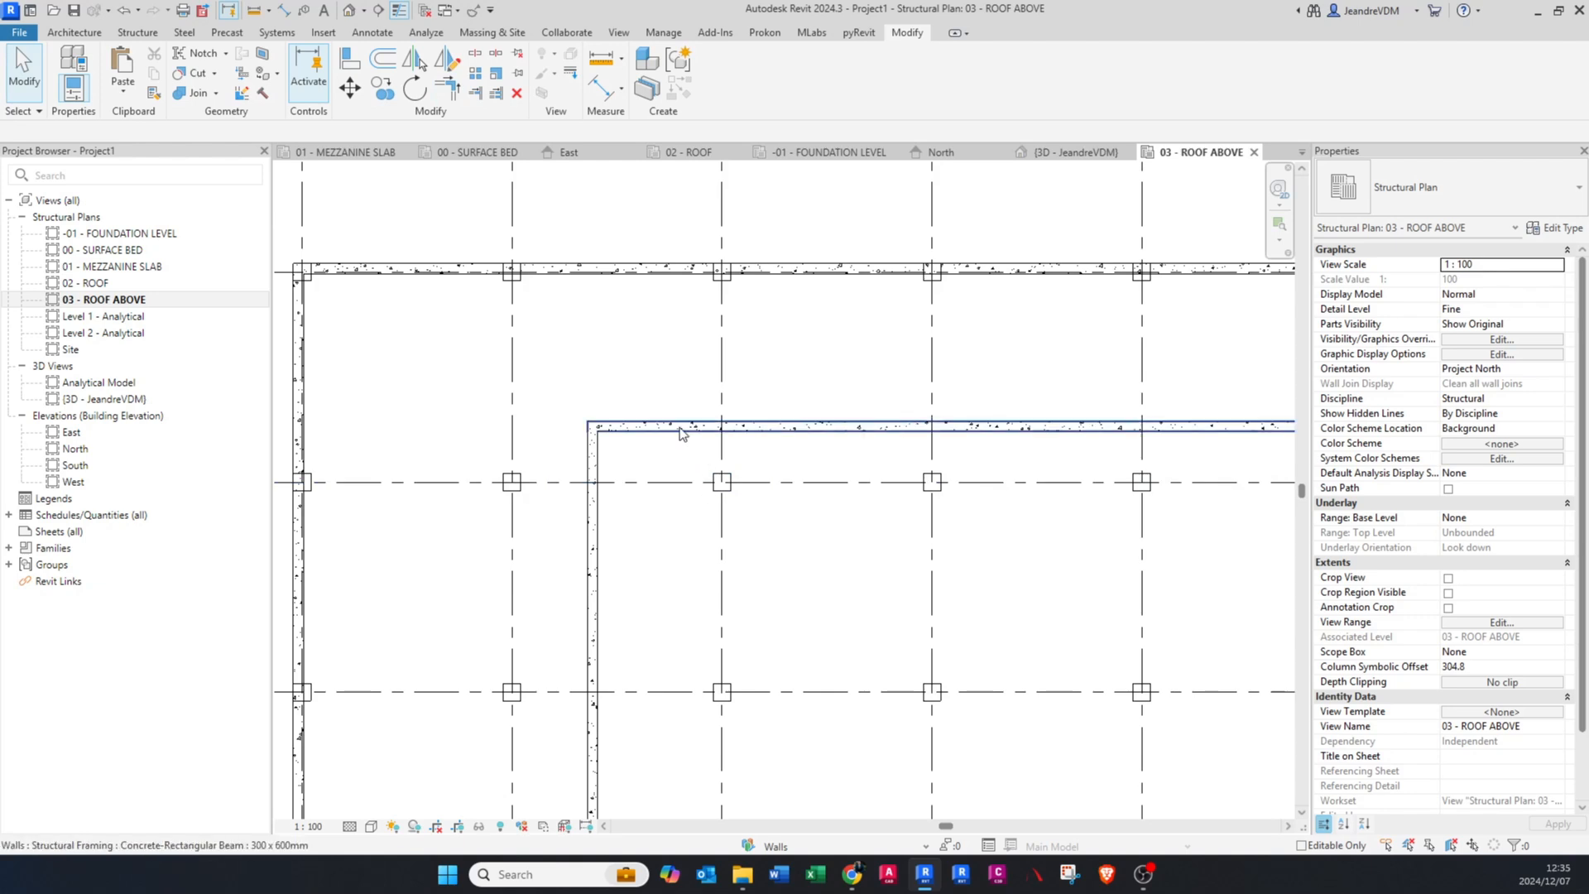
{"action": "scroll", "coordinate": [639, 439], "scroll_direction": "down", "scroll_amount": 1}
{"action": "middle_click_drag", "start_coordinate": [1121, 454], "coordinate": [1008, 486]}
{"action": "scroll", "coordinate": [1007, 387], "scroll_direction": "down", "scroll_amount": 2}
{"action": "scroll", "coordinate": [1008, 487], "scroll_direction": "up", "scroll_amount": 1}
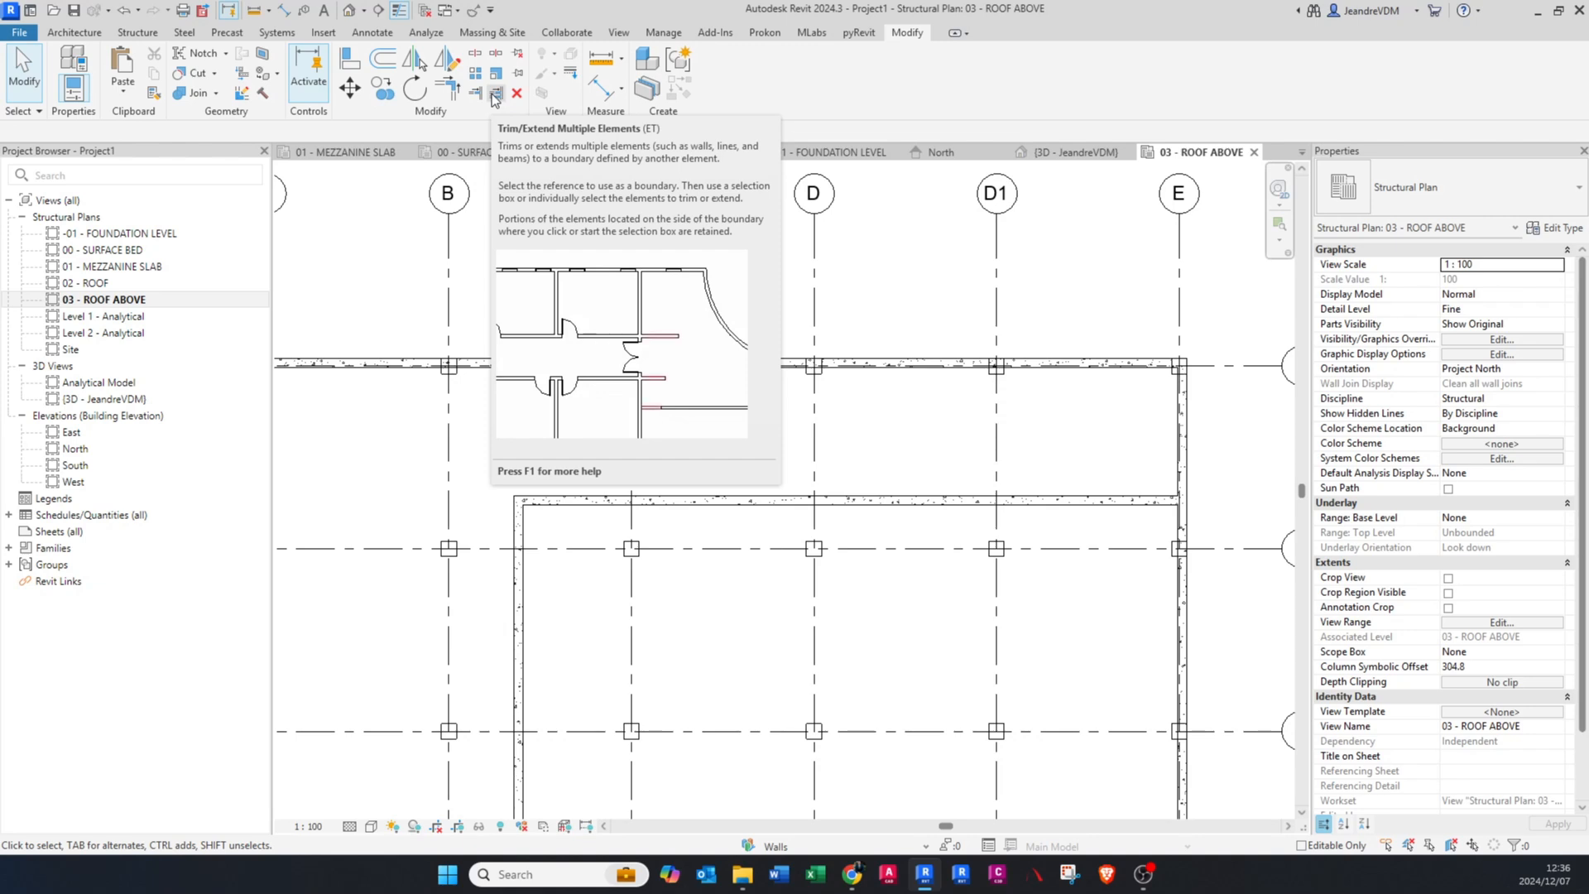
{"action": "left_click", "coordinate": [702, 506]}
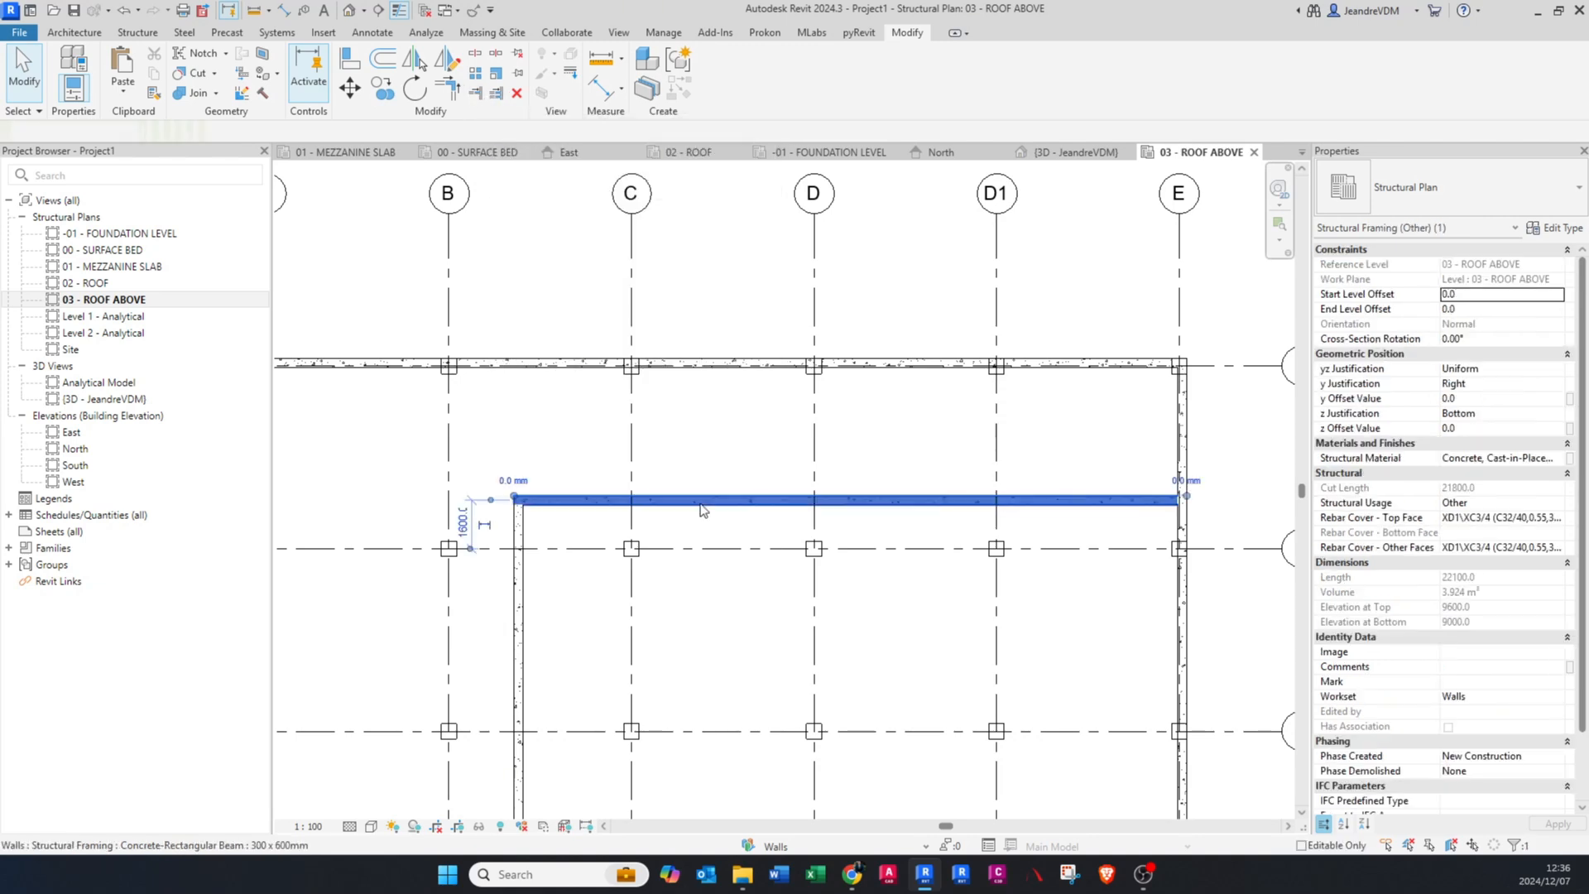
{"action": "key", "text": "c"}
{"action": "key", "text": "o"}
{"action": "left_click", "coordinate": [698, 506]}
{"action": "left_click", "coordinate": [699, 603]}
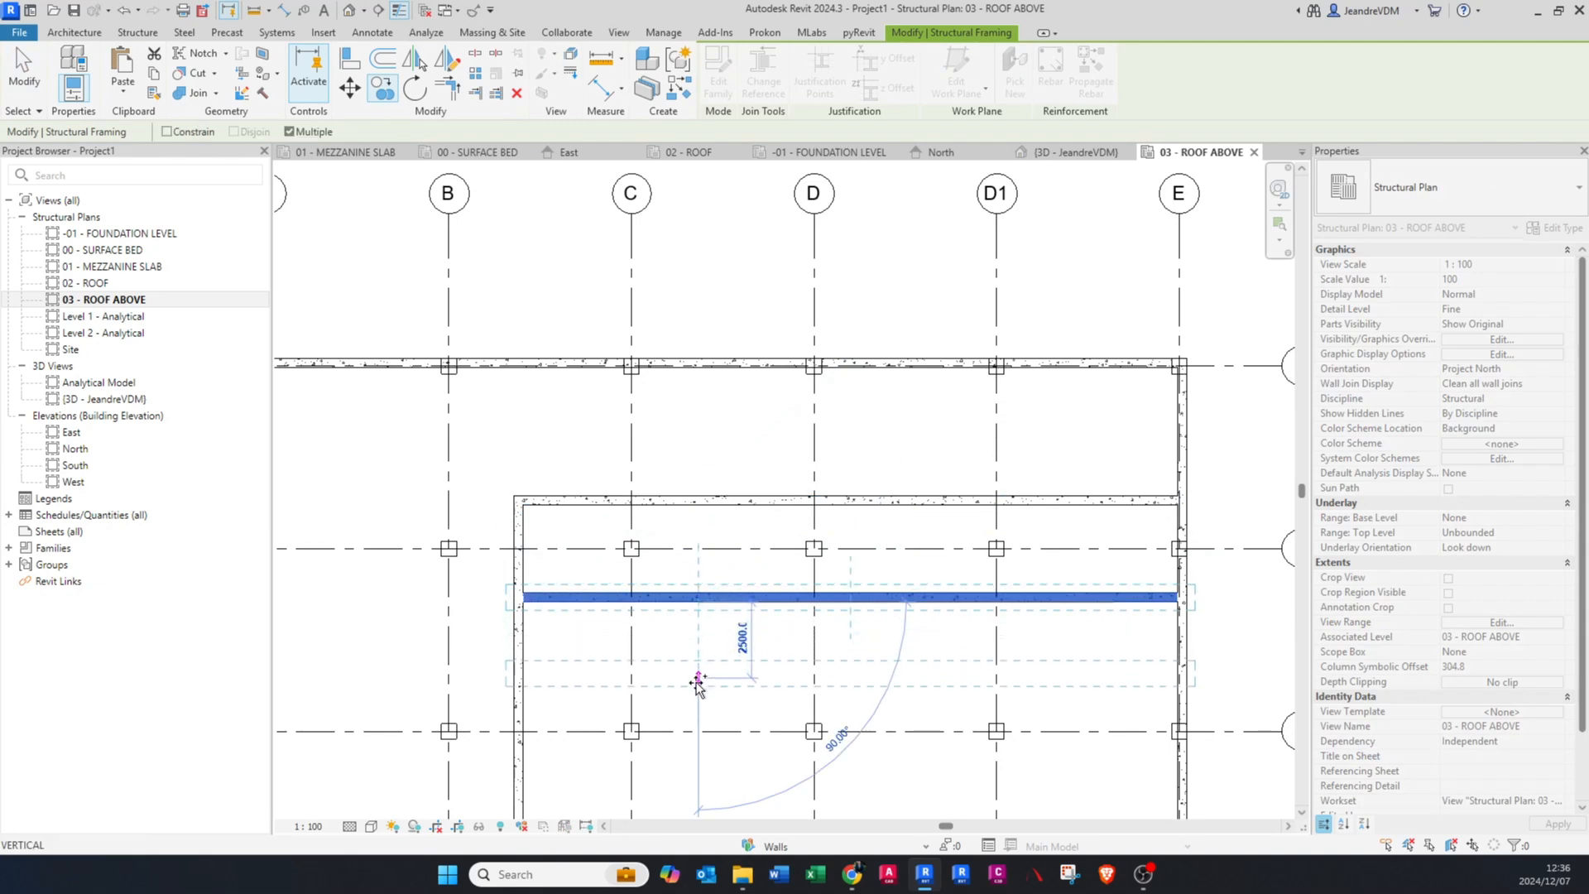
{"action": "left_click", "coordinate": [699, 680]}
{"action": "middle_click_drag", "start_coordinate": [702, 695], "coordinate": [695, 598]}
{"action": "left_click", "coordinate": [690, 662]}
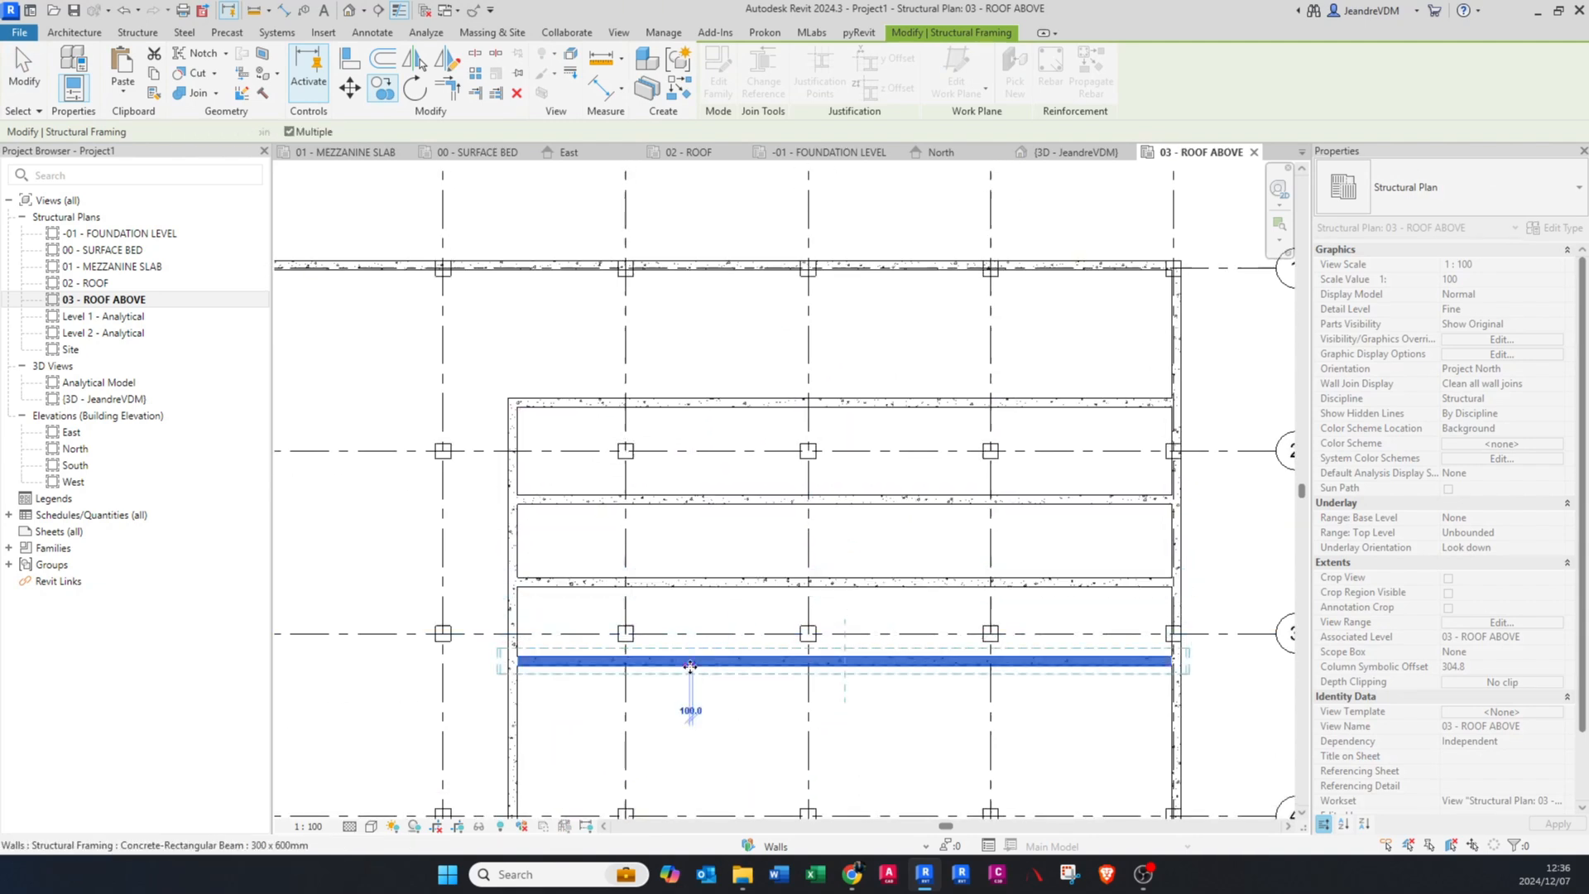
{"action": "key", "text": "Escape"}
{"action": "key", "text": "Escape"}
Step: Trim the uppermost inner horizontal beam to grid D1 with Trim/Extend Single Element, keeping the portion on the grid C side
{"action": "scroll", "coordinate": [687, 610], "scroll_direction": "up", "scroll_amount": 2}
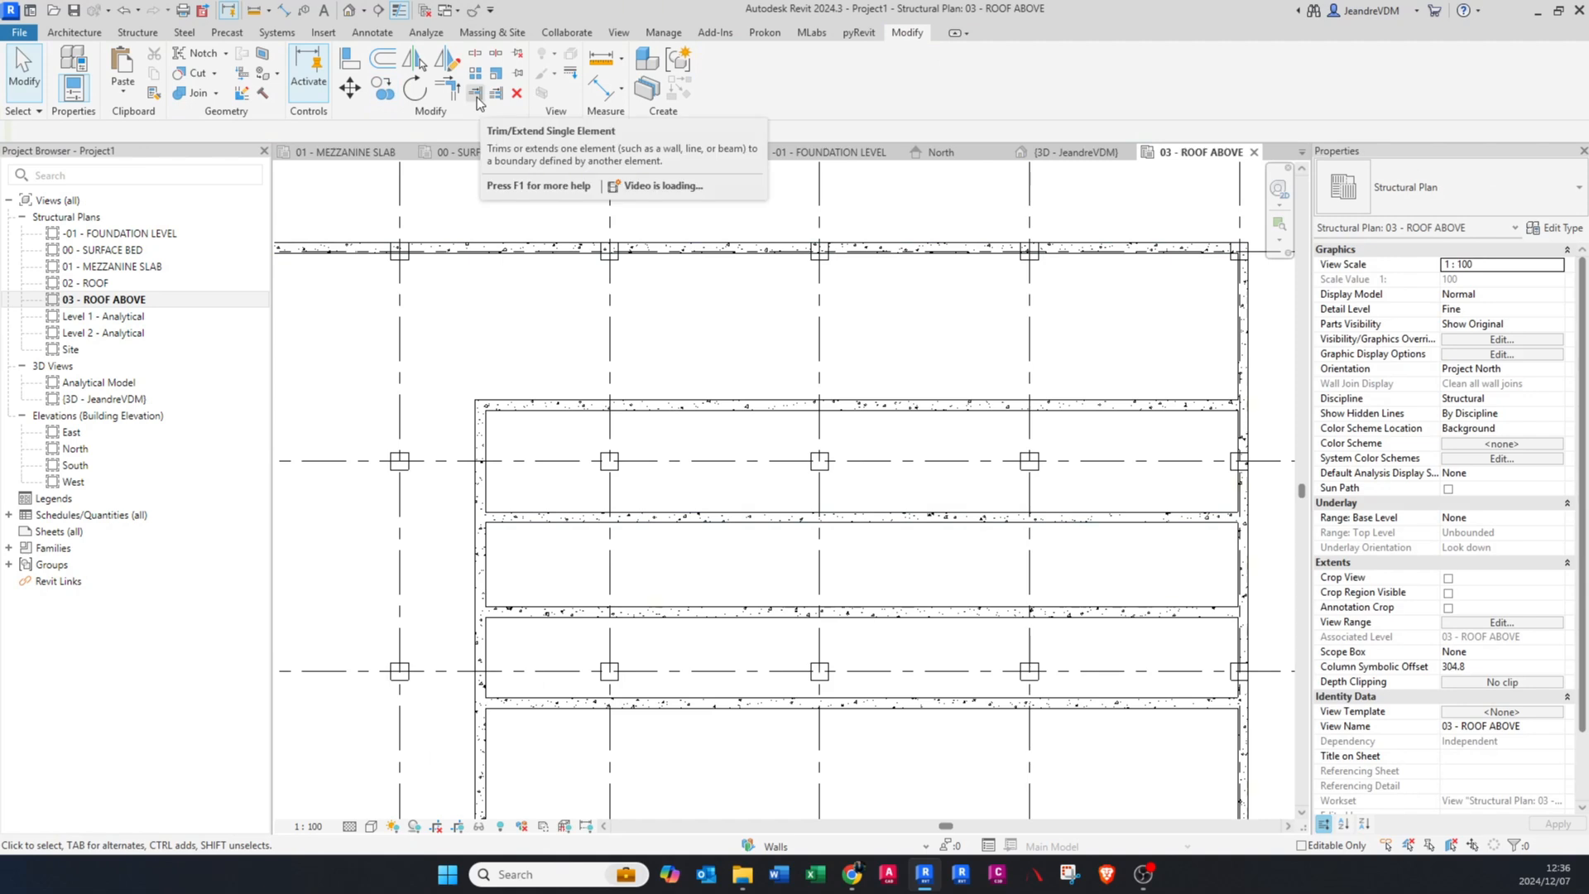
{"action": "left_click", "coordinate": [476, 93]}
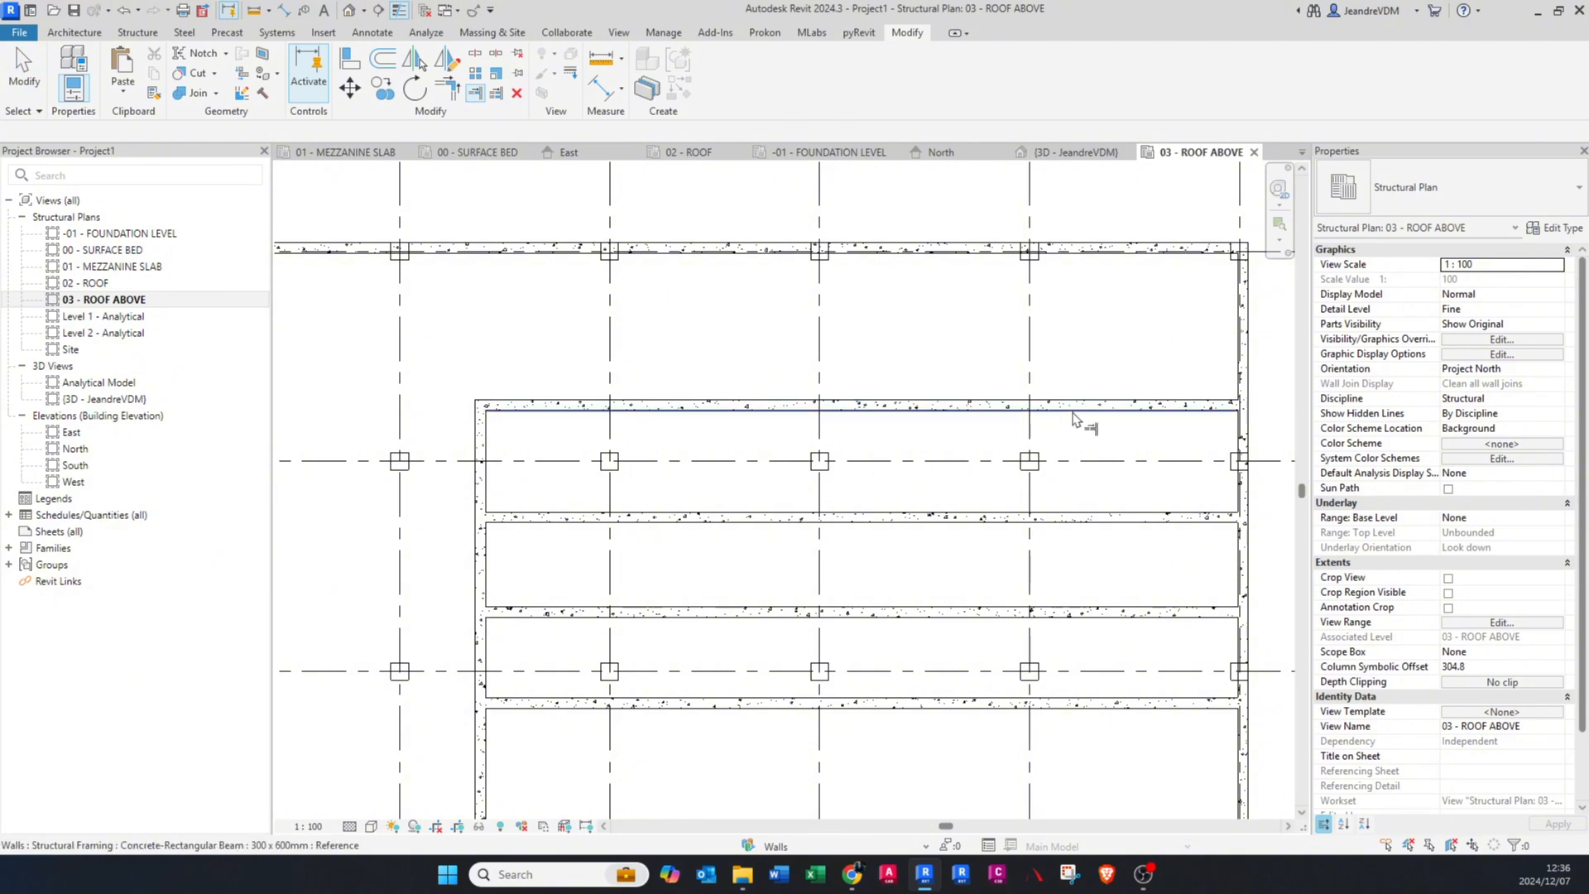
{"action": "scroll", "coordinate": [1021, 398], "scroll_direction": "down", "scroll_amount": 3}
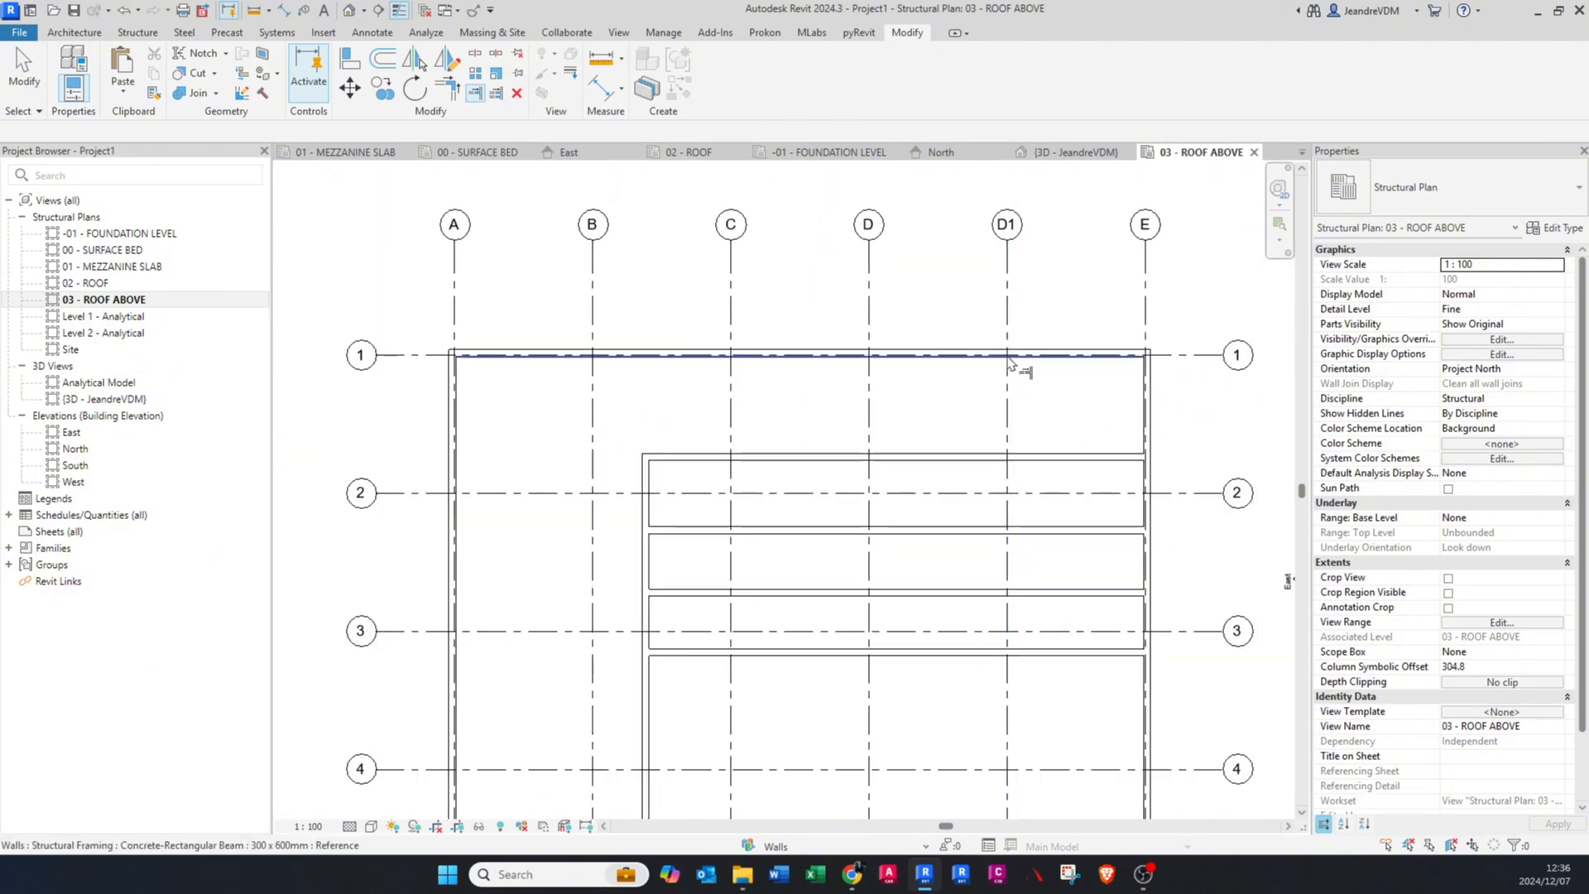
{"action": "scroll", "coordinate": [1010, 400], "scroll_direction": "up", "scroll_amount": 1}
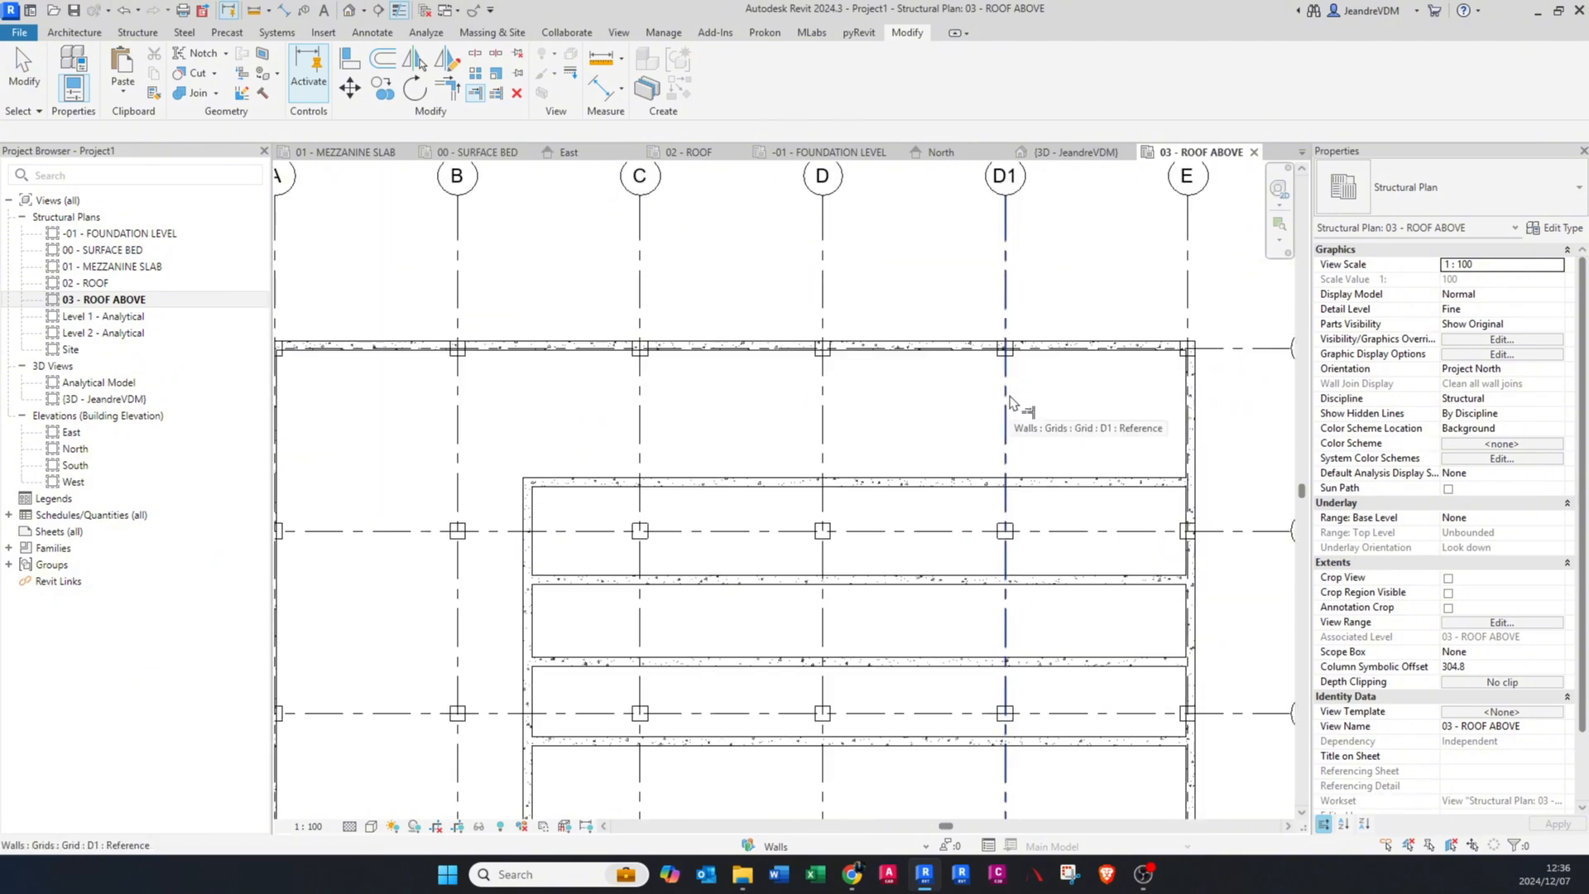
{"action": "left_click", "coordinate": [1010, 400]}
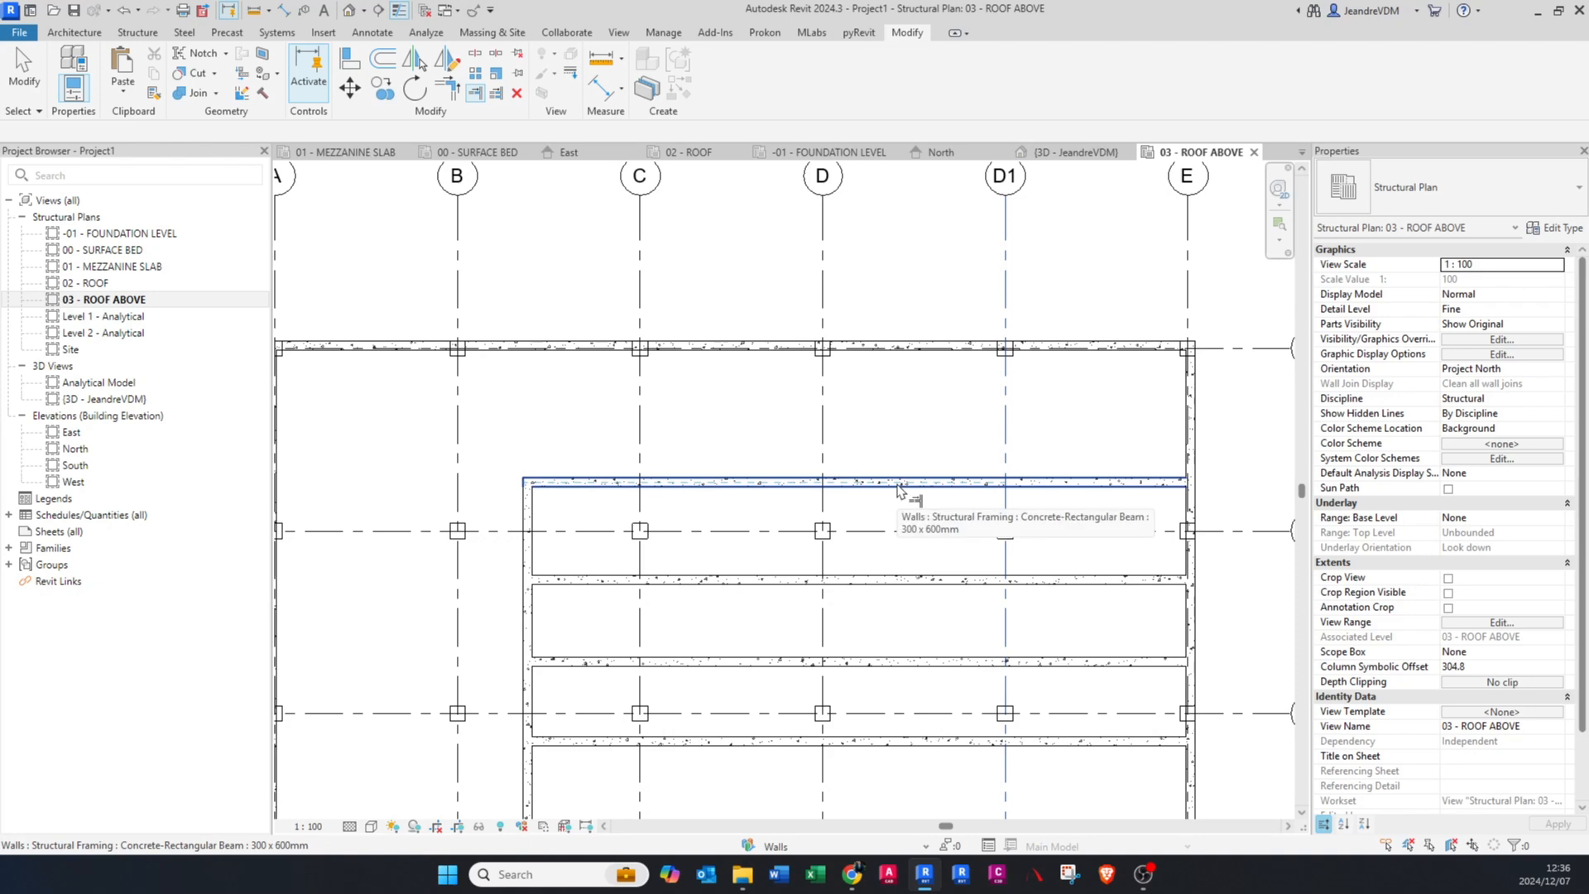
{"action": "scroll", "coordinate": [898, 490], "scroll_direction": "up", "scroll_amount": 1}
{"action": "scroll", "coordinate": [898, 490], "scroll_direction": "up", "scroll_amount": 1}
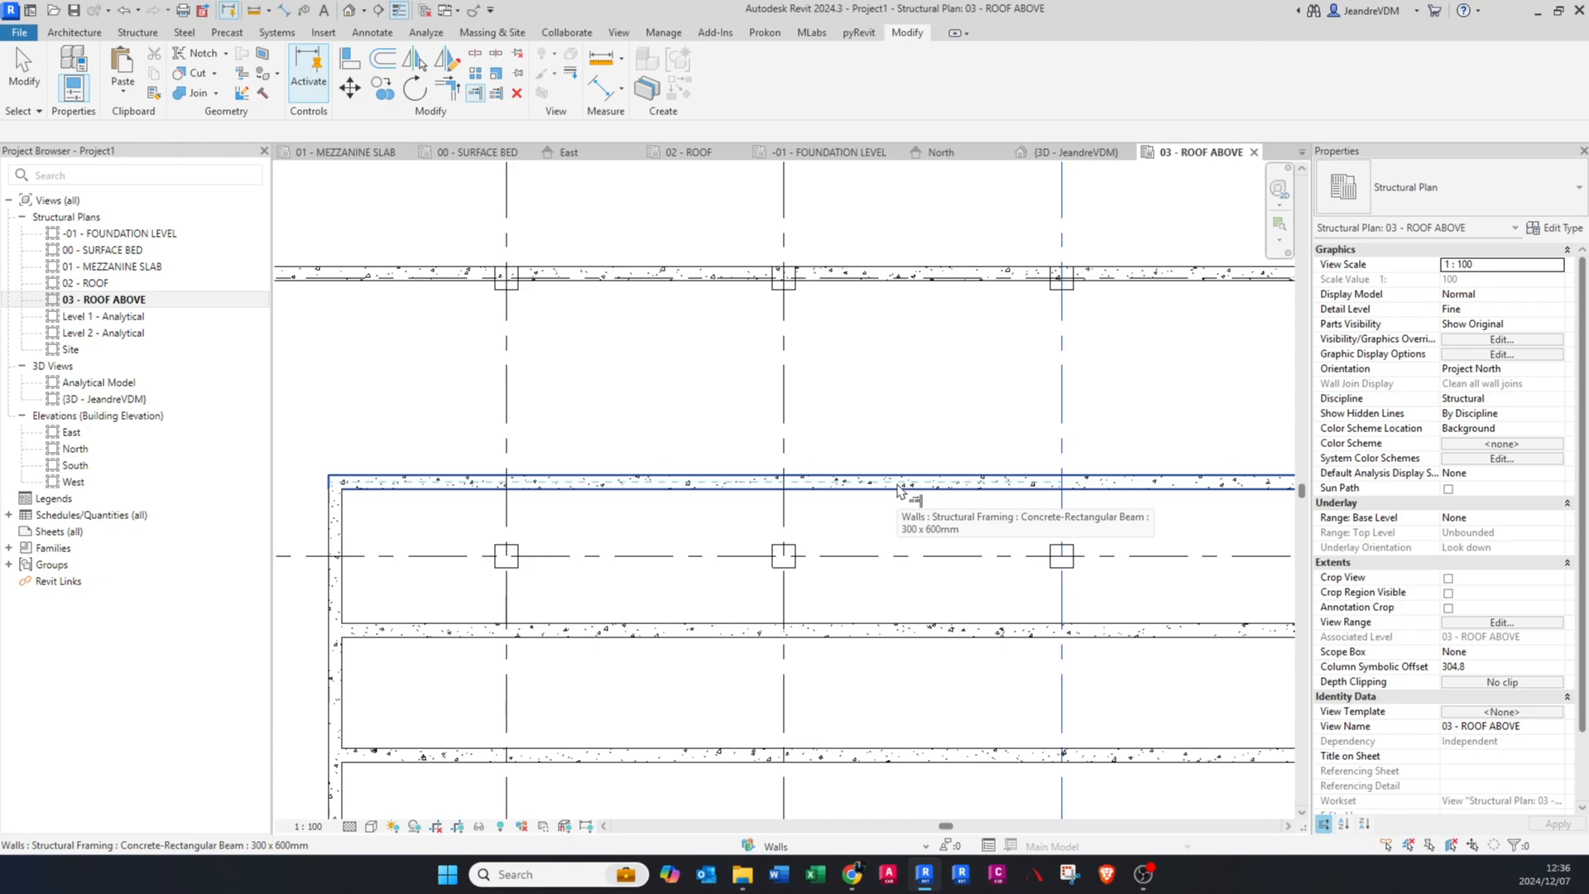
{"action": "scroll", "coordinate": [898, 490], "scroll_direction": "down", "scroll_amount": 1}
{"action": "left_click", "coordinate": [898, 485]}
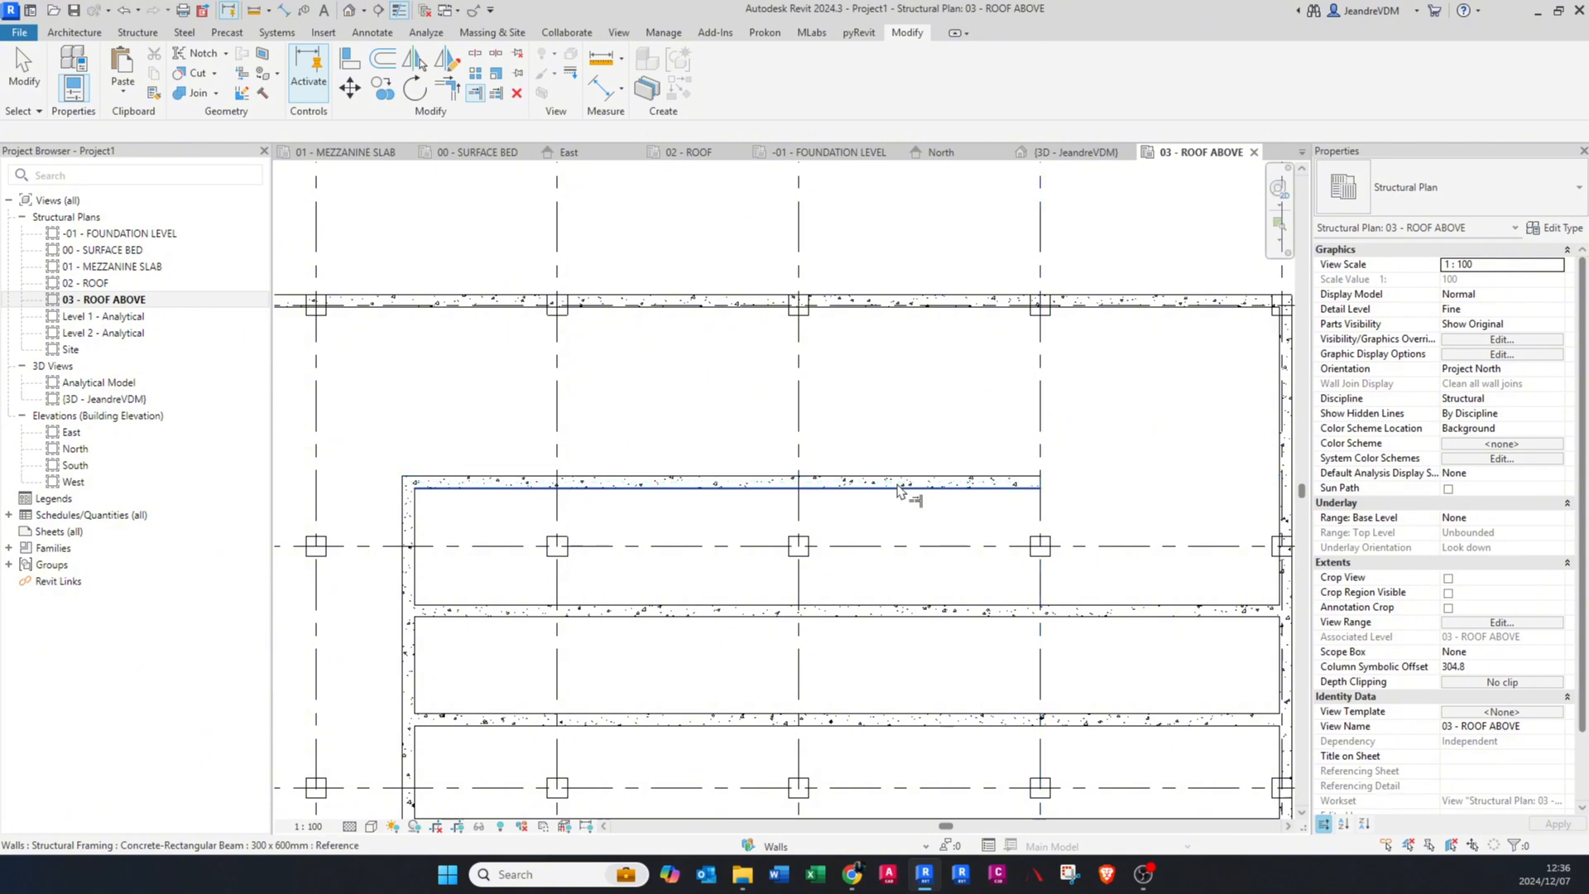
Step: Trim the second inner horizontal beam to grid D1 as a single element, keeping the portion on the grid C side
{"action": "middle_click_drag", "start_coordinate": [942, 605], "coordinate": [911, 550]}
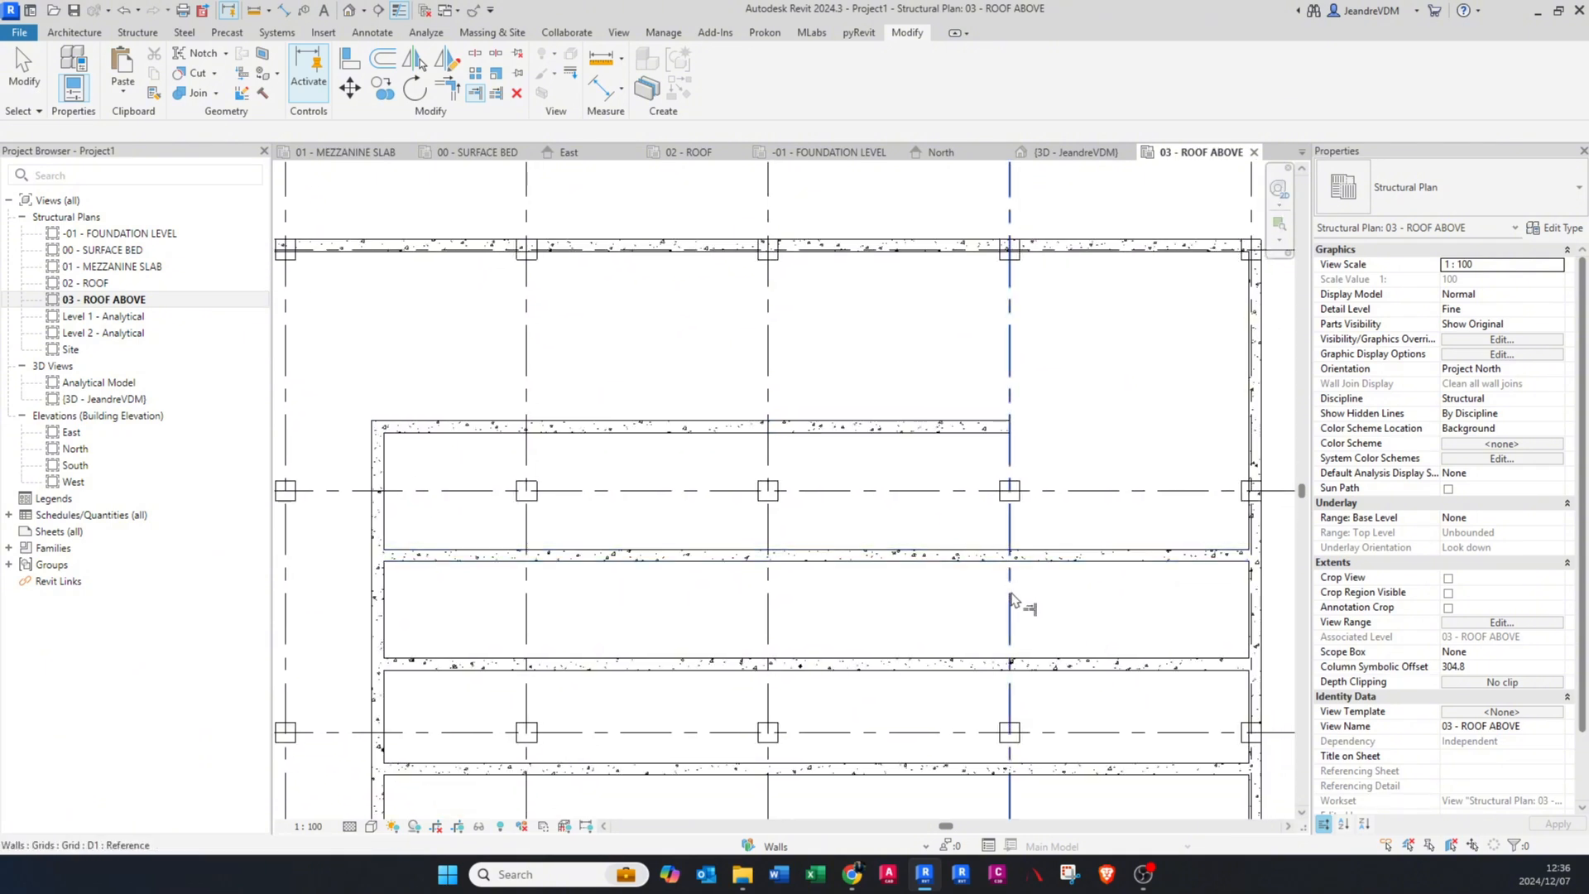
{"action": "left_click", "coordinate": [1012, 592]}
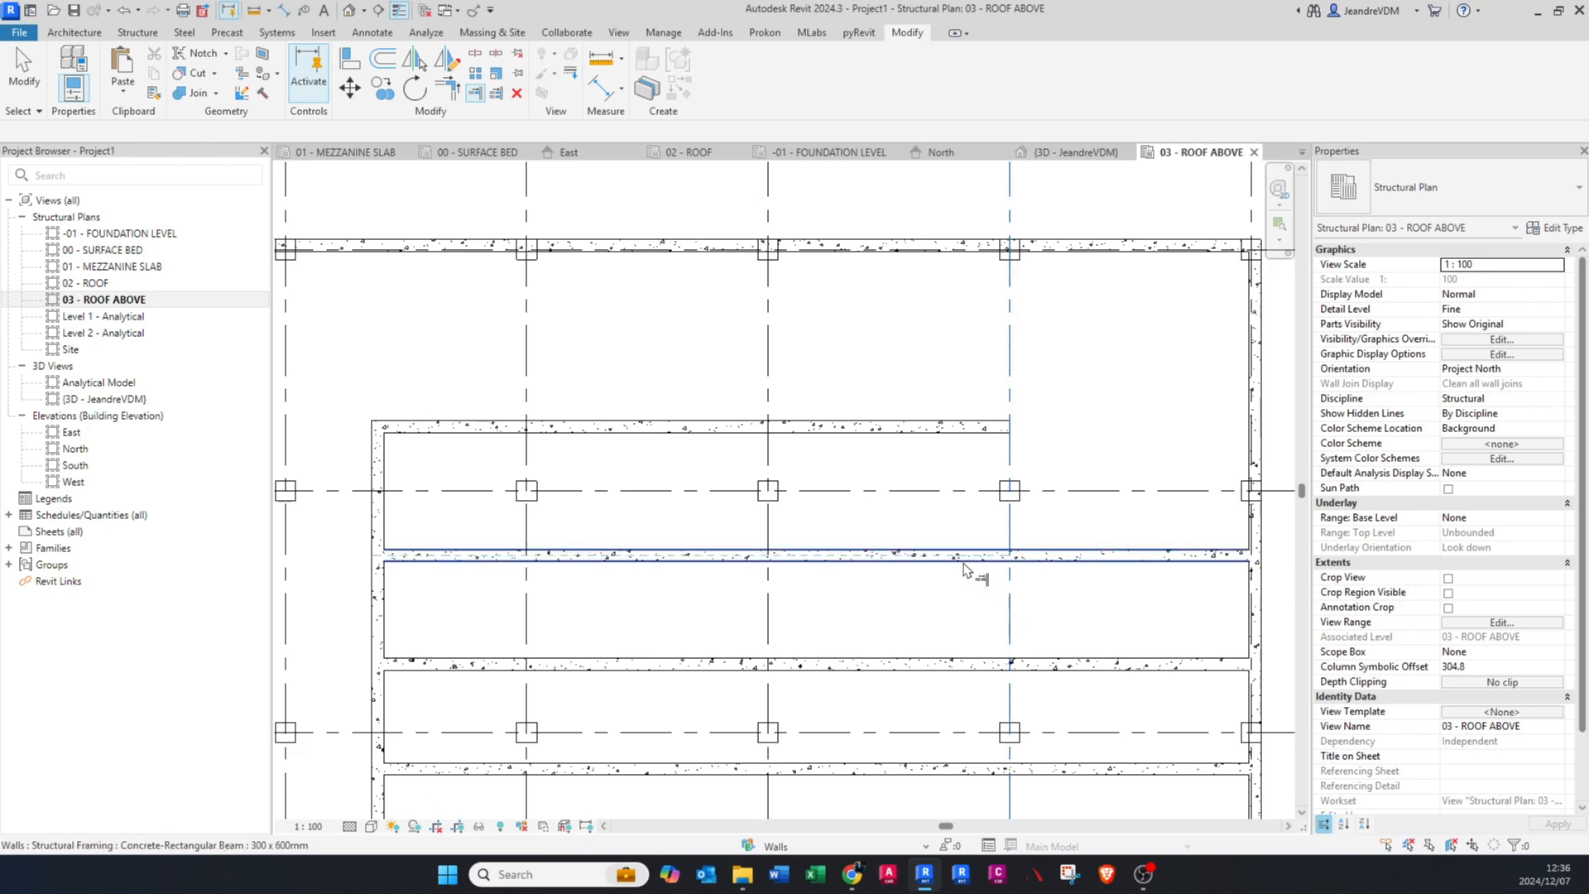
{"action": "left_click", "coordinate": [966, 570]}
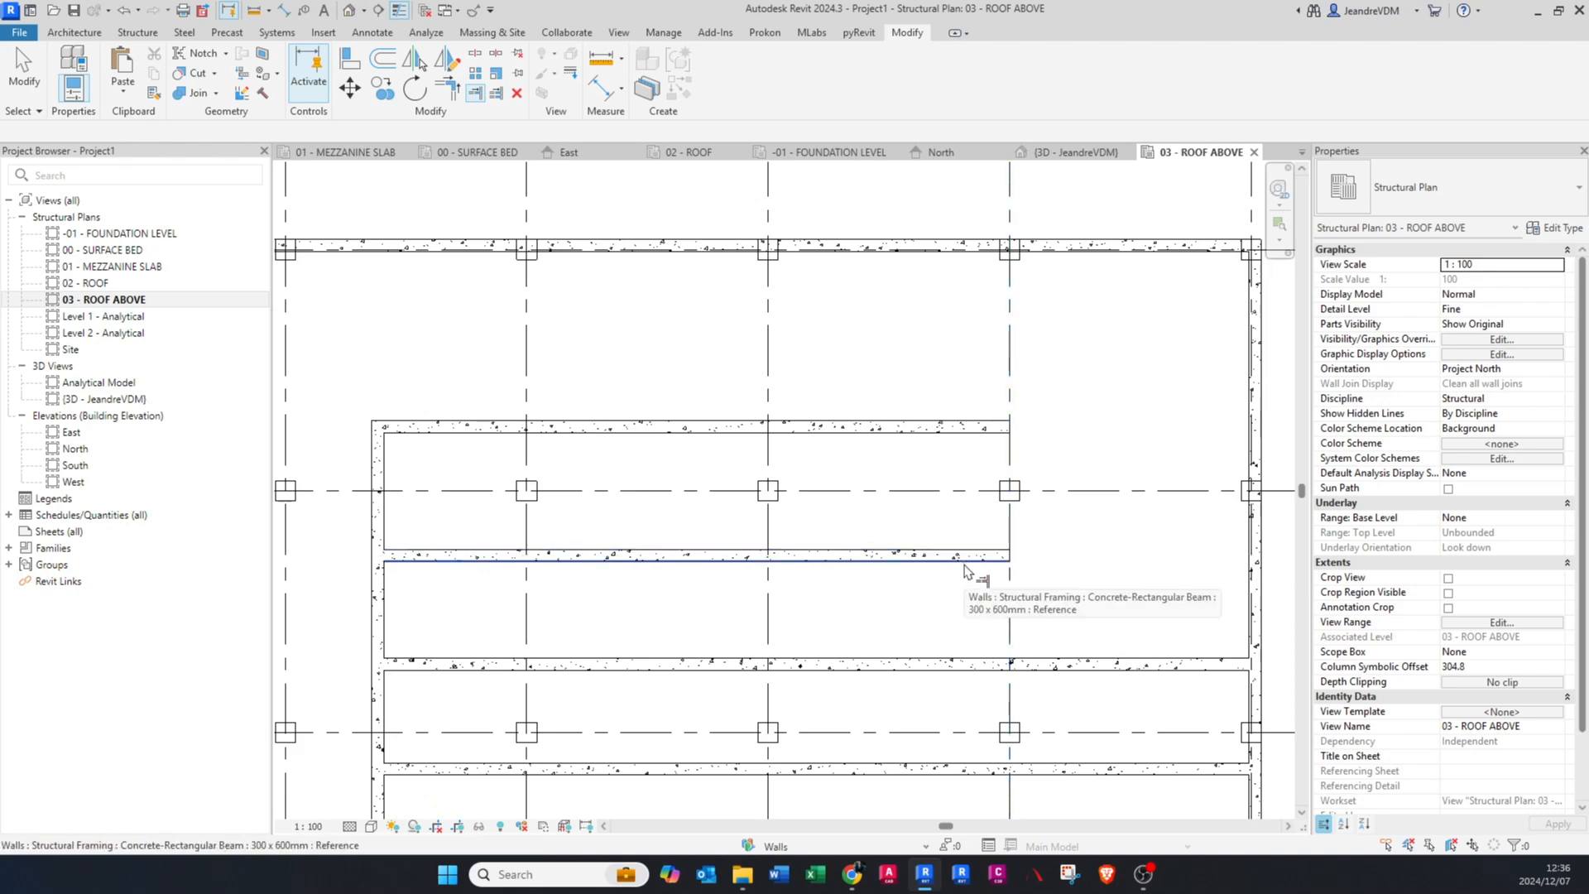
{"action": "key", "text": "Escape"}
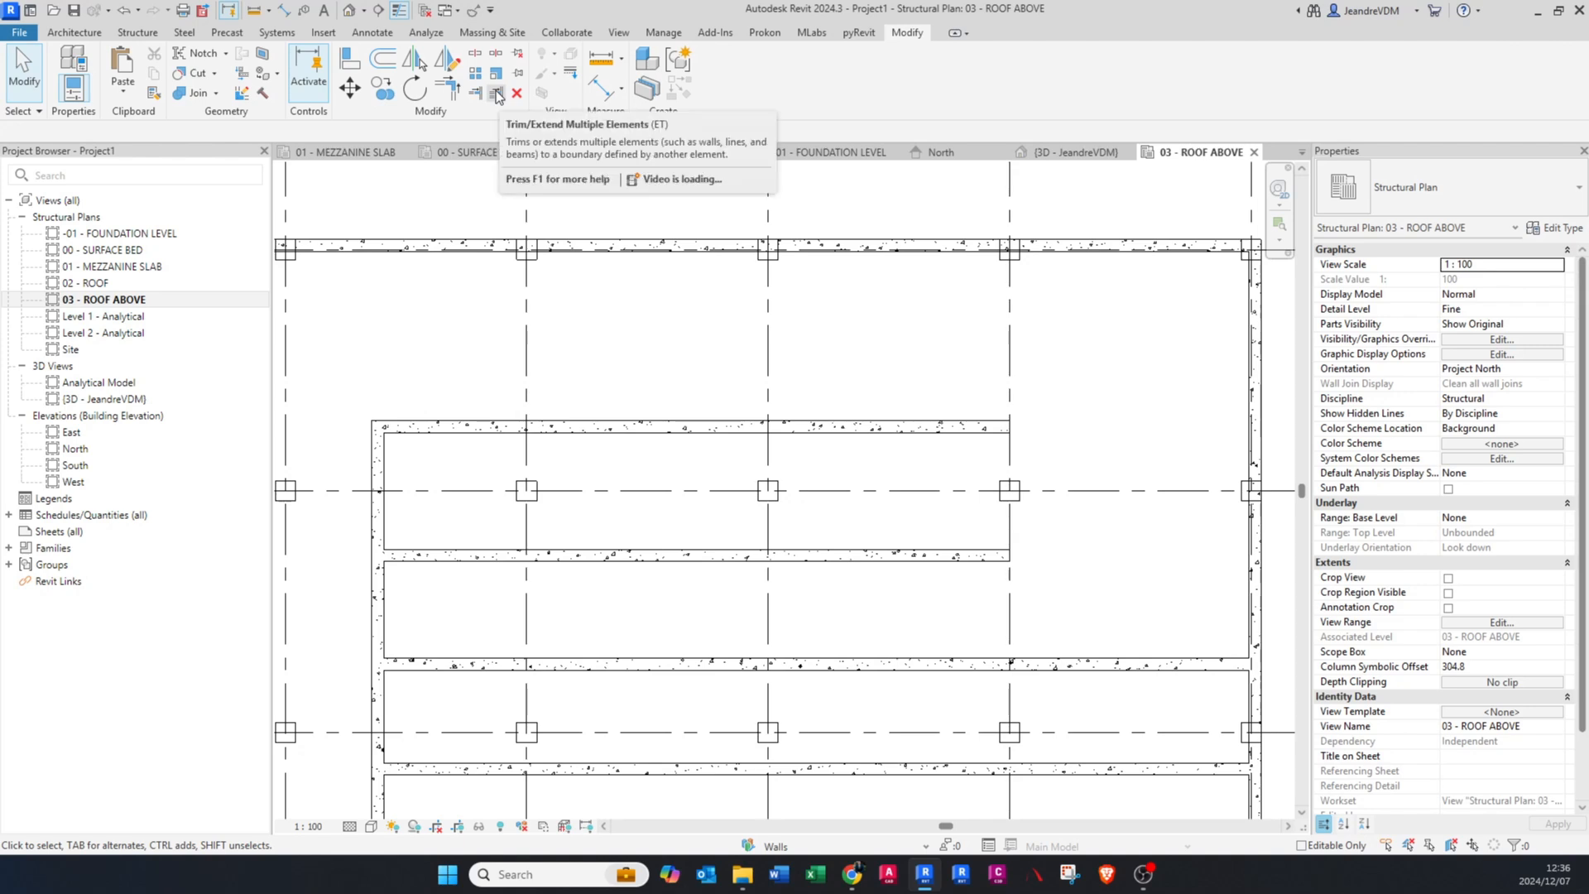
Step: Trim the two remaining inner horizontal beams to grid D1 together with Trim/Extend Multiple Elements, keeping their portions on the grid C side
{"action": "left_click", "coordinate": [498, 94]}
{"action": "left_click", "coordinate": [1011, 388]}
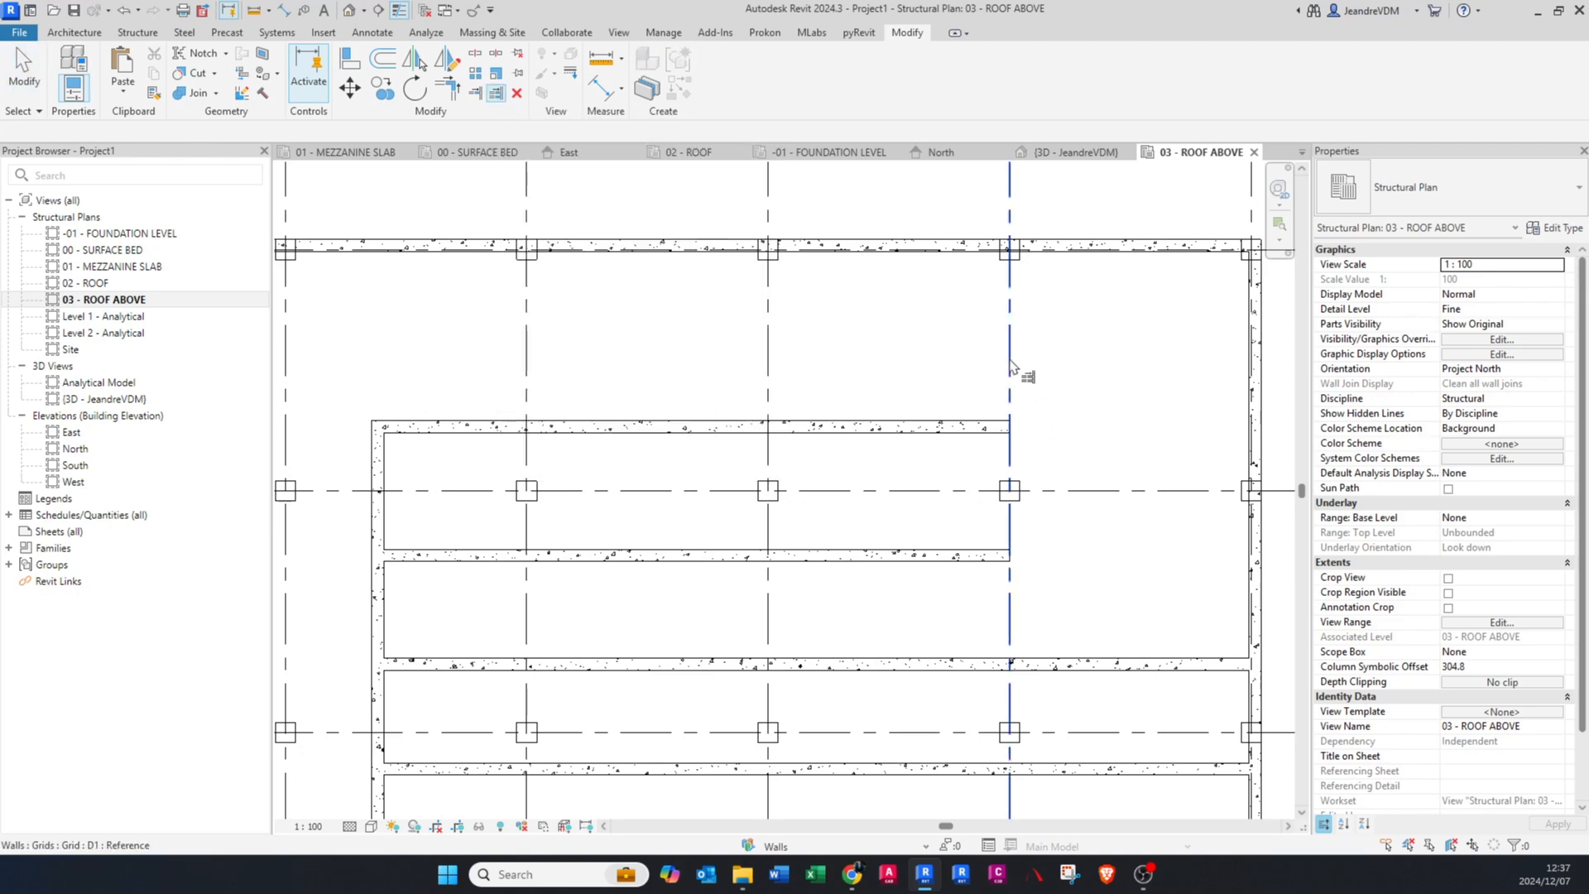
{"action": "scroll", "coordinate": [1017, 368], "scroll_direction": "down", "scroll_amount": 3}
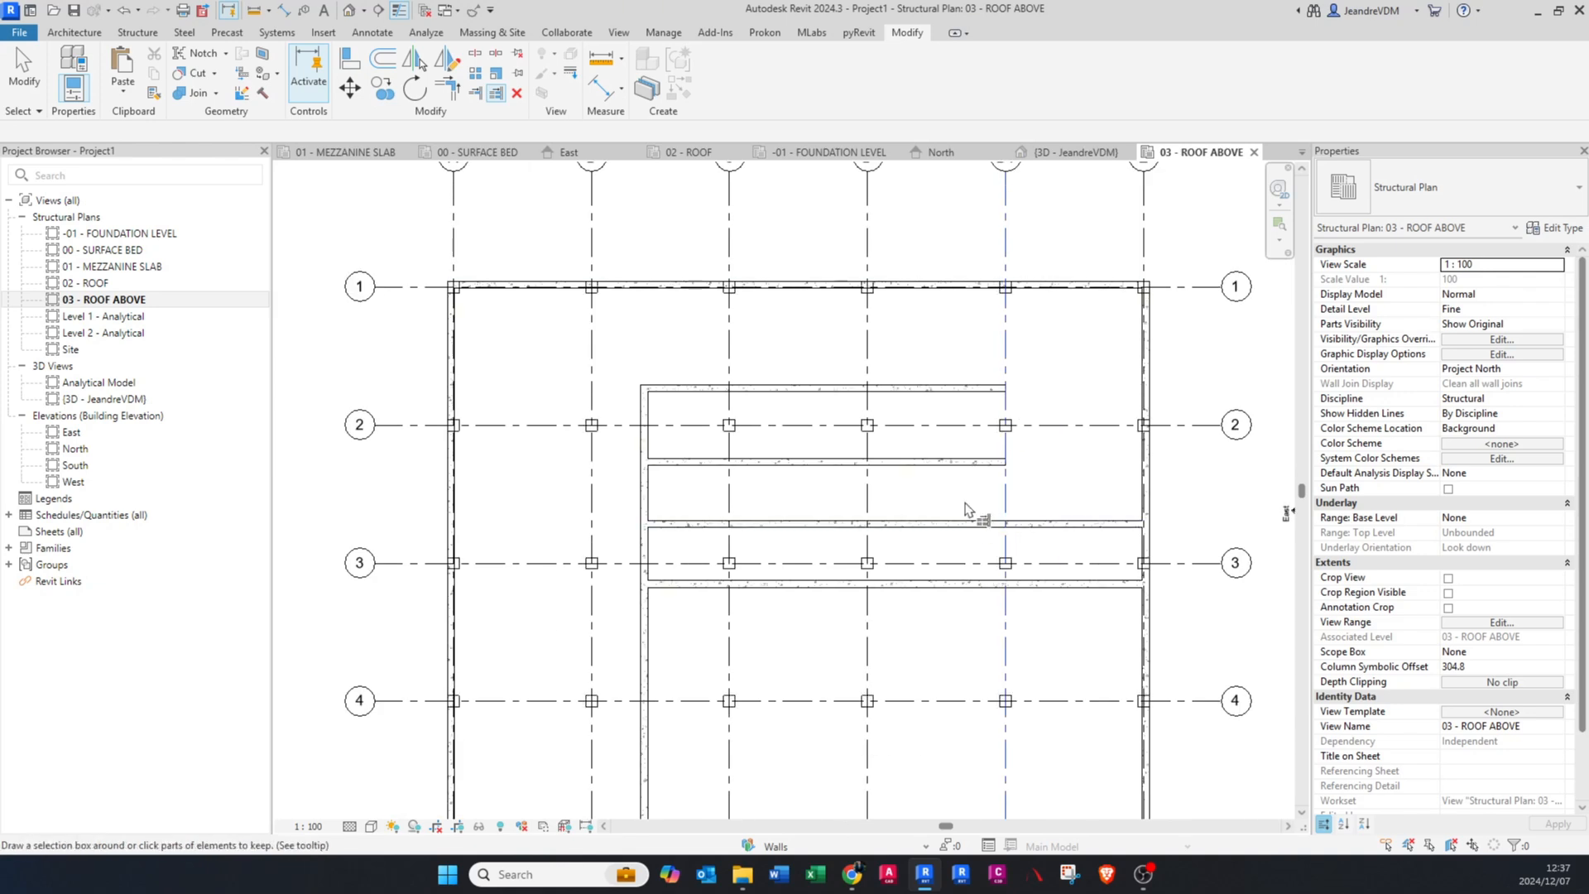
{"action": "left_click_drag", "start_coordinate": [961, 487], "coordinate": [954, 610]}
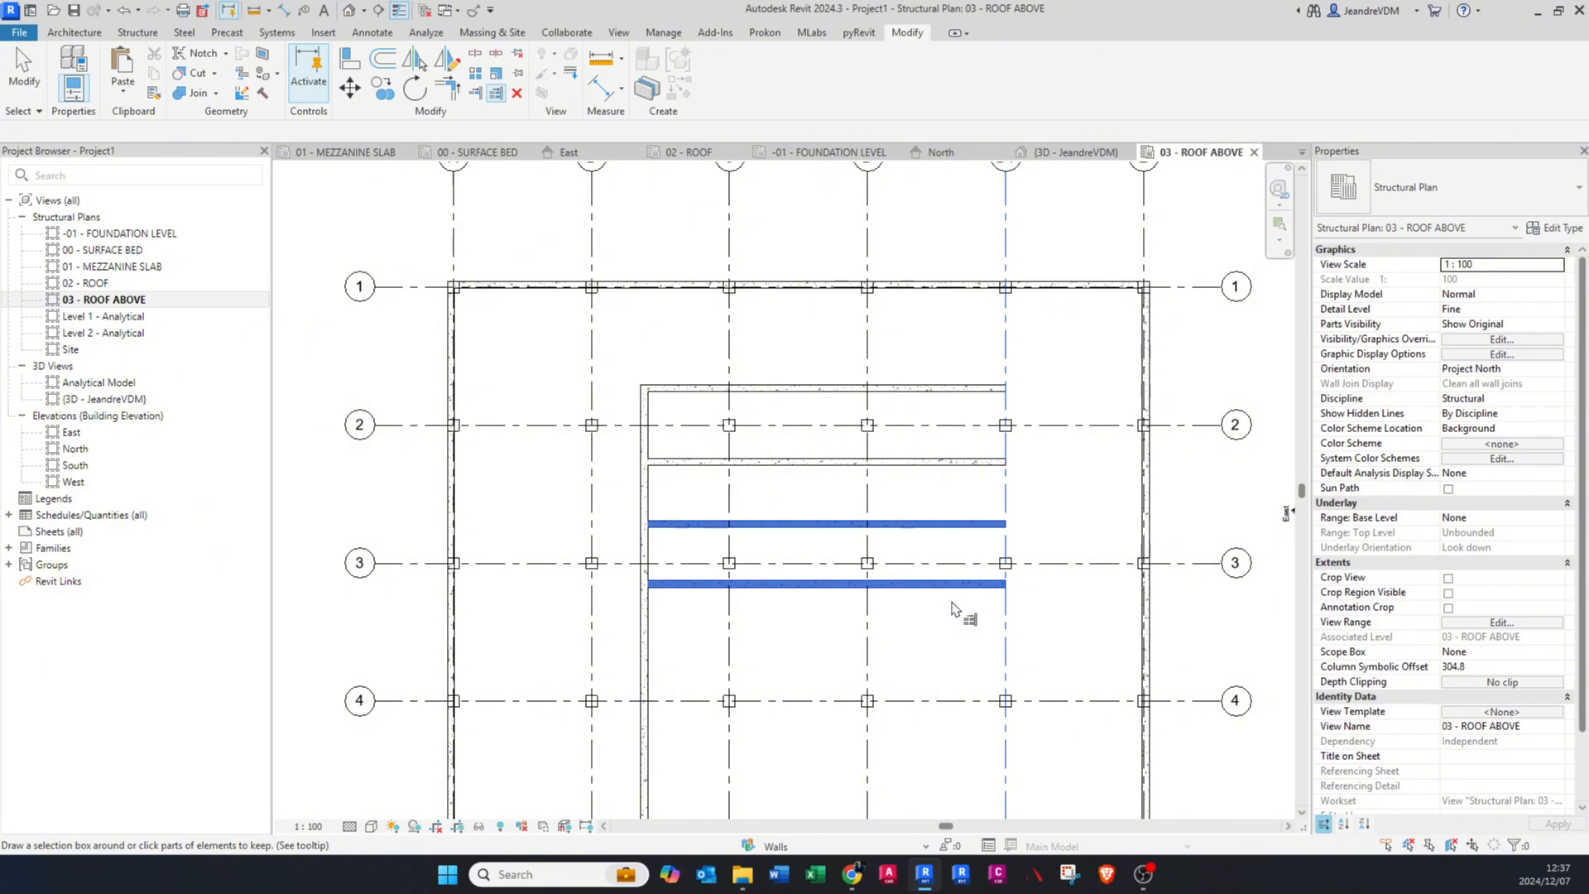
{"action": "scroll", "coordinate": [952, 608], "scroll_direction": "up", "scroll_amount": 3}
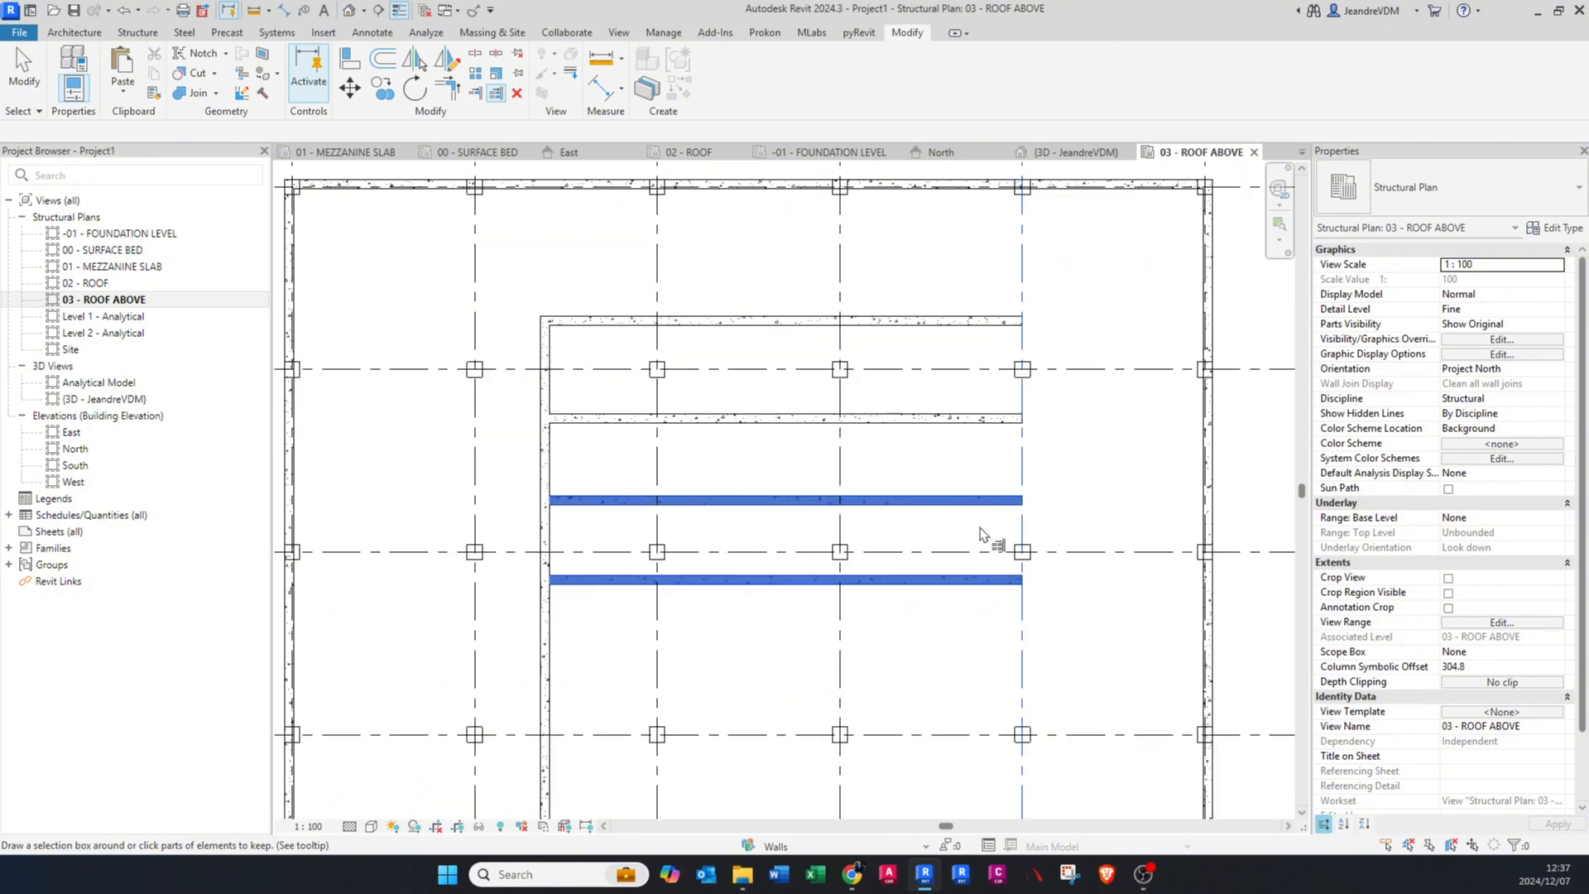
{"action": "key", "text": "Escape"}
Step: Shift the uppermost inner horizontal beam directly upward to about 3800 mm from the beam below it, without using the Move tool
{"action": "middle_click_drag", "start_coordinate": [768, 340], "coordinate": [788, 363]}
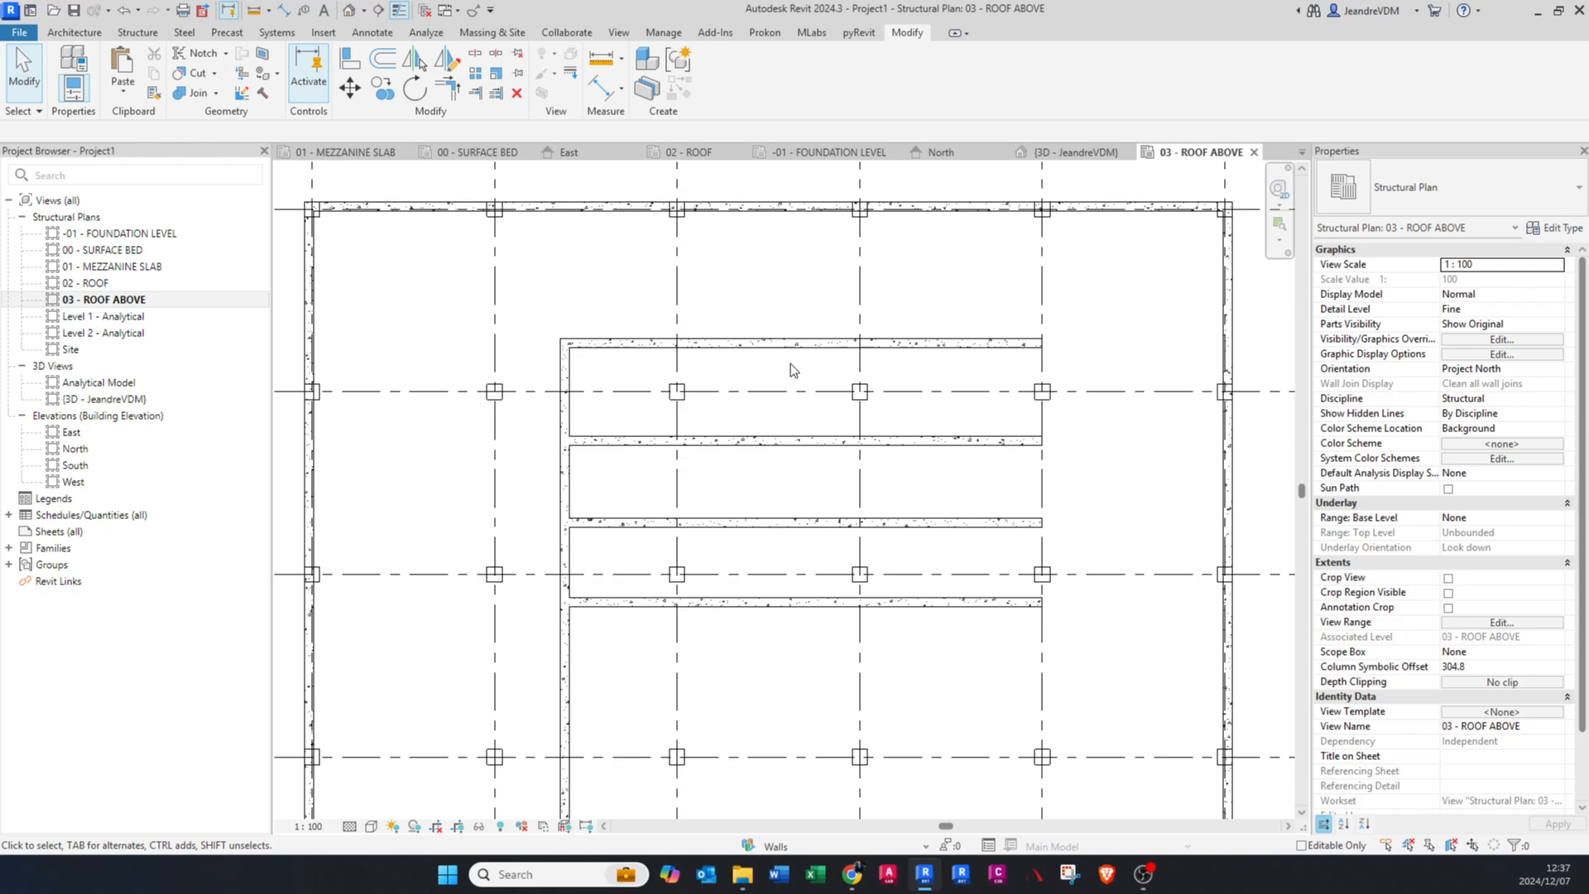
{"action": "left_click", "coordinate": [780, 342]}
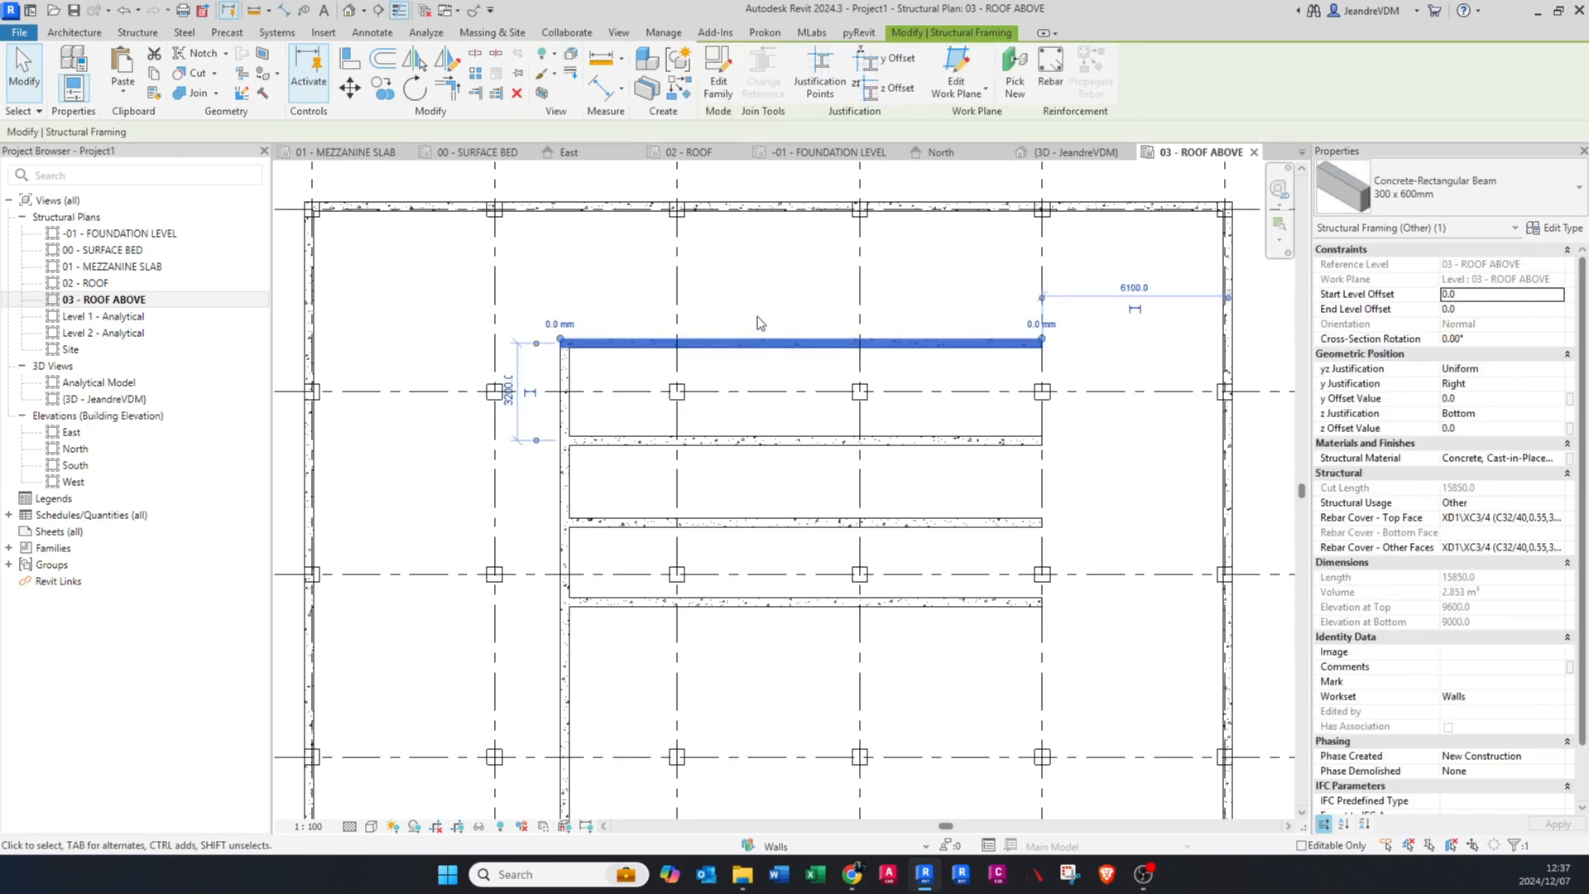
{"action": "left_click_drag", "start_coordinate": [776, 297], "coordinate": [756, 322]}
{"action": "key", "text": "Escape"}
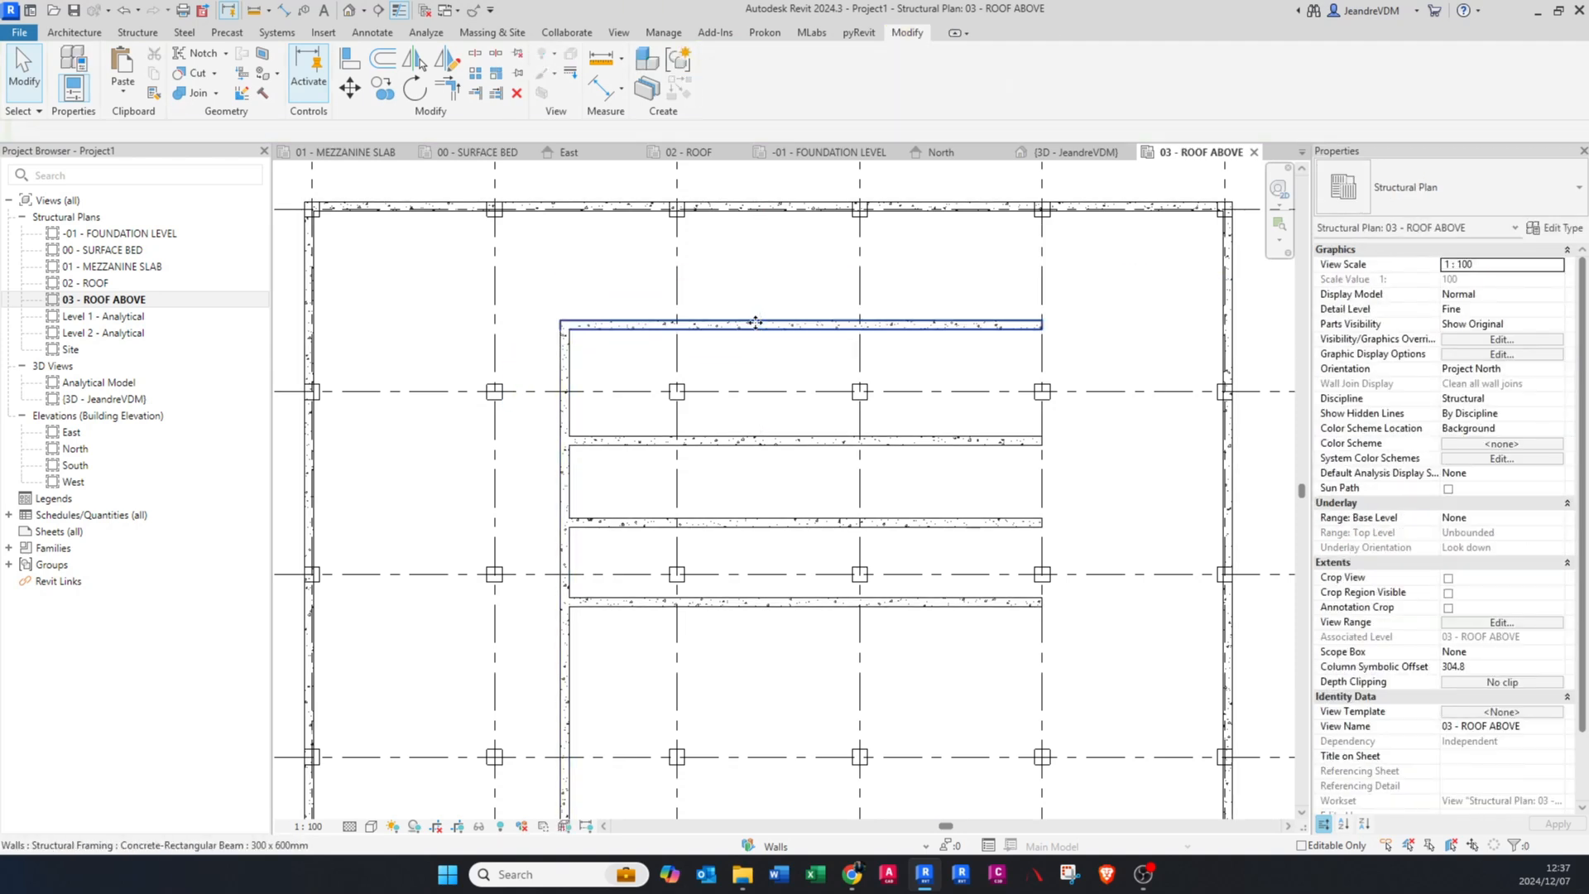
Step: Use the Move tool to shift the uppermost inner beam up along grid C, to about 5700 mm from the beam below it
{"action": "left_click", "coordinate": [756, 322]}
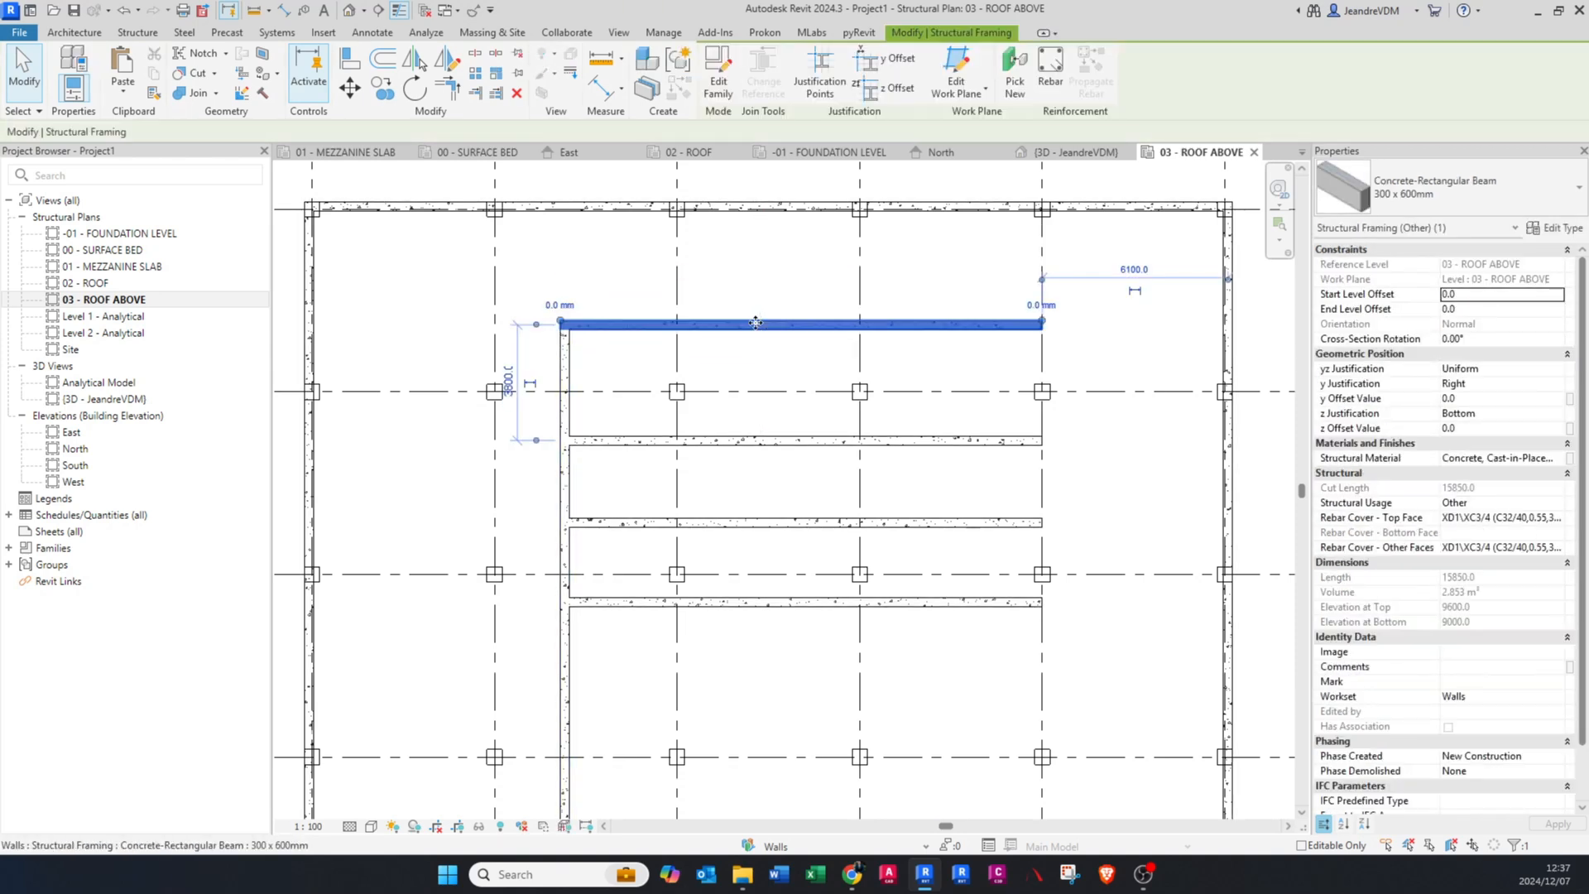
{"action": "left_click", "coordinate": [350, 87]}
{"action": "left_click", "coordinate": [677, 324]}
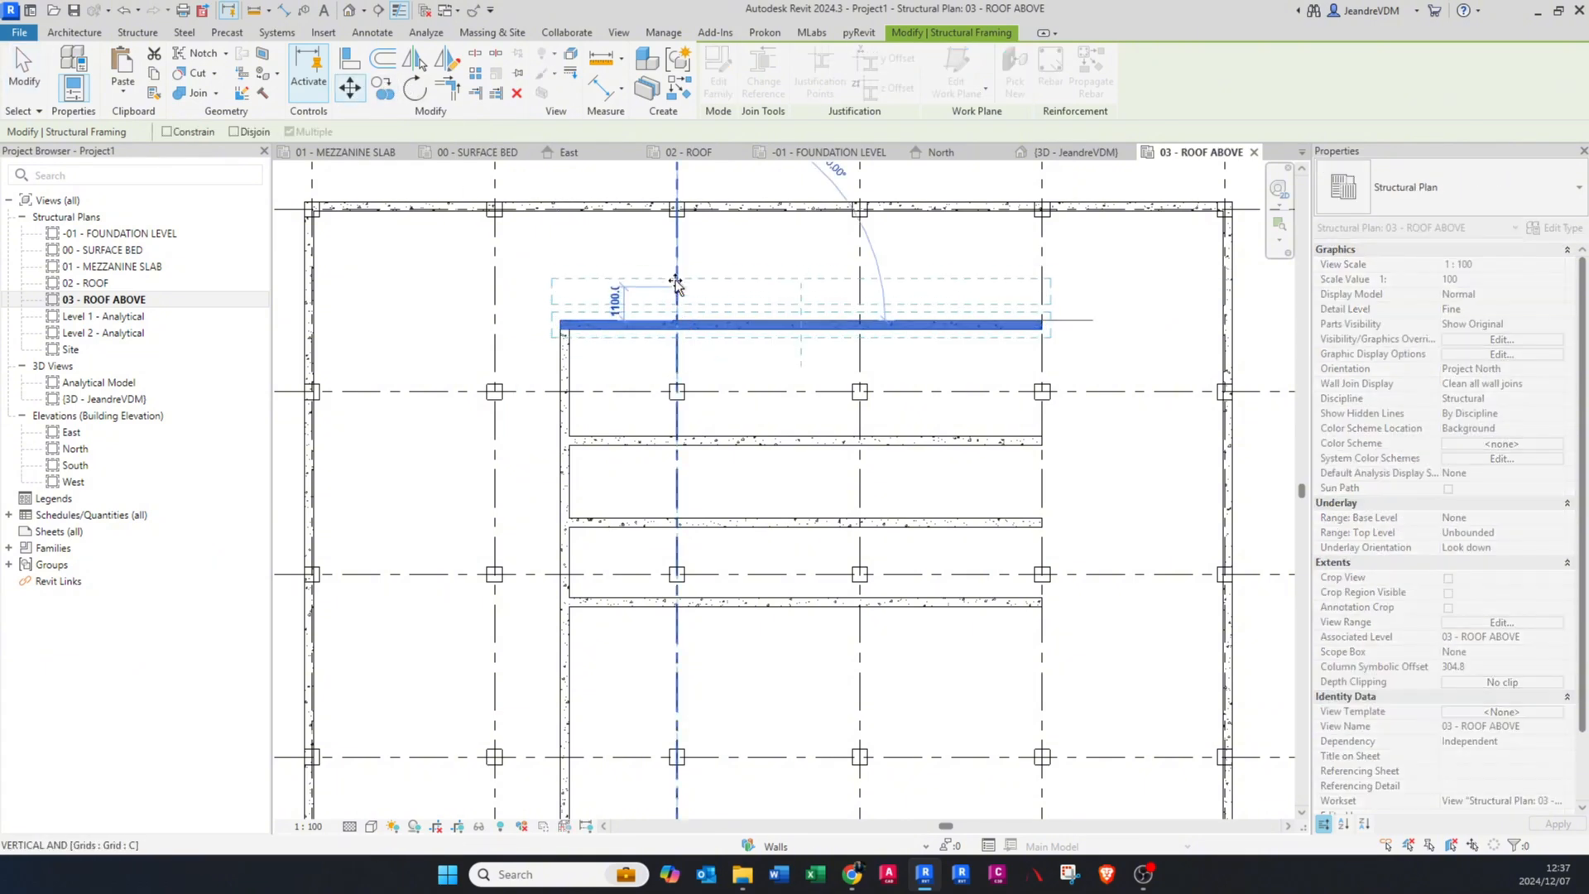
{"action": "left_click", "coordinate": [677, 263]}
{"action": "key", "text": "Escape"}
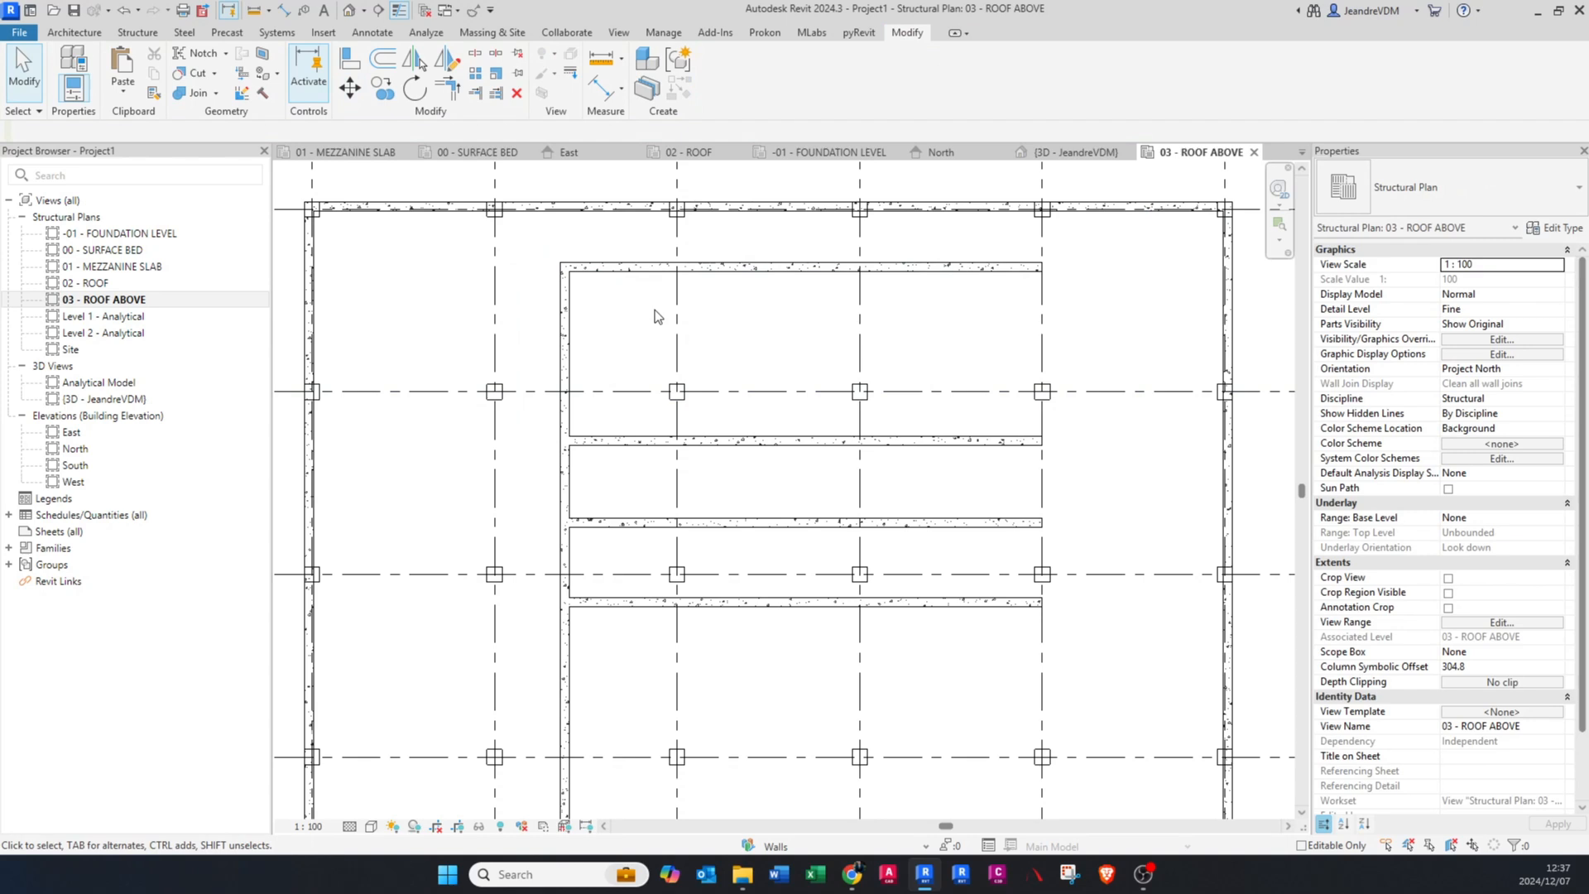
Step: Mirror a copy of the vertical inner beam about grid C with Mirror - Pick Axis, and delete the mirrored copy
{"action": "middle_click_drag", "start_coordinate": [654, 309], "coordinate": [653, 331]}
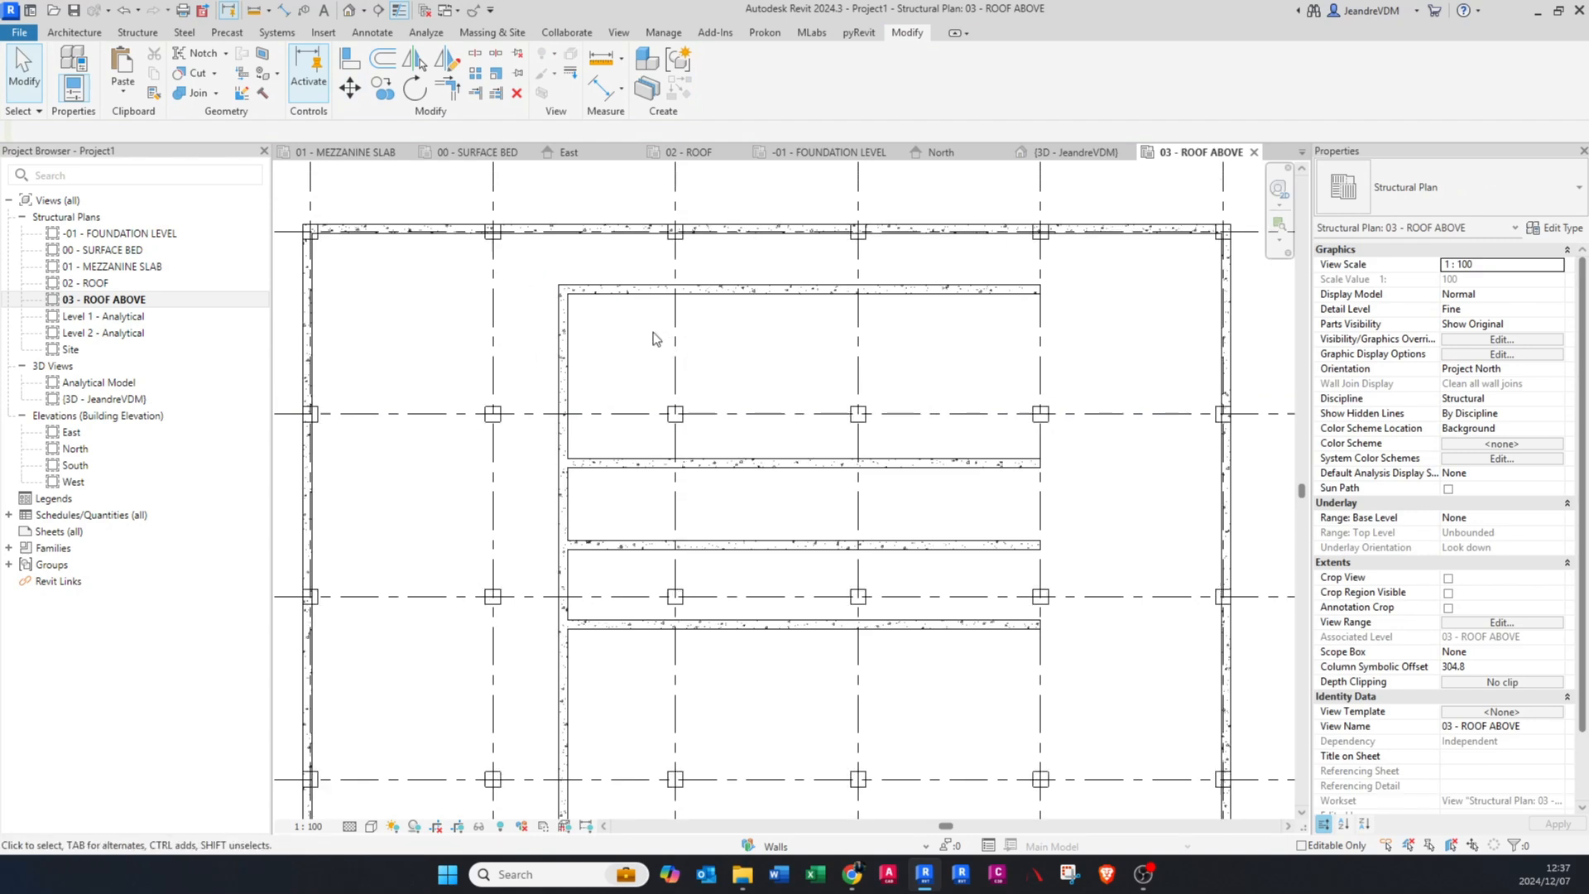
{"action": "left_click", "coordinate": [568, 339]}
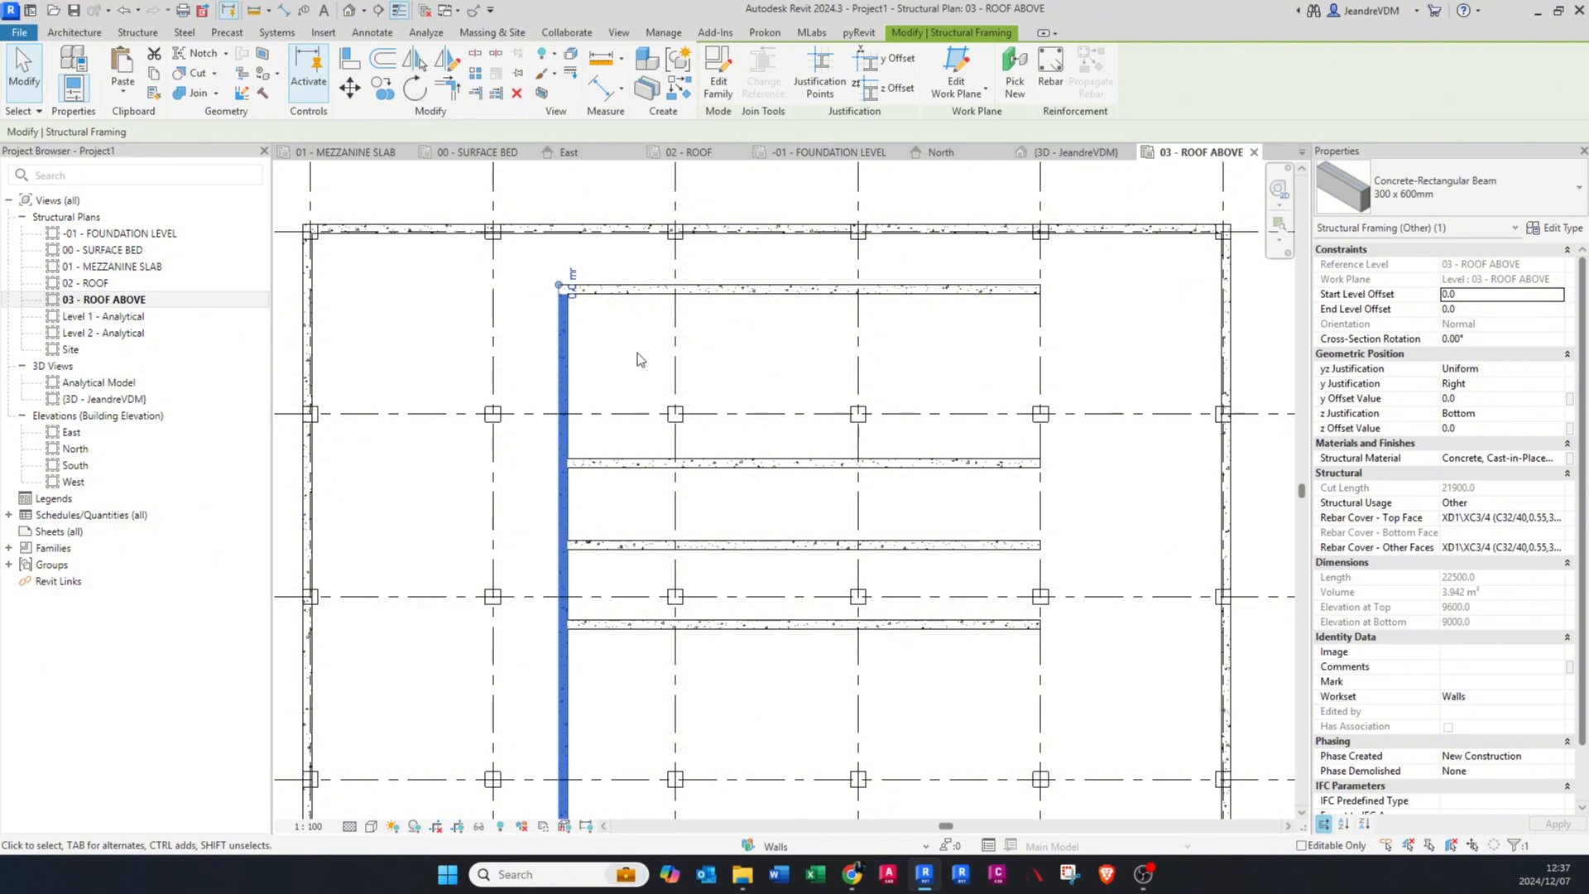
{"action": "left_click", "coordinate": [416, 60]}
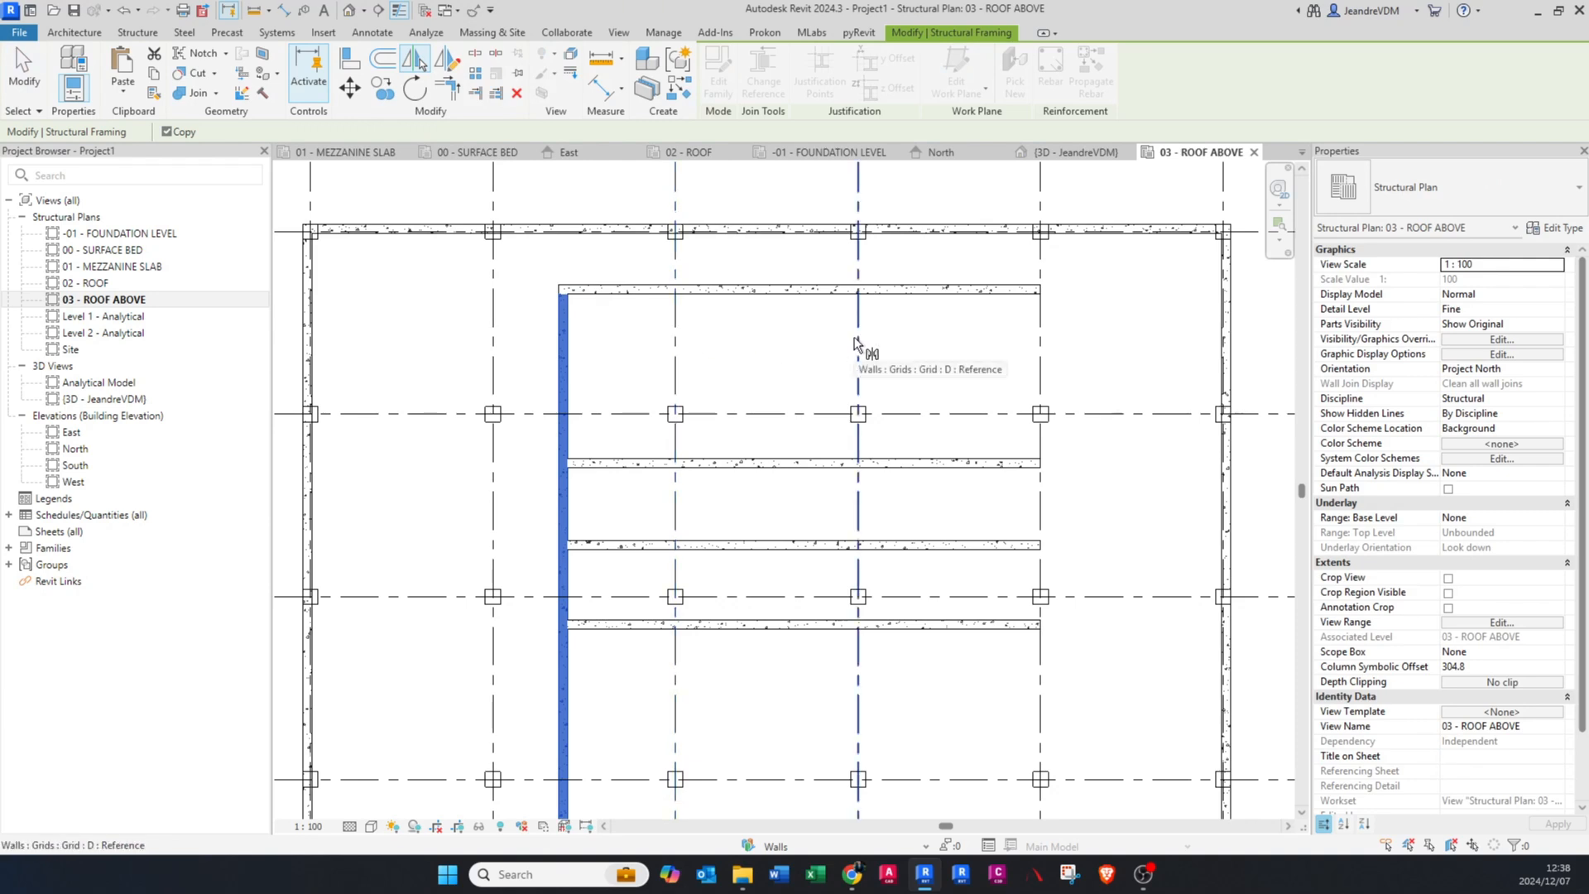
{"action": "middle_click_drag", "start_coordinate": [855, 343], "coordinate": [843, 405]}
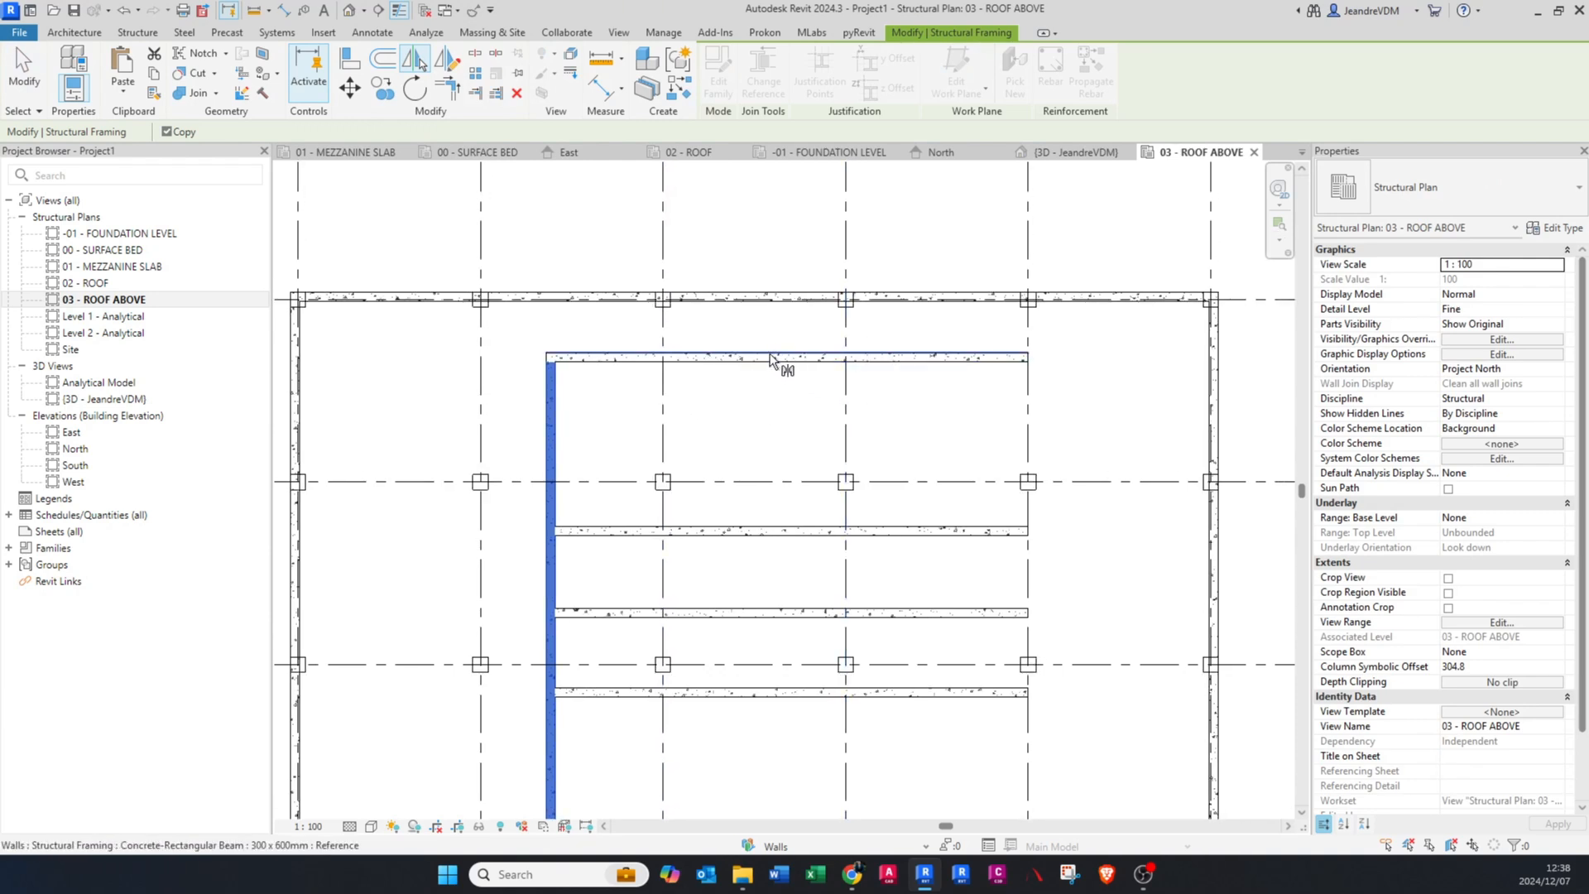
{"action": "scroll", "coordinate": [776, 361], "scroll_direction": "up", "scroll_amount": 2}
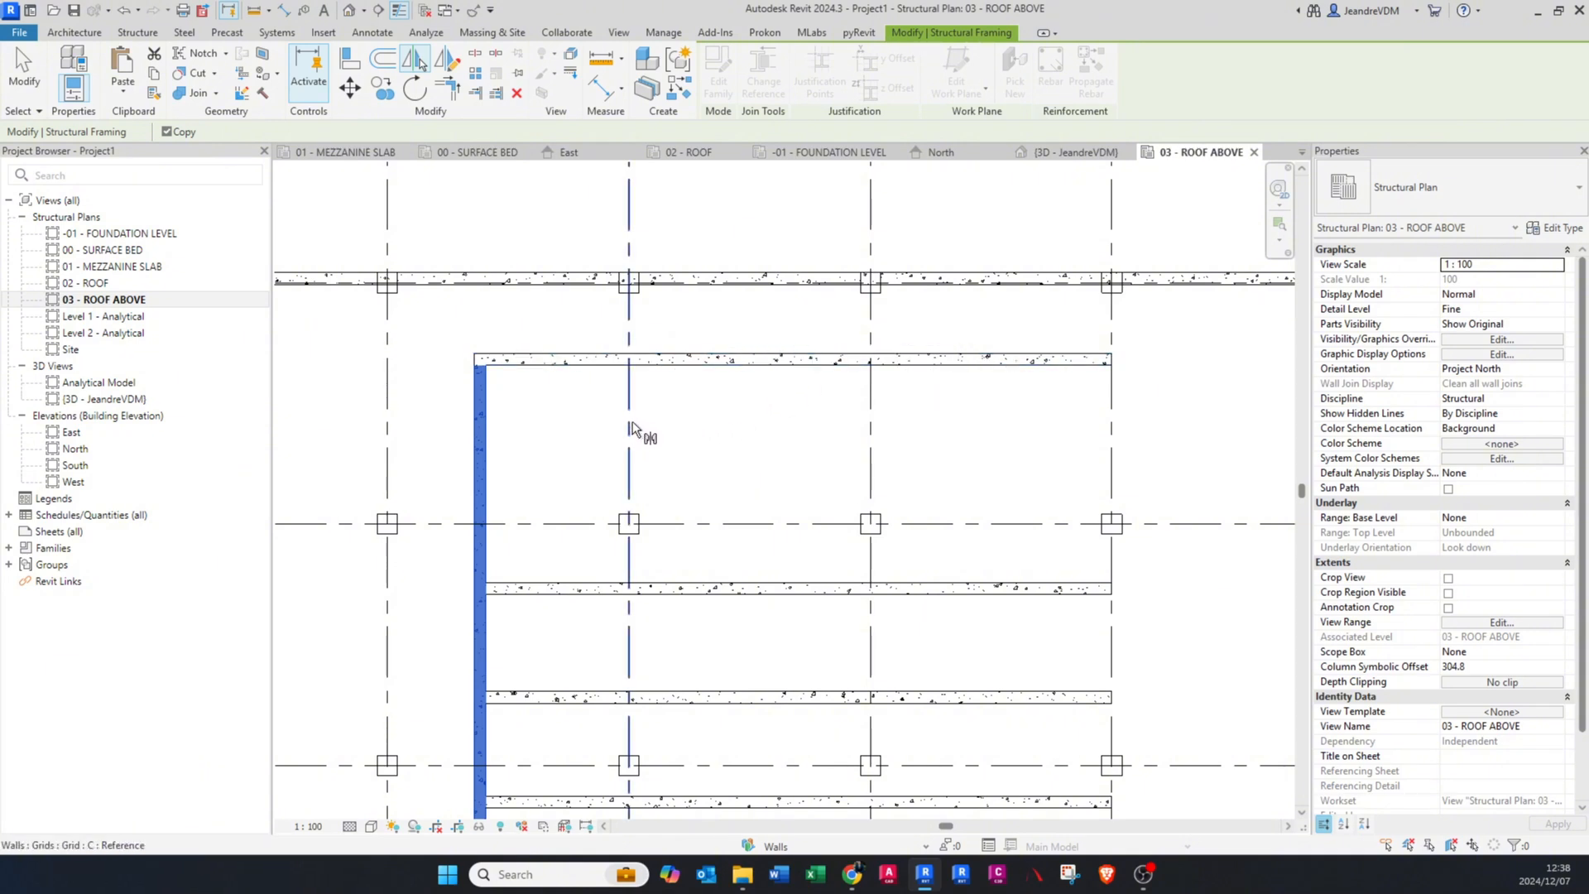
{"action": "scroll", "coordinate": [633, 419], "scroll_direction": "down", "scroll_amount": 4}
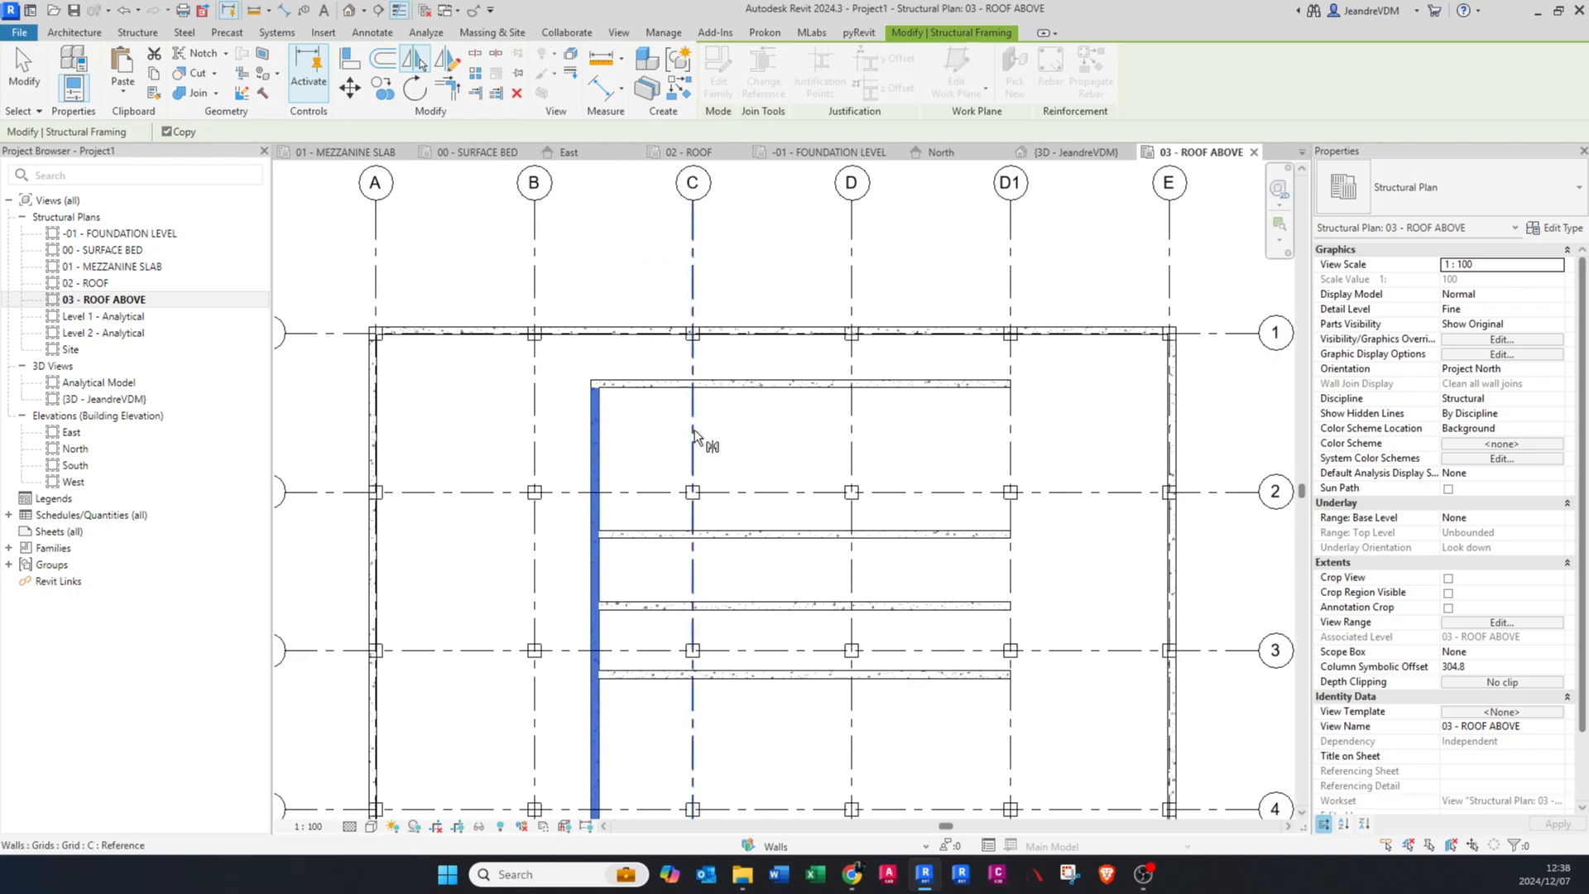
{"action": "scroll", "coordinate": [693, 432], "scroll_direction": "up", "scroll_amount": 2}
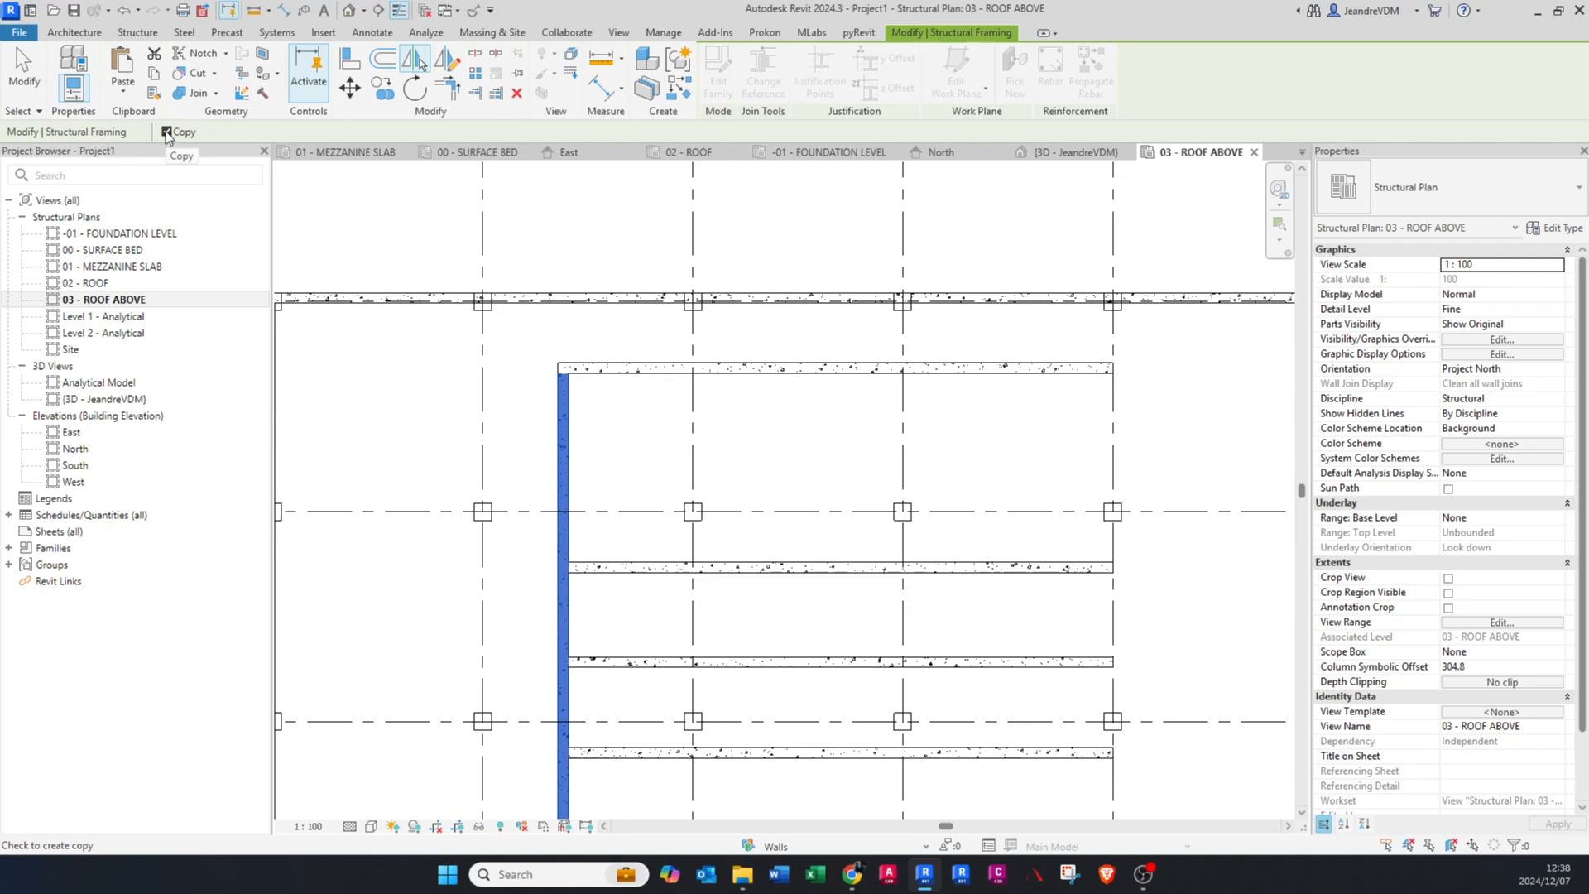
{"action": "left_click", "coordinate": [692, 418]}
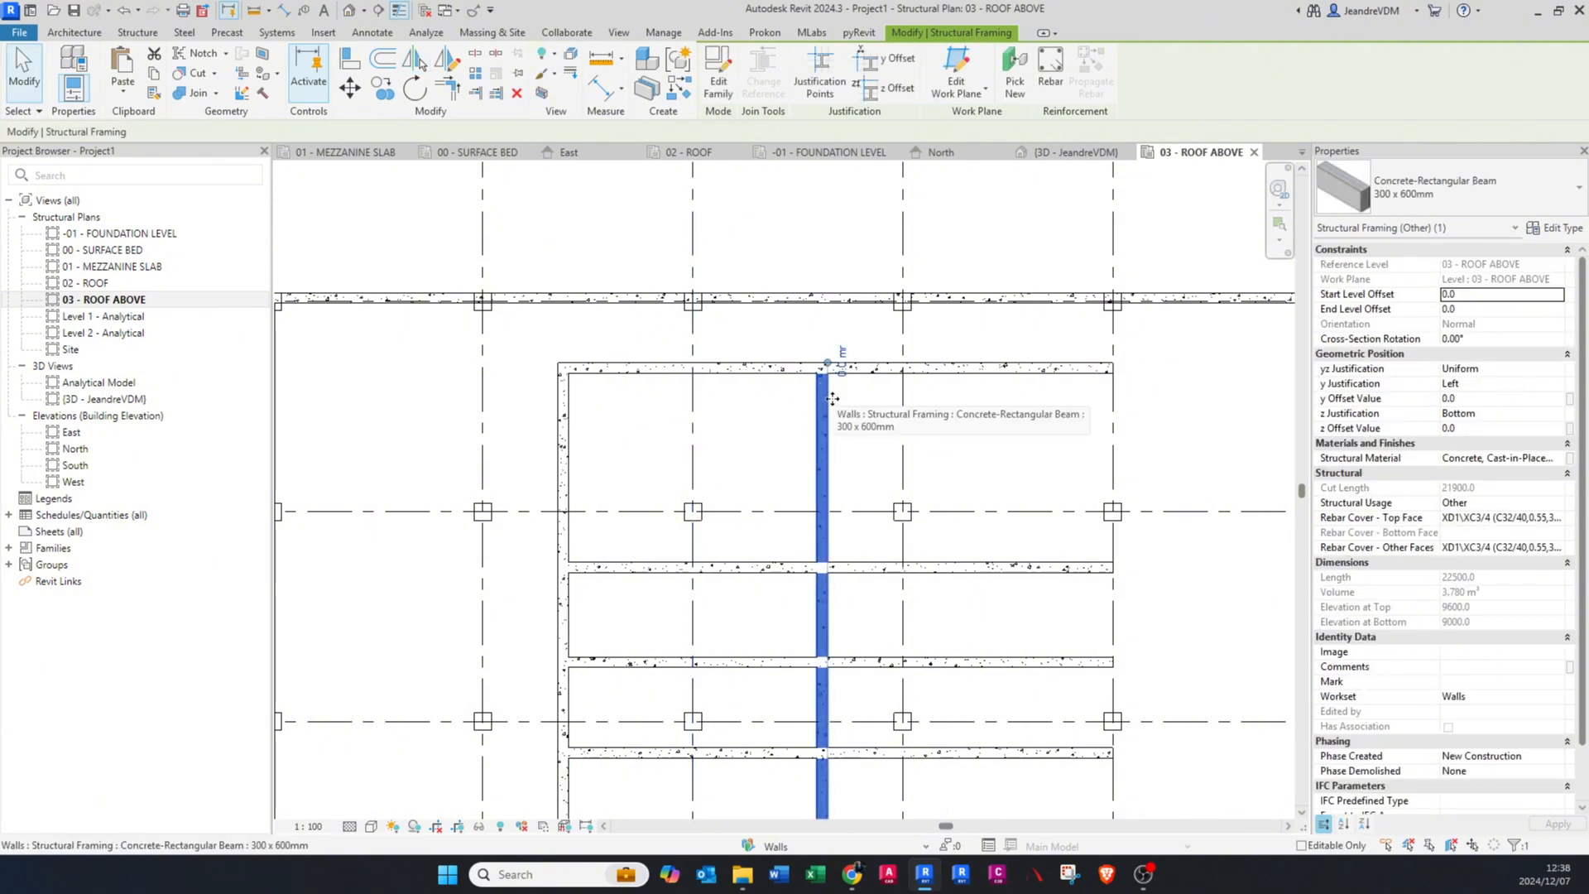
{"action": "key", "text": "Delete"}
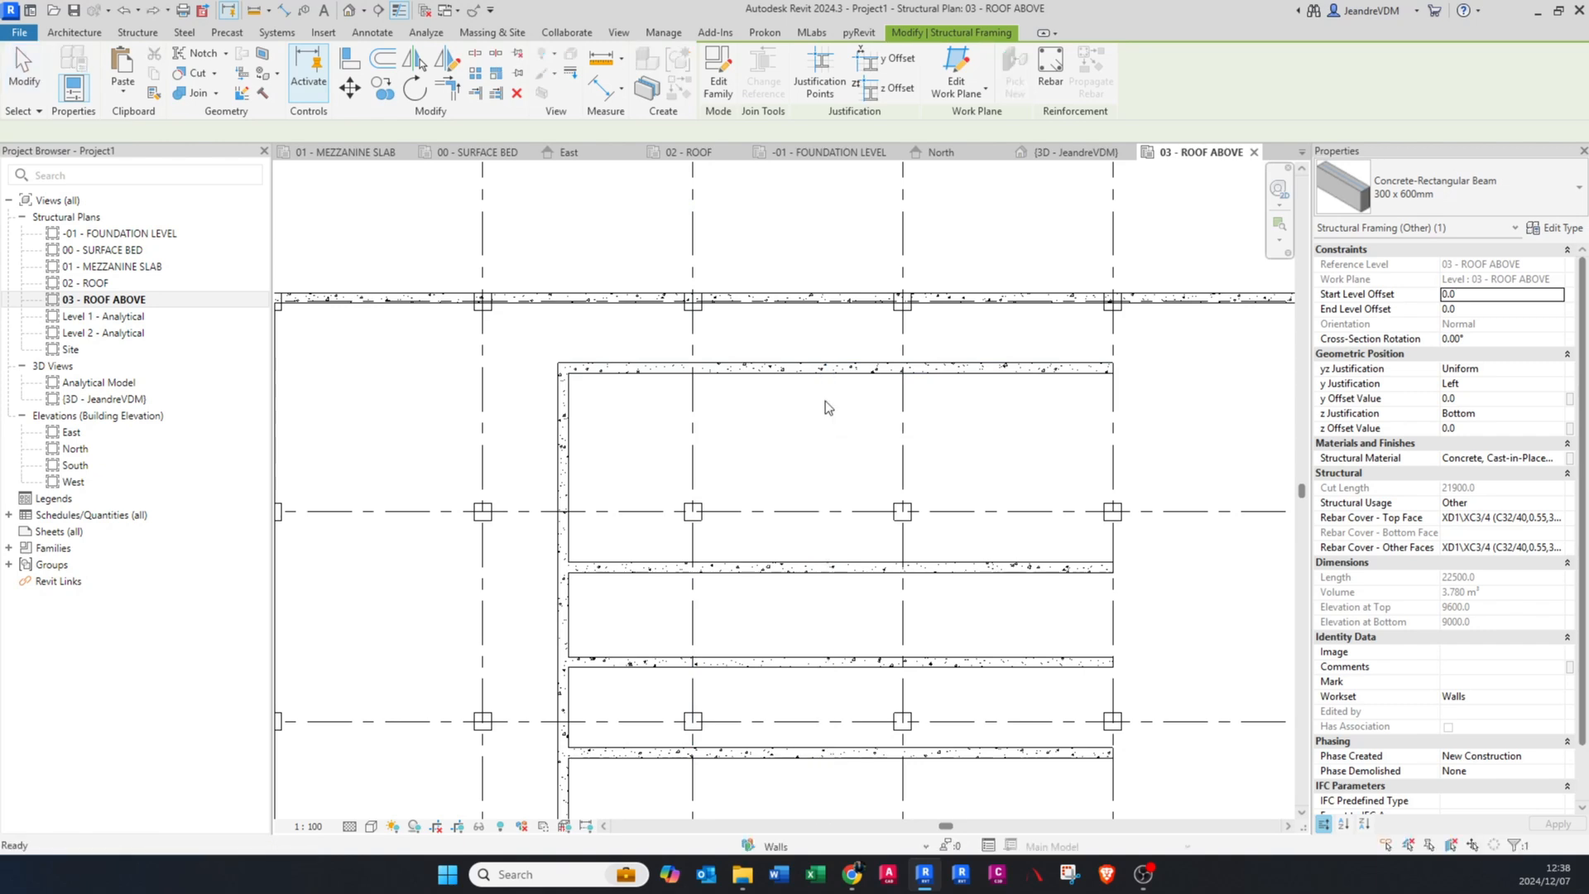
Step: Mirror the vertical inner beam about grid C with the Copy option off, and undo the mirror
{"action": "left_click", "coordinate": [569, 412]}
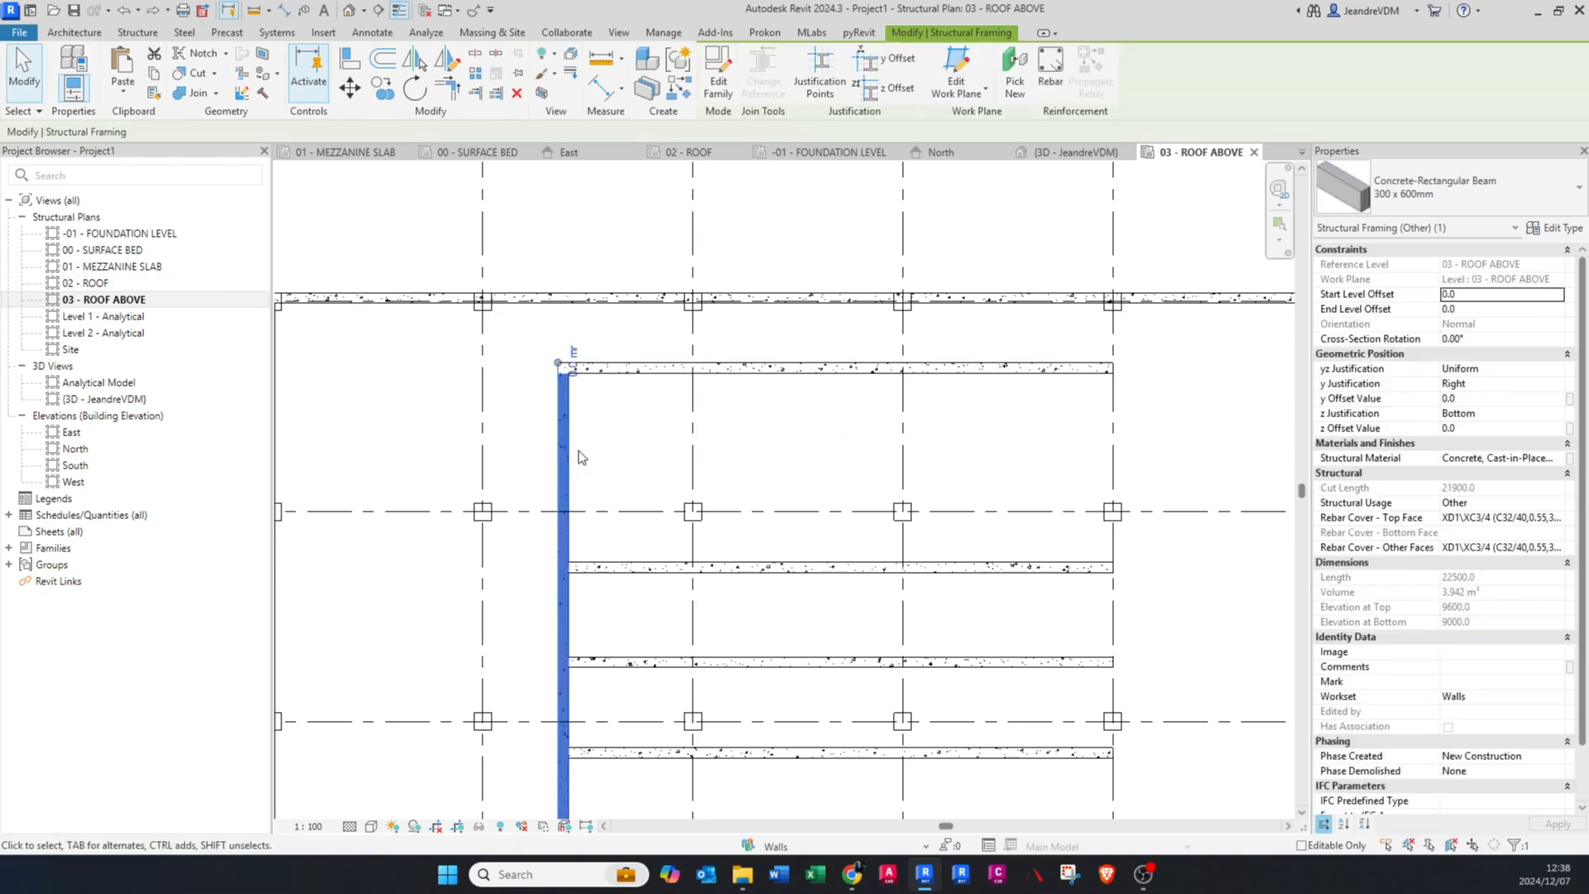
{"action": "left_click", "coordinate": [413, 60]}
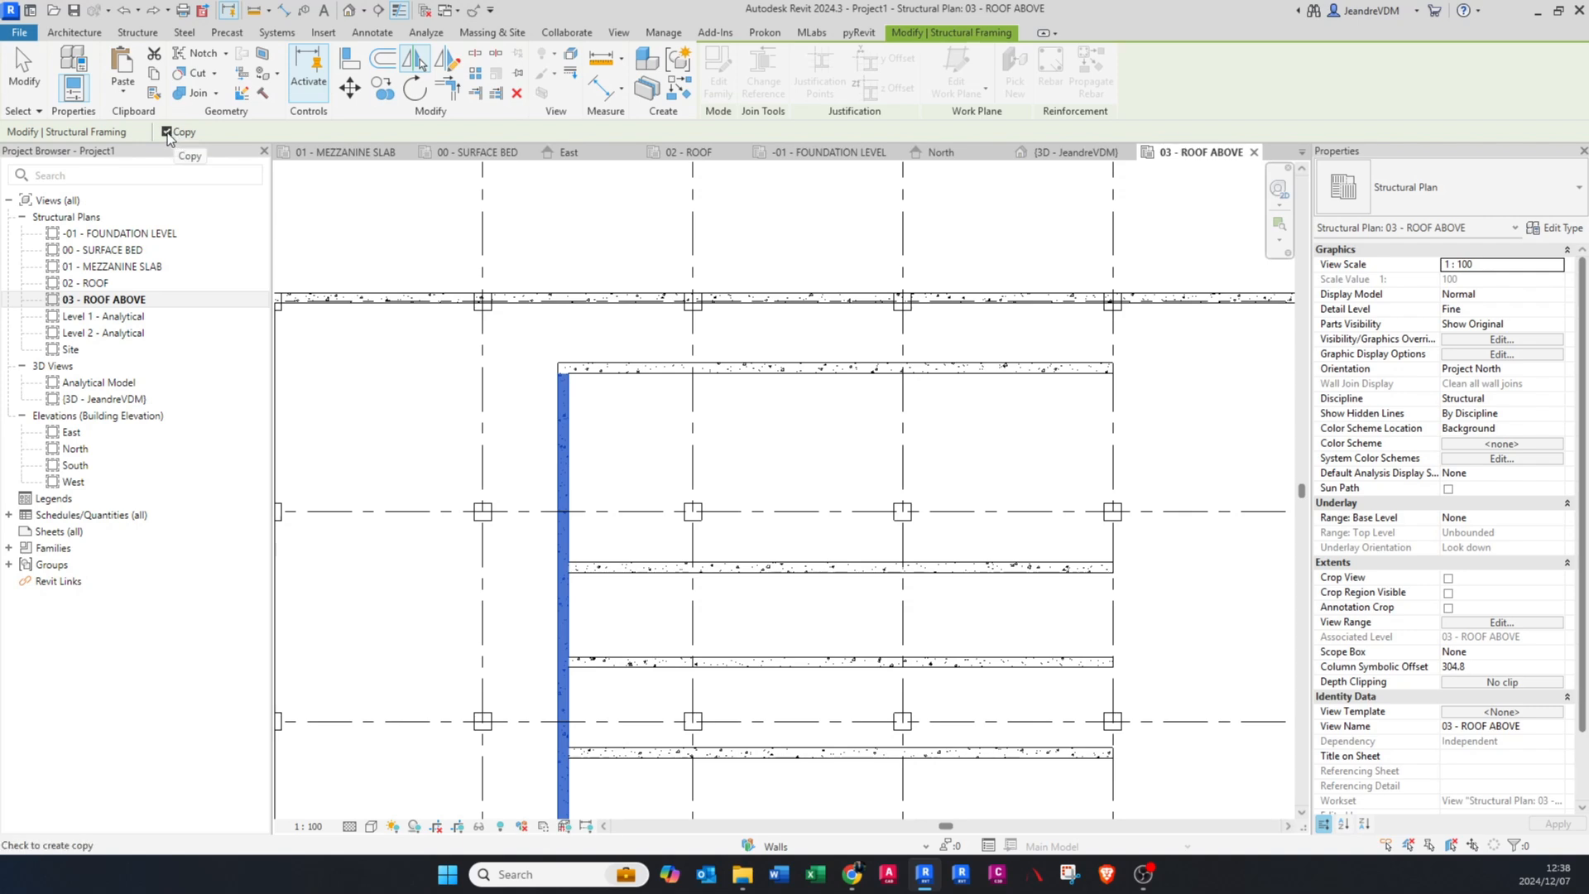
{"action": "left_click", "coordinate": [694, 435]}
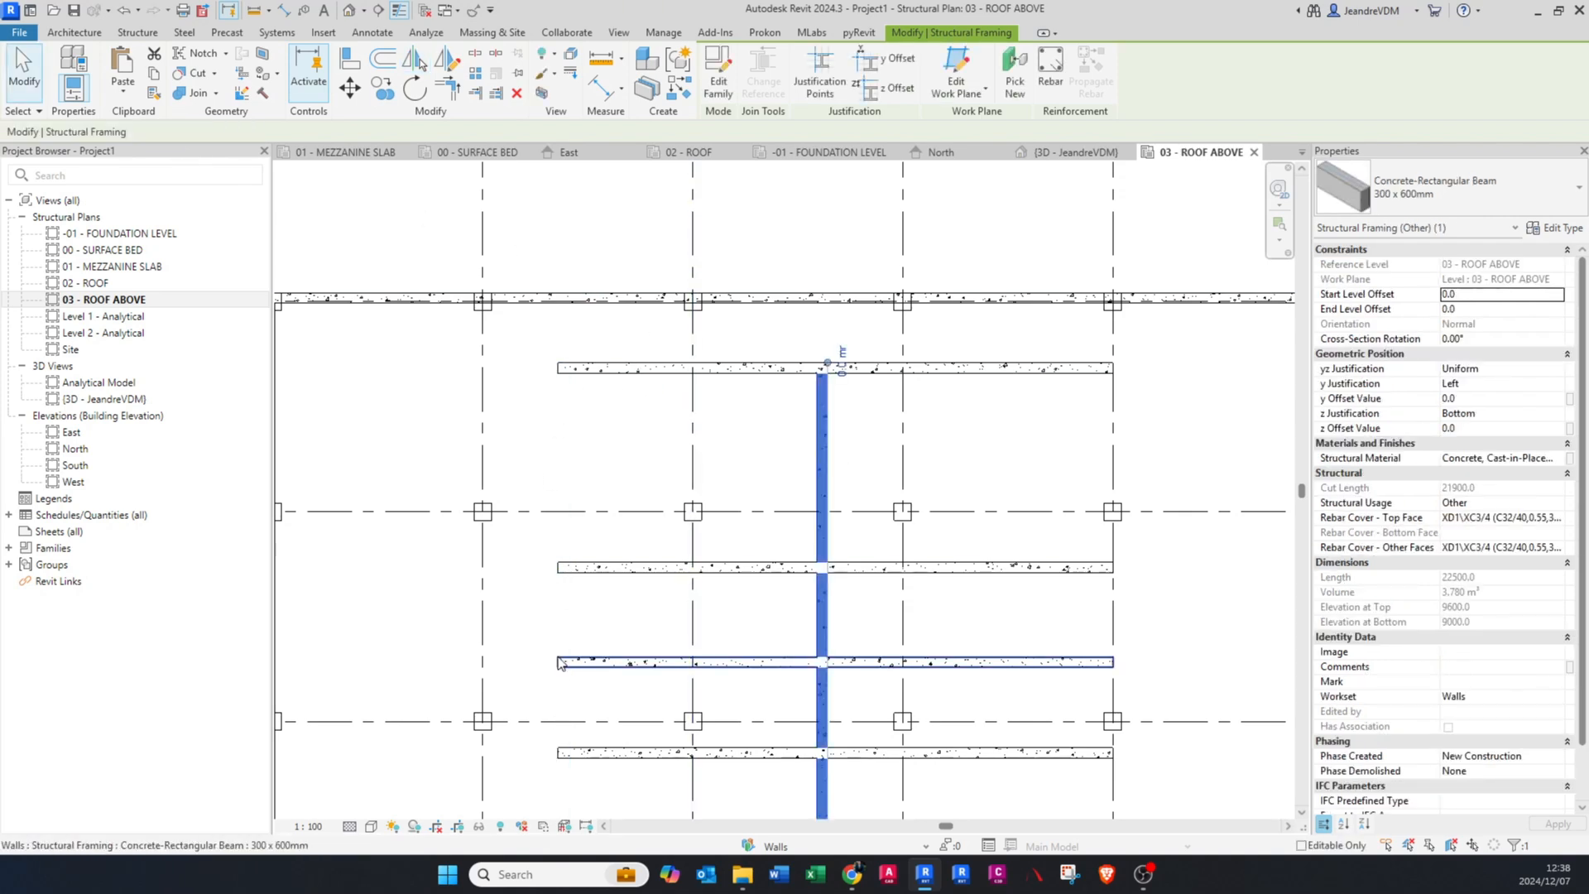
{"action": "key", "text": "ctrl+z"}
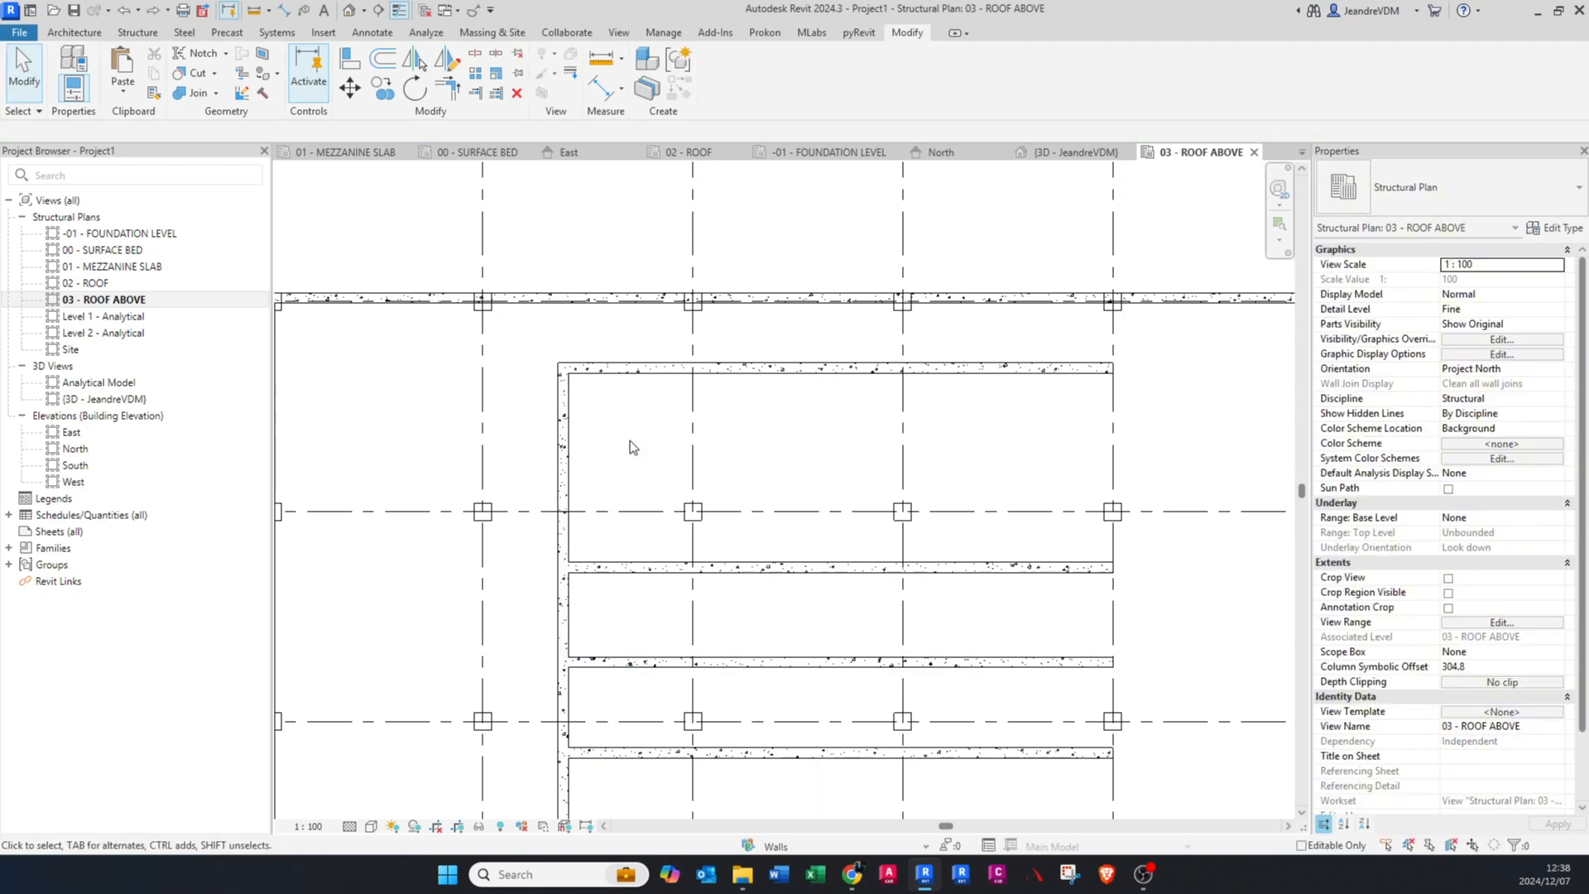
Step: Mirror a copy of the vertical inner beam with Mirror - Draw Axis, using a vertical axis through the uppermost inner beam's midpoint
{"action": "left_click", "coordinate": [572, 433]}
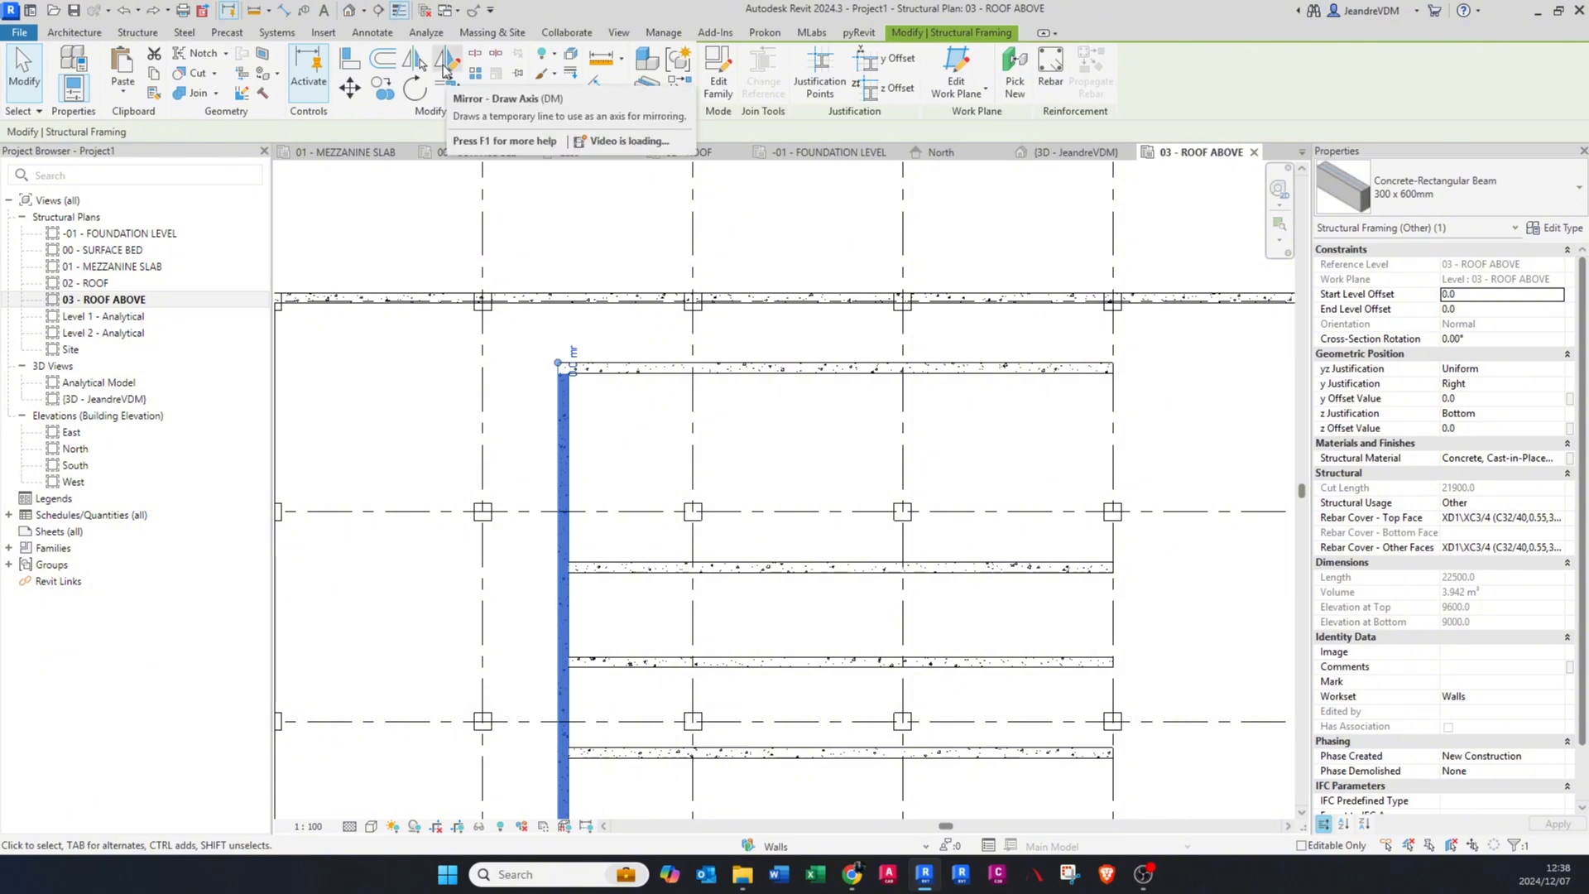
{"action": "left_click", "coordinate": [445, 66]}
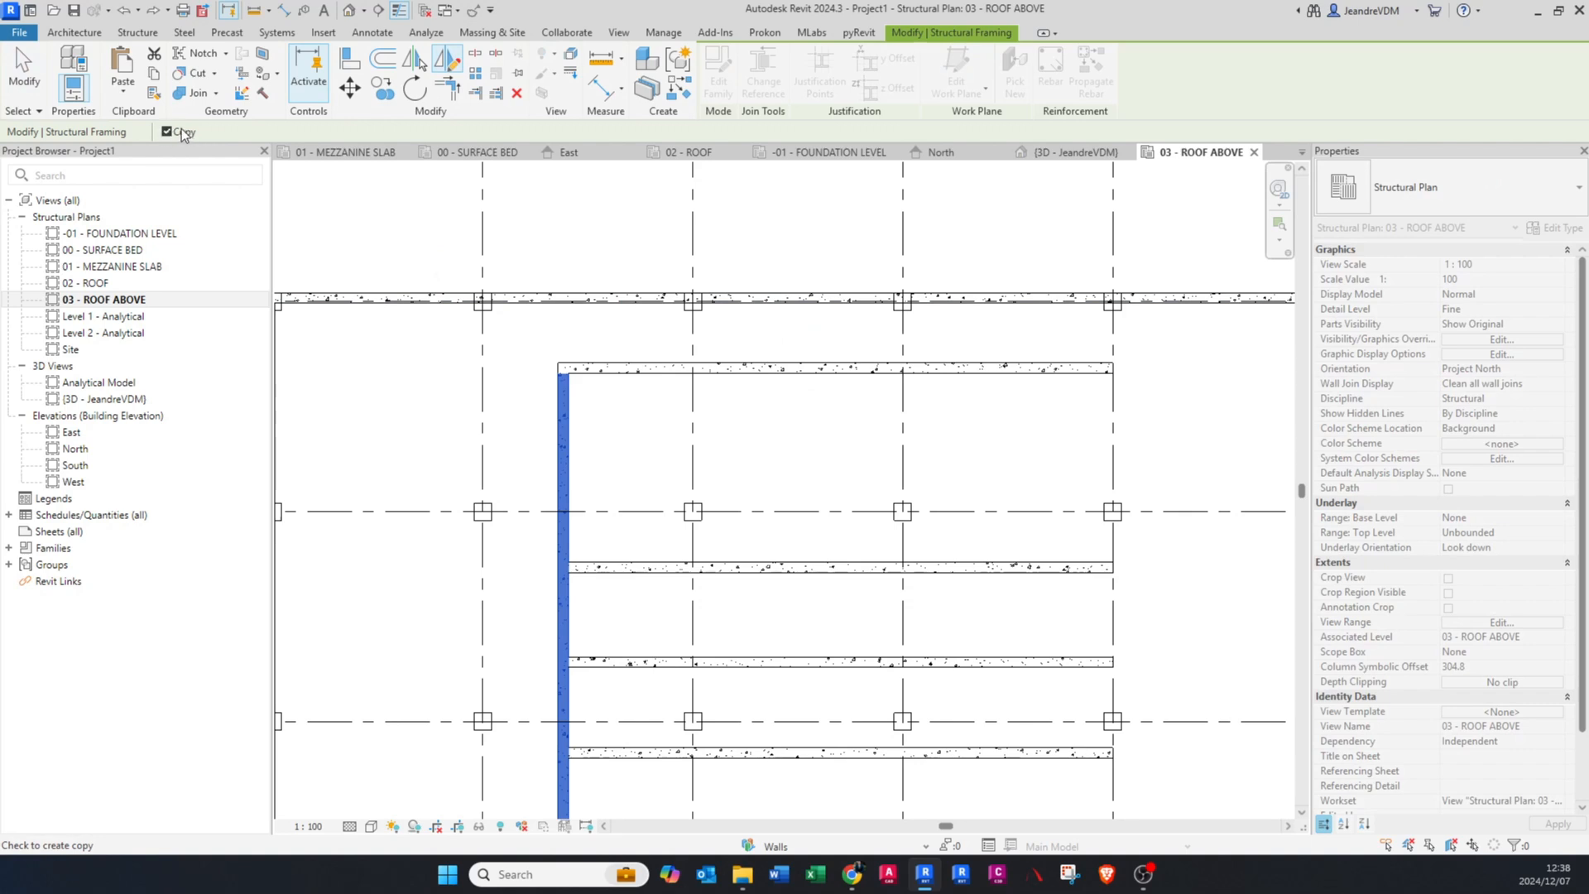
{"action": "middle_click_drag", "start_coordinate": [862, 433], "coordinate": [745, 430]}
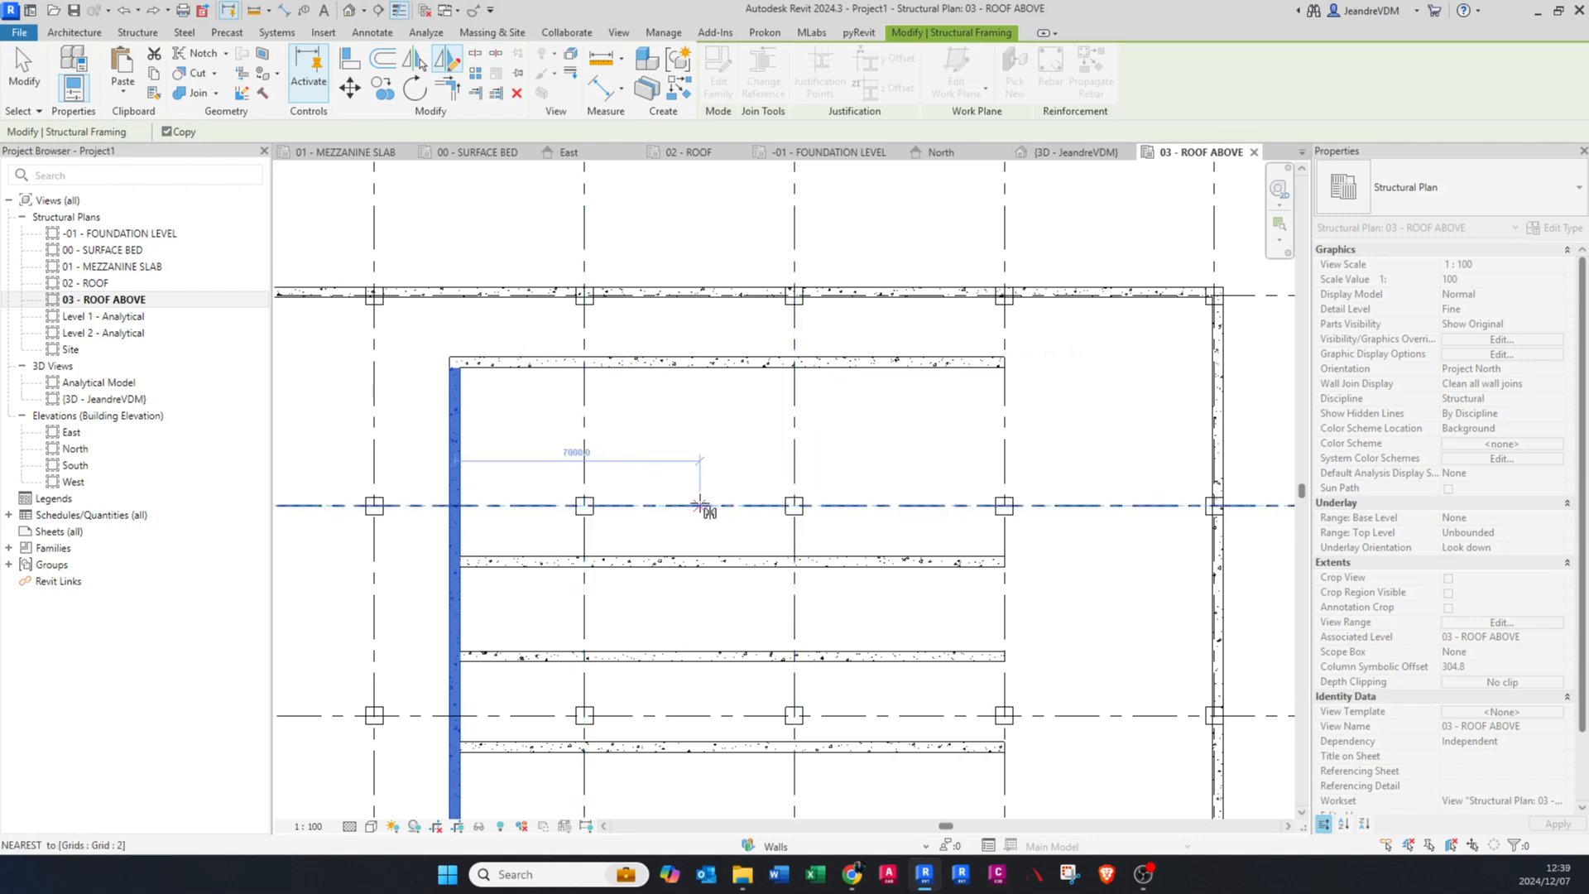
{"action": "middle_click_drag", "start_coordinate": [714, 426], "coordinate": [681, 464]}
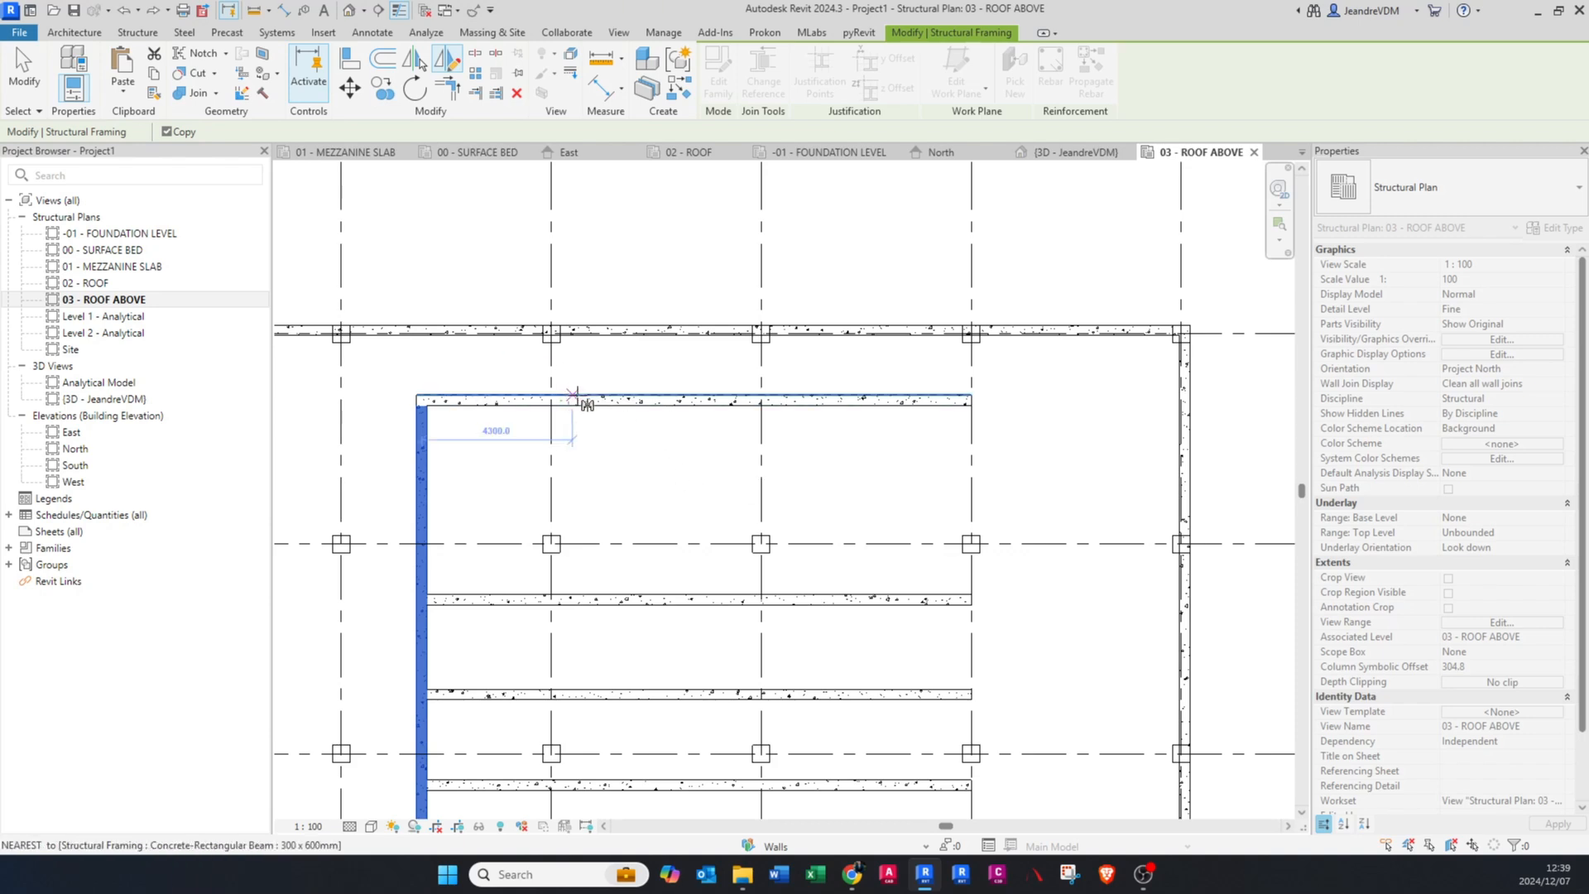
{"action": "left_click", "coordinate": [693, 396]}
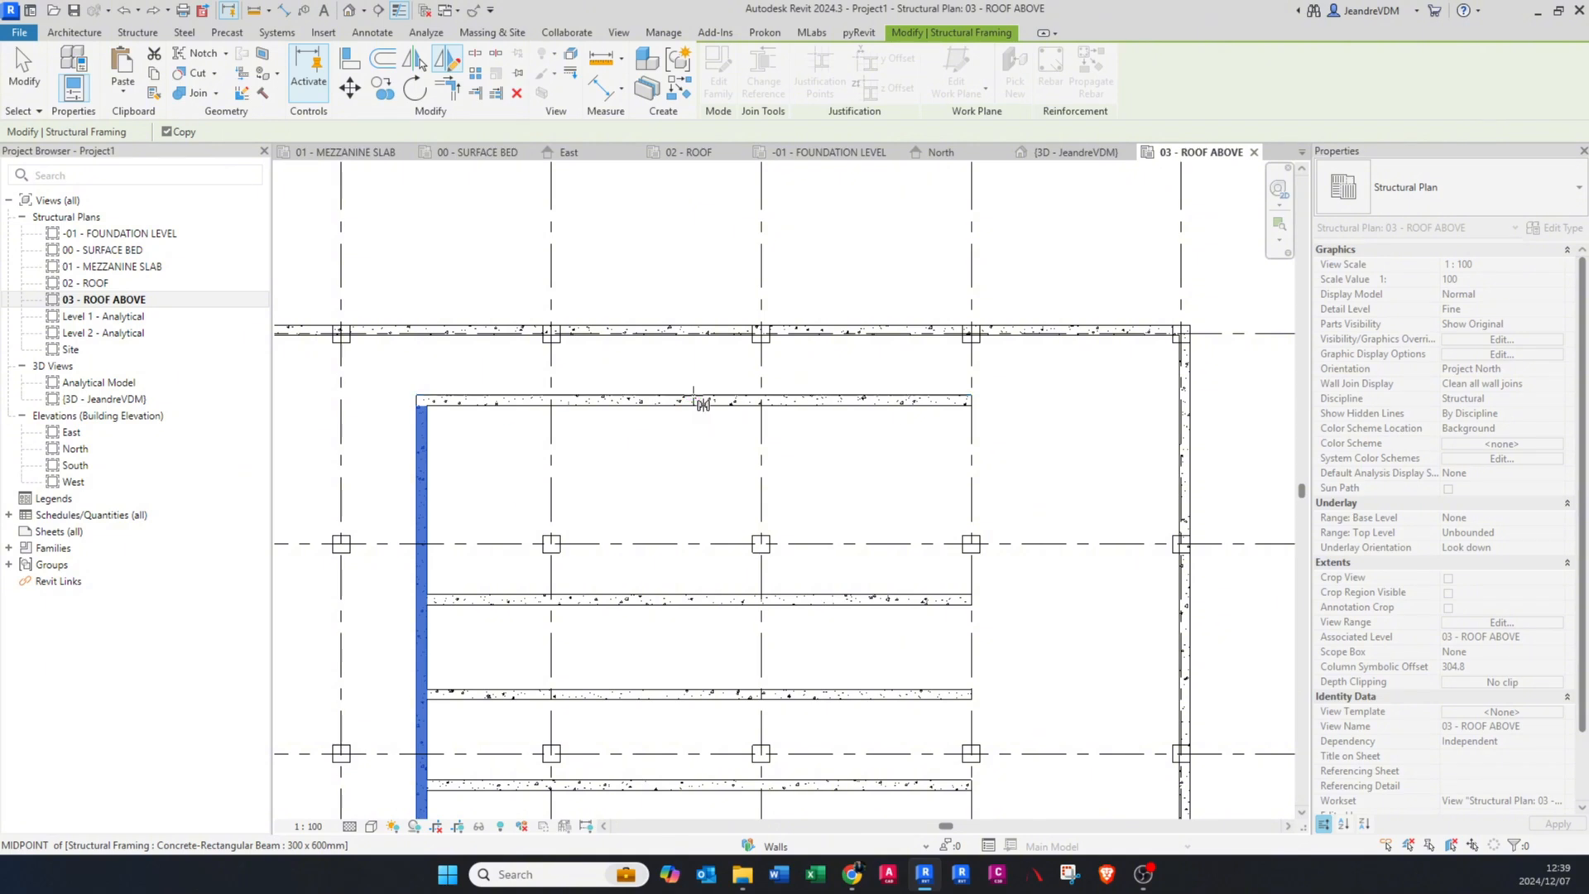
{"action": "left_click", "coordinate": [694, 268]}
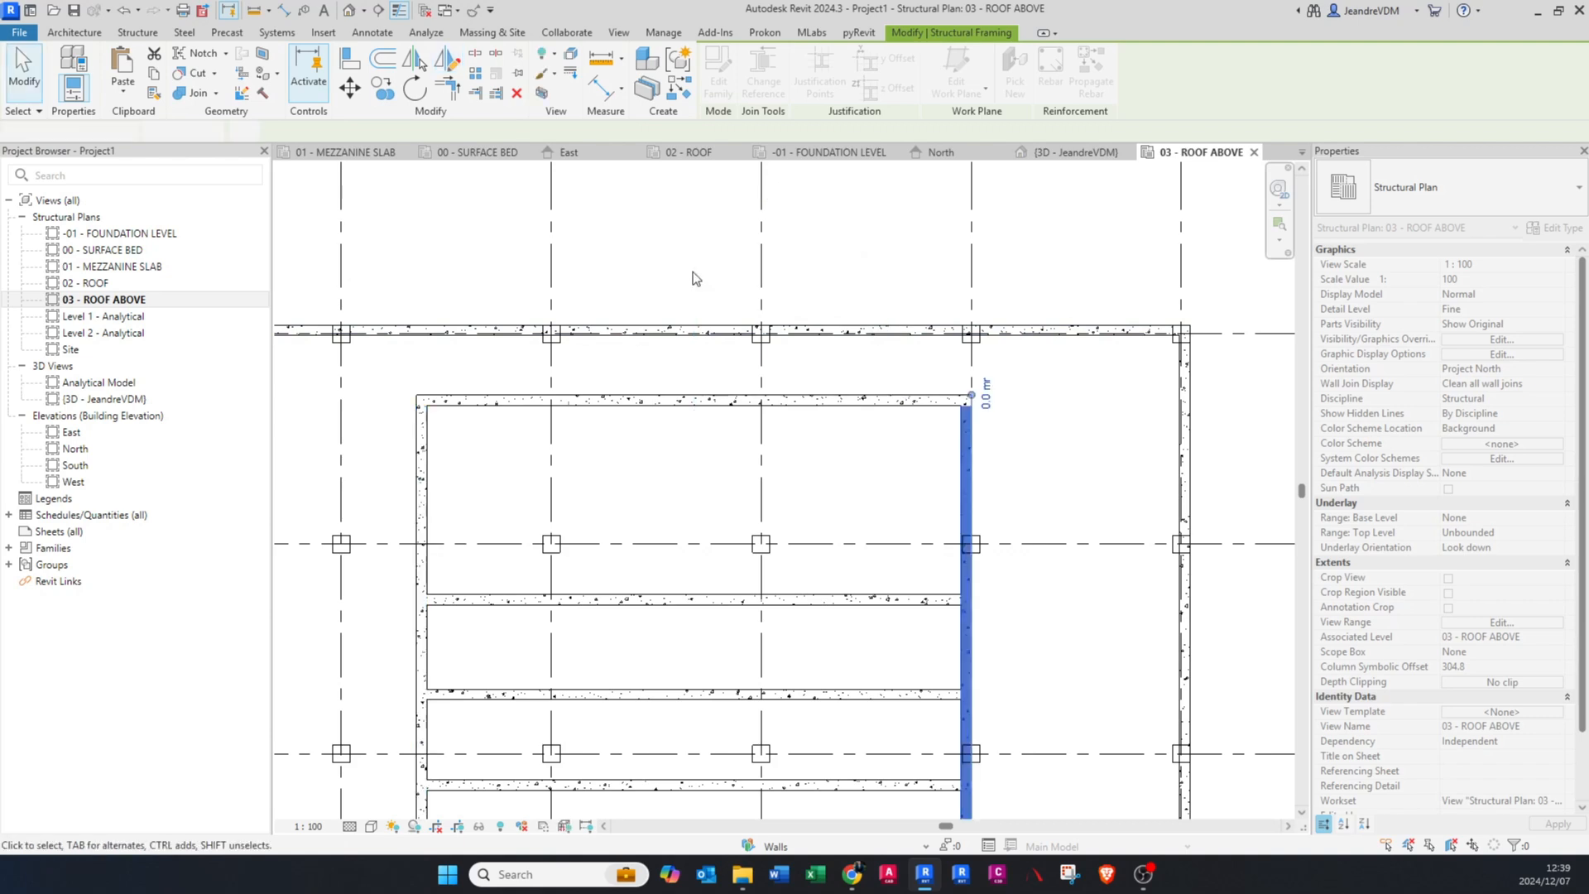
{"action": "key", "text": "Escape"}
Step: Split the uppermost inner beam with Split Element at two points about 2600 mm apart between grids C and D
{"action": "scroll", "coordinate": [694, 268], "scroll_direction": "down", "scroll_amount": 3}
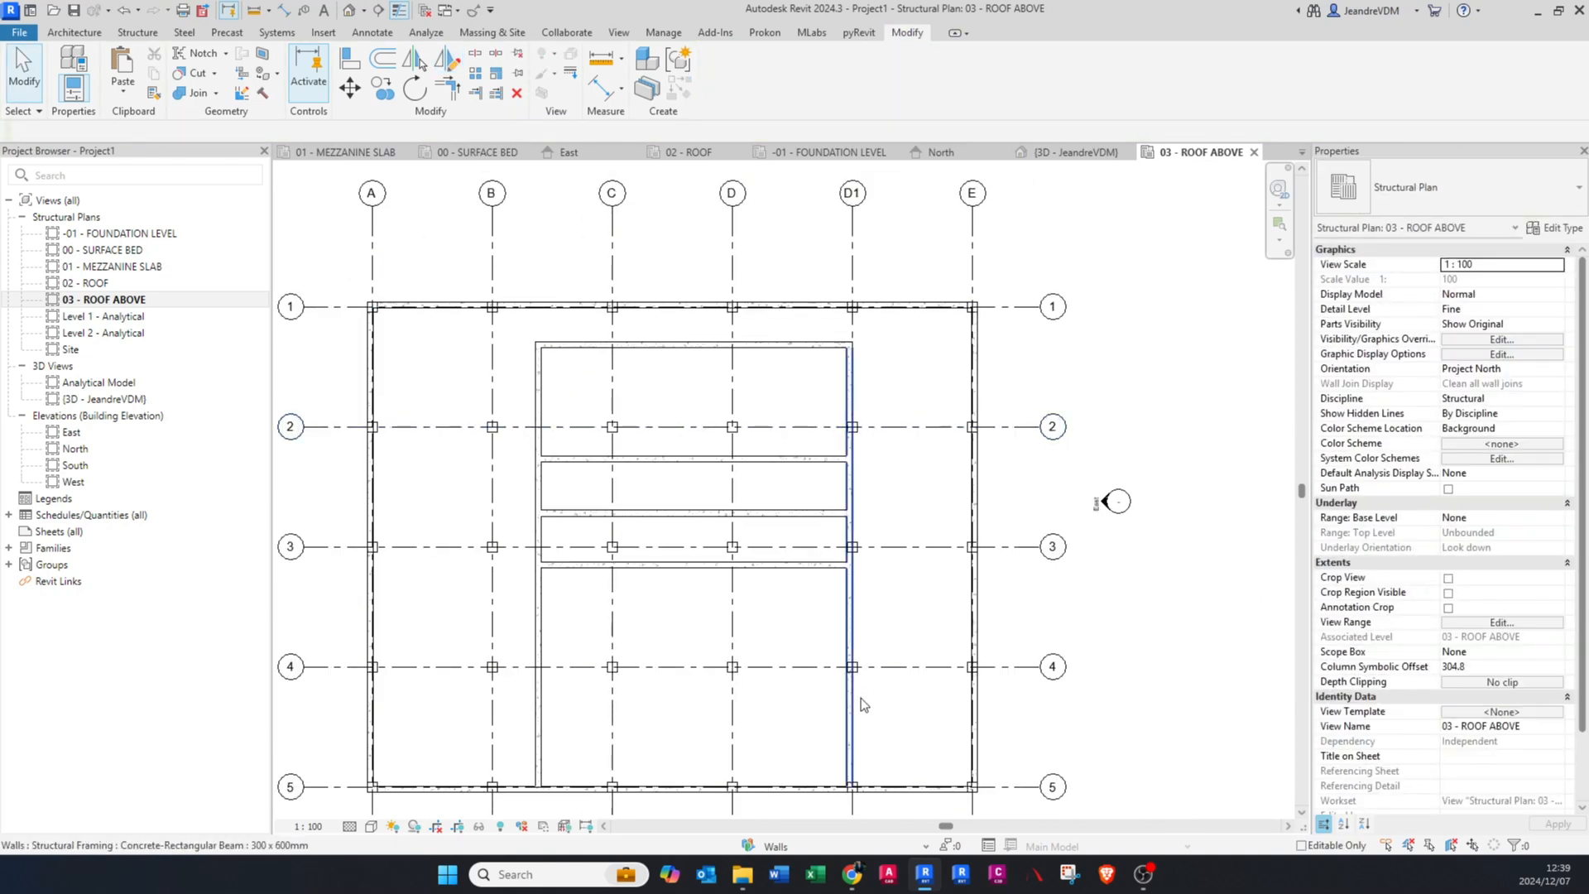
{"action": "scroll", "coordinate": [580, 373], "scroll_direction": "up", "scroll_amount": 3}
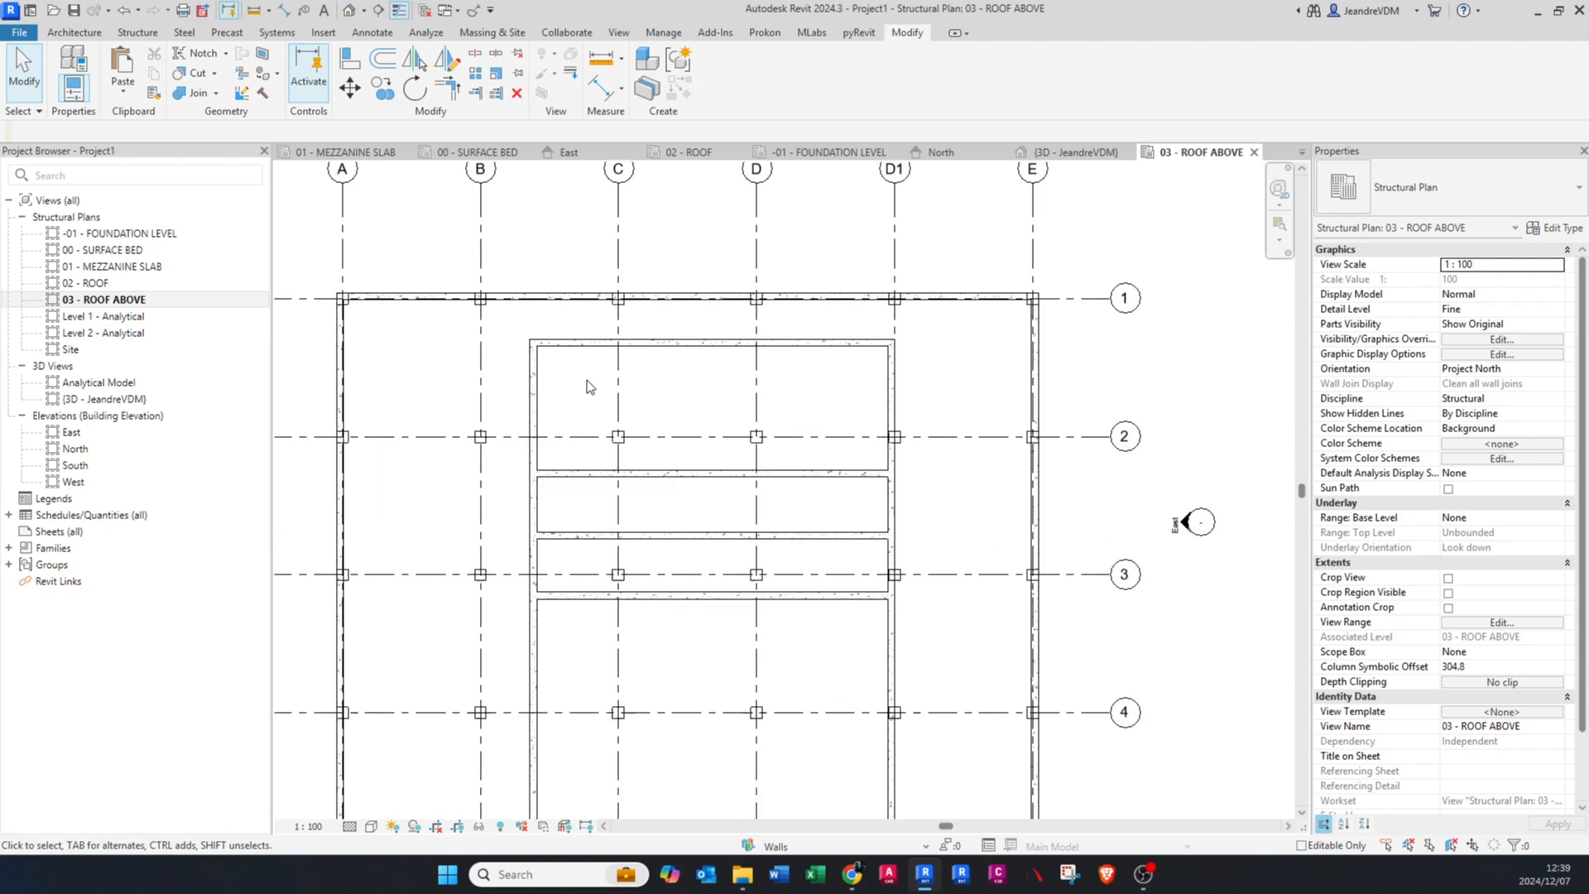
{"action": "scroll", "coordinate": [710, 420], "scroll_direction": "up", "scroll_amount": 3}
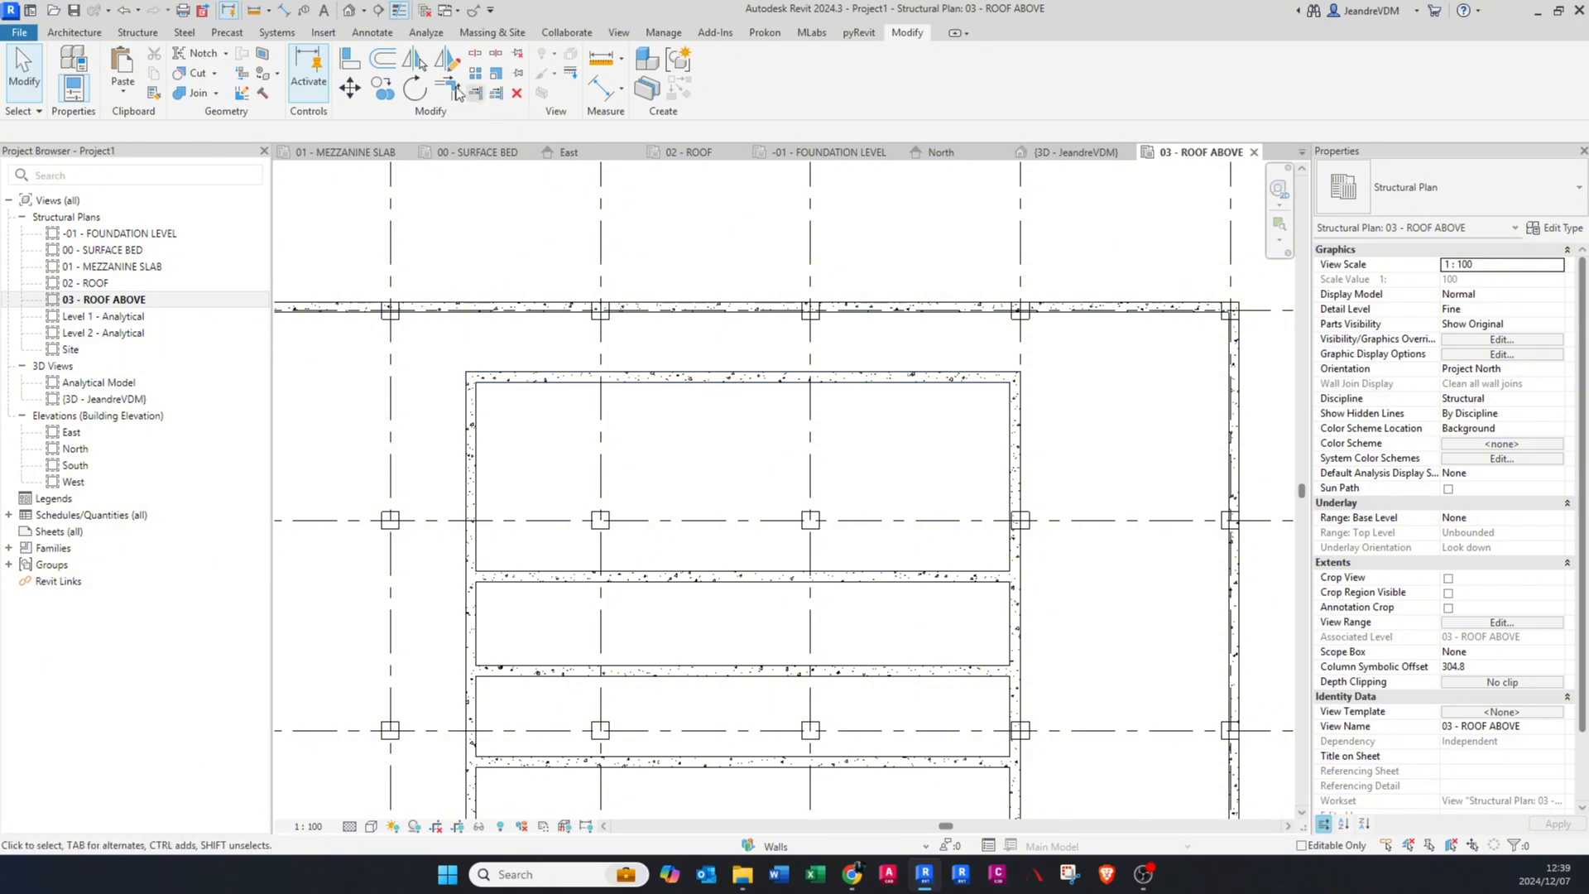
{"action": "left_click", "coordinate": [475, 55]}
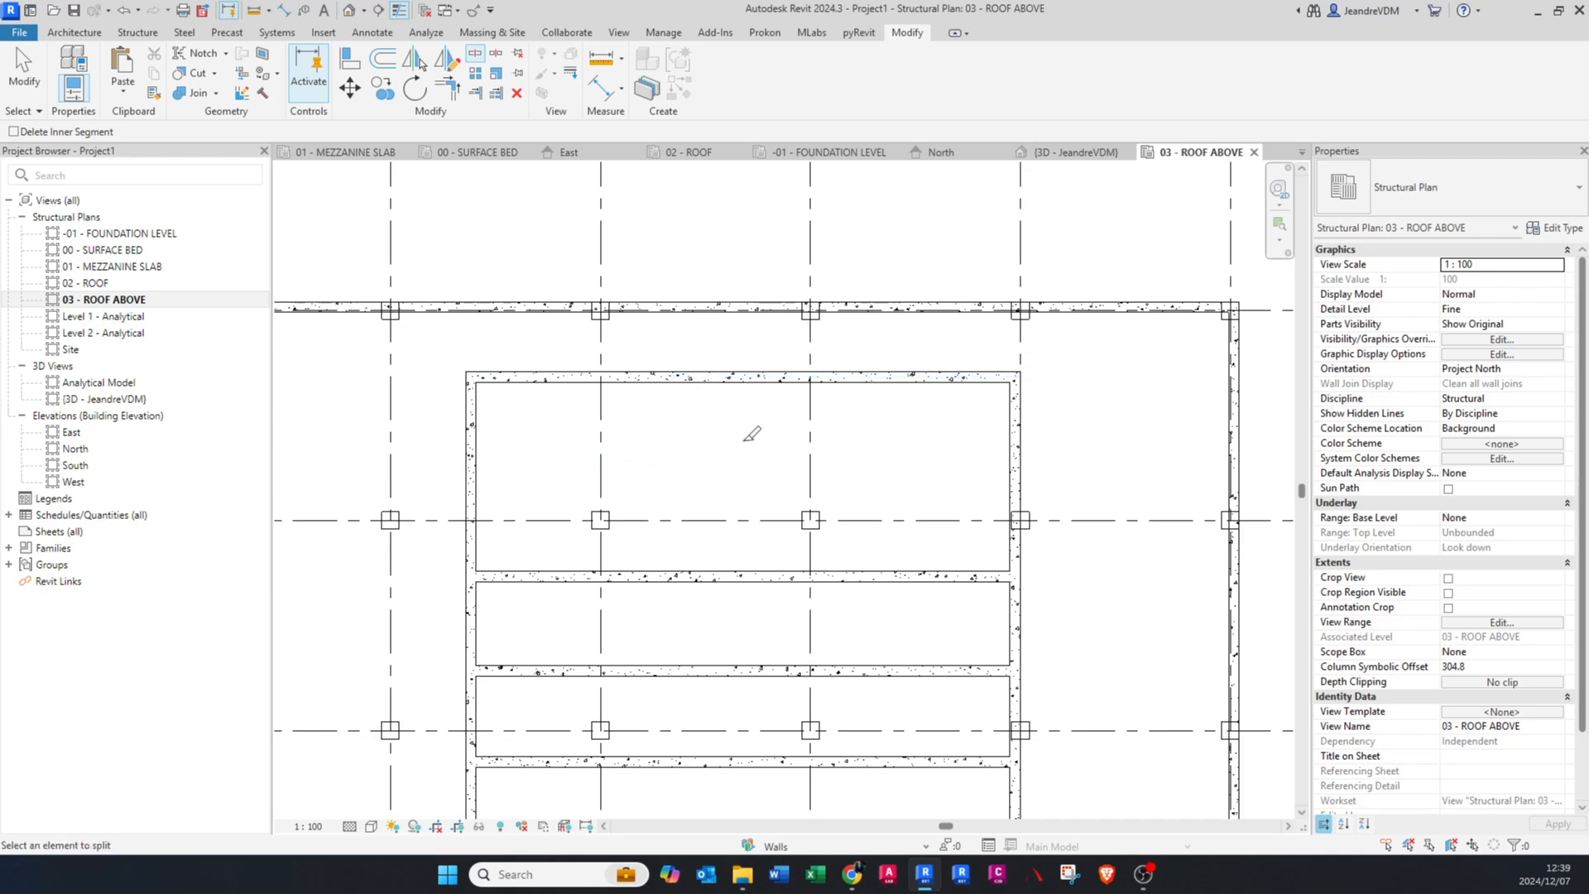
{"action": "key", "text": "Escape"}
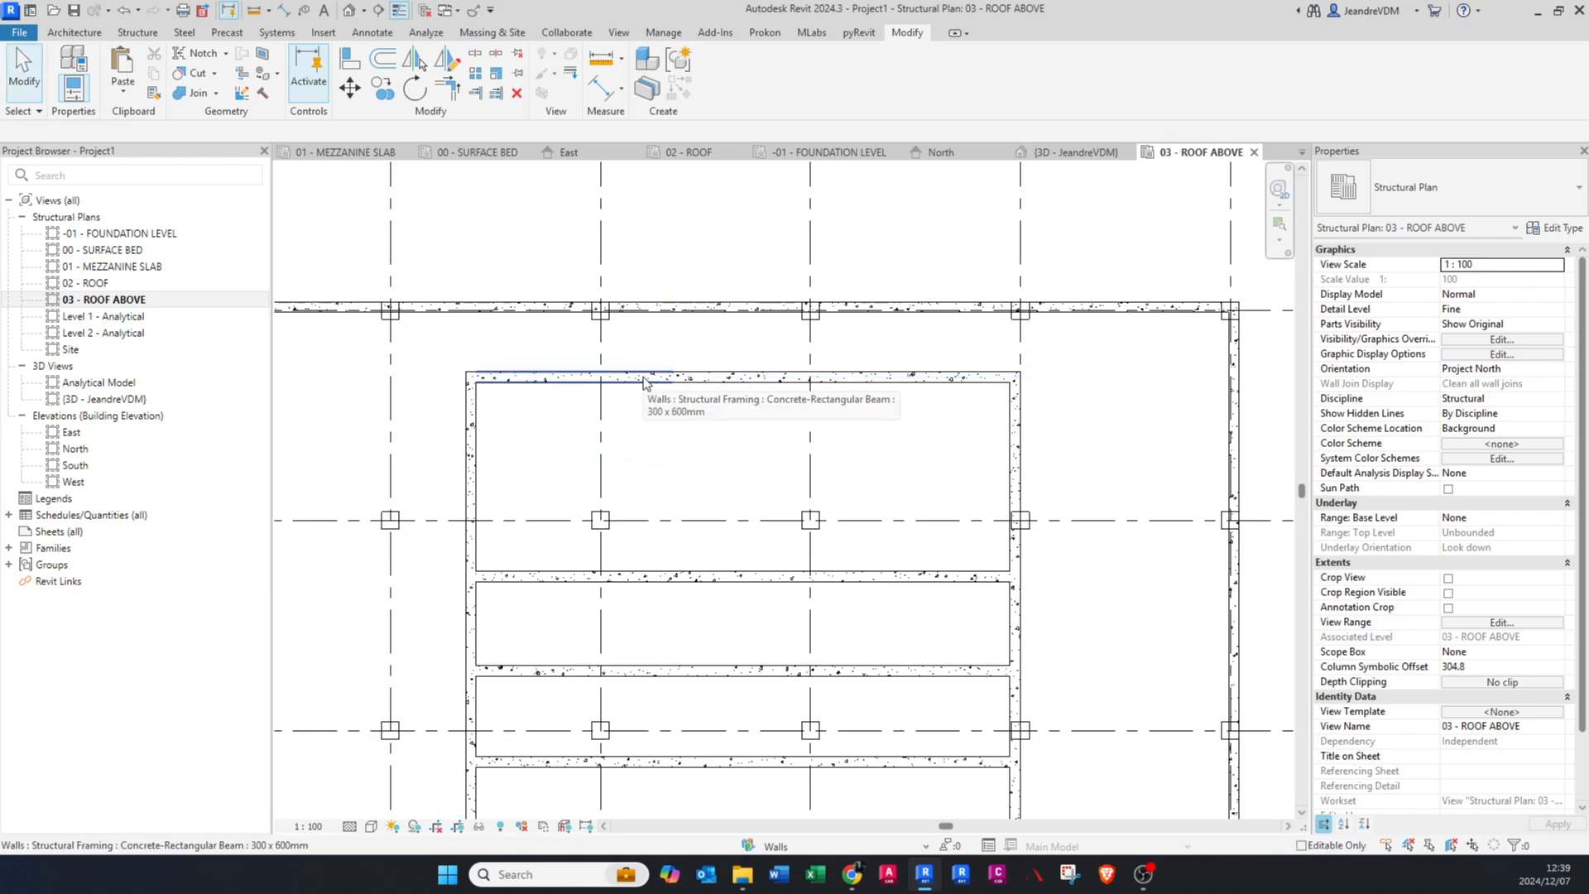
Step: Check the pieces of the split uppermost beam individually and delete the short middle piece between grids C and D
{"action": "left_click", "coordinate": [699, 578]}
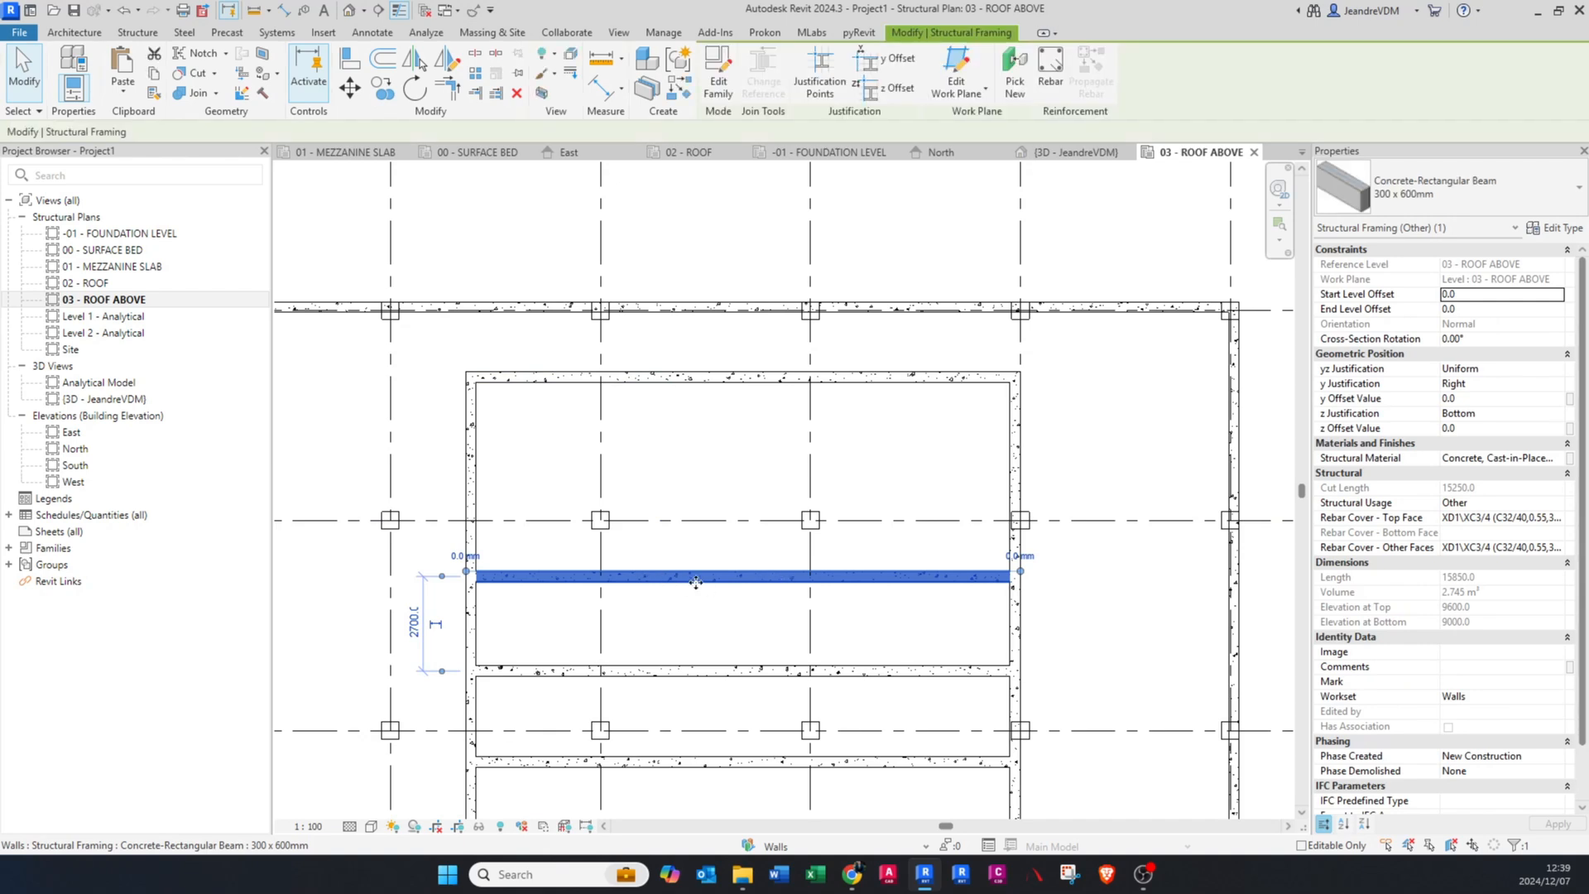
{"action": "key", "text": "Escape"}
{"action": "left_click", "coordinate": [623, 380]}
{"action": "key", "text": "Escape"}
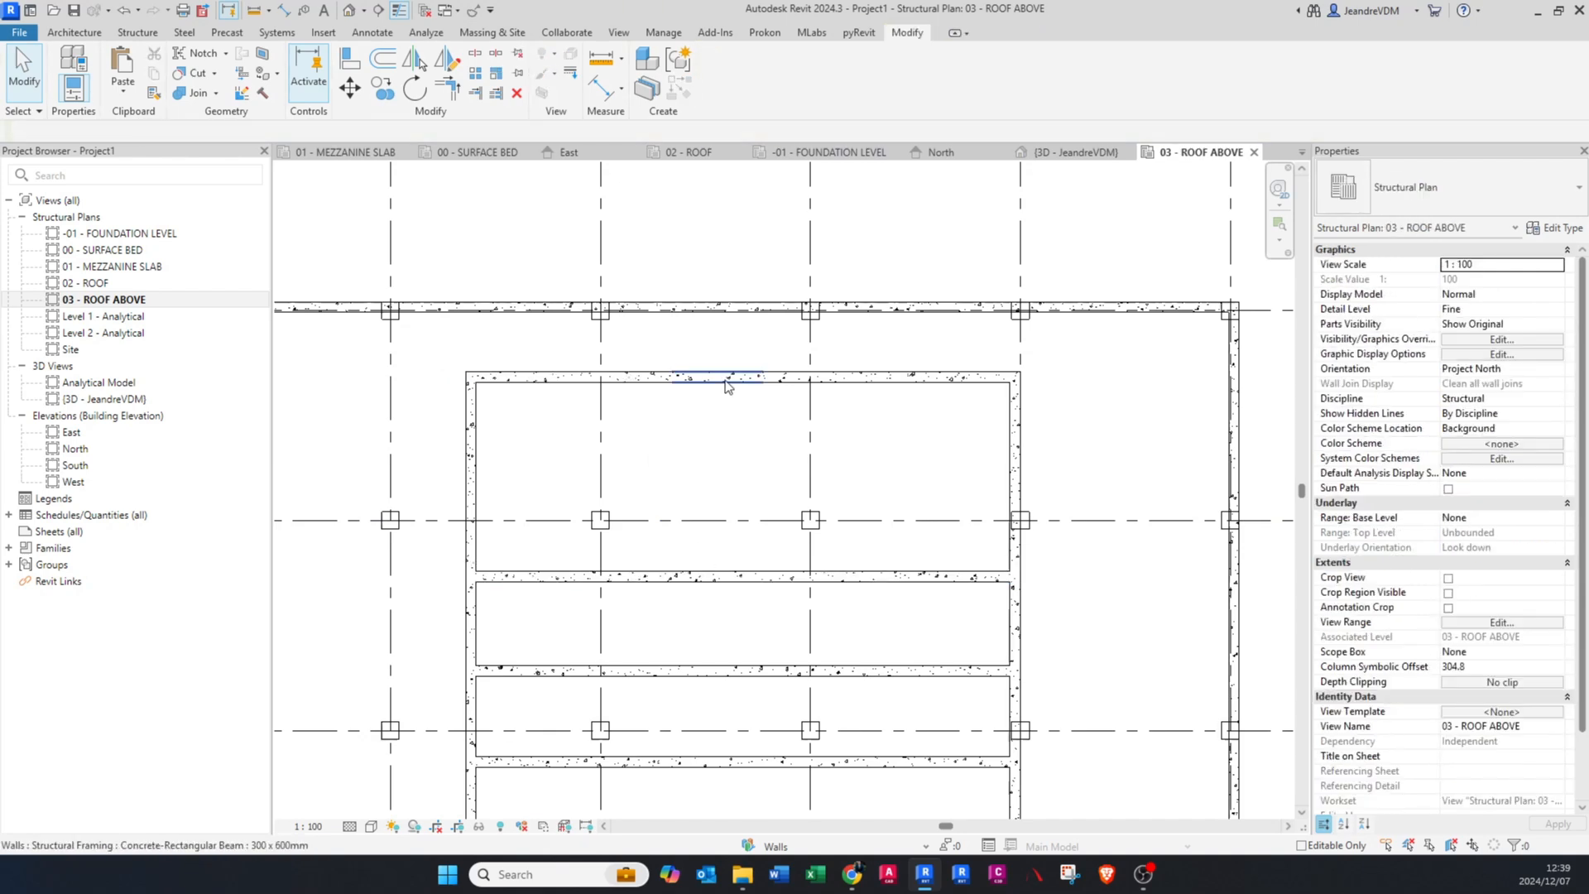
{"action": "left_click", "coordinate": [728, 382]}
{"action": "key", "text": "Escape"}
{"action": "left_click", "coordinate": [893, 383]}
{"action": "key", "text": "Escape"}
{"action": "left_click", "coordinate": [742, 381]}
{"action": "key", "text": "Escape"}
Step: Select the remaining beam piece crossing grid C and move its temporary dimension's witness line to the facing end of the other piece
{"action": "left_click", "coordinate": [654, 383]}
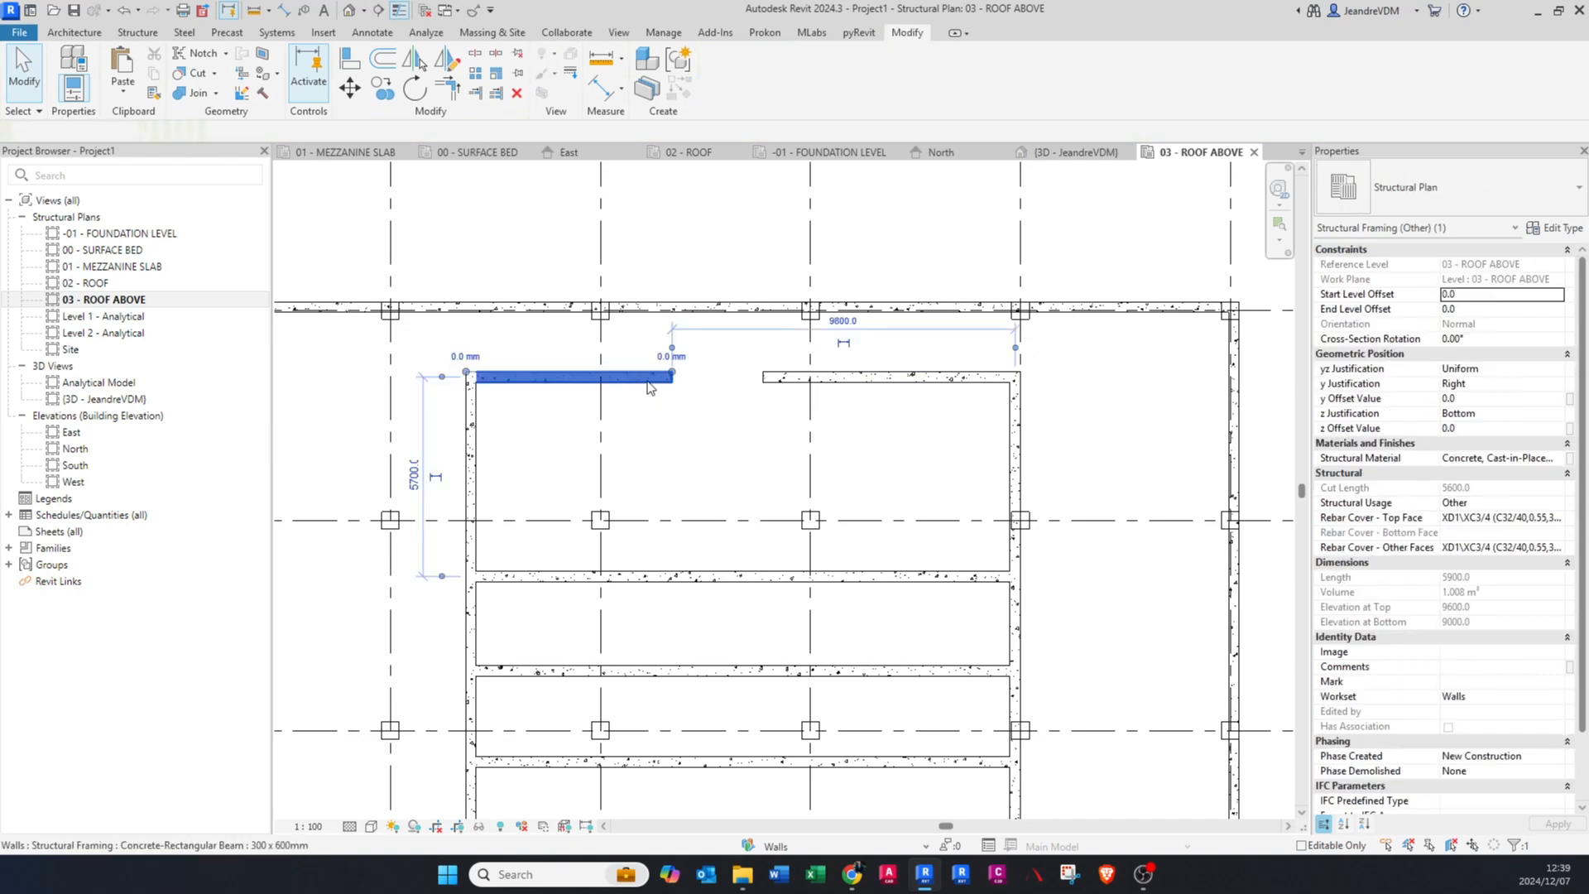
{"action": "scroll", "coordinate": [687, 384], "scroll_direction": "up", "scroll_amount": 2}
{"action": "middle_click_drag", "start_coordinate": [666, 369], "coordinate": [658, 500]}
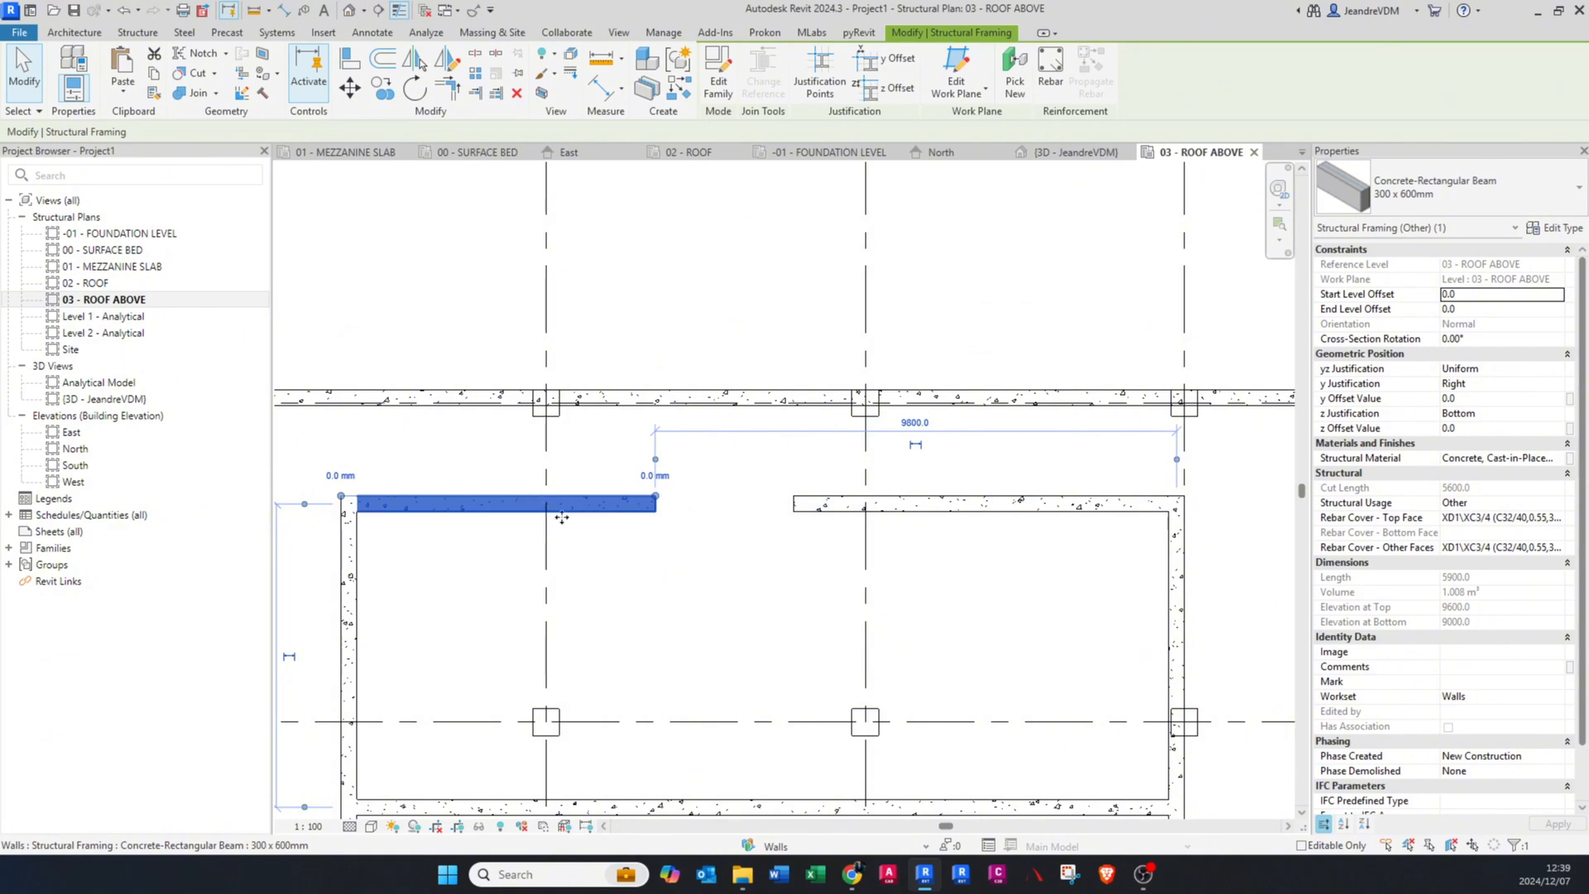
{"action": "left_click_drag", "start_coordinate": [1179, 464], "coordinate": [793, 506]}
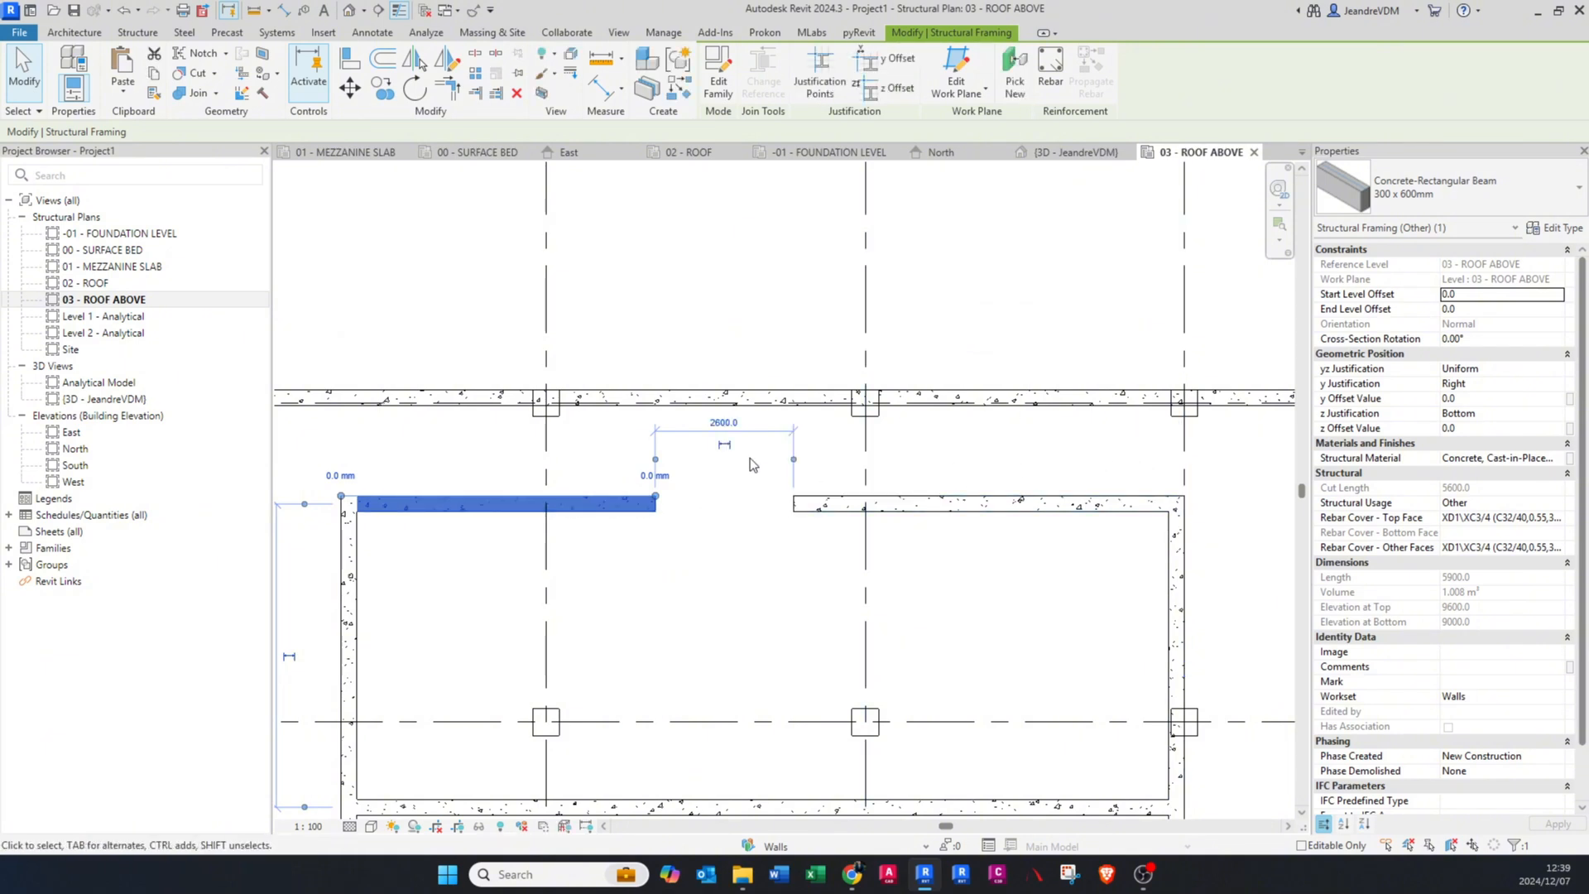
Step: Set the gap between the two pieces of the uppermost inner beam to 2000 mm from the piece crossing grid C
{"action": "left_click", "coordinate": [727, 420]}
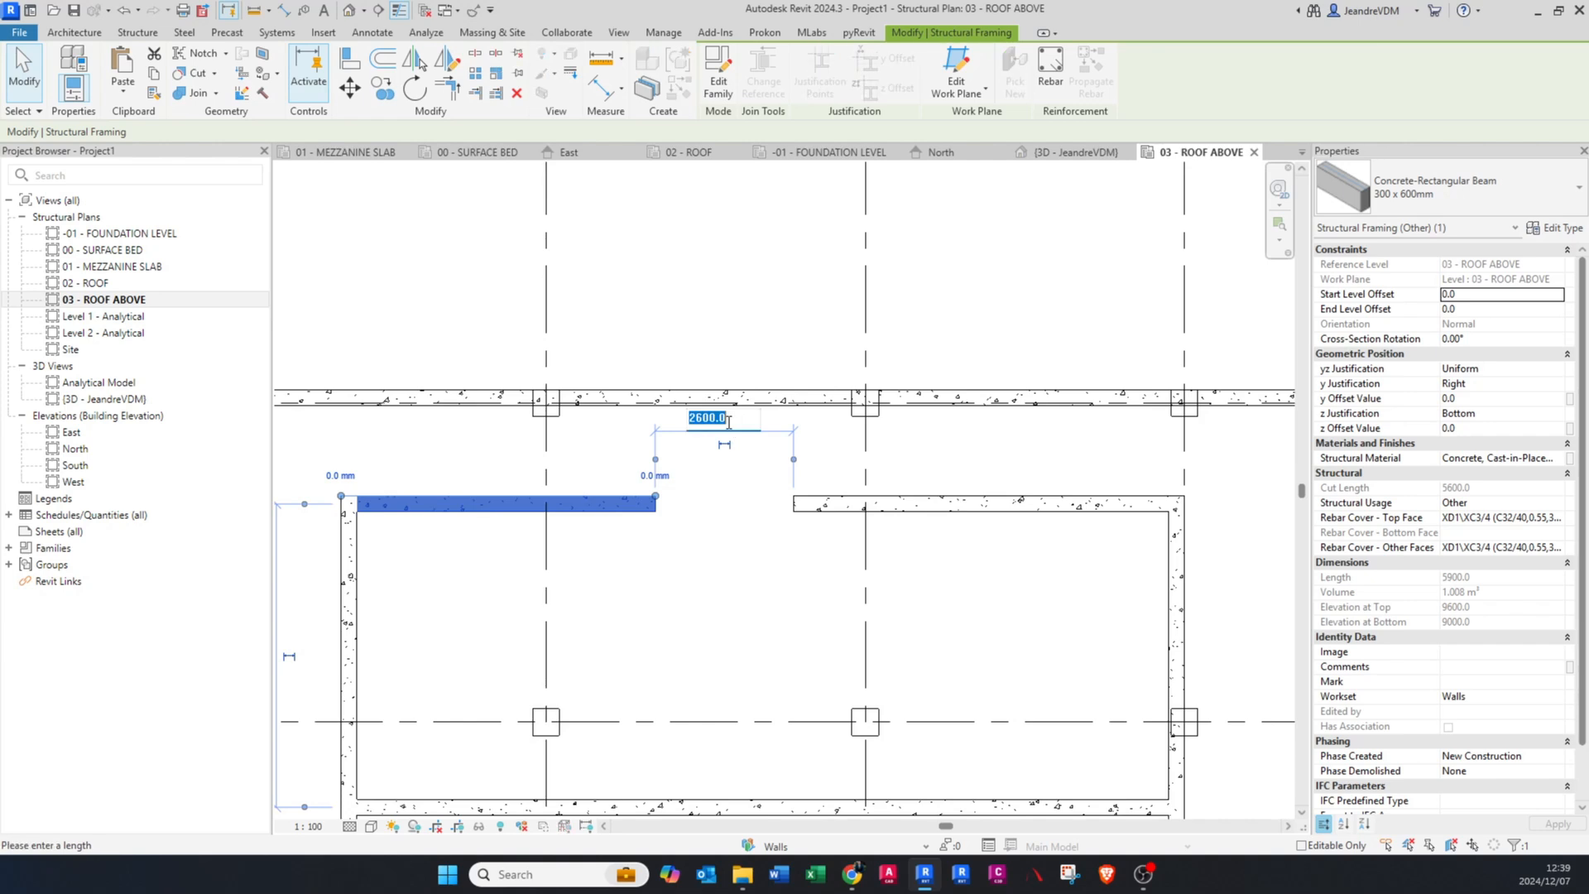
{"action": "type", "text": "2000"}
{"action": "key", "text": "Return"}
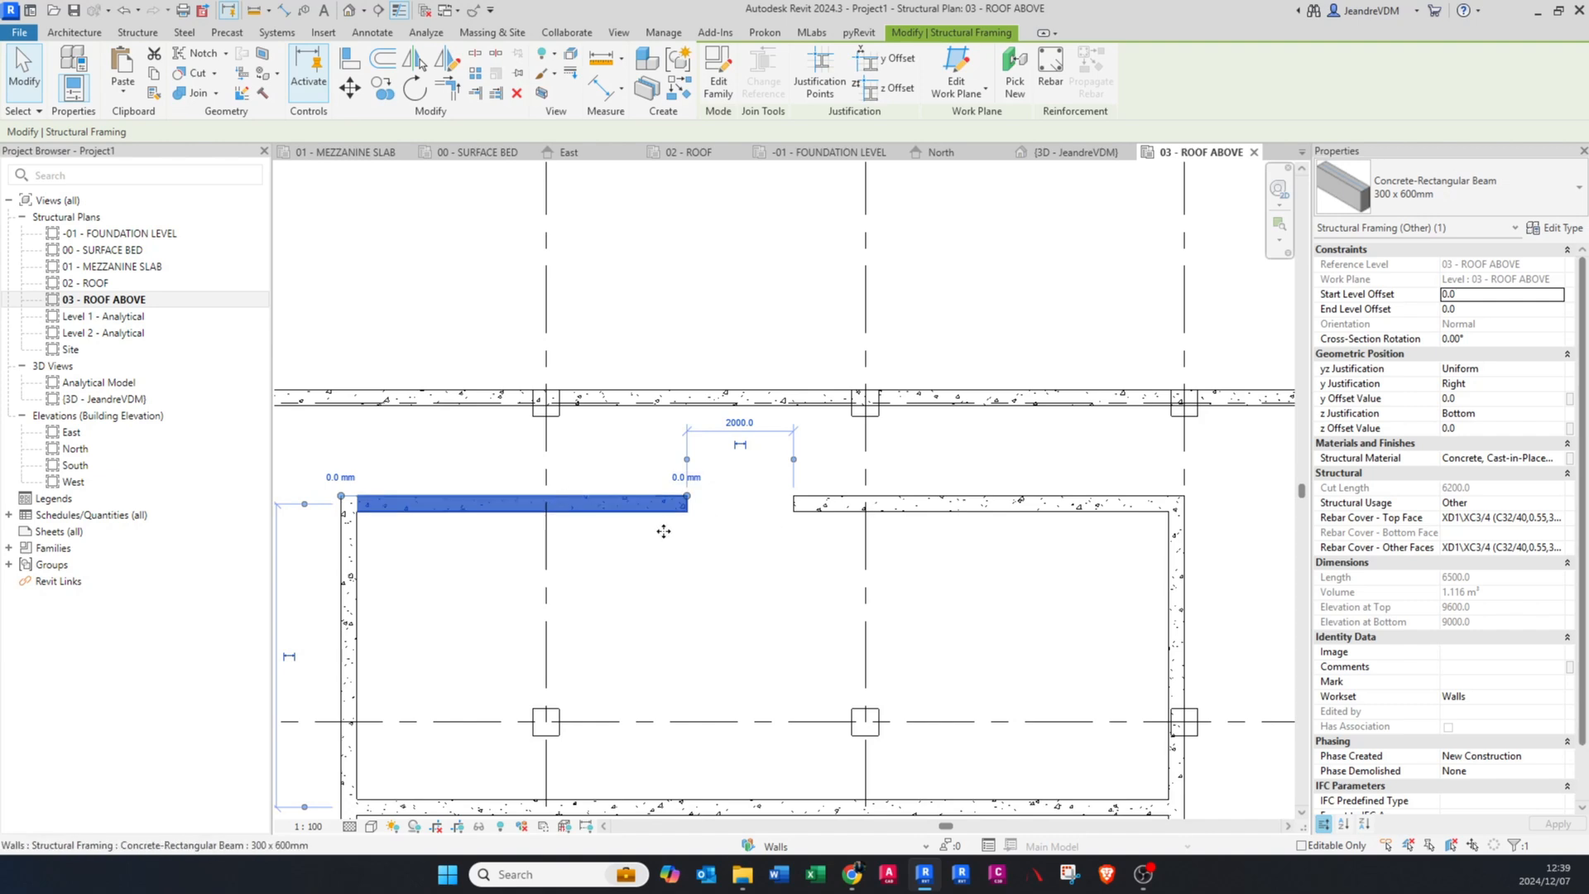
{"action": "left_click", "coordinate": [699, 514]}
Step: Place an aligned dimension across the gap between the facing ends of the two uppermost inner beam pieces
{"action": "key", "text": "d"}
{"action": "key", "text": "i"}
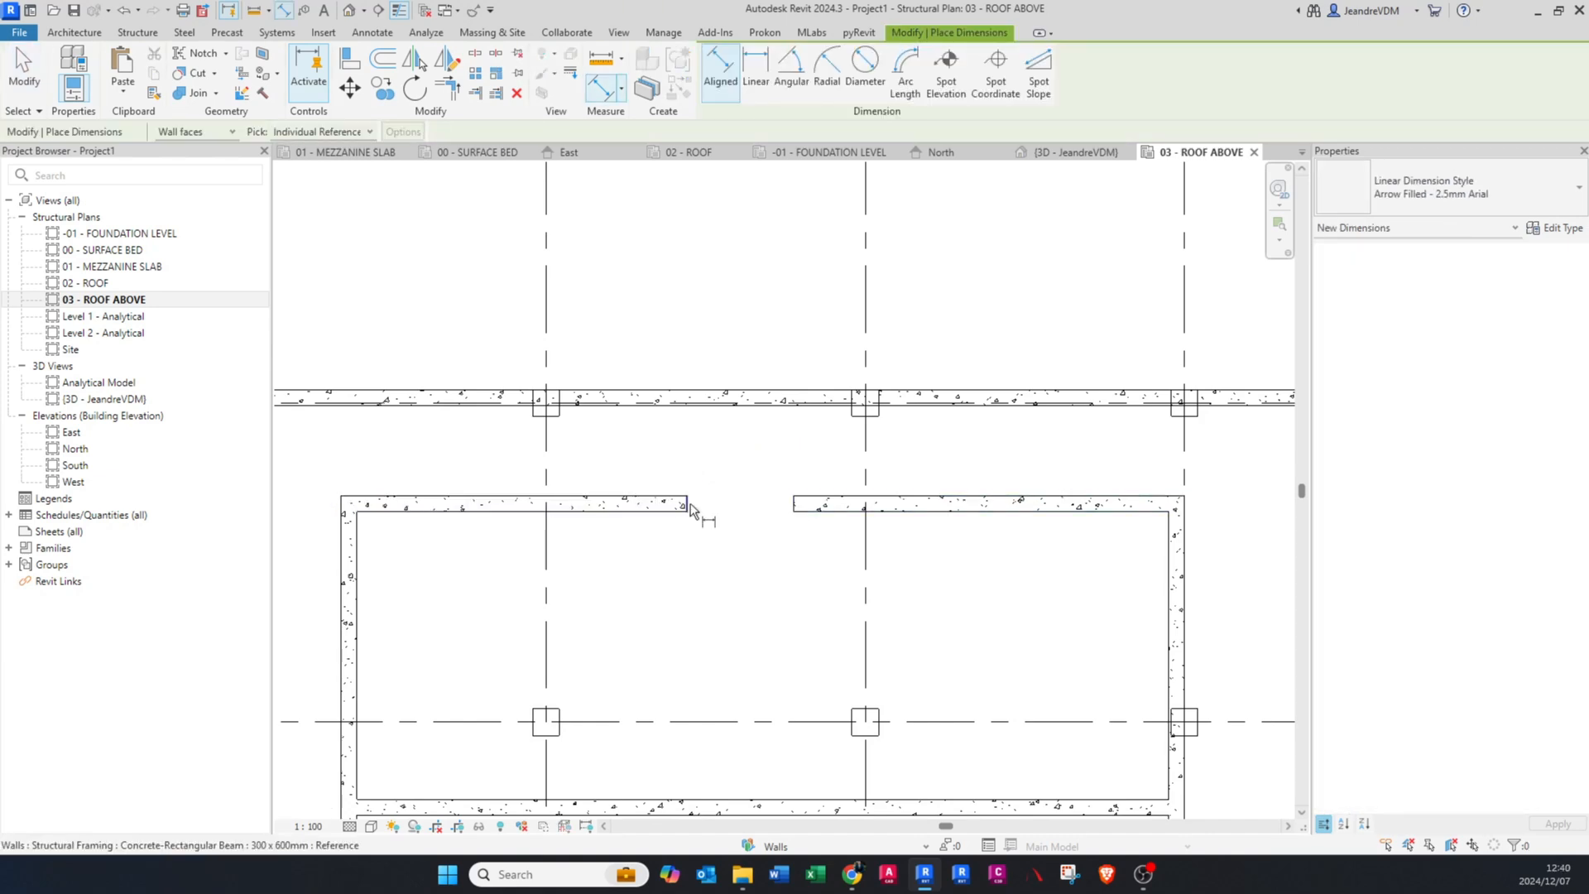
{"action": "left_click", "coordinate": [688, 503]}
{"action": "left_click", "coordinate": [797, 504]}
{"action": "left_click", "coordinate": [781, 440]}
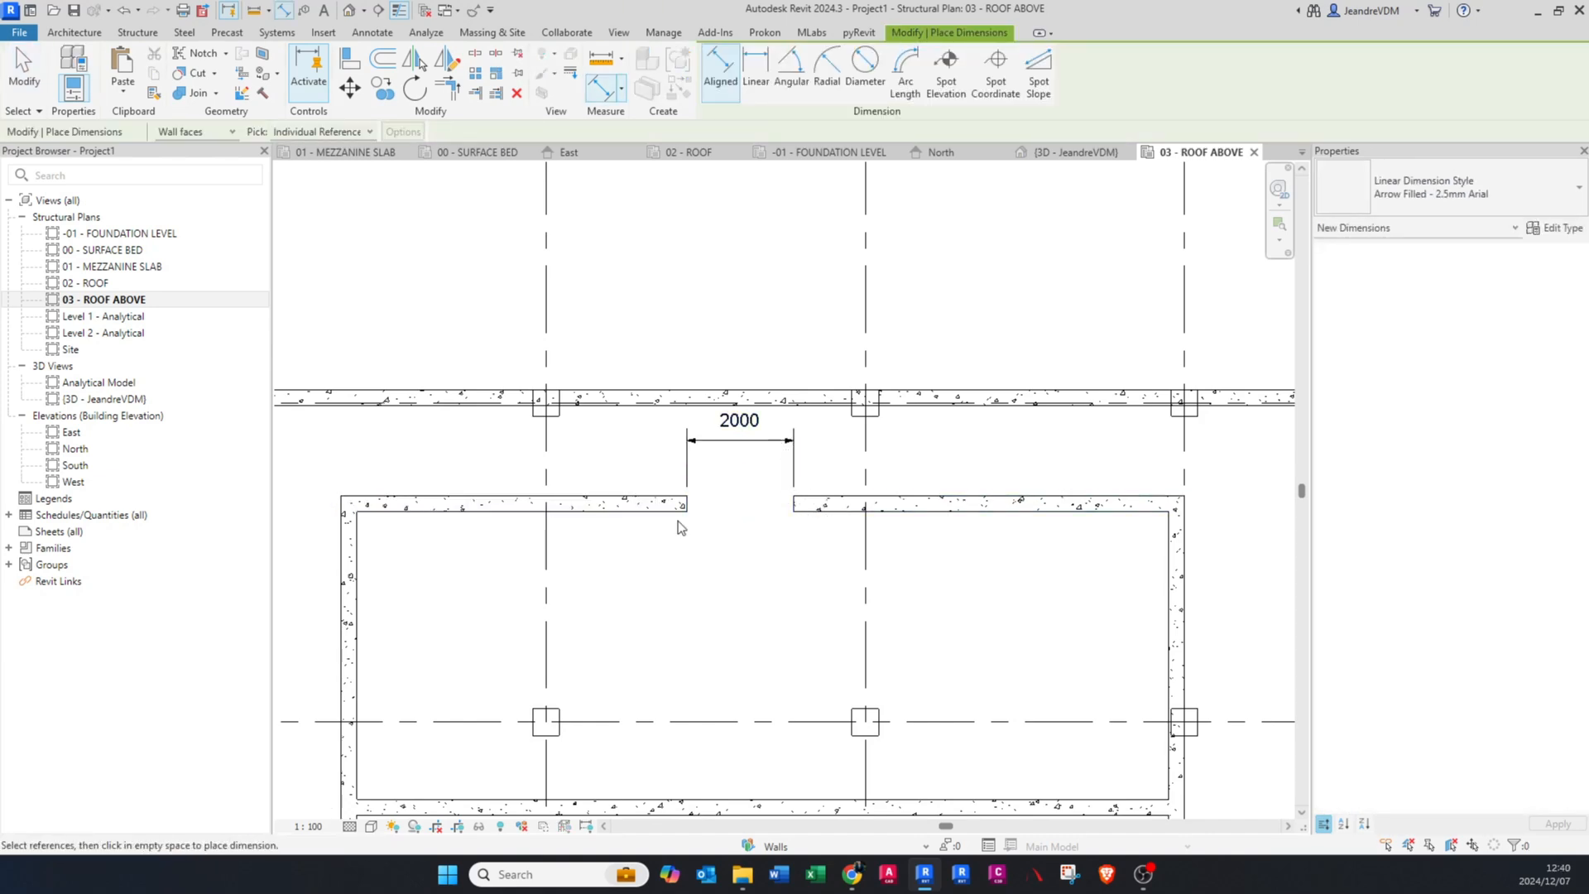
{"action": "key", "text": "Escape"}
Step: Set the gap to 2500 mm by adjusting the uppermost beam piece that crosses grid C
{"action": "left_click", "coordinate": [664, 512]}
{"action": "left_click", "coordinate": [740, 420]}
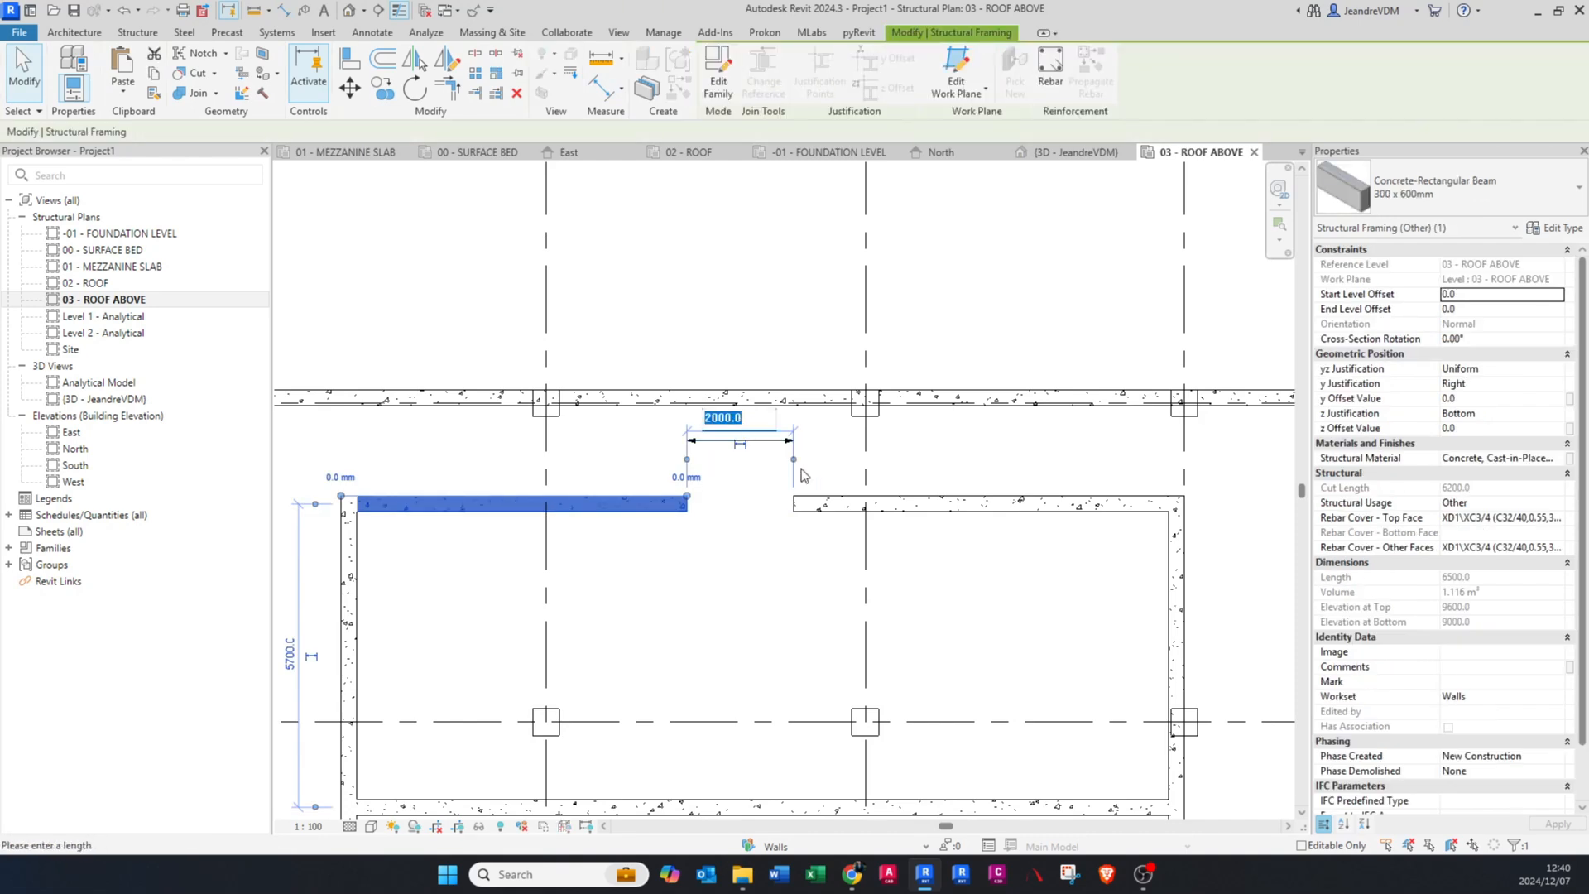
{"action": "type", "text": "2500"}
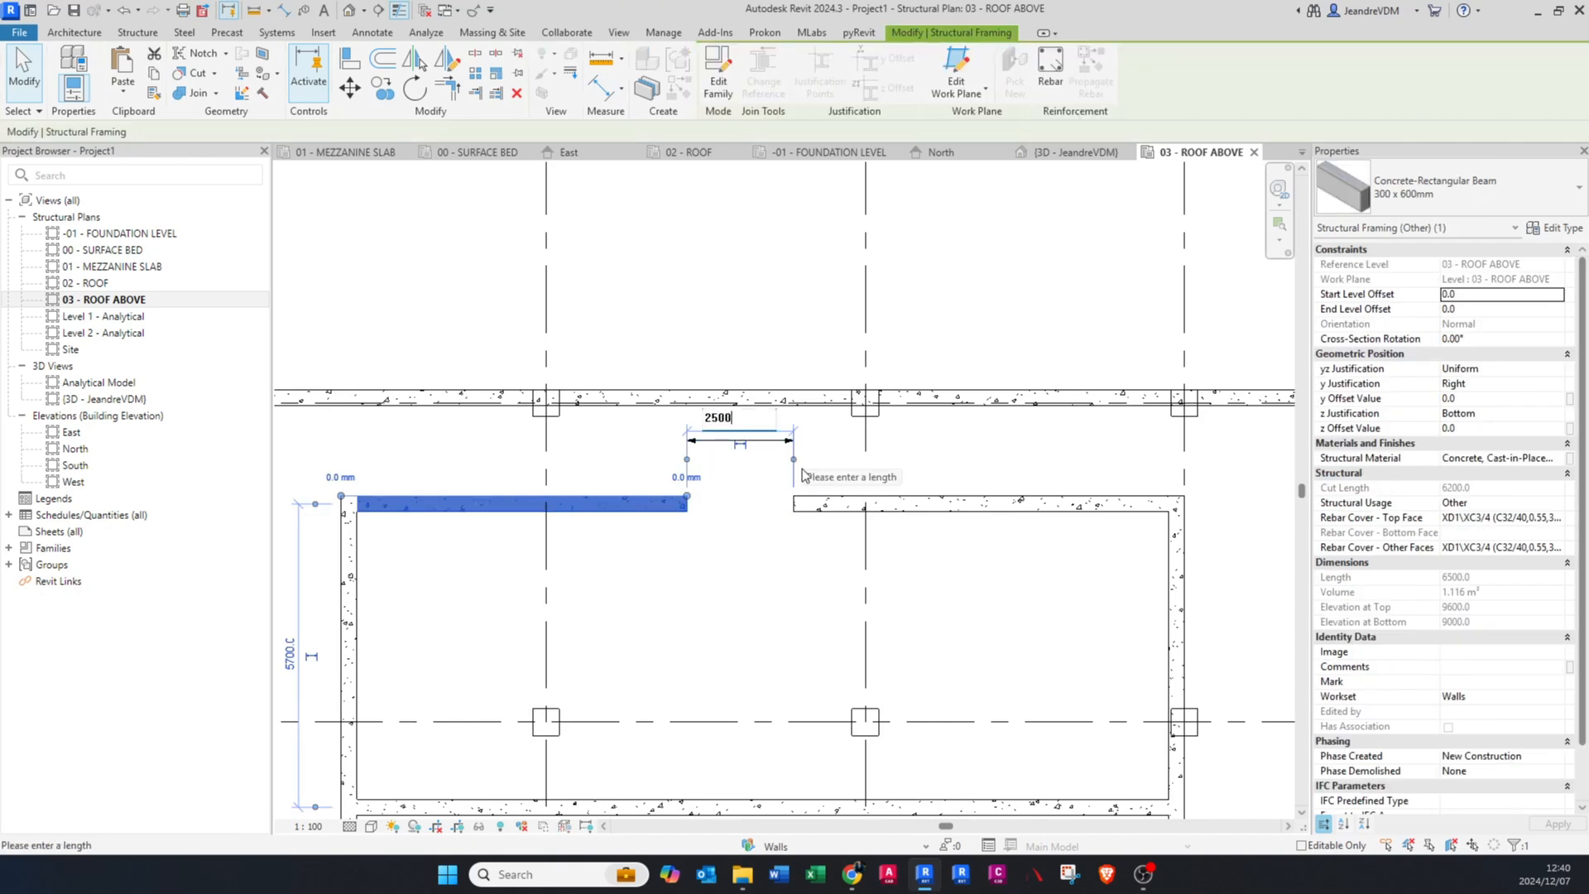
{"action": "key", "text": "Return"}
{"action": "left_click", "coordinate": [697, 475]}
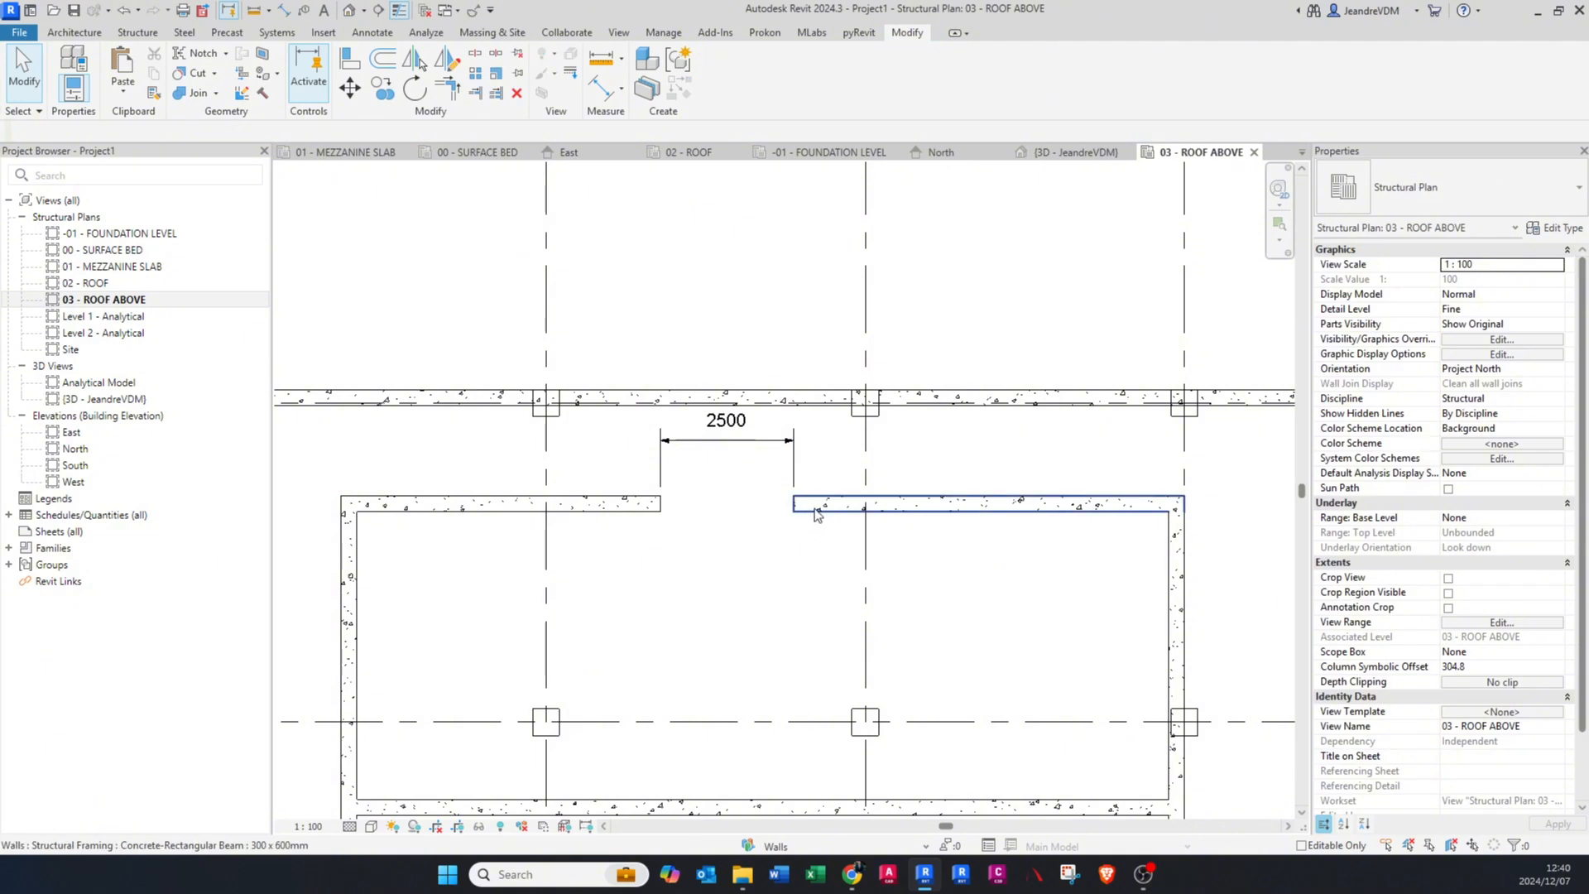
Step: Set the gap to 2600 mm by adjusting the beam piece crossing grid D, and delete the dimension placed across the gap
{"action": "left_click", "coordinate": [816, 513]}
{"action": "left_click", "coordinate": [740, 422]}
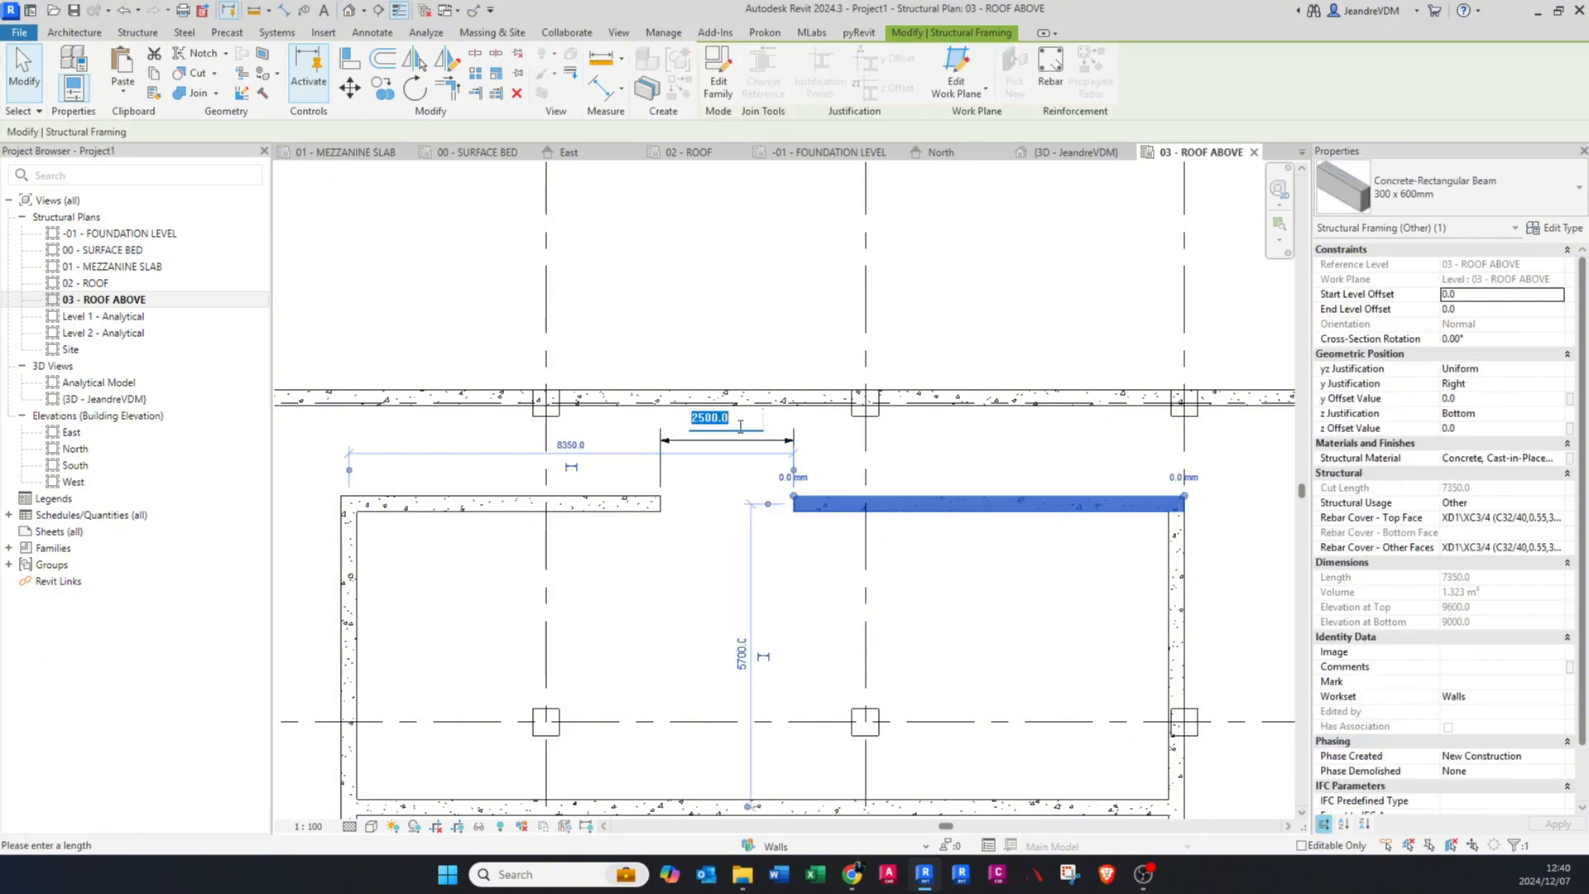
{"action": "type", "text": "2"}
{"action": "key", "text": "Return"}
{"action": "left_click", "coordinate": [782, 514]}
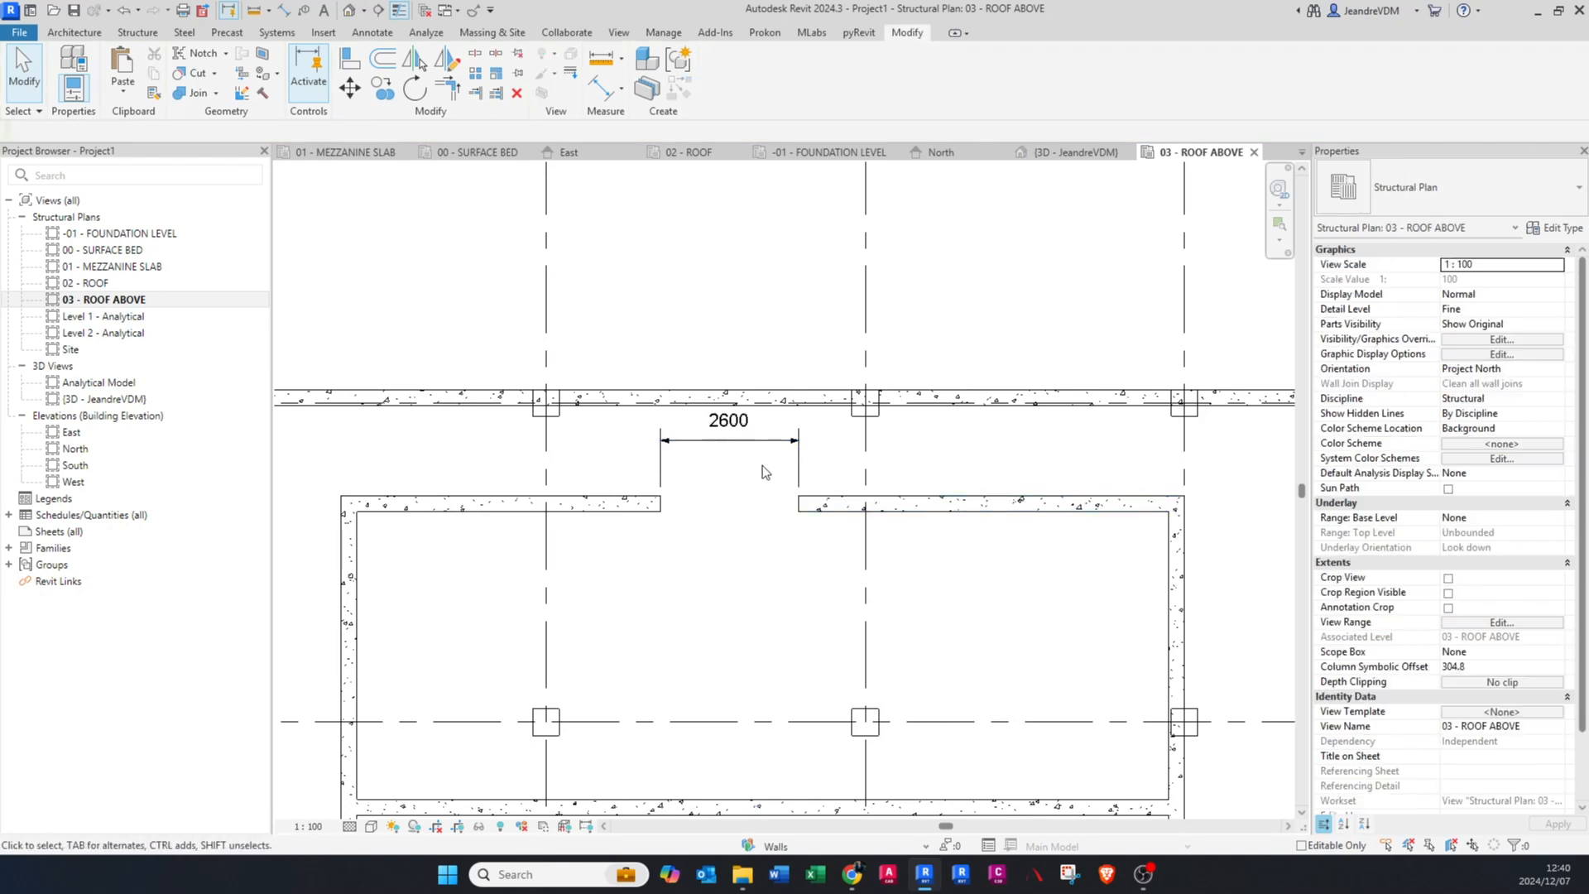
{"action": "left_click", "coordinate": [760, 443]}
{"action": "key", "text": "Delete"}
Step: Delete the three horizontal inner beams below the split uppermost beam
{"action": "scroll", "coordinate": [757, 450], "scroll_direction": "down", "scroll_amount": 2}
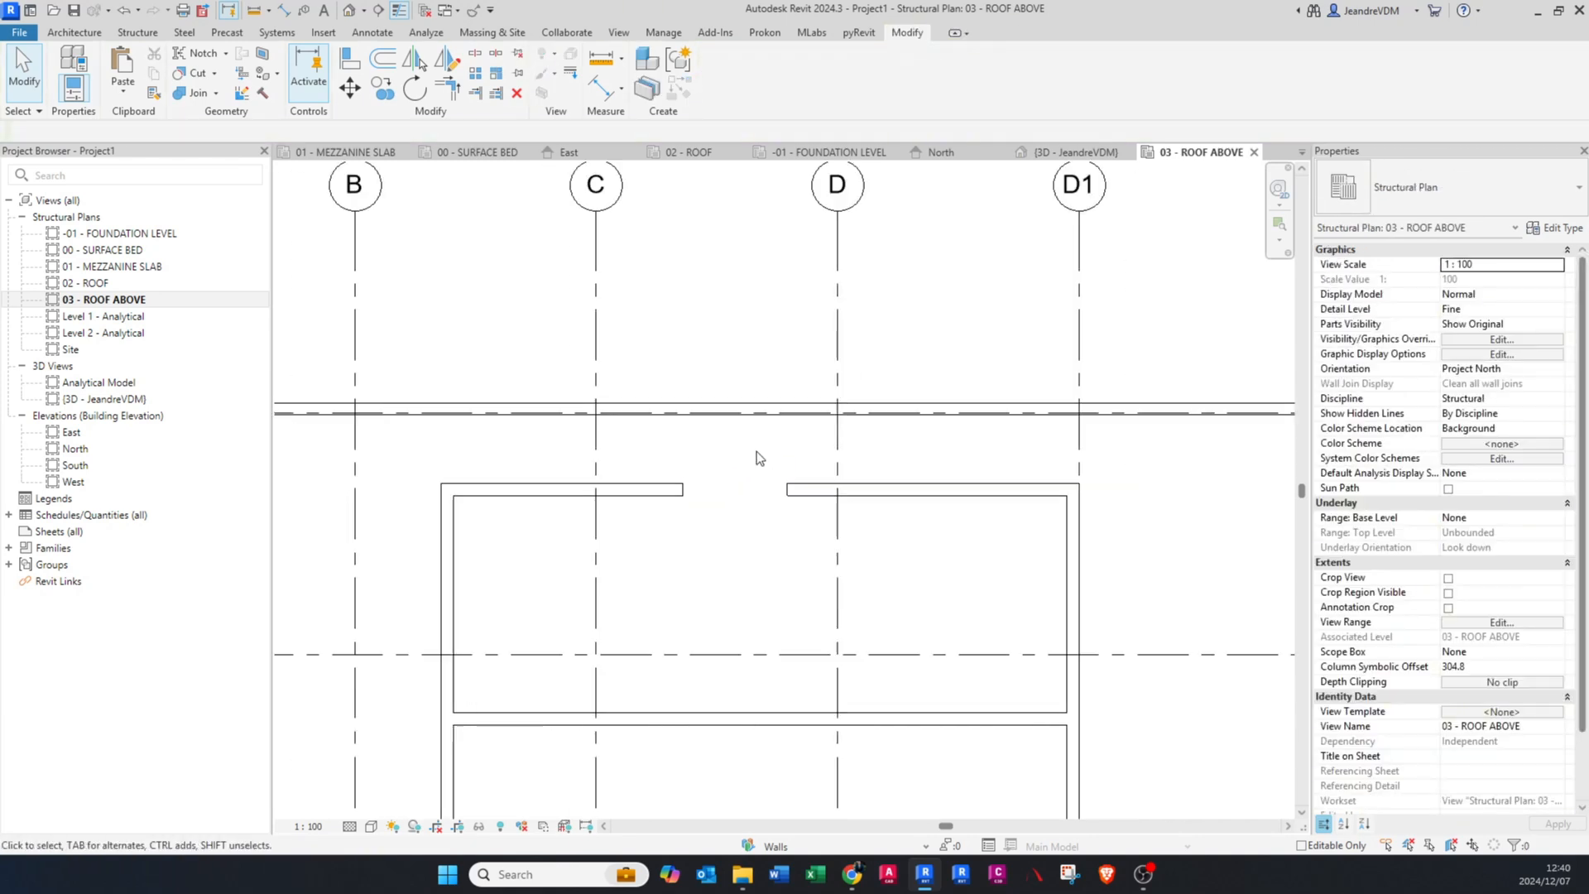
{"action": "scroll", "coordinate": [769, 467], "scroll_direction": "down", "scroll_amount": 1}
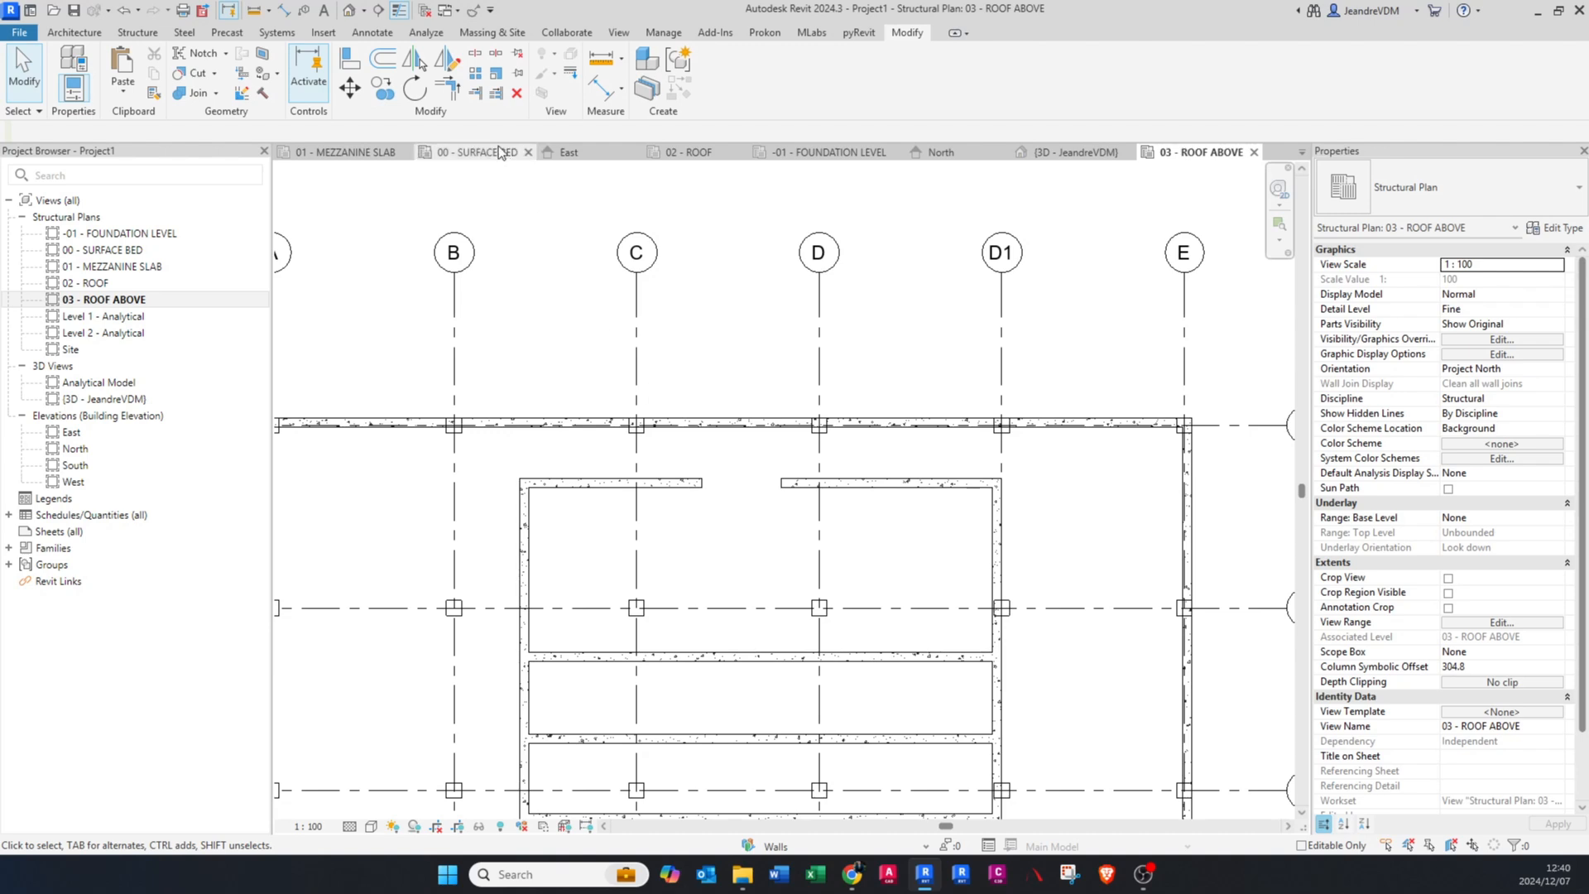
{"action": "middle_click_drag", "start_coordinate": [574, 348], "coordinate": [657, 376]}
{"action": "middle_click_drag", "start_coordinate": [669, 577], "coordinate": [668, 429]}
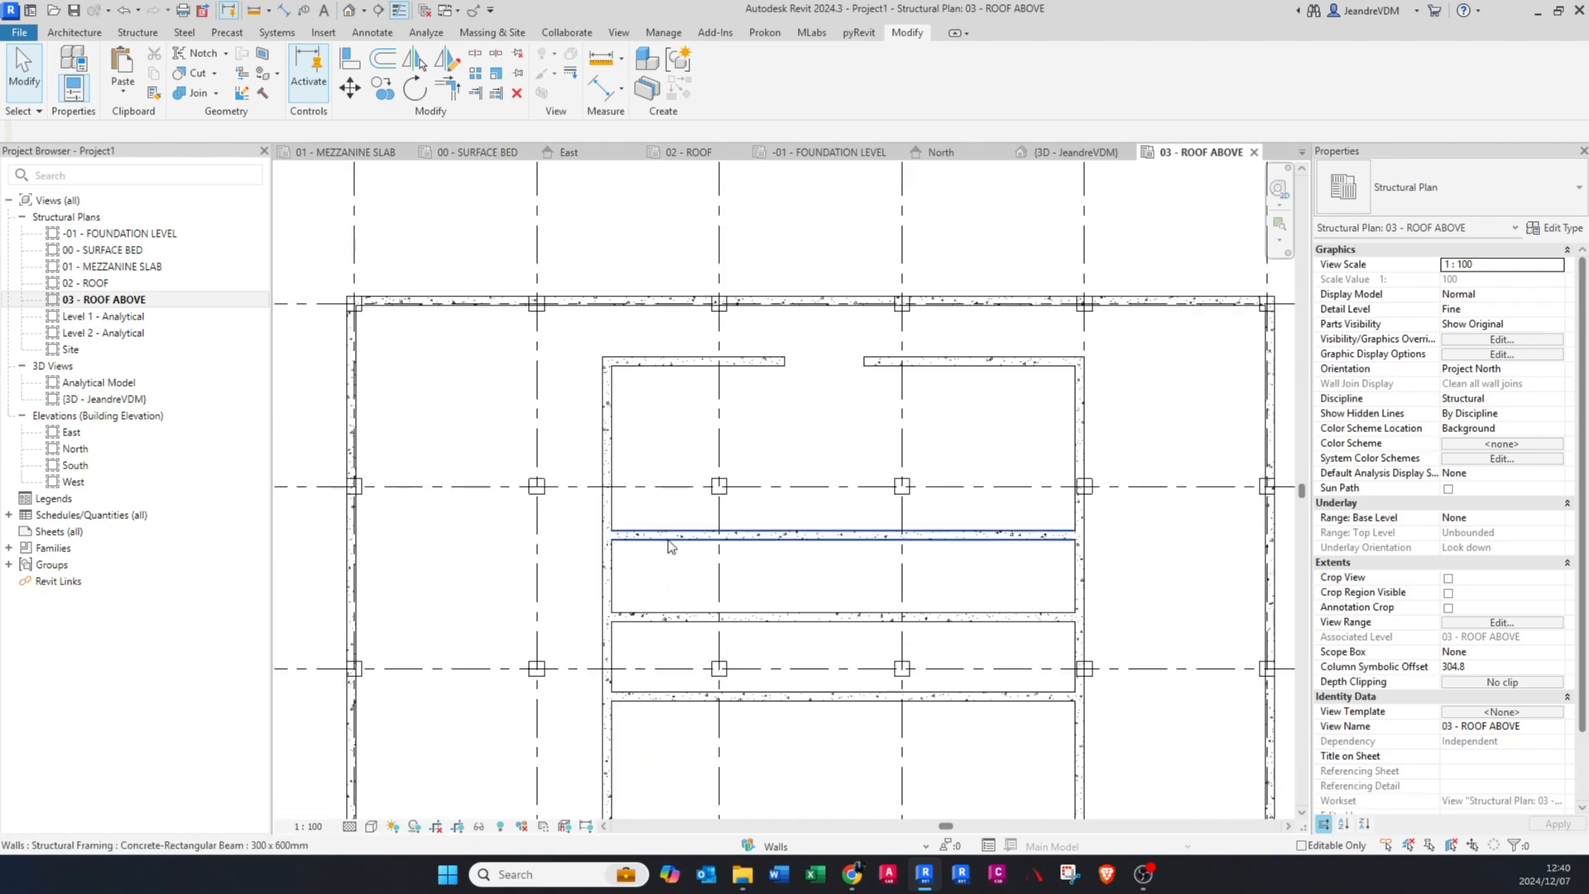
{"action": "left_click", "coordinate": [668, 540]}
{"action": "key", "text": "Delete"}
{"action": "left_click", "coordinate": [670, 620]}
{"action": "key", "text": "Delete"}
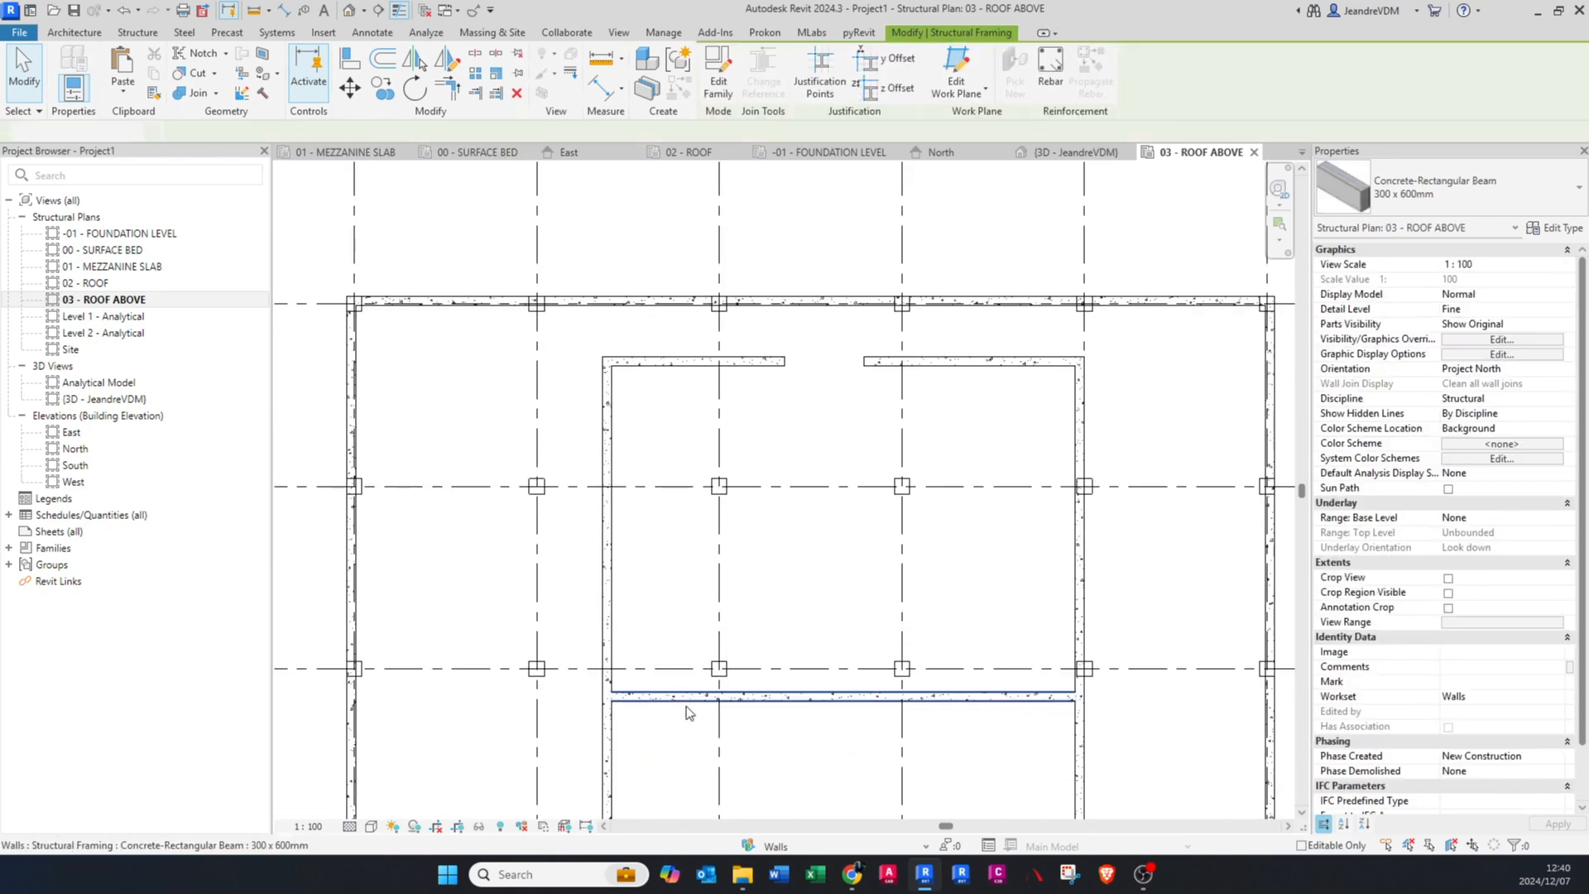
{"action": "left_click", "coordinate": [680, 697]}
{"action": "key", "text": "Delete"}
Step: Array the uppermost beam piece crossing grid C down along the vertical inner beam, 10 members spaced 1500 mm apart with Move To 2nd
{"action": "scroll", "coordinate": [663, 381], "scroll_direction": "down", "scroll_amount": 2}
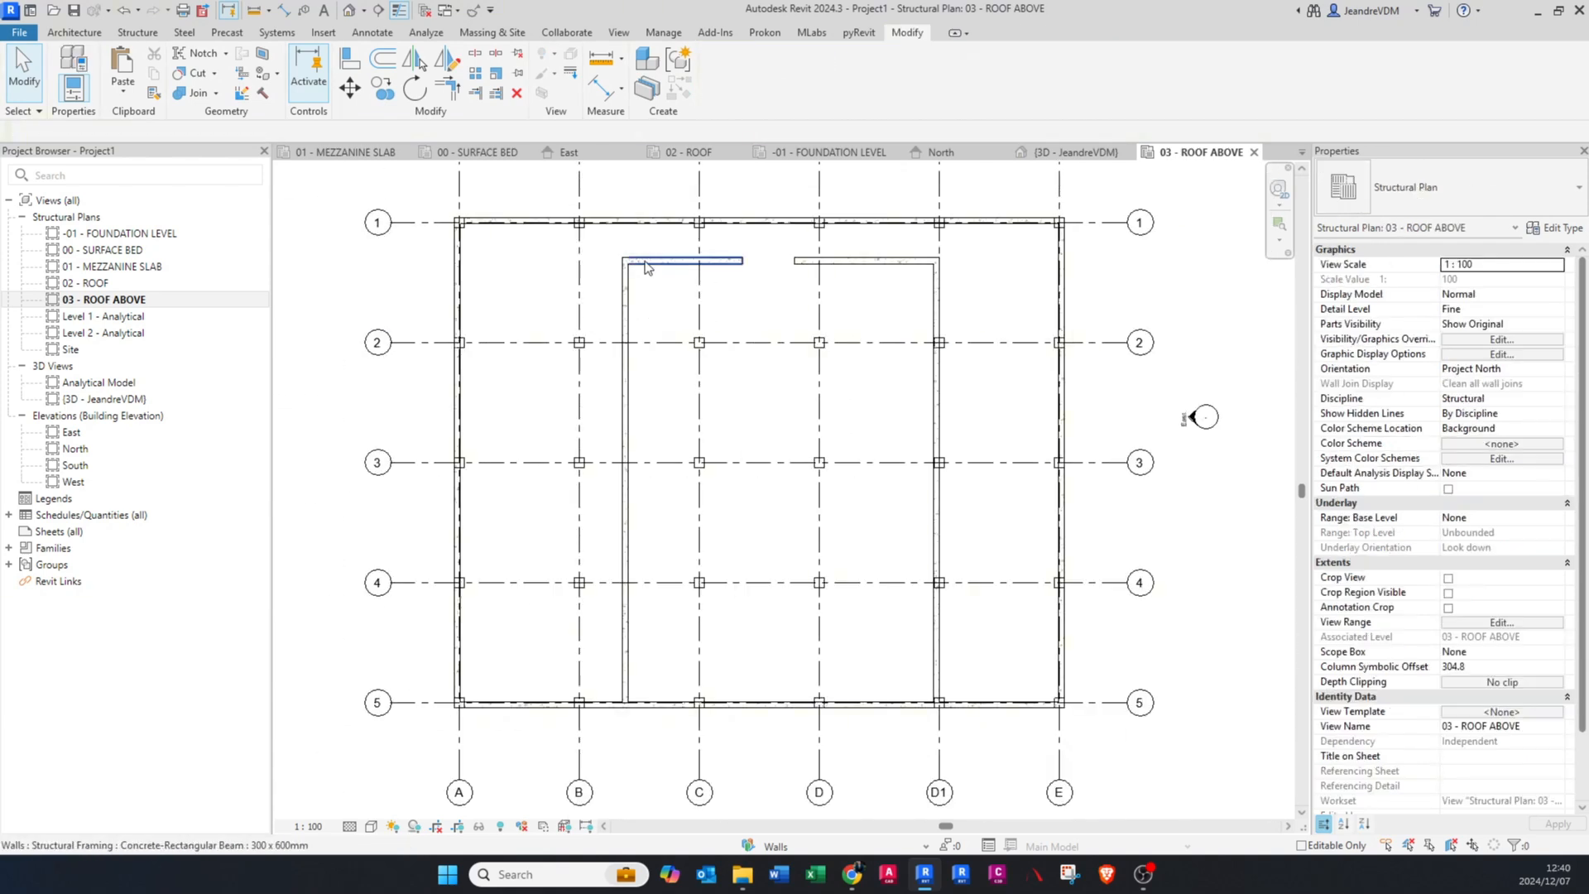
{"action": "scroll", "coordinate": [662, 476], "scroll_direction": "up", "scroll_amount": 3}
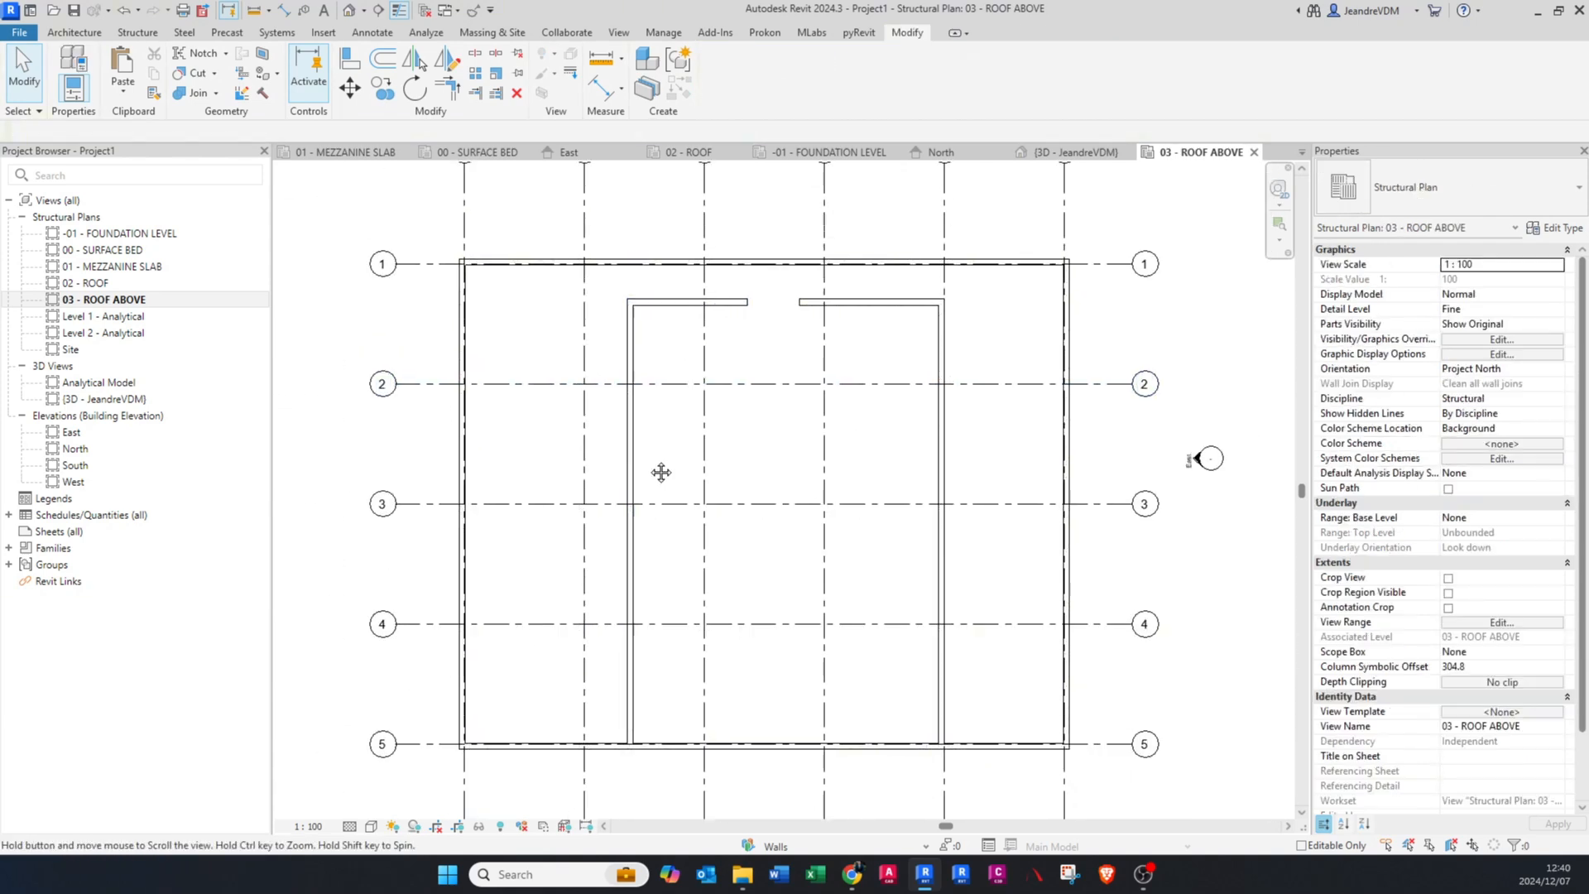
{"action": "left_click", "coordinate": [664, 479]}
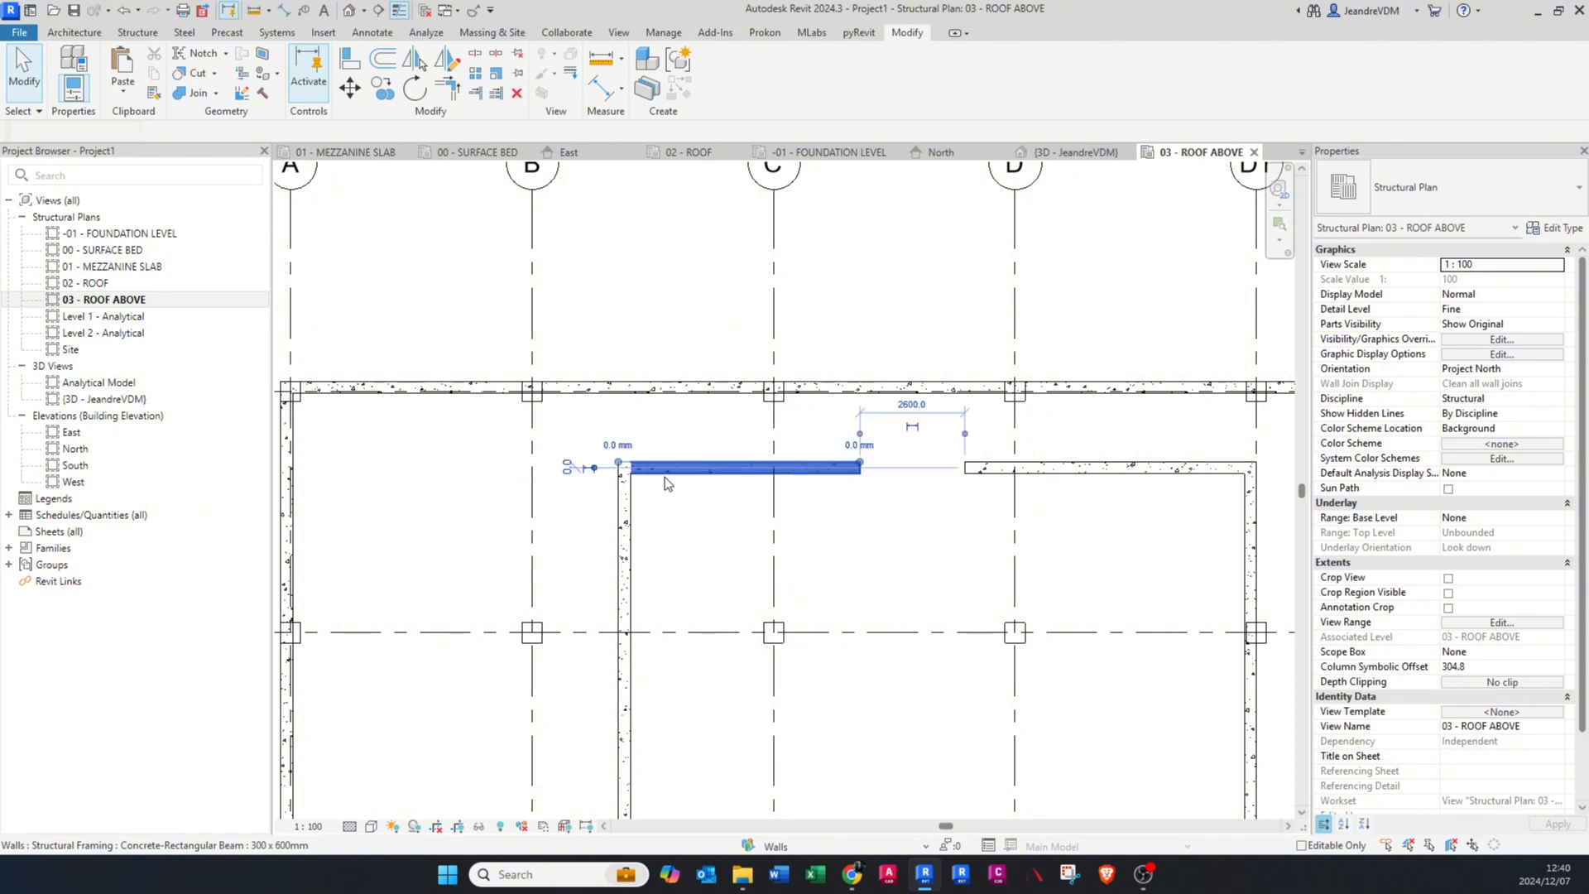
{"action": "left_click", "coordinate": [477, 76]}
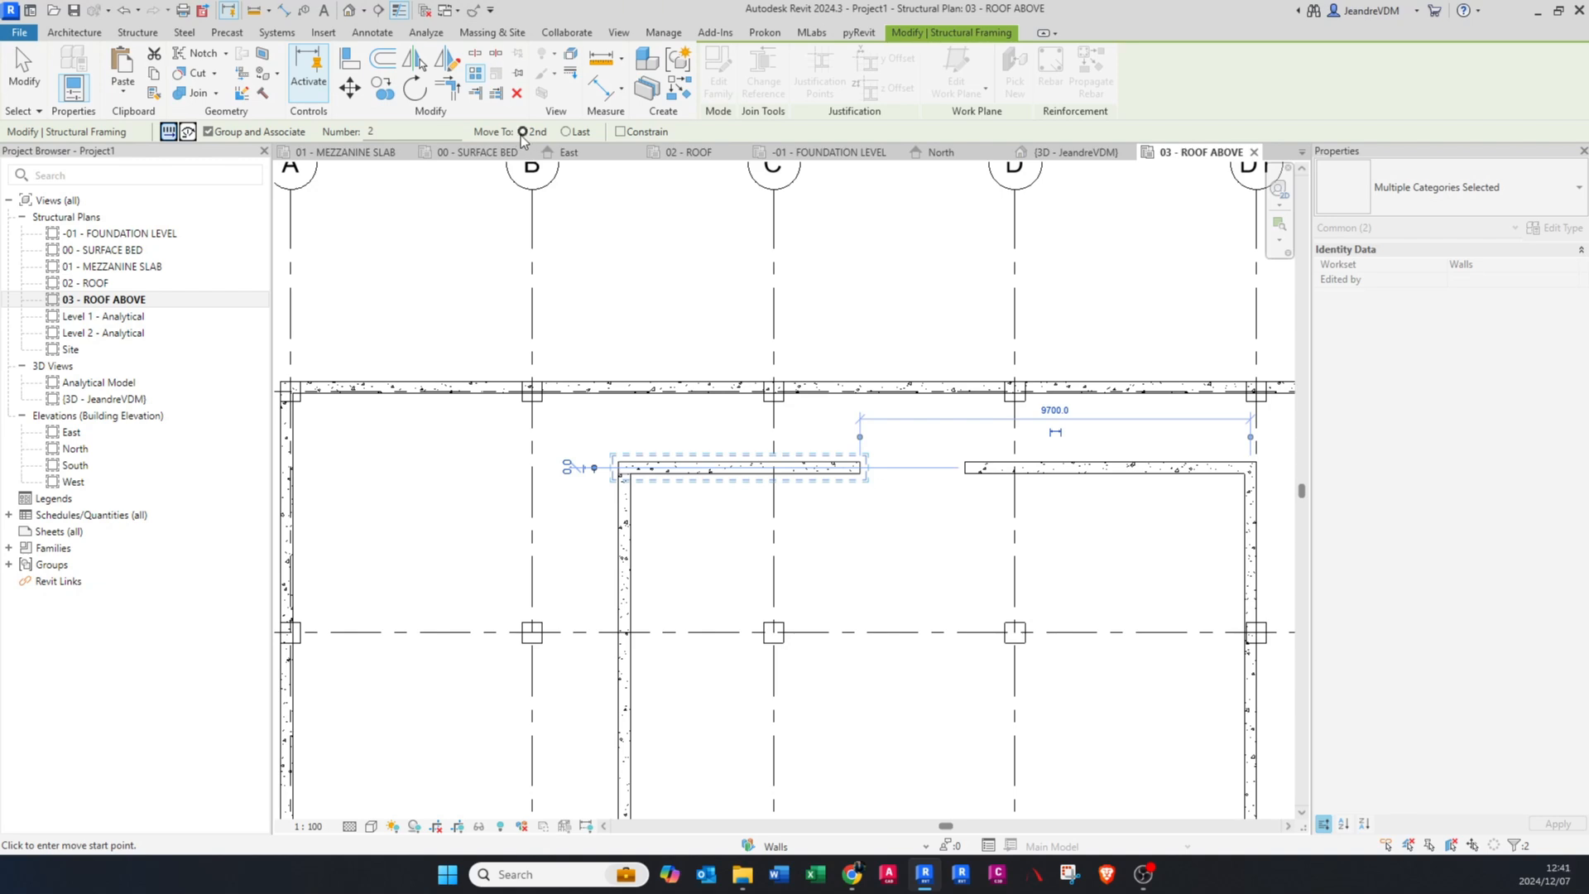
{"action": "scroll", "coordinate": [622, 506], "scroll_direction": "up", "scroll_amount": 2}
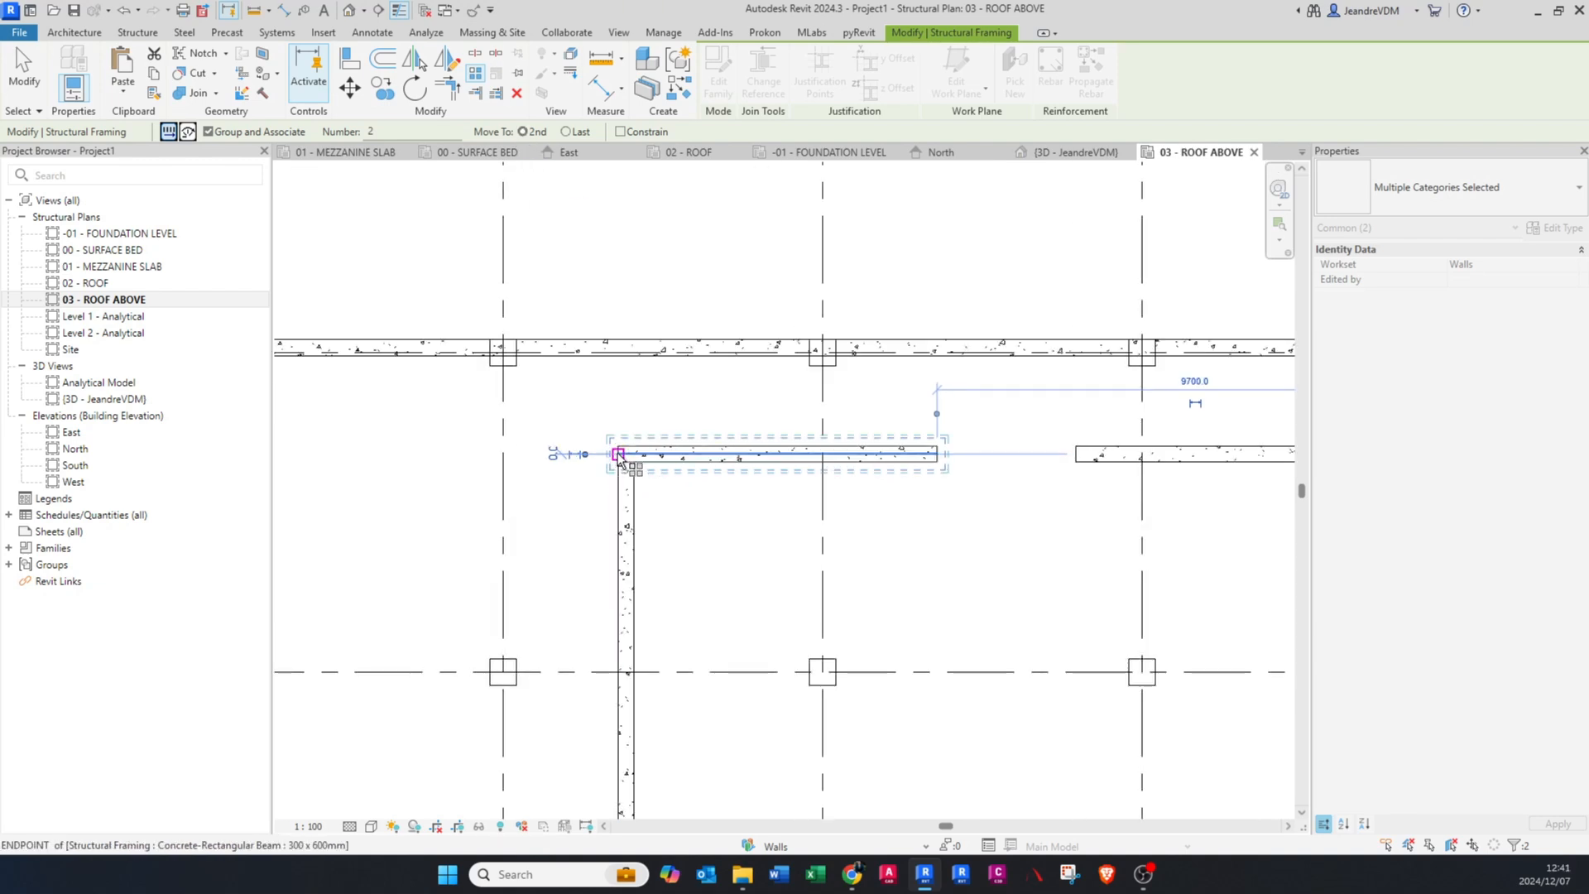
{"action": "left_click", "coordinate": [618, 455]}
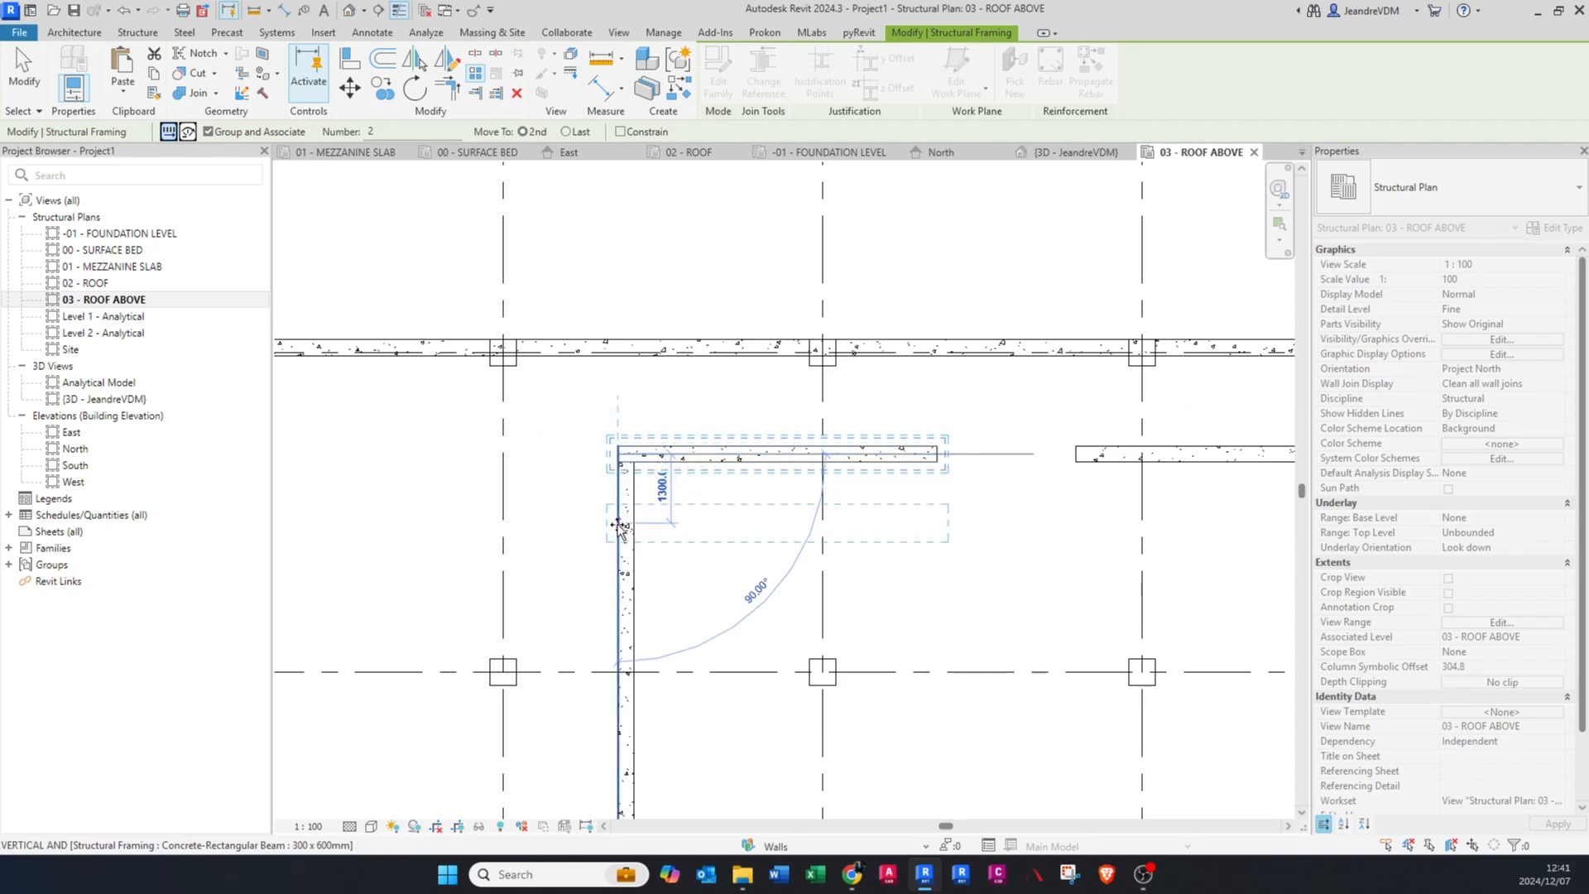
{"action": "scroll", "coordinate": [623, 540], "scroll_direction": "up", "scroll_amount": 1}
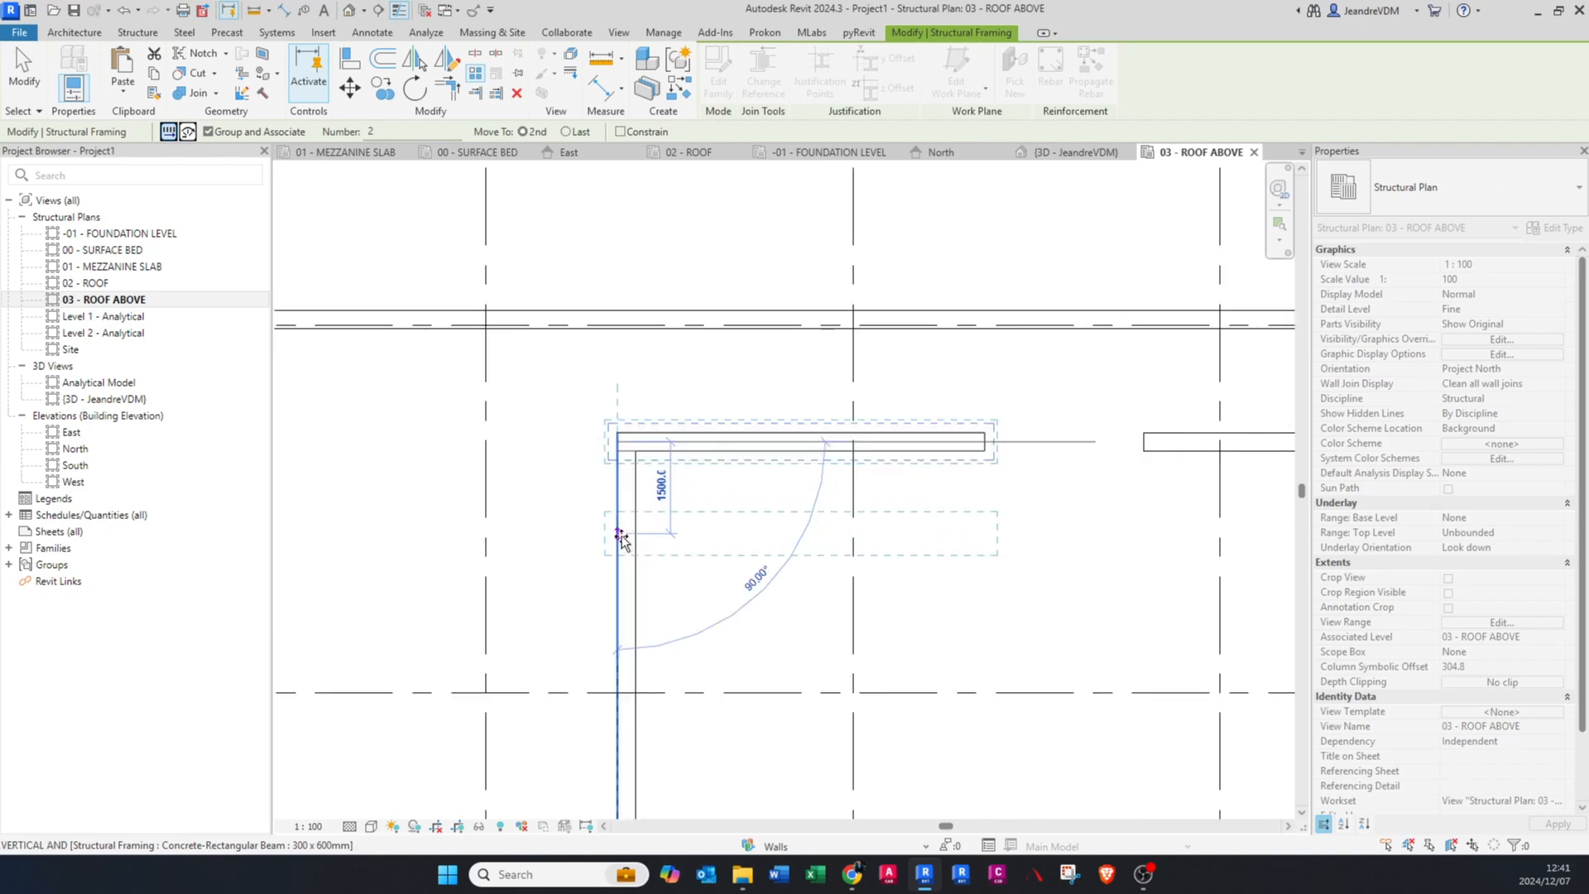
{"action": "scroll", "coordinate": [623, 539], "scroll_direction": "up", "scroll_amount": 1}
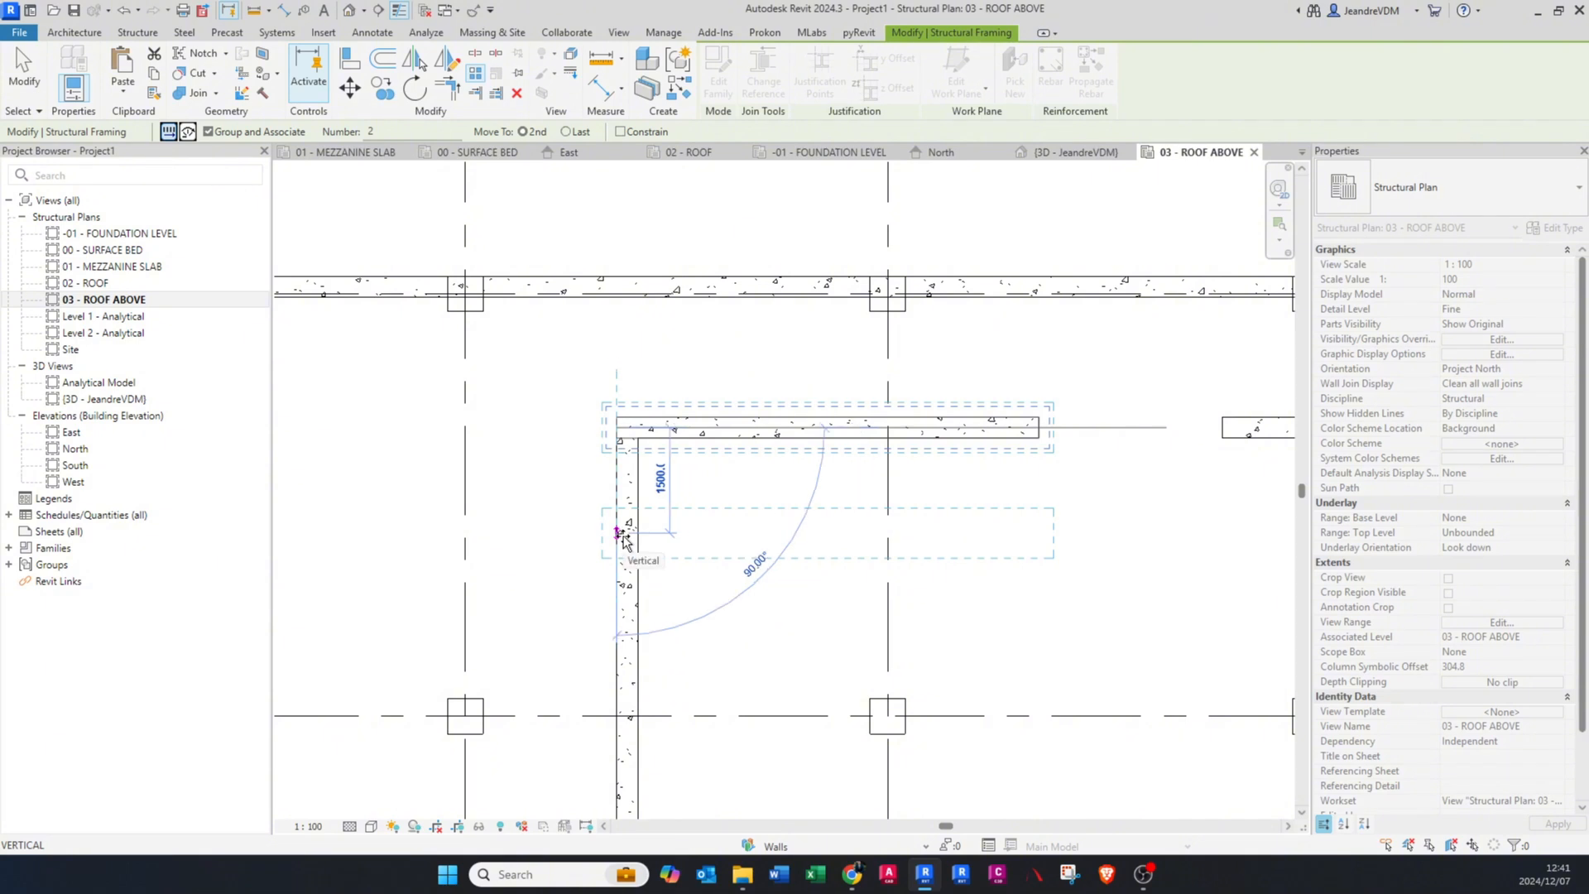
{"action": "left_click", "coordinate": [623, 537]}
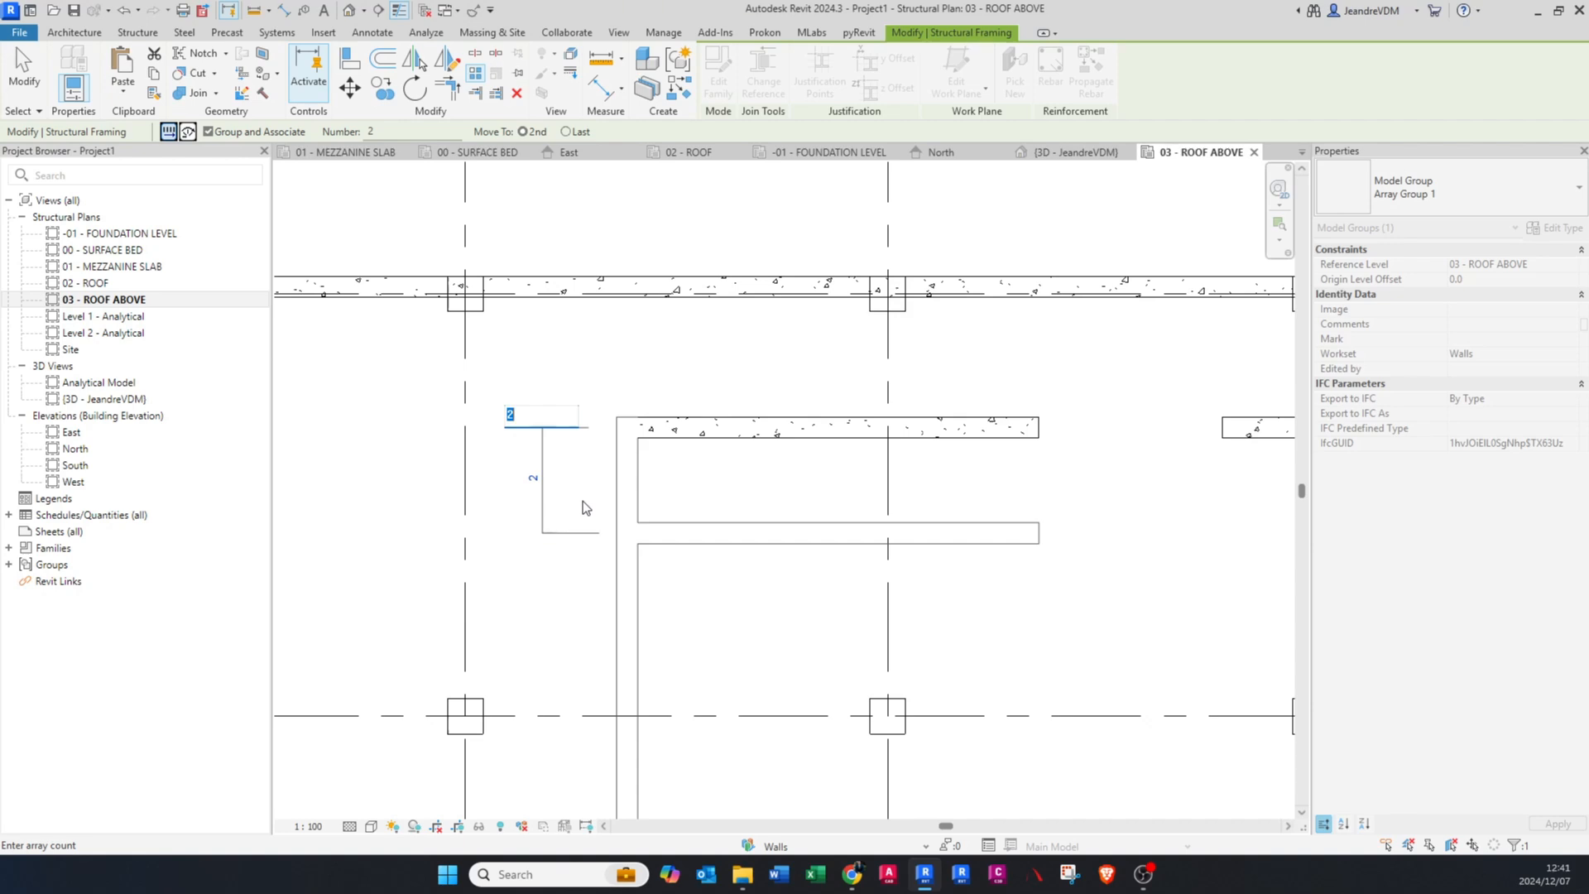
{"action": "type", "text": "10"}
{"action": "key", "text": "Return"}
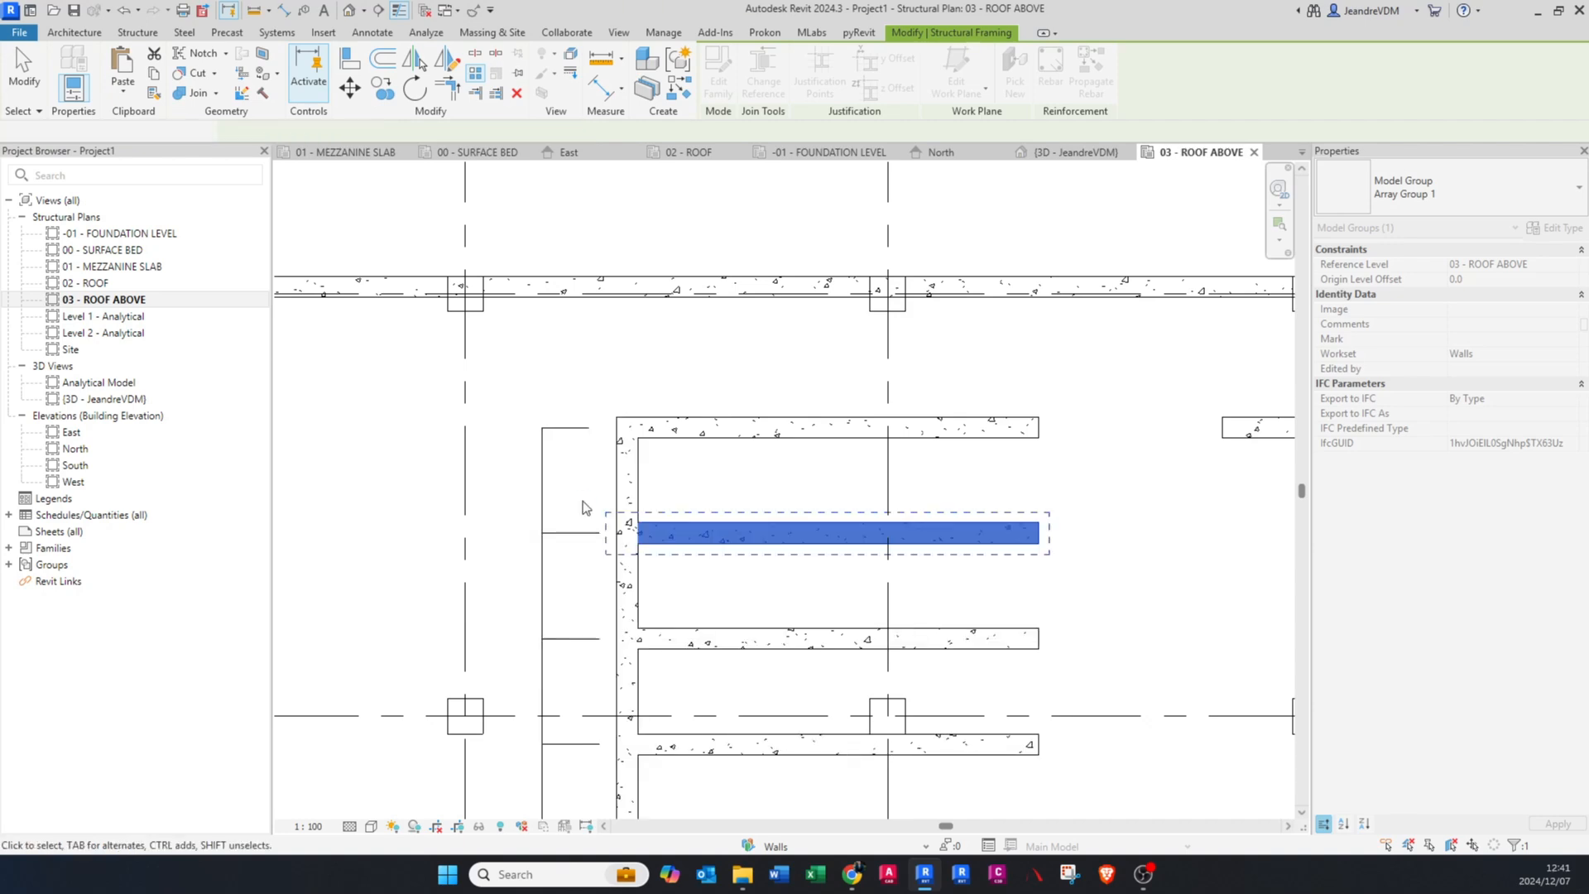
Step: Change the beam array's member count to 15
{"action": "scroll", "coordinate": [617, 365], "scroll_direction": "down", "scroll_amount": 3}
{"action": "scroll", "coordinate": [630, 344], "scroll_direction": "down", "scroll_amount": 1}
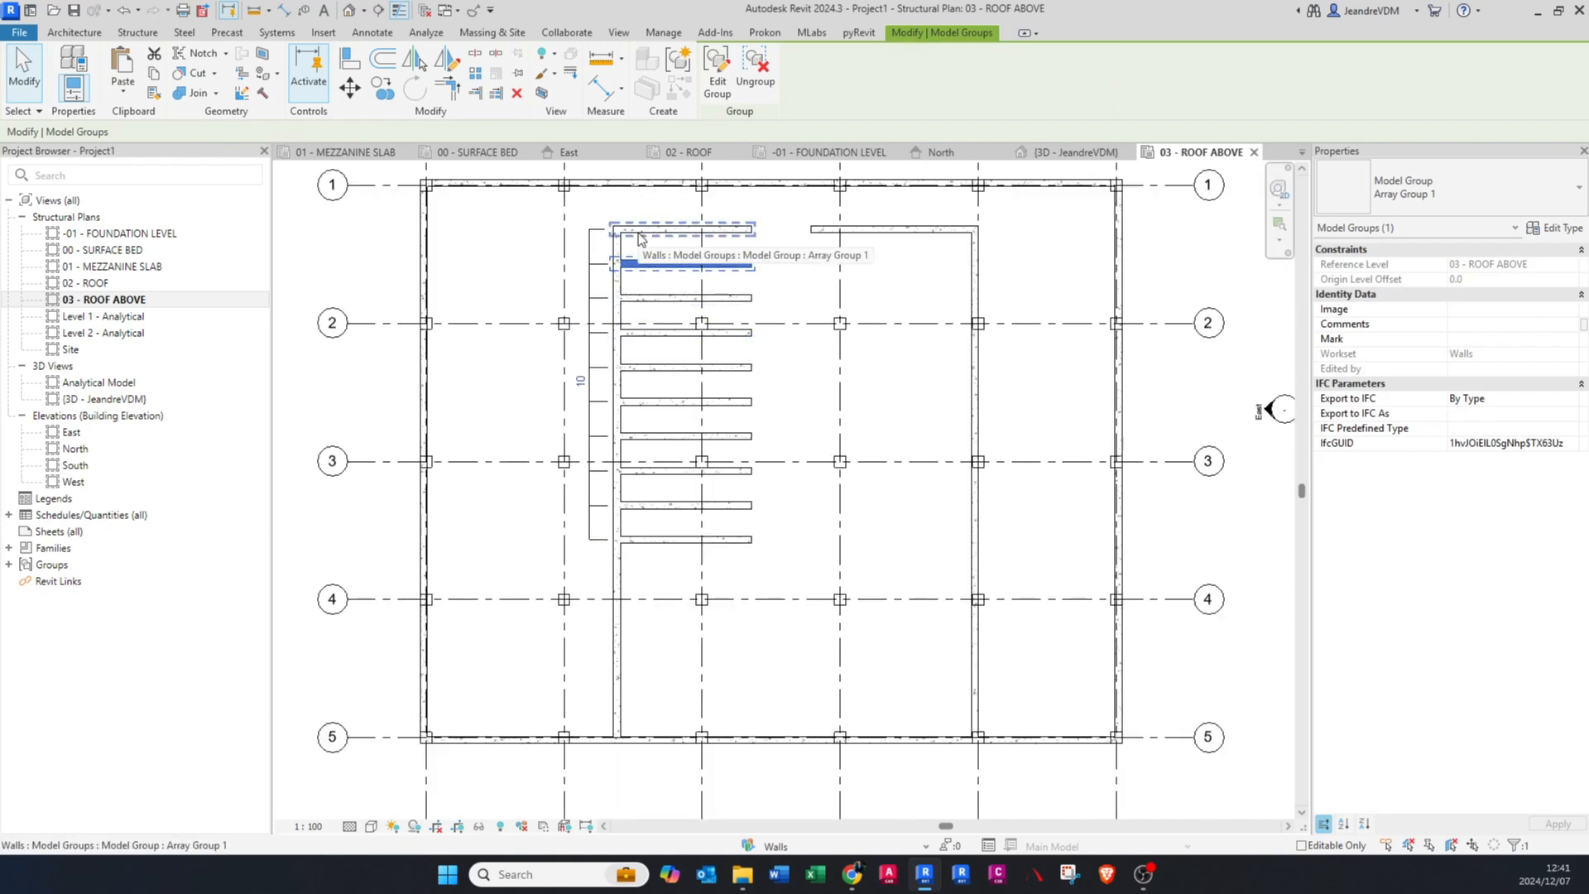
{"action": "middle_click_drag", "start_coordinate": [648, 252], "coordinate": [651, 324]}
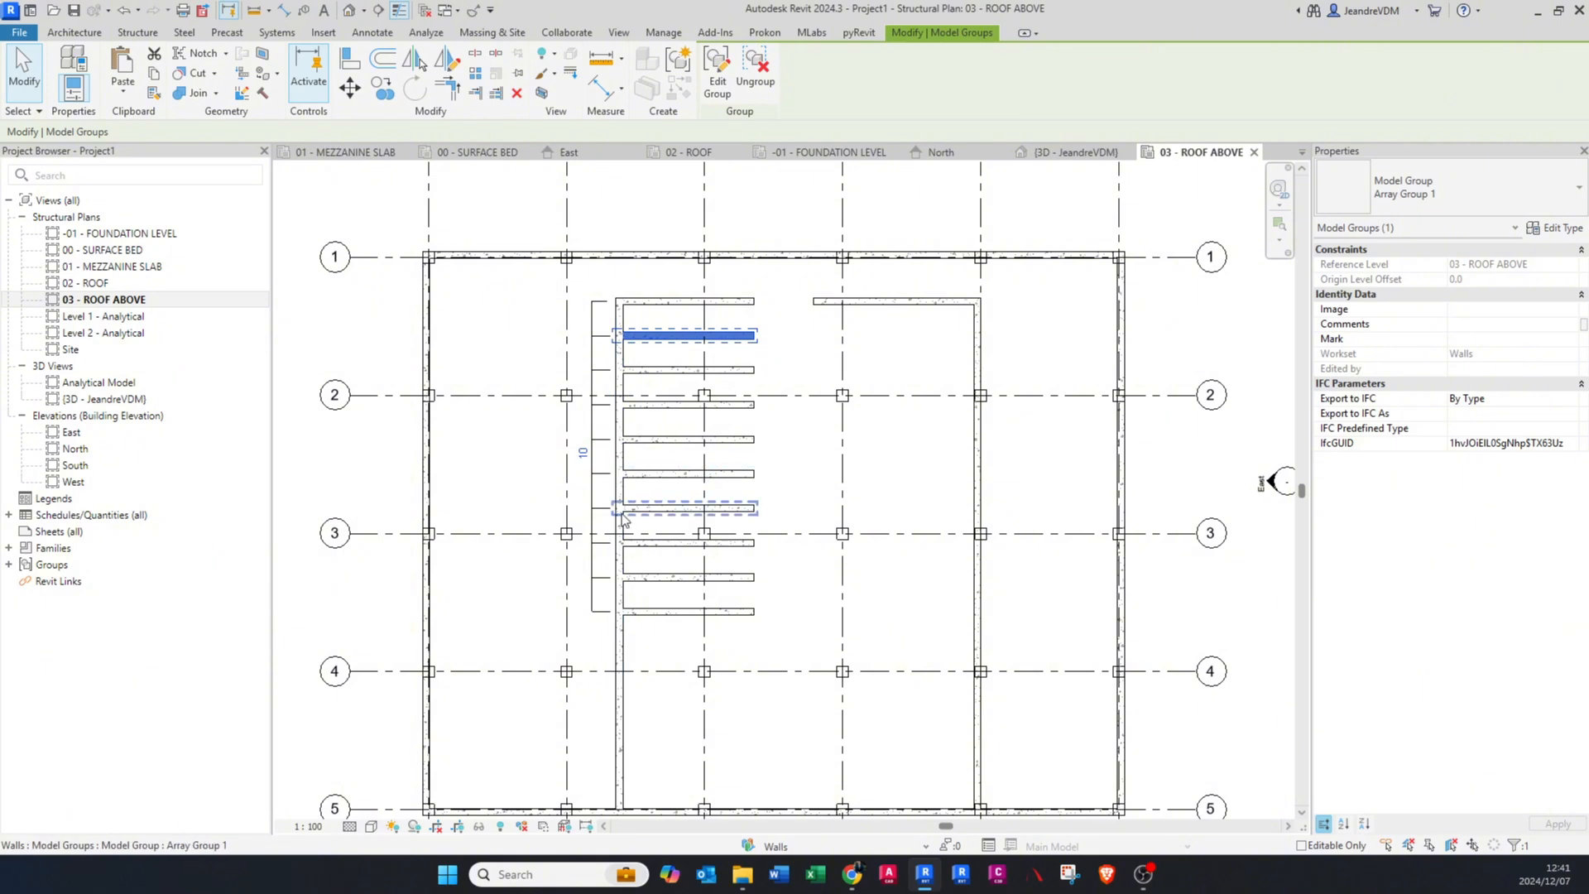
{"action": "scroll", "coordinate": [600, 451], "scroll_direction": "up", "scroll_amount": 1}
{"action": "left_click", "coordinate": [587, 460]}
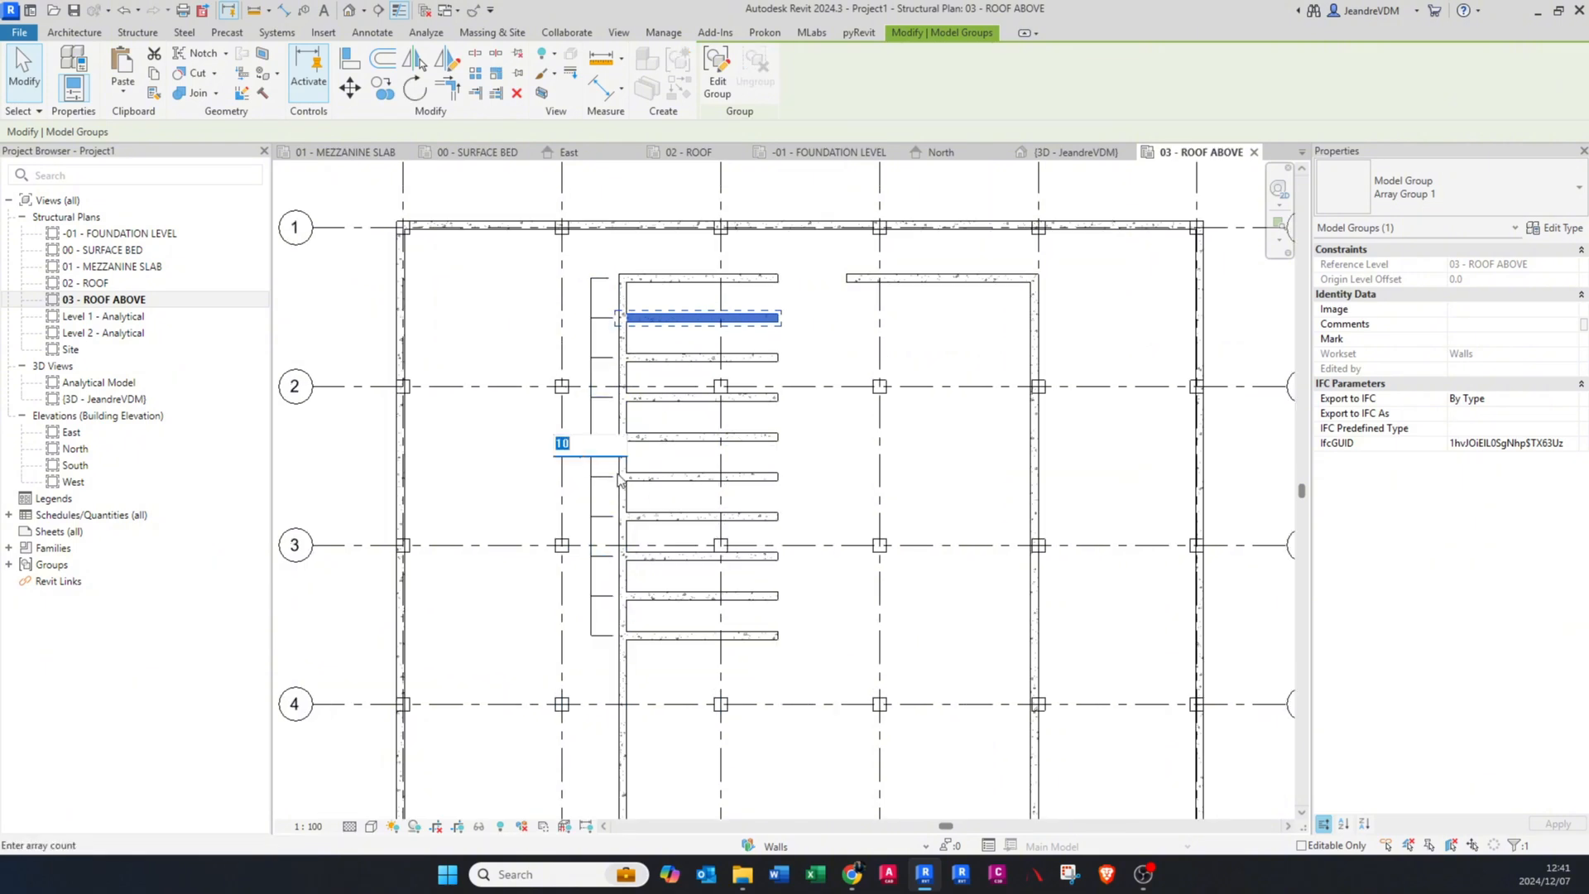
{"action": "type", "text": "15"}
{"action": "key", "text": "Return"}
{"action": "key", "text": "Escape"}
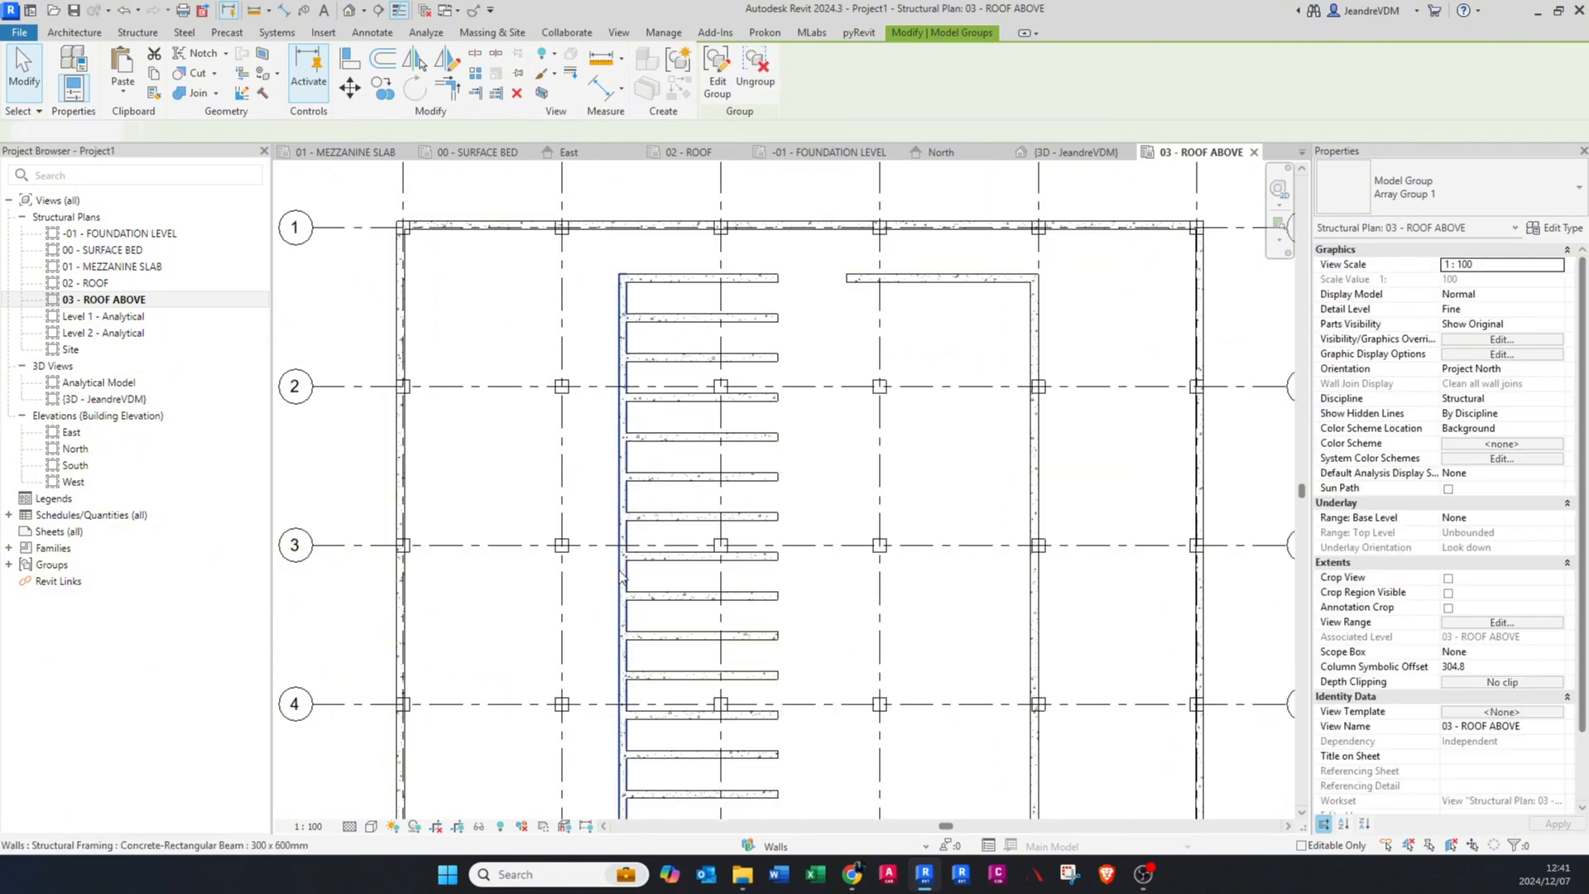
Step: Select the array's uppermost beam group and reduce the member count to 5
{"action": "scroll", "coordinate": [670, 405], "scroll_direction": "down", "scroll_amount": 2}
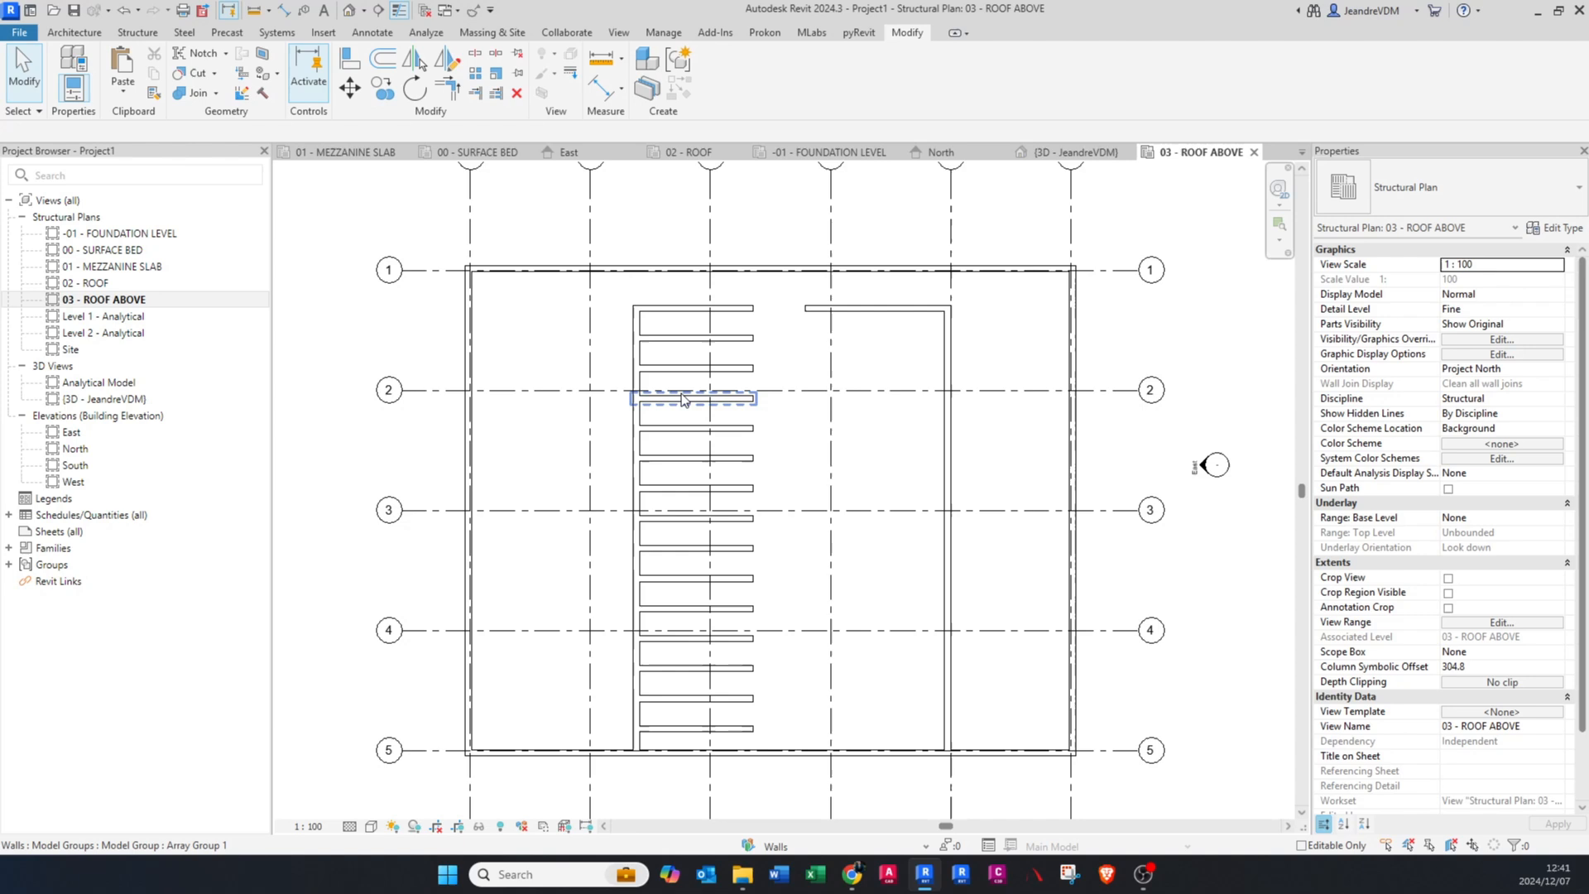
{"action": "left_click", "coordinate": [658, 308]}
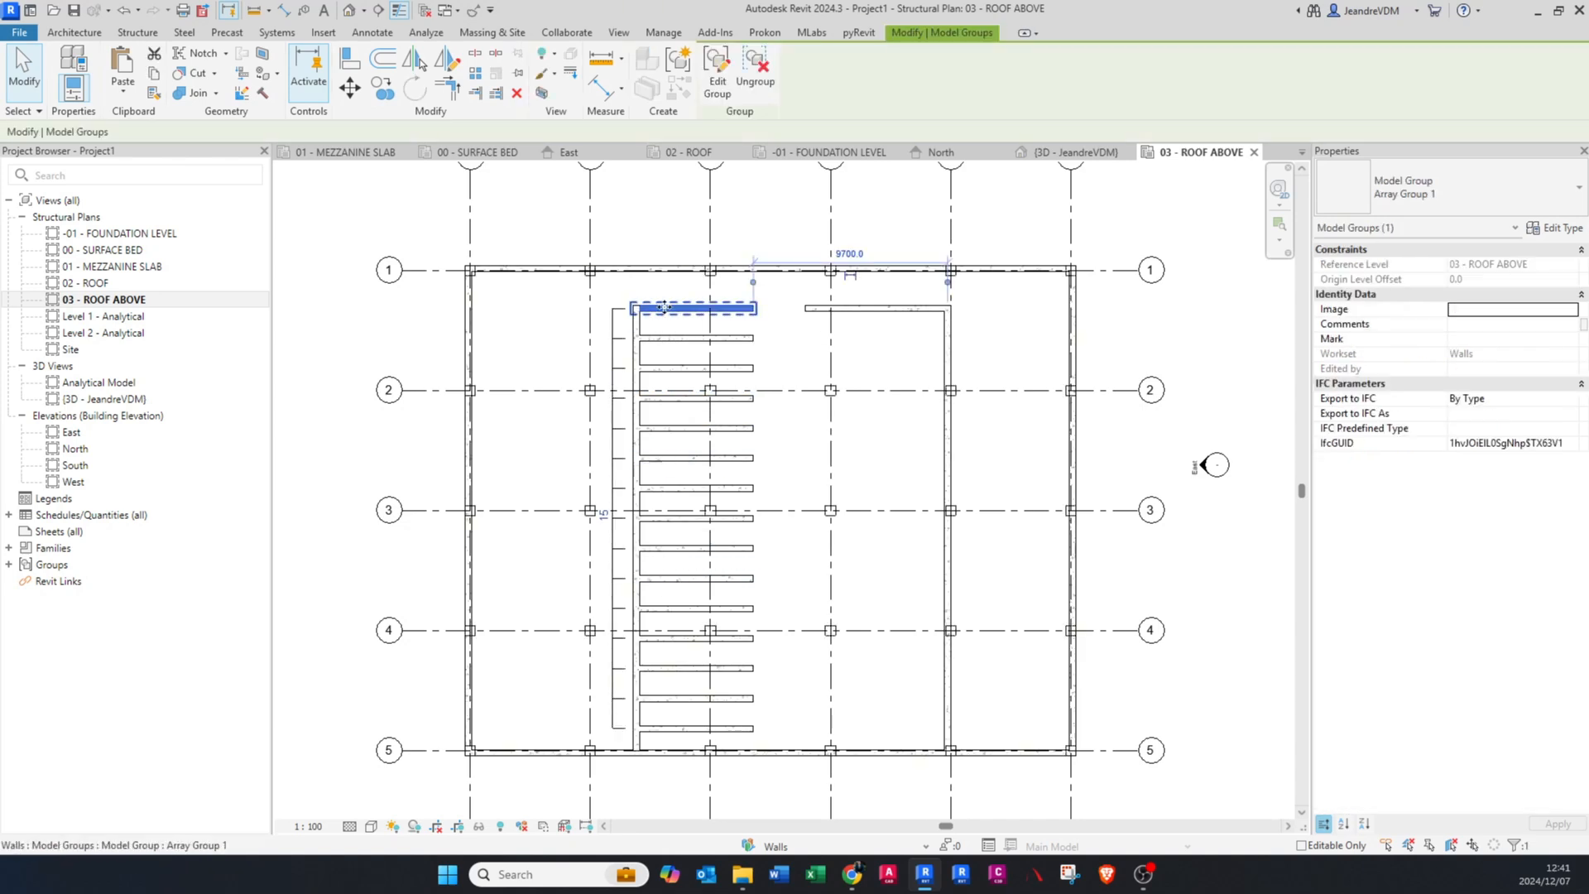
{"action": "scroll", "coordinate": [634, 459], "scroll_direction": "up", "scroll_amount": 2}
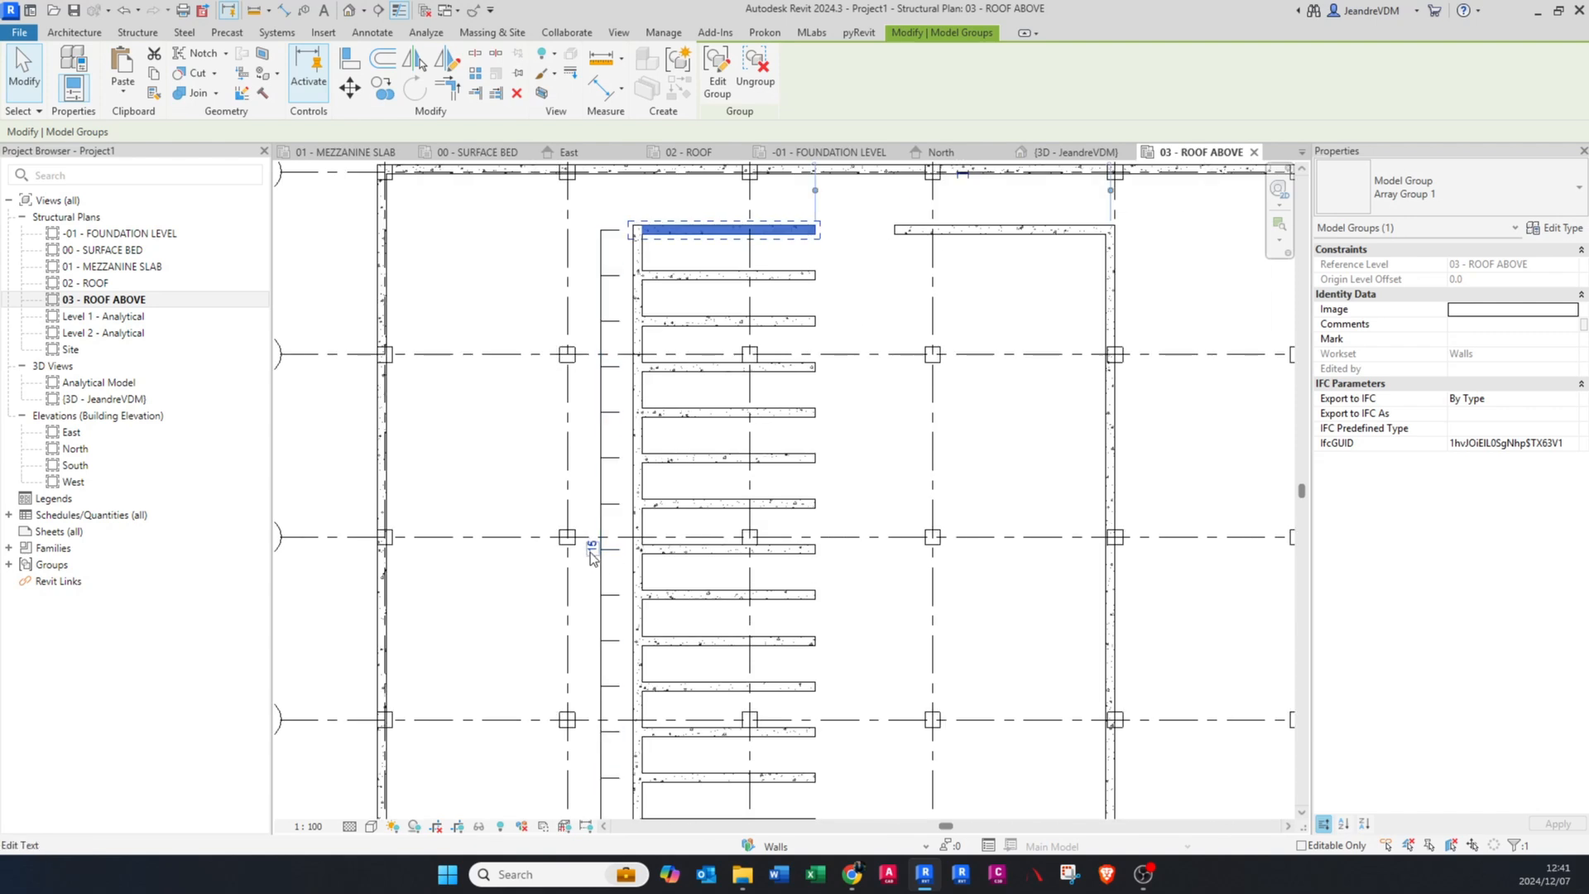
{"action": "left_click", "coordinate": [573, 537]}
{"action": "type", "text": "5"}
{"action": "key", "text": "Return"}
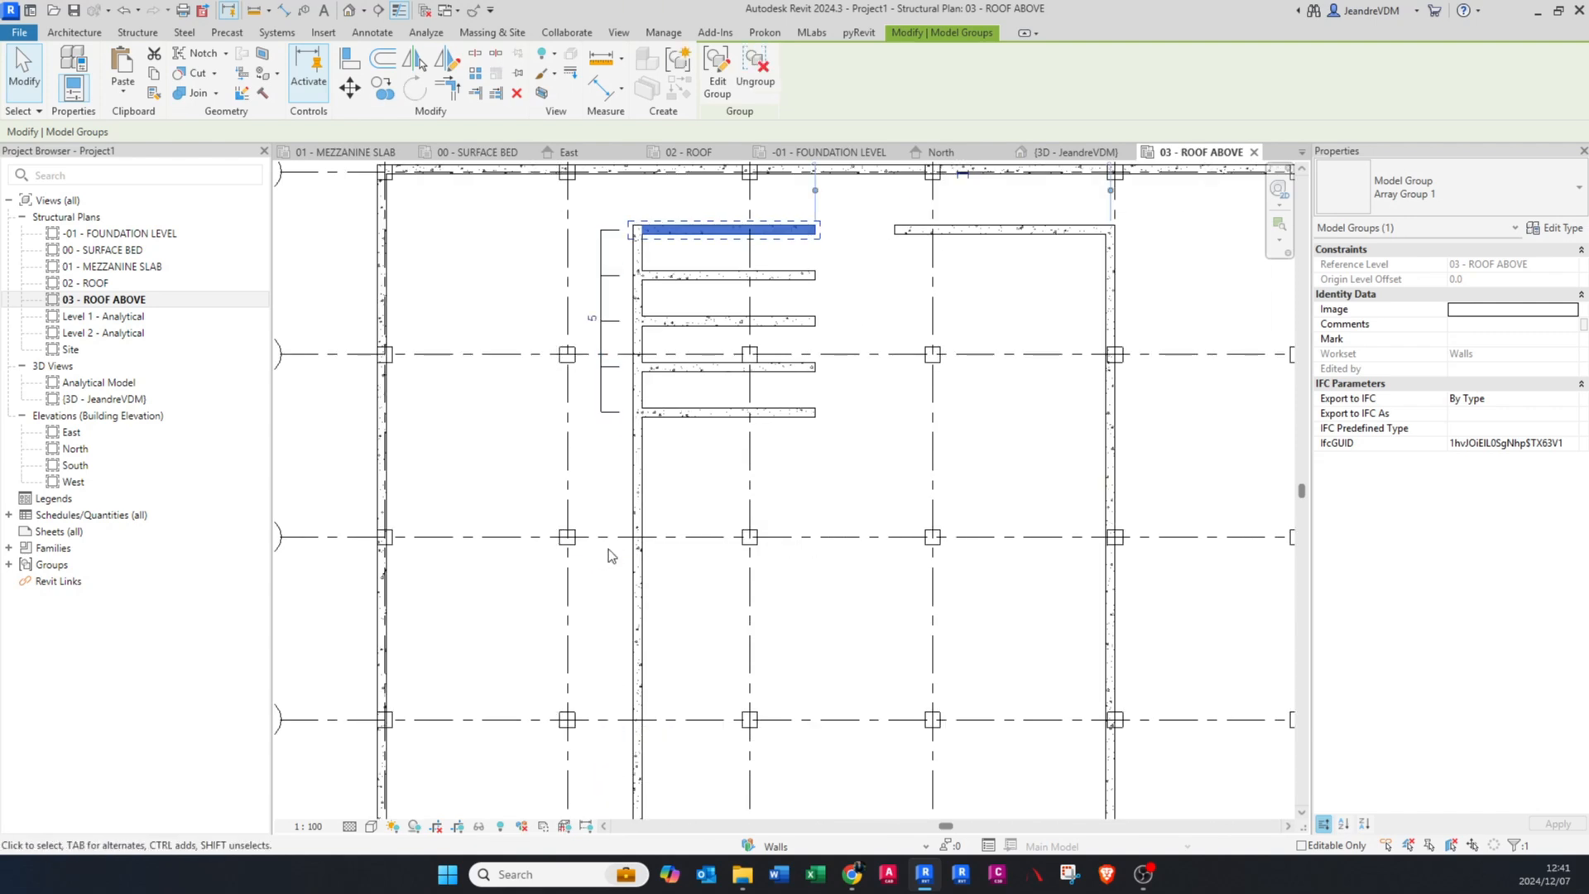
{"action": "key", "text": "Escape"}
Step: Undo the beam array together with its member count changes
{"action": "scroll", "coordinate": [659, 476], "scroll_direction": "down", "scroll_amount": 2}
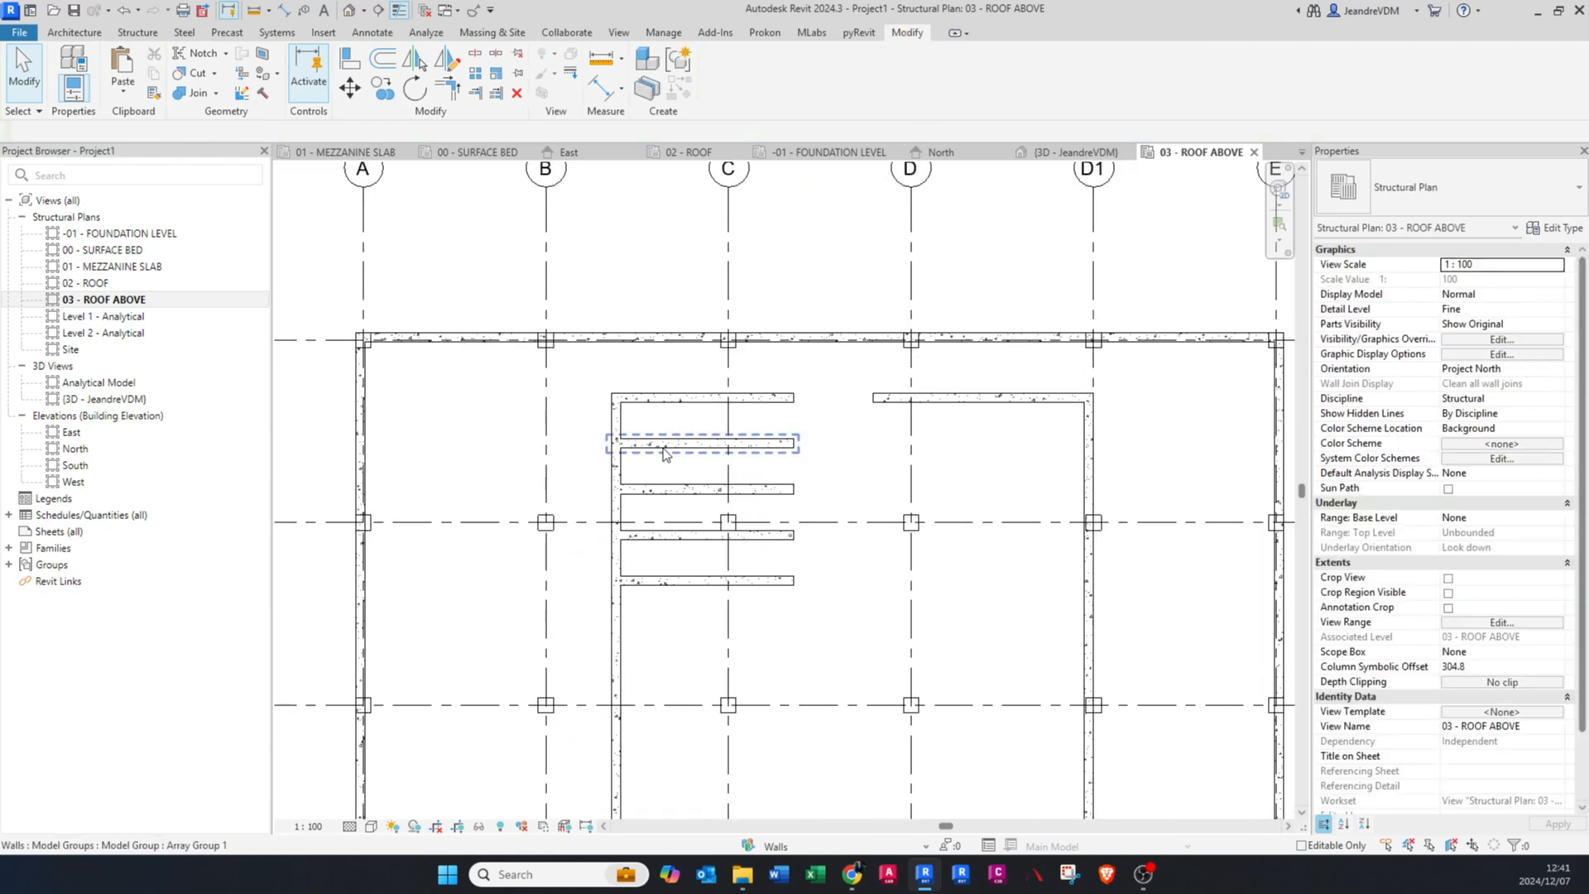
{"action": "key", "text": "ctrl+z"}
{"action": "key", "text": "ctrl+z"}
{"action": "key", "text": "ctrl+z"}
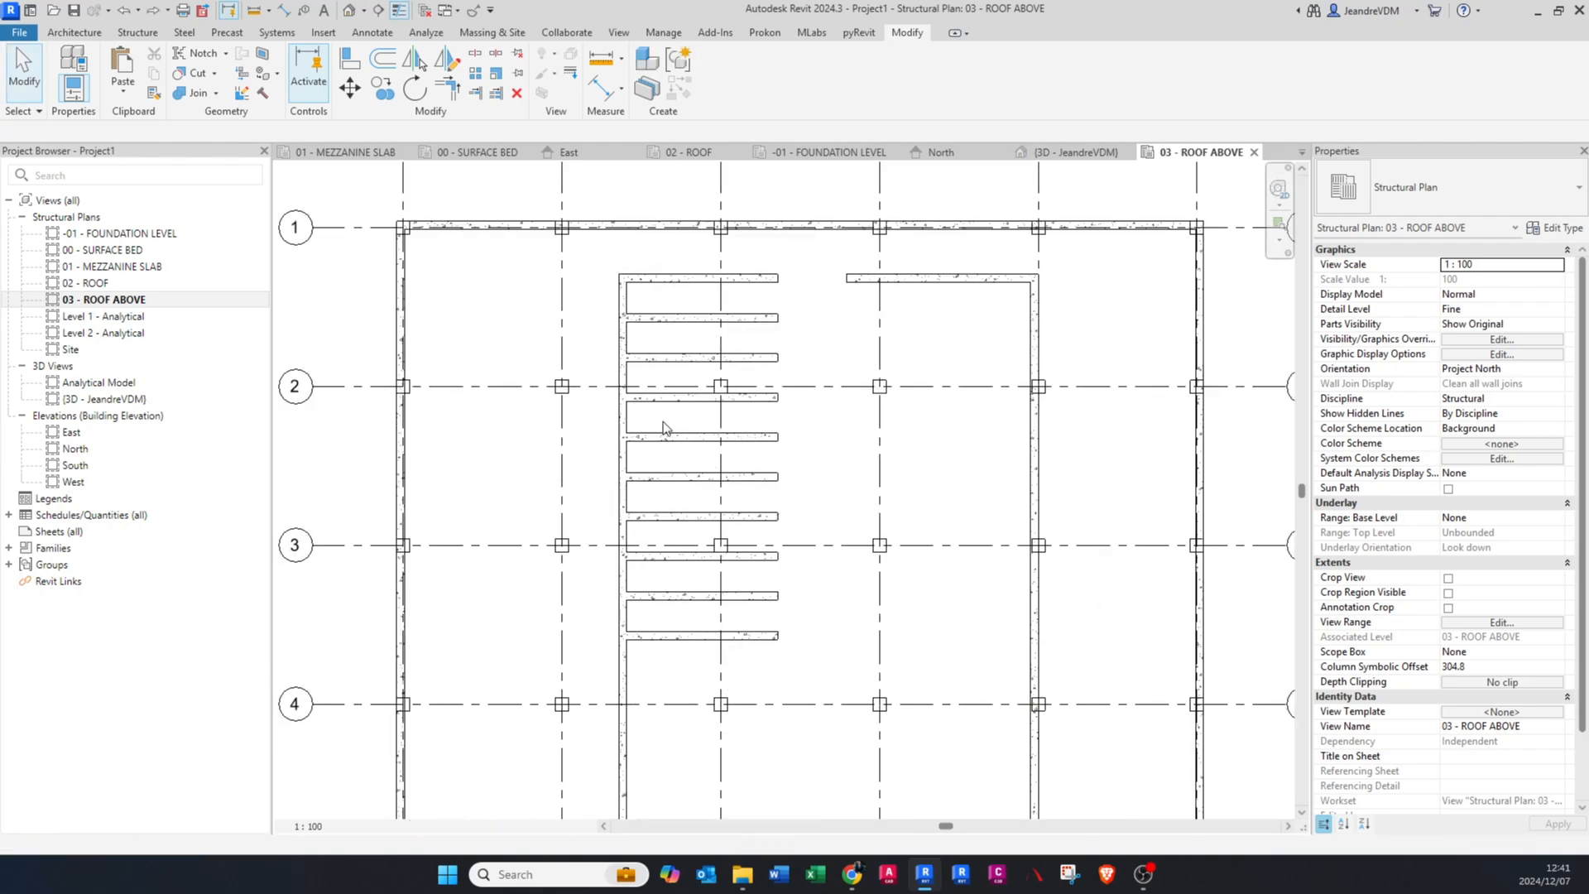
Step: Array the uppermost beam piece crossing grid C down to just above the grid 5 beam, using Move To Last and 7 members
{"action": "left_click", "coordinate": [673, 470]}
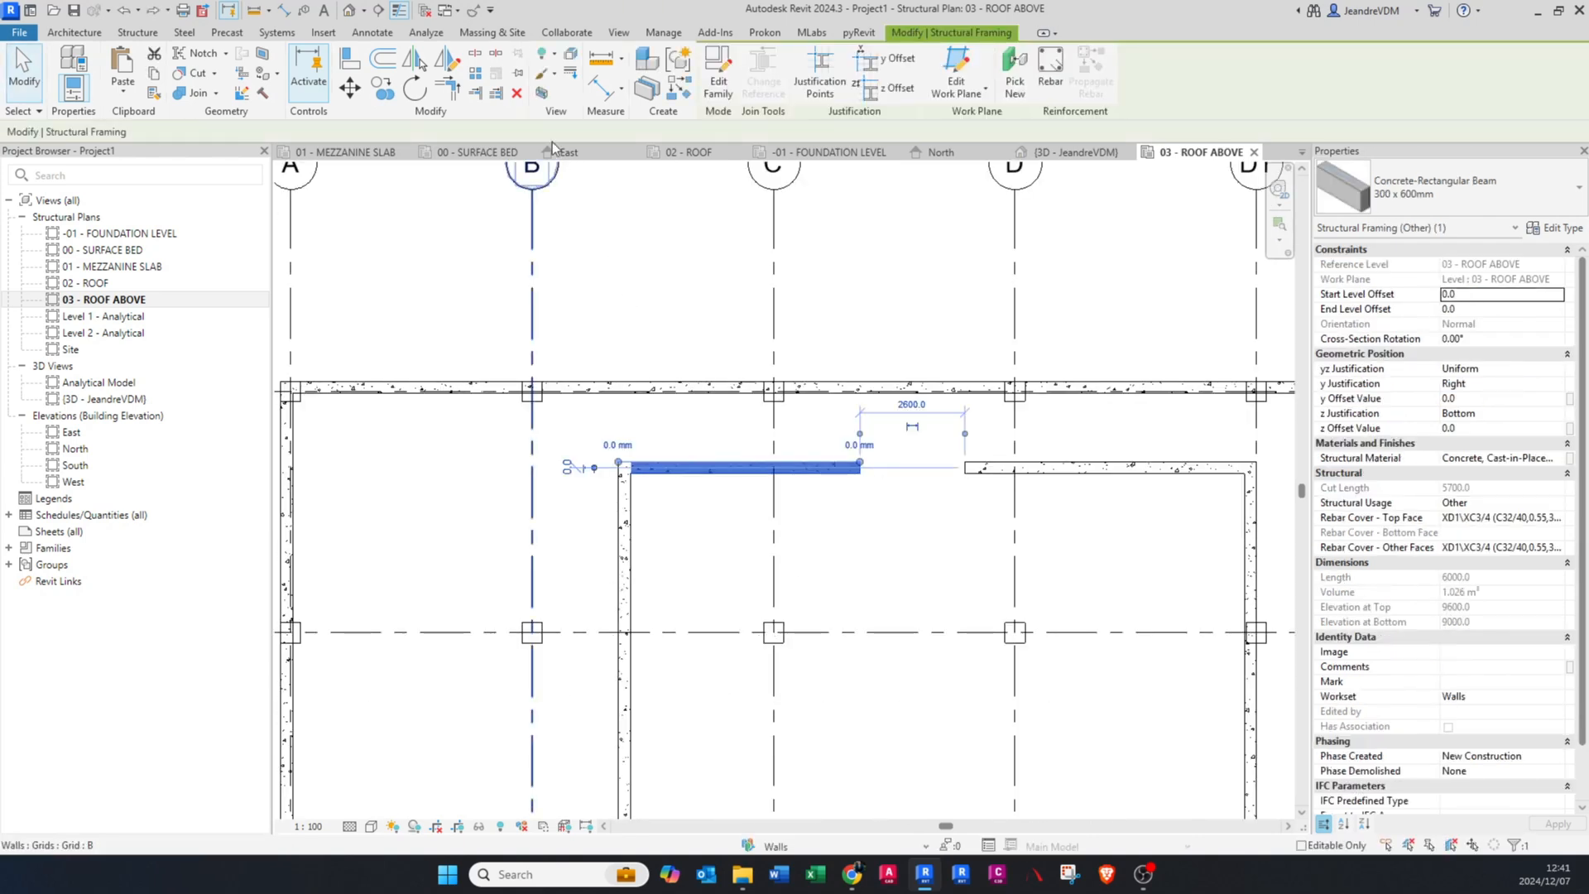
{"action": "left_click", "coordinate": [476, 75]}
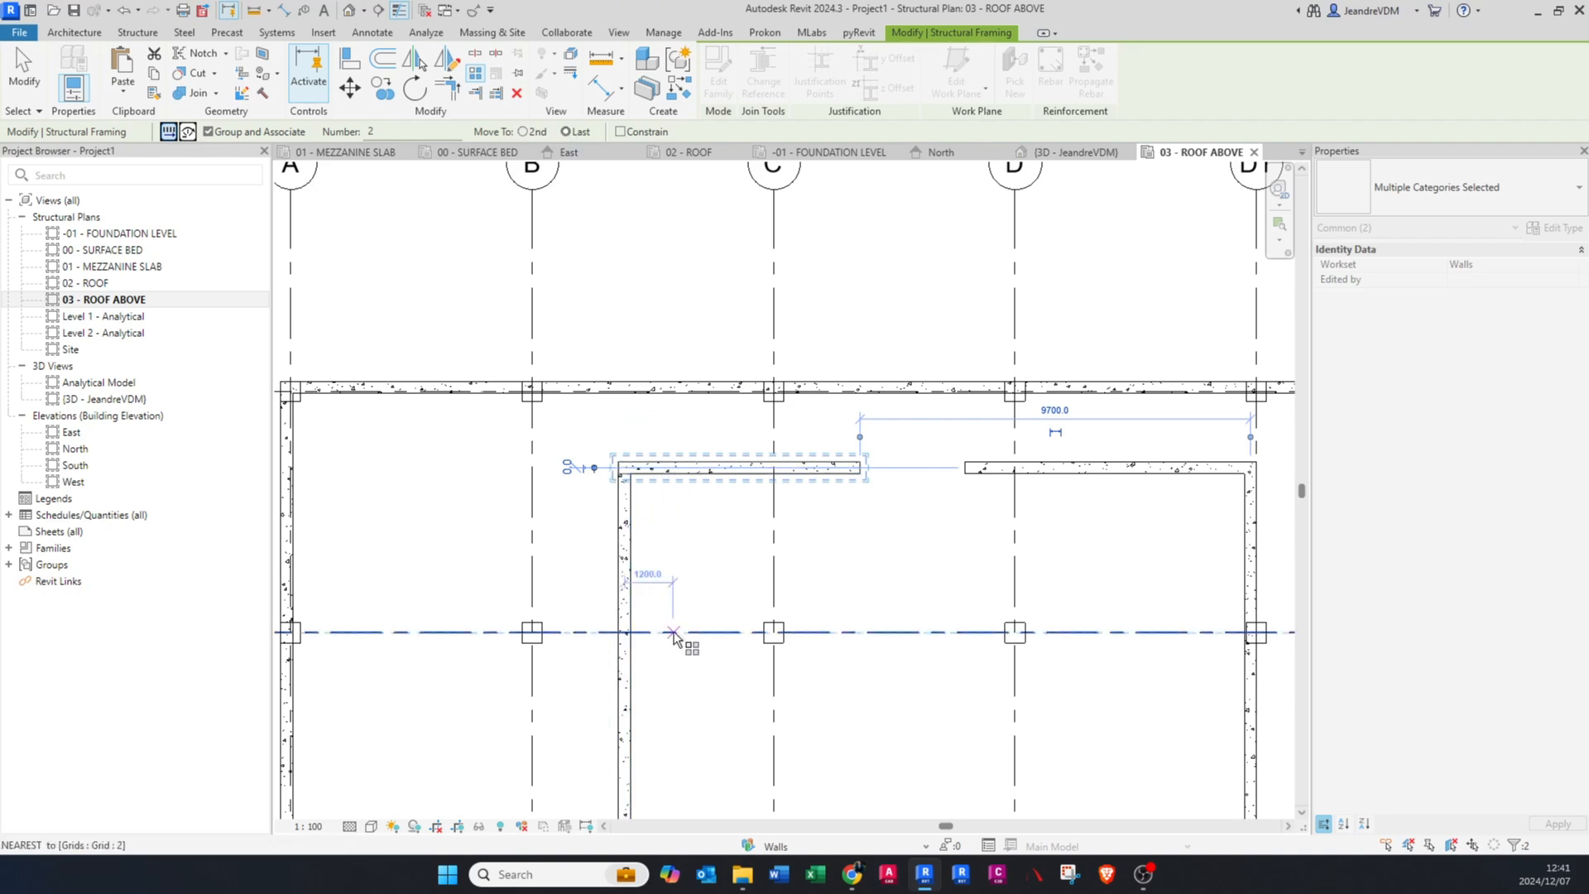
{"action": "middle_click_drag", "start_coordinate": [674, 639], "coordinate": [659, 483]}
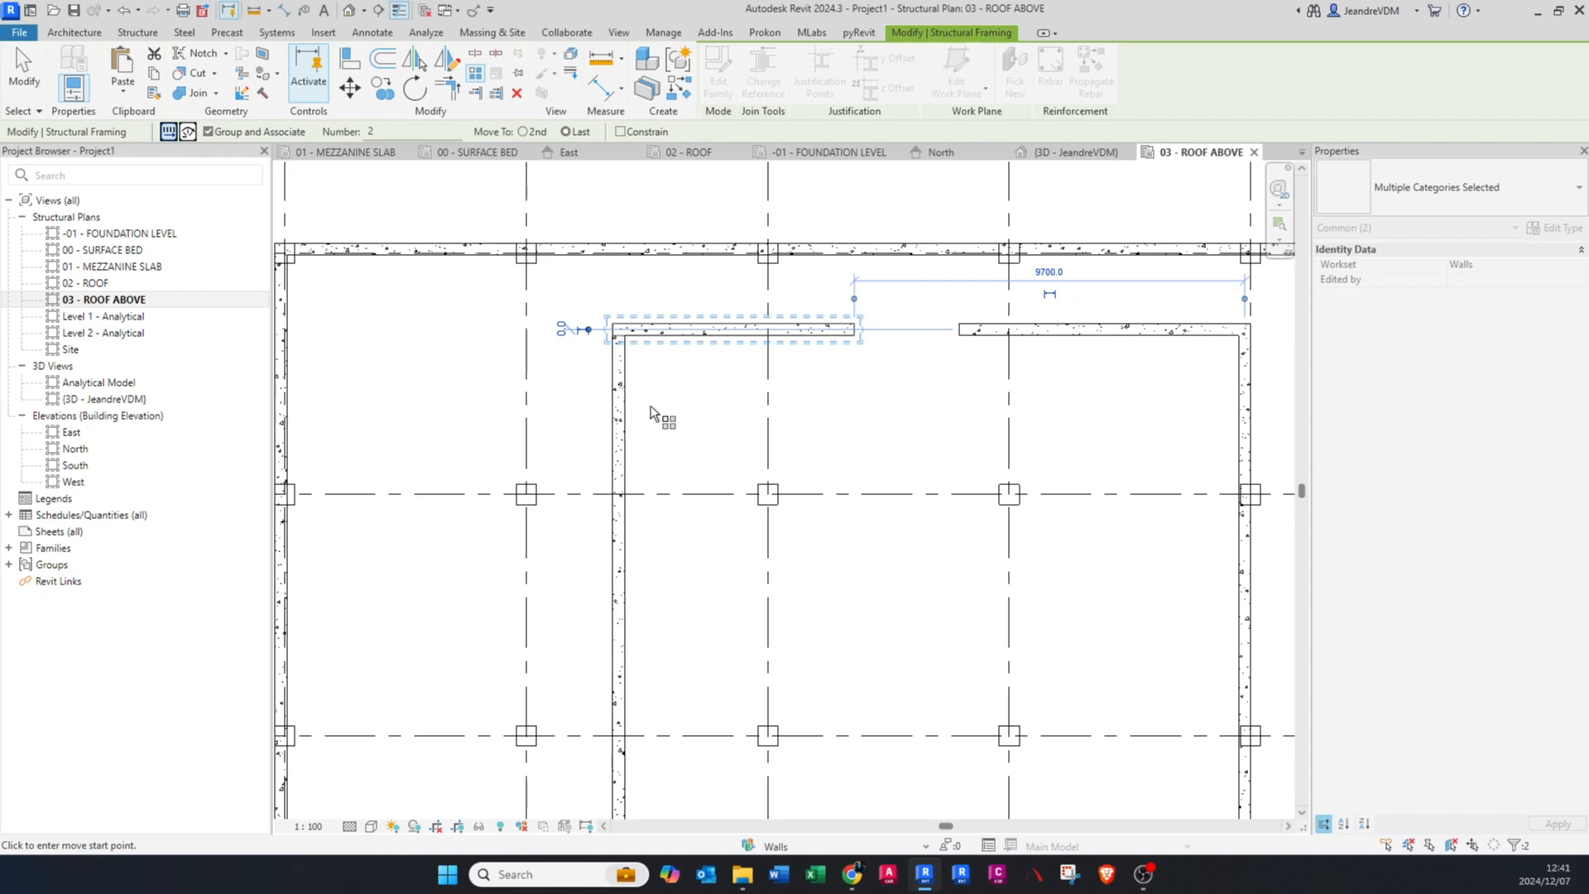
{"action": "scroll", "coordinate": [649, 396], "scroll_direction": "down", "scroll_amount": 3}
{"action": "scroll", "coordinate": [632, 384], "scroll_direction": "up", "scroll_amount": 5}
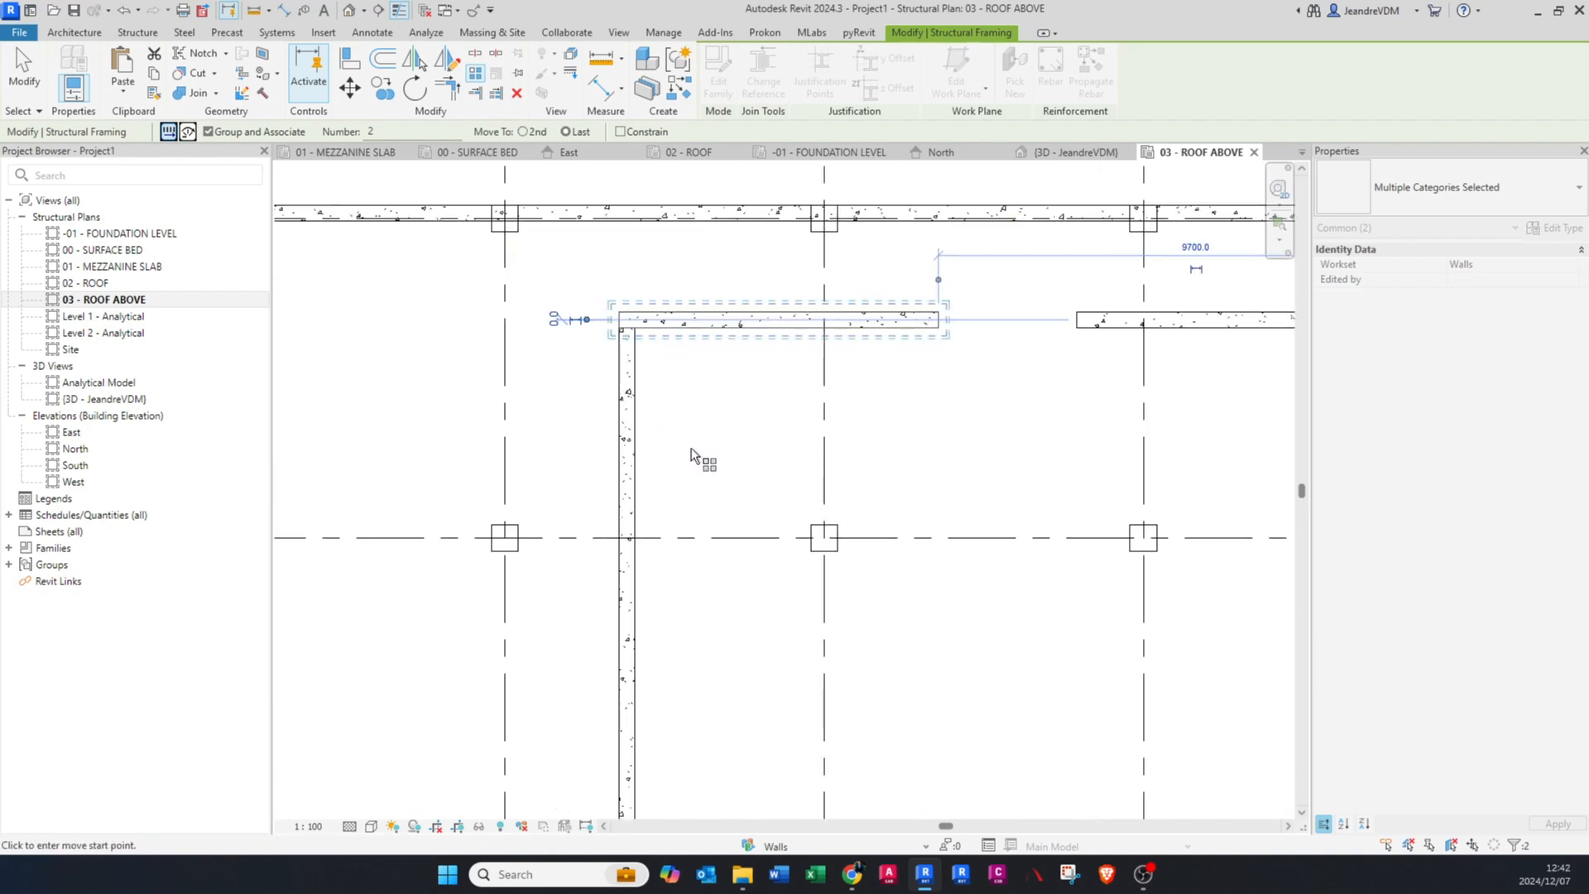
{"action": "left_click", "coordinate": [621, 326]}
{"action": "scroll", "coordinate": [668, 335], "scroll_direction": "down", "scroll_amount": 2}
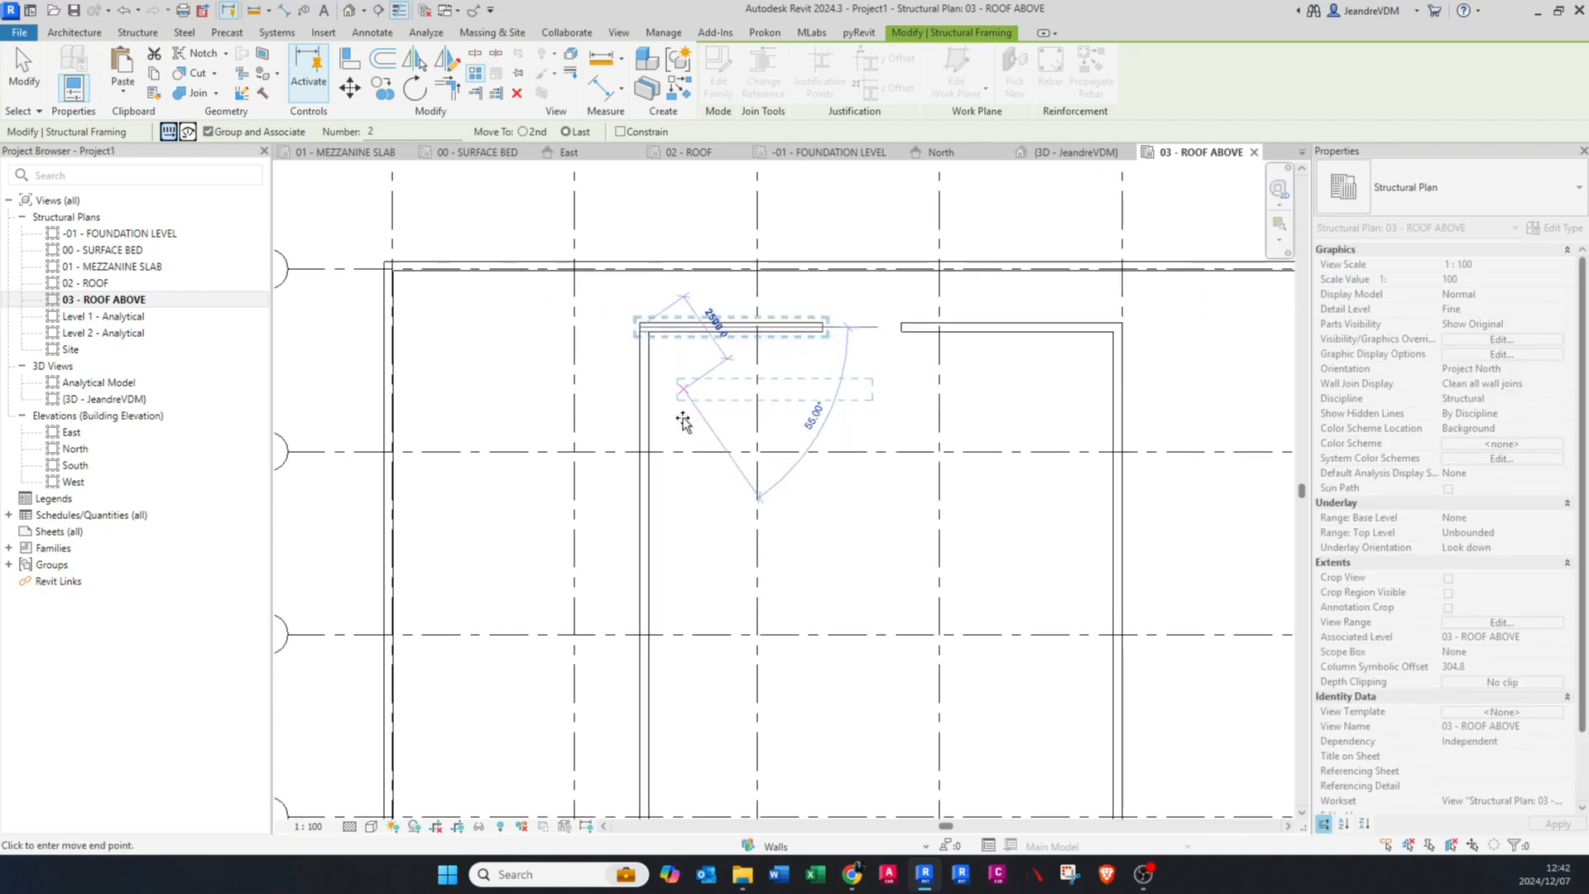
{"action": "scroll", "coordinate": [663, 331], "scroll_direction": "down", "scroll_amount": 2}
{"action": "scroll", "coordinate": [621, 711], "scroll_direction": "up", "scroll_amount": 4}
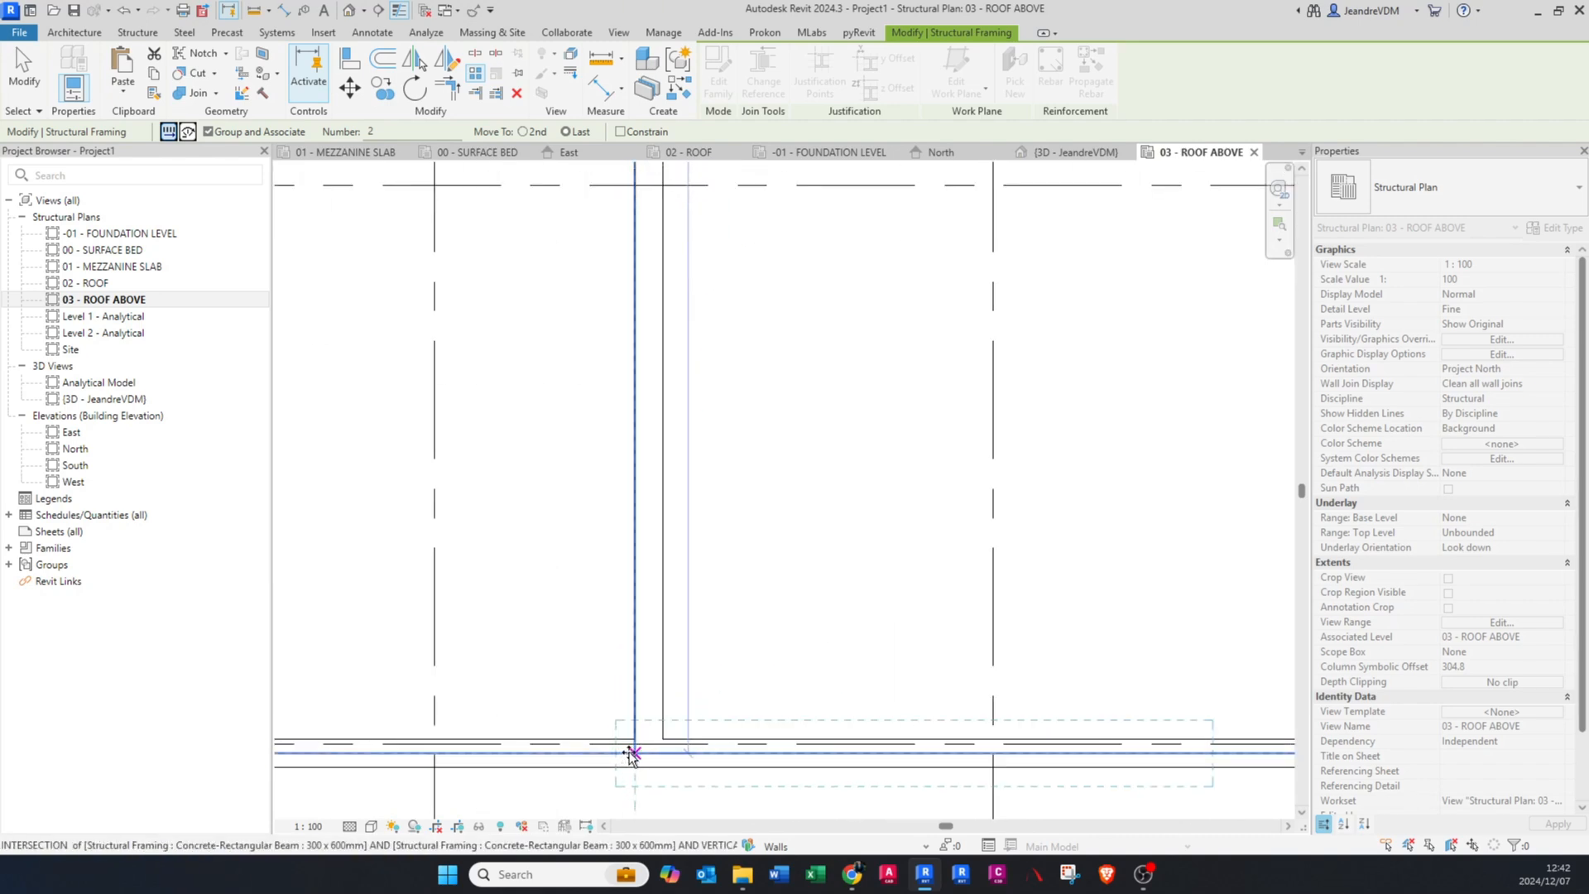
{"action": "scroll", "coordinate": [632, 749], "scroll_direction": "up", "scroll_amount": 2}
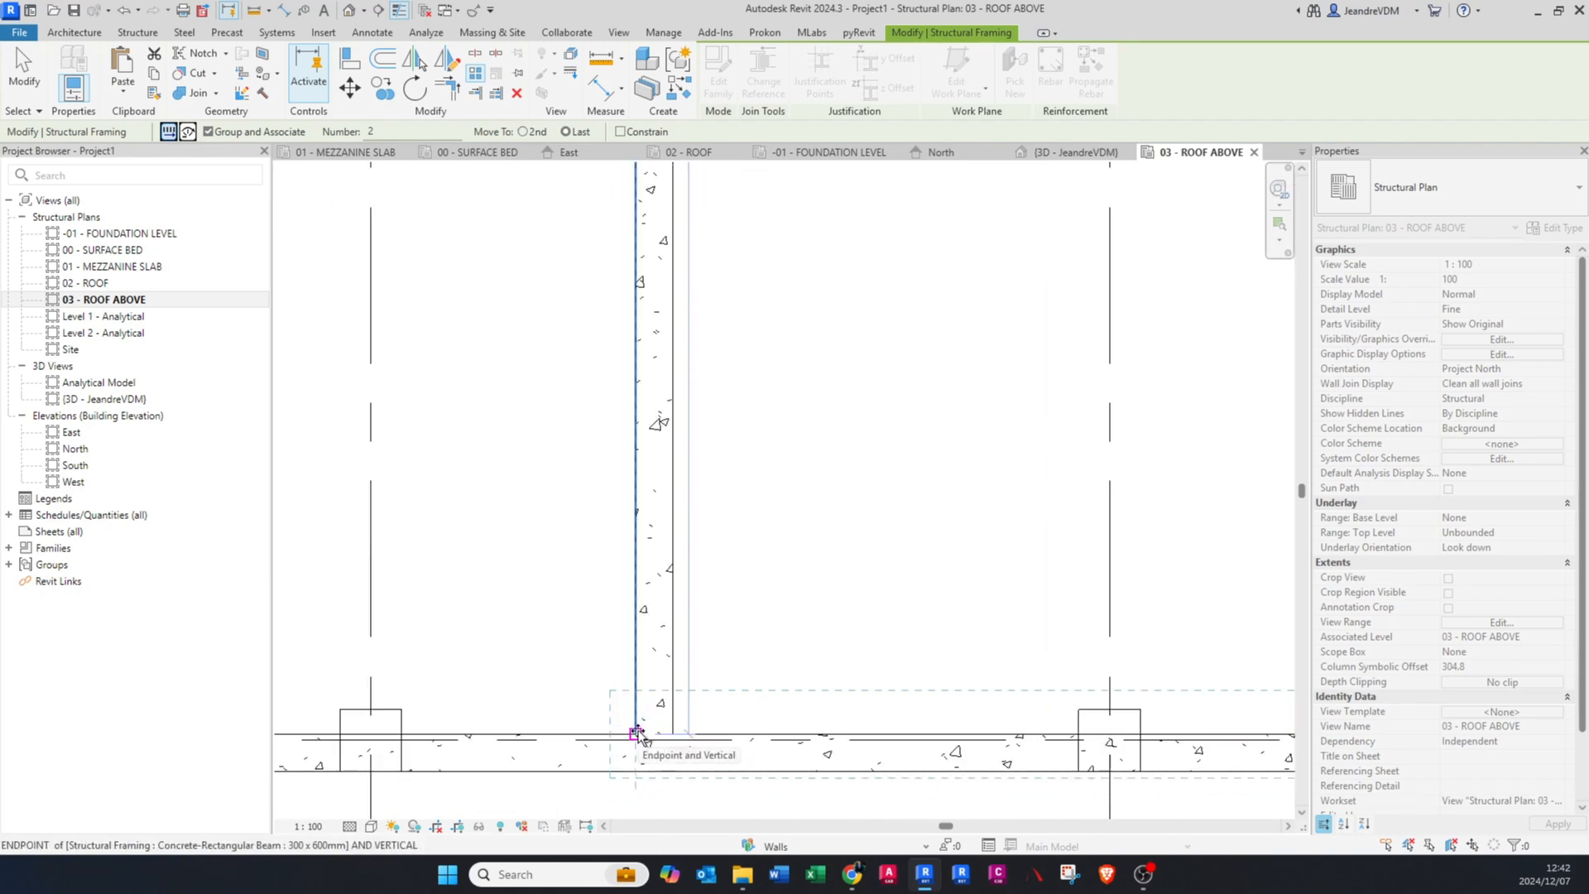
{"action": "scroll", "coordinate": [639, 639], "scroll_direction": "down", "scroll_amount": 2}
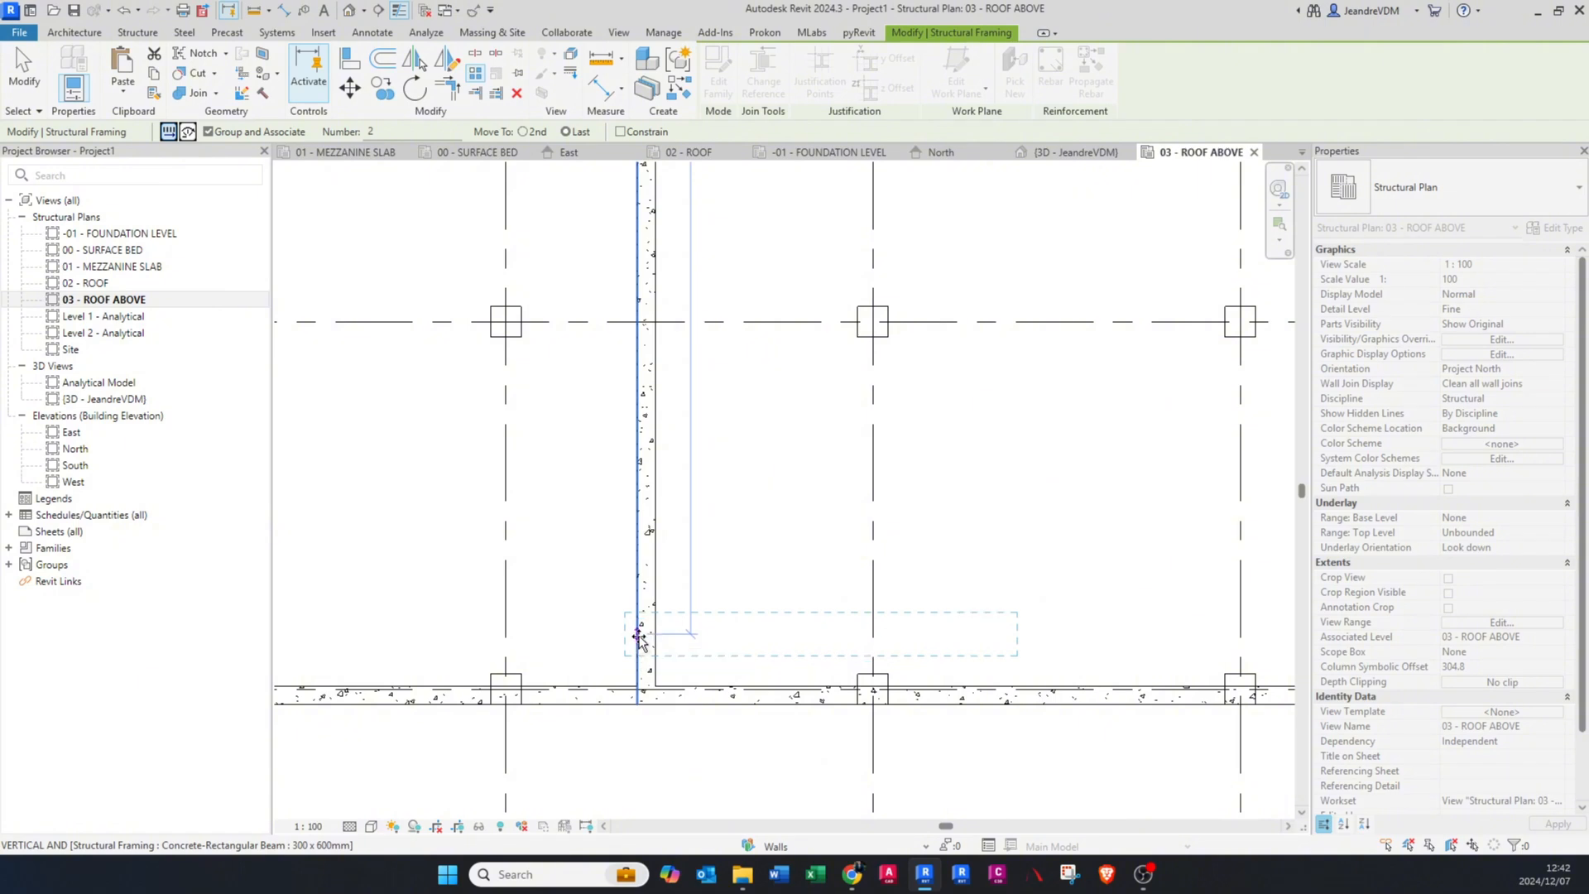
{"action": "left_click", "coordinate": [639, 639]}
{"action": "scroll", "coordinate": [642, 641], "scroll_direction": "down", "scroll_amount": 3}
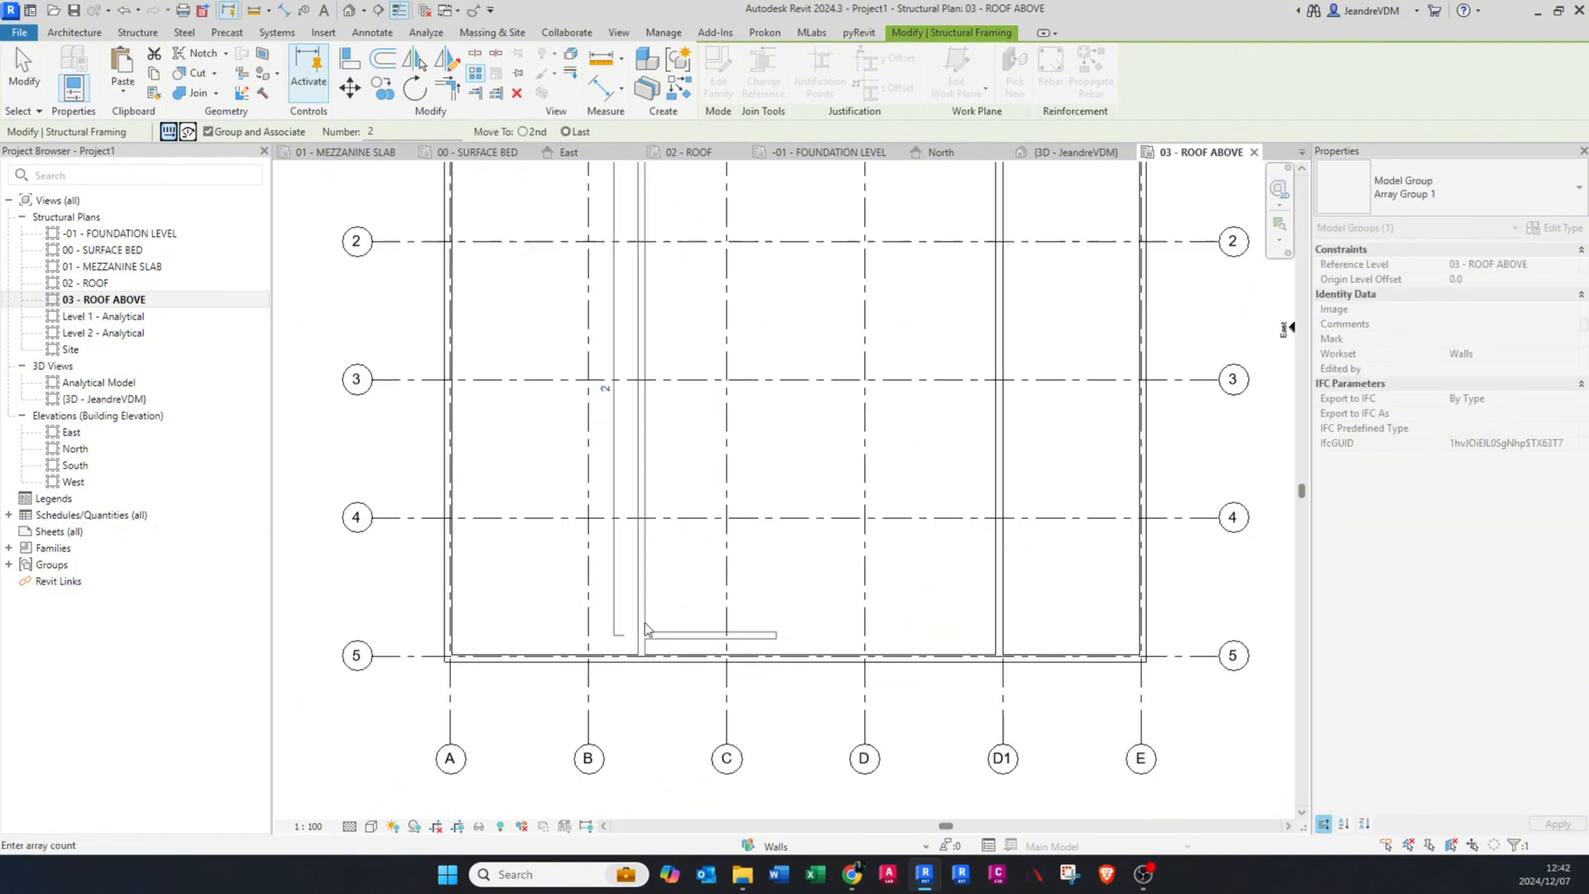
{"action": "middle_click_drag", "start_coordinate": [764, 457], "coordinate": [637, 552]}
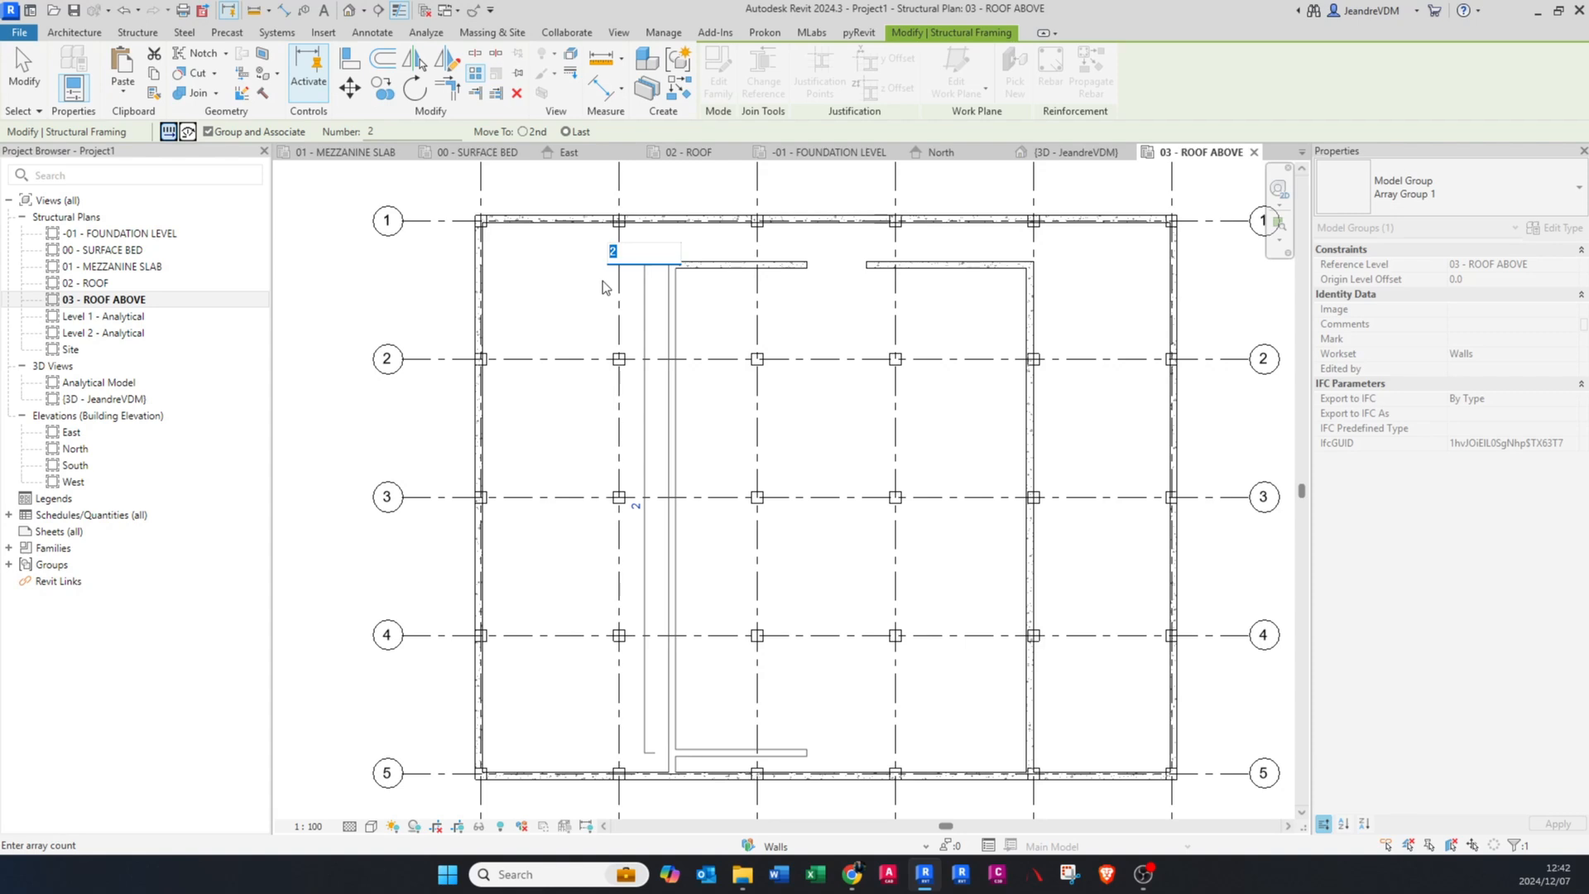
{"action": "key", "text": "Return"}
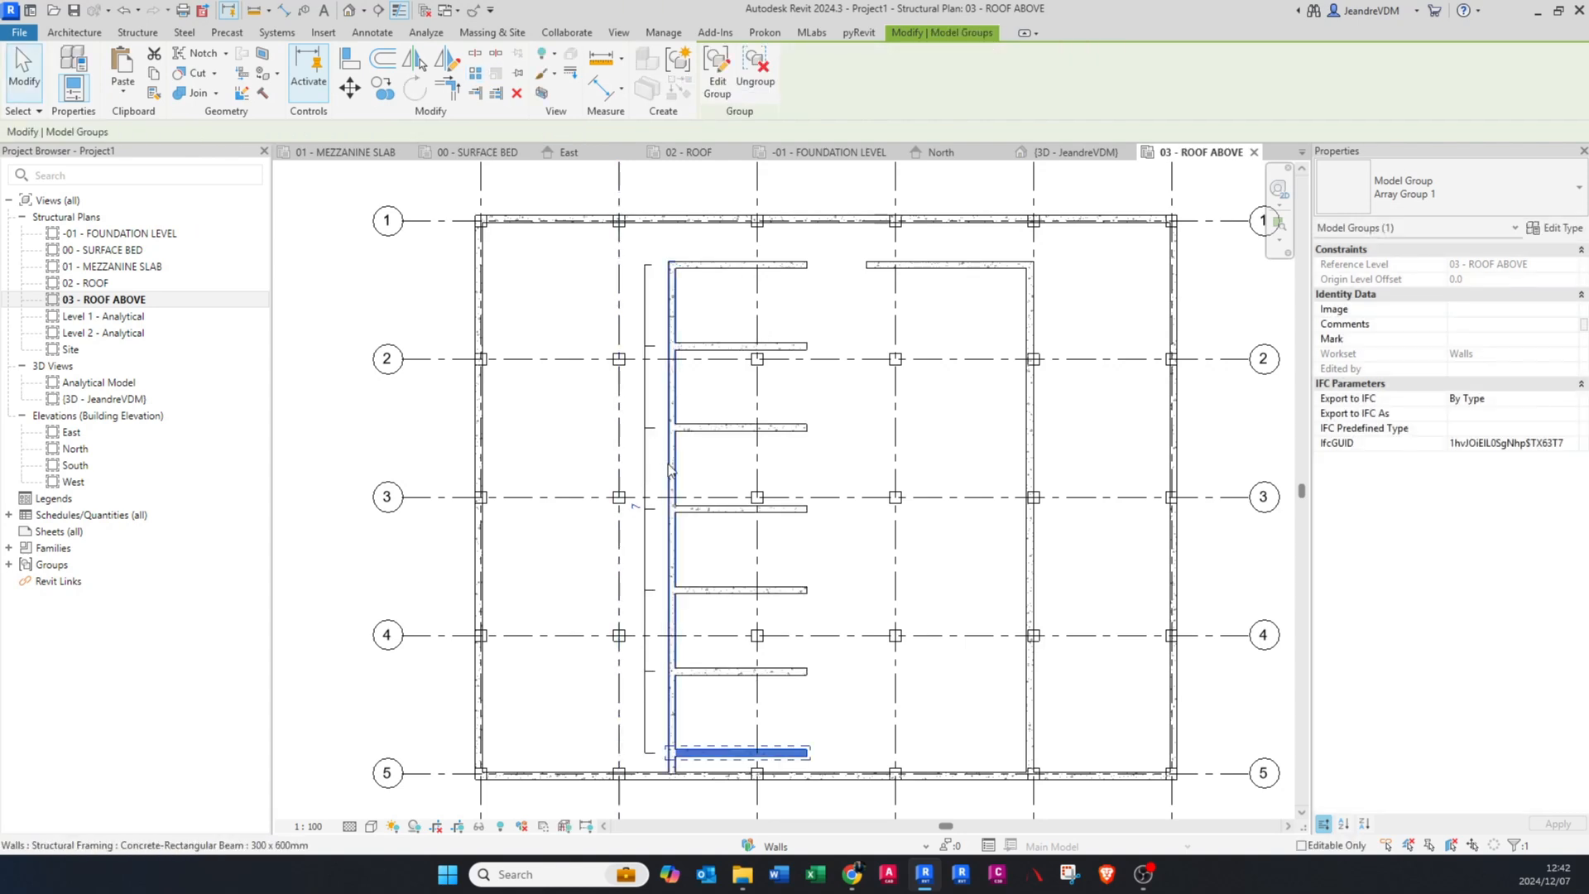
Step: Add an aligned dimension between the centrelines of the two lowest arrayed beams, placed beside the vertical inner beam
{"action": "key", "text": "d"}
{"action": "key", "text": "i"}
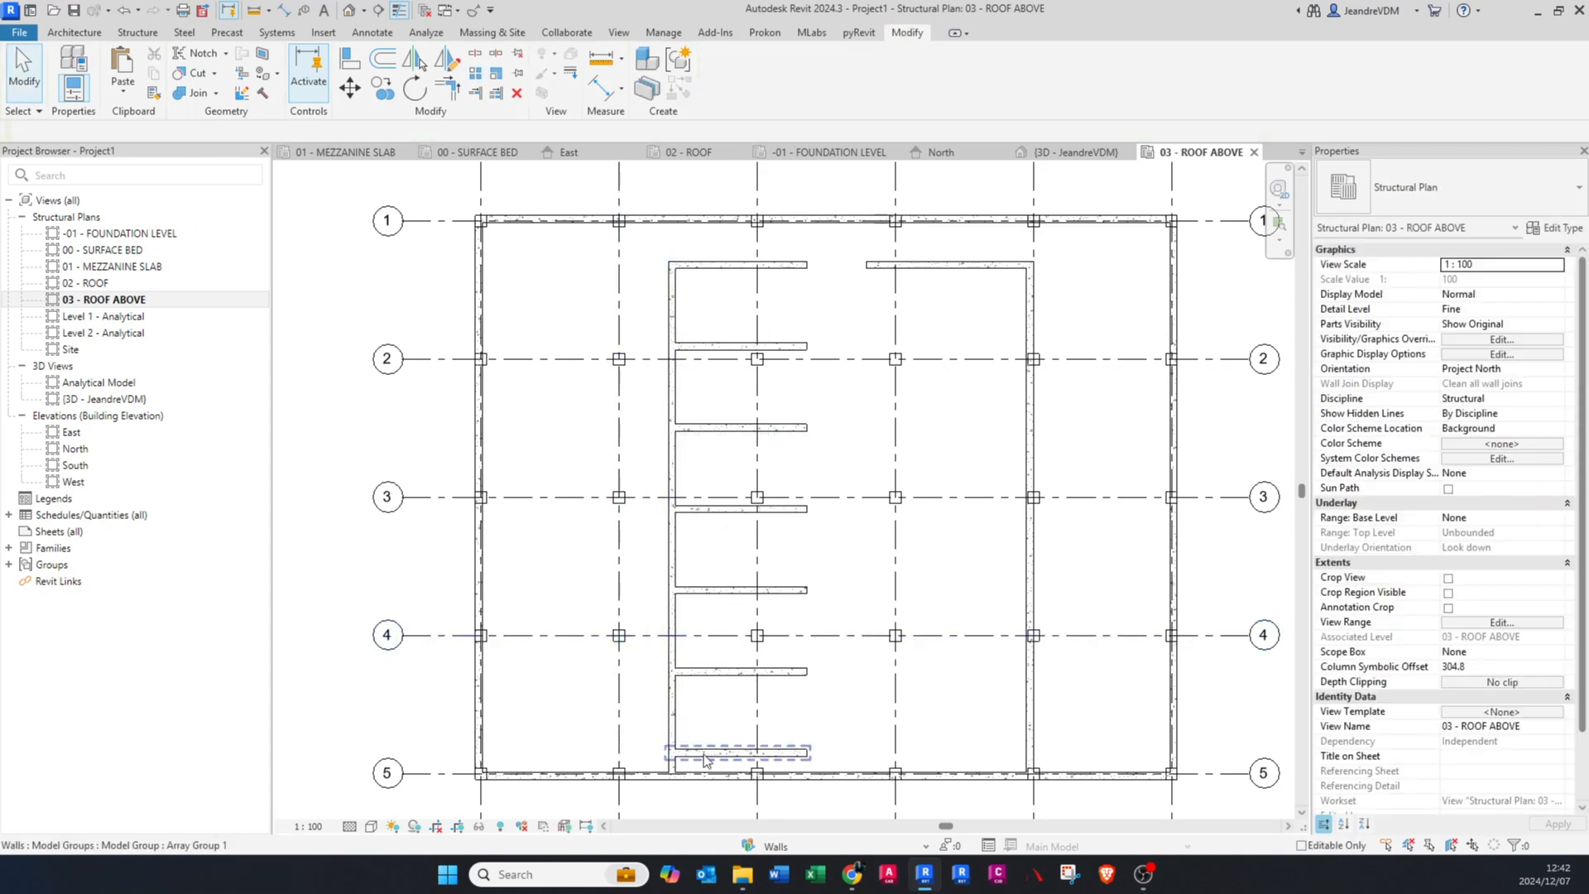
{"action": "scroll", "coordinate": [689, 755], "scroll_direction": "up", "scroll_amount": 2}
{"action": "scroll", "coordinate": [687, 758], "scroll_direction": "up", "scroll_amount": 3}
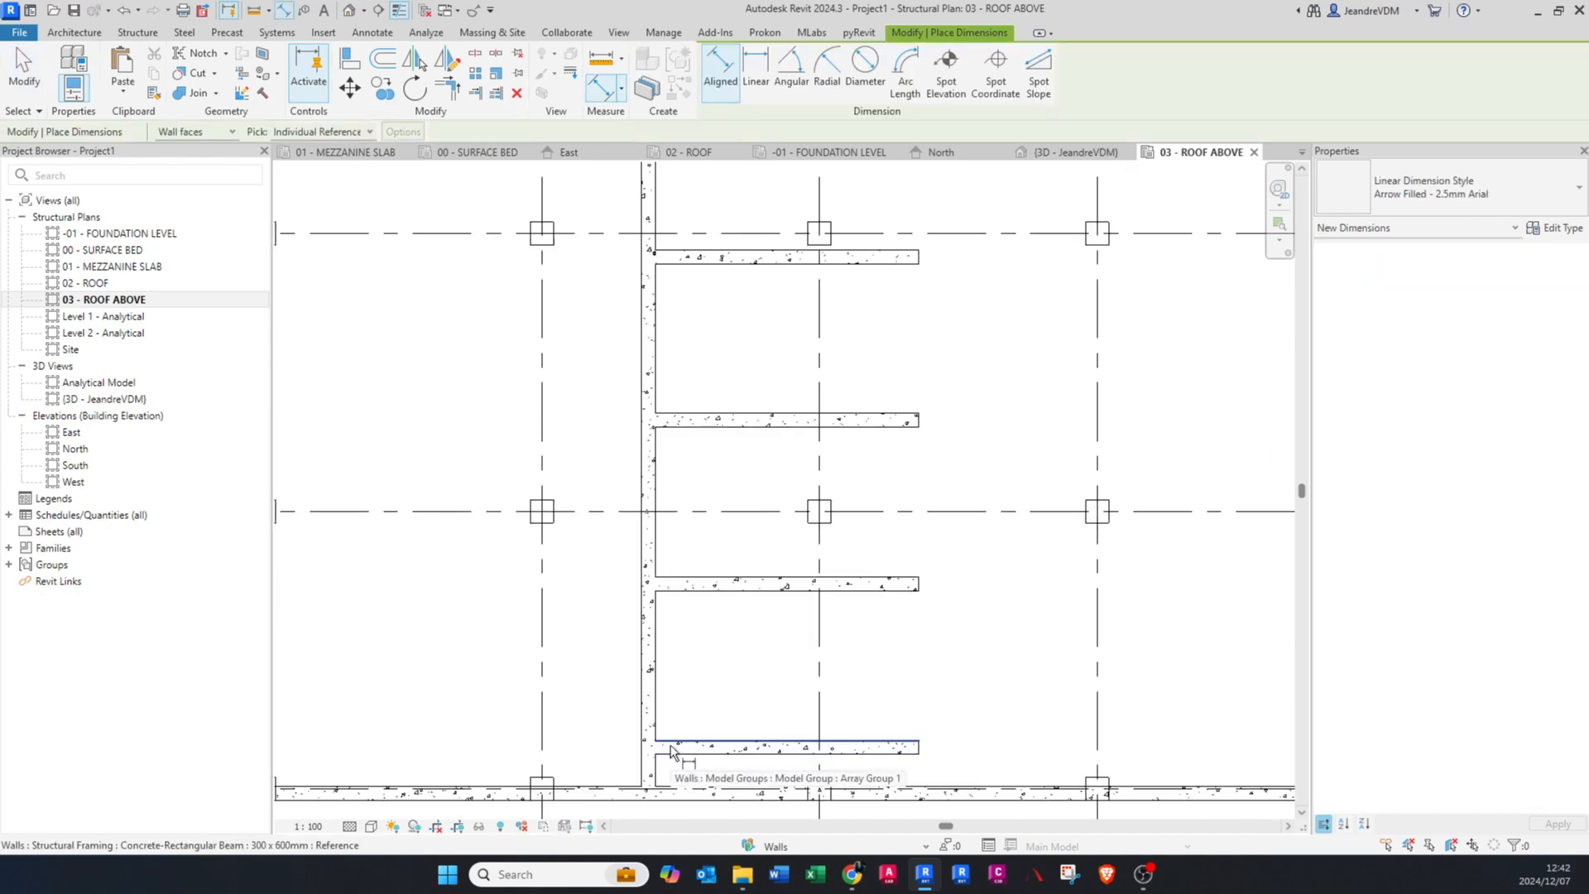
{"action": "scroll", "coordinate": [662, 756], "scroll_direction": "up", "scroll_amount": 1}
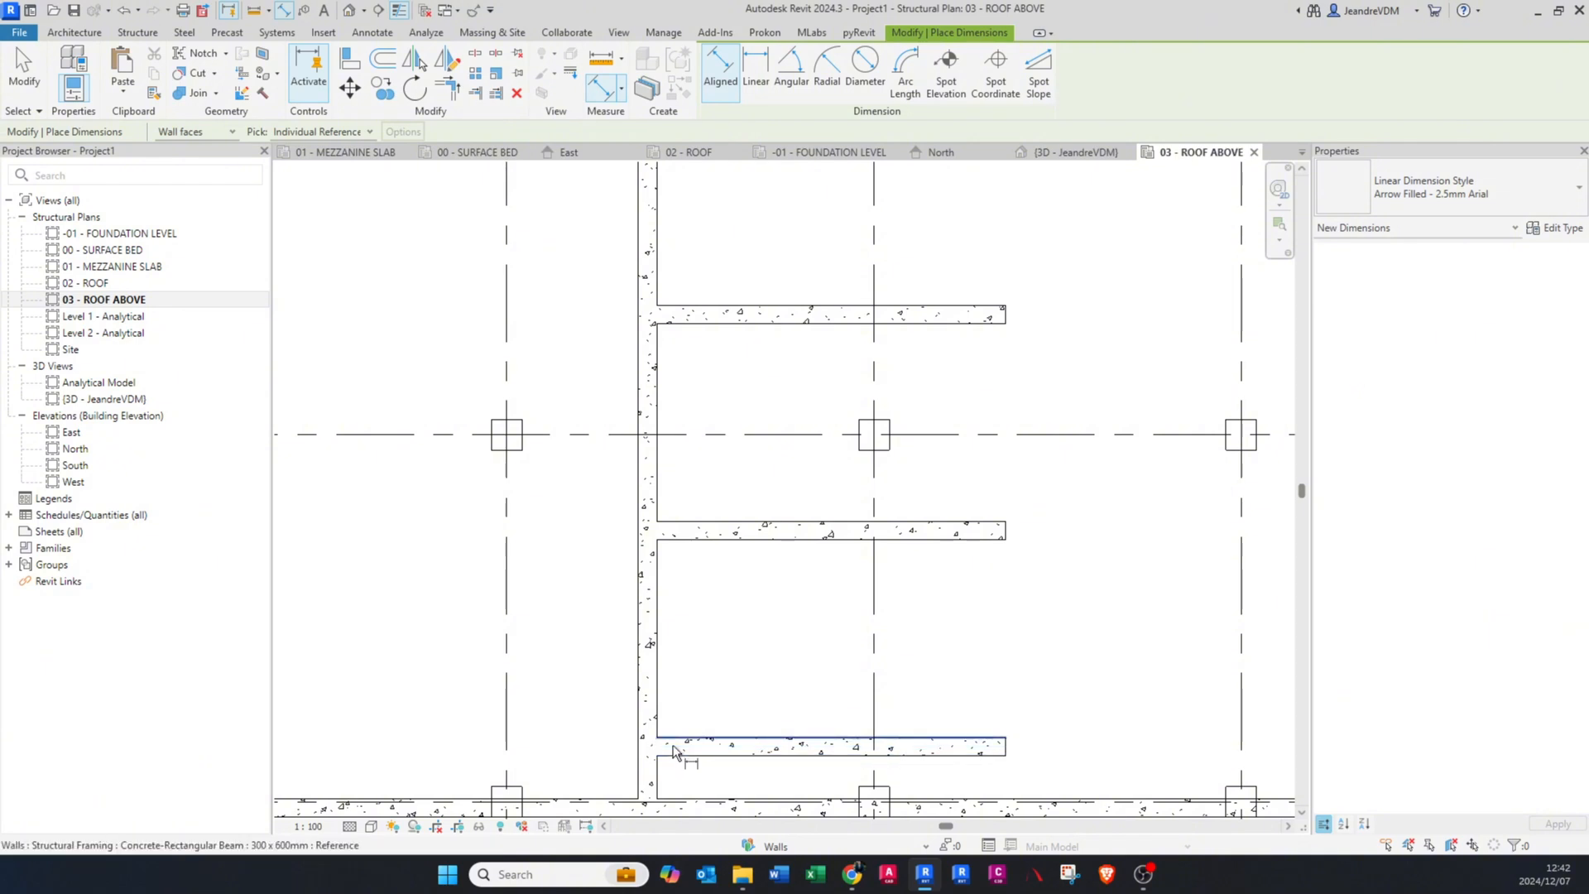
{"action": "left_click", "coordinate": [672, 747]}
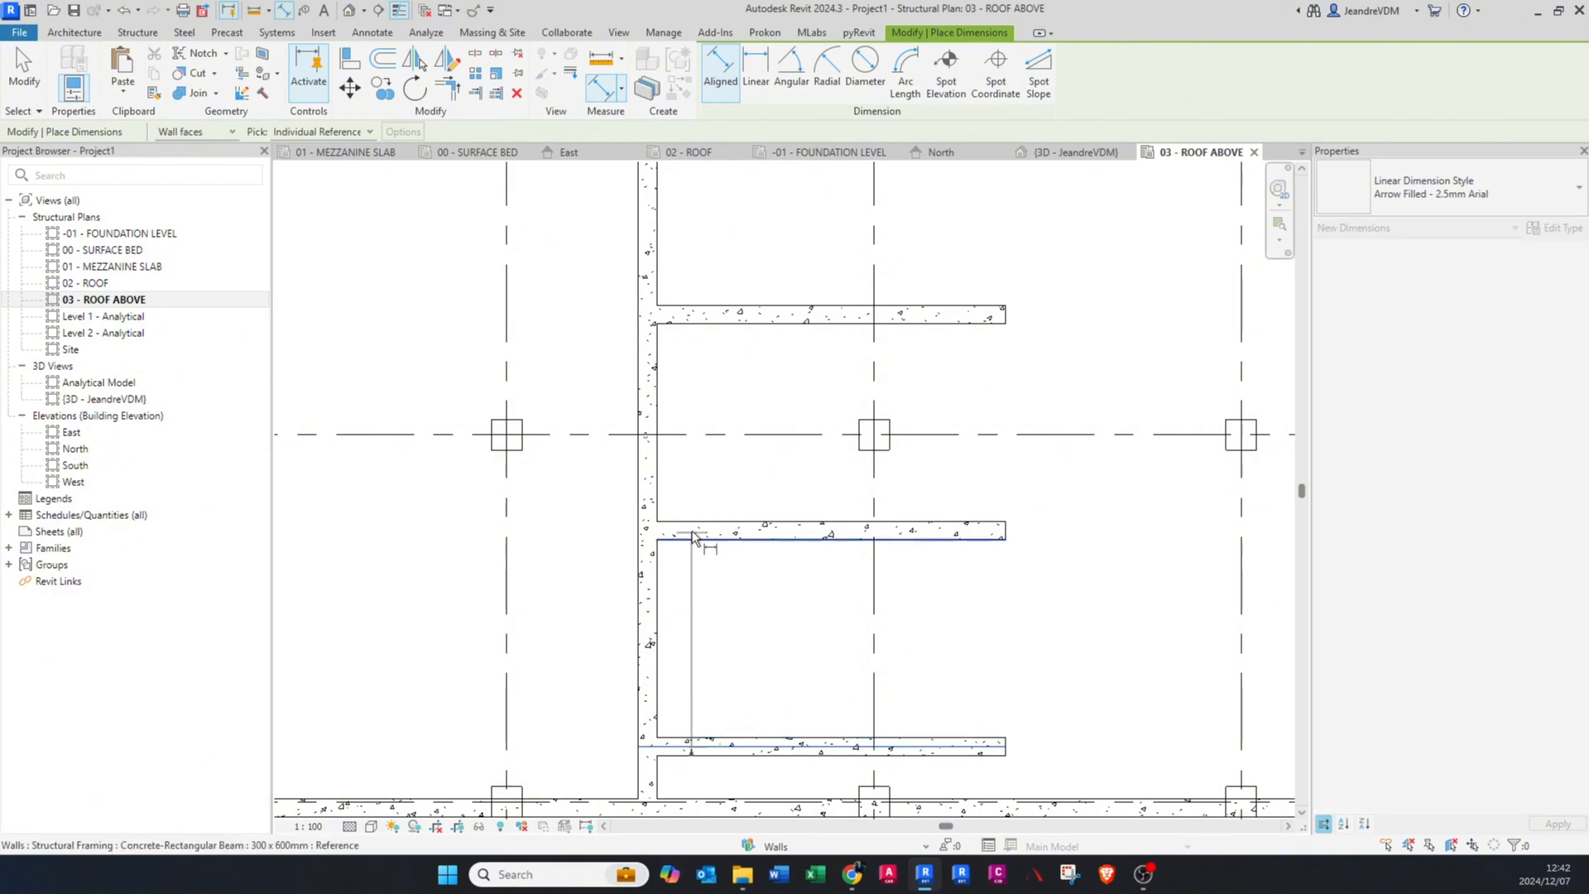
{"action": "left_click", "coordinate": [687, 531]}
{"action": "left_click", "coordinate": [575, 642]}
{"action": "key", "text": "Escape"}
{"action": "key", "text": "Escape"}
{"action": "scroll", "coordinate": [657, 696], "scroll_direction": "down", "scroll_amount": 4}
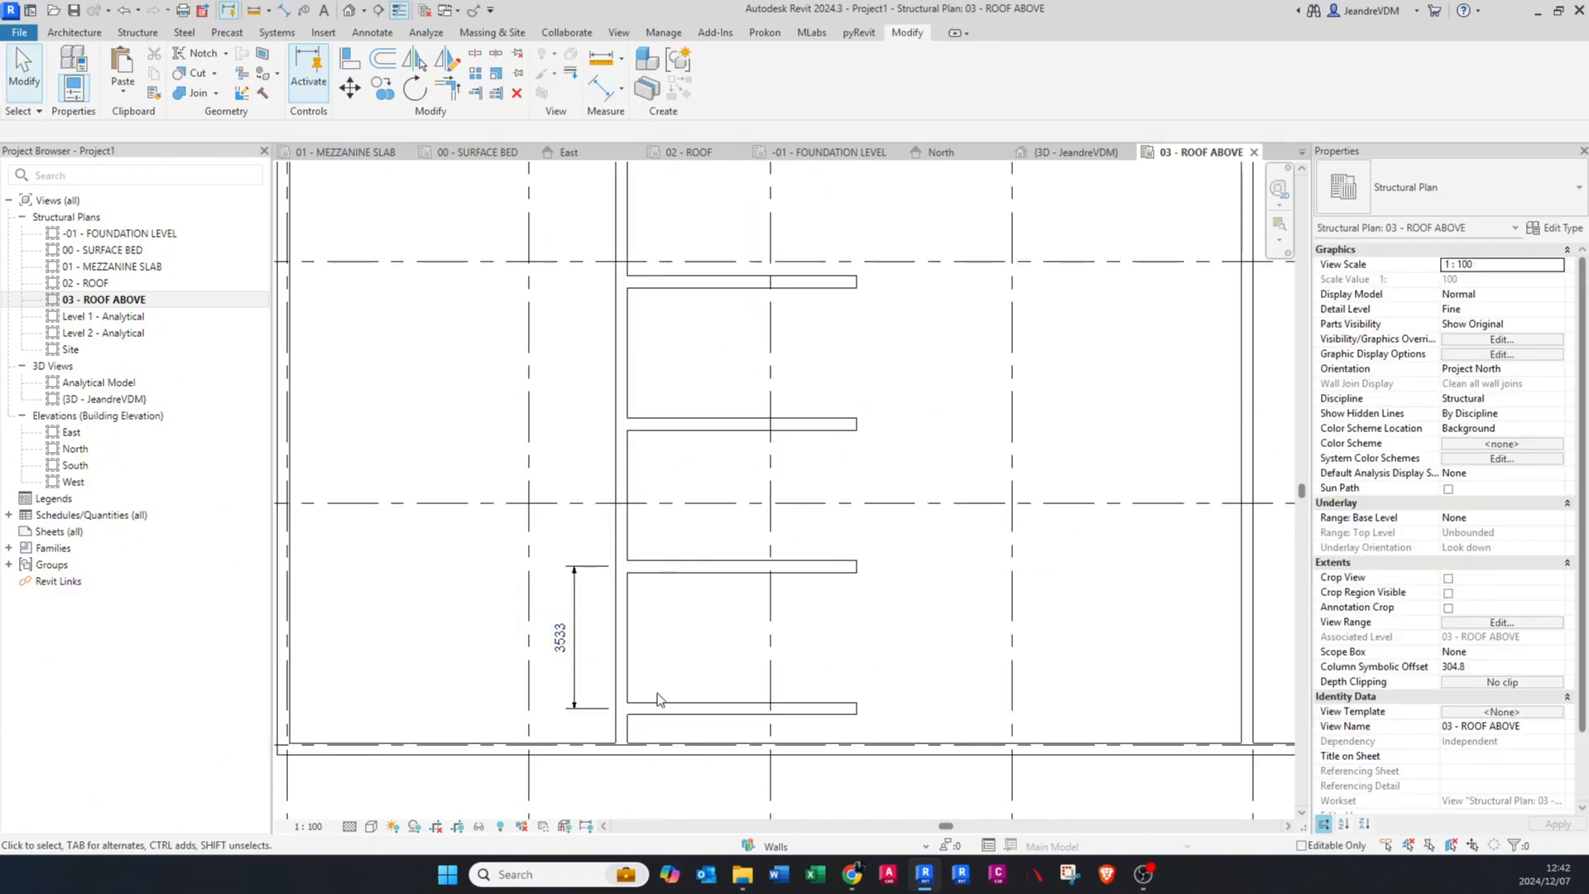
{"action": "left_click", "coordinate": [653, 702]}
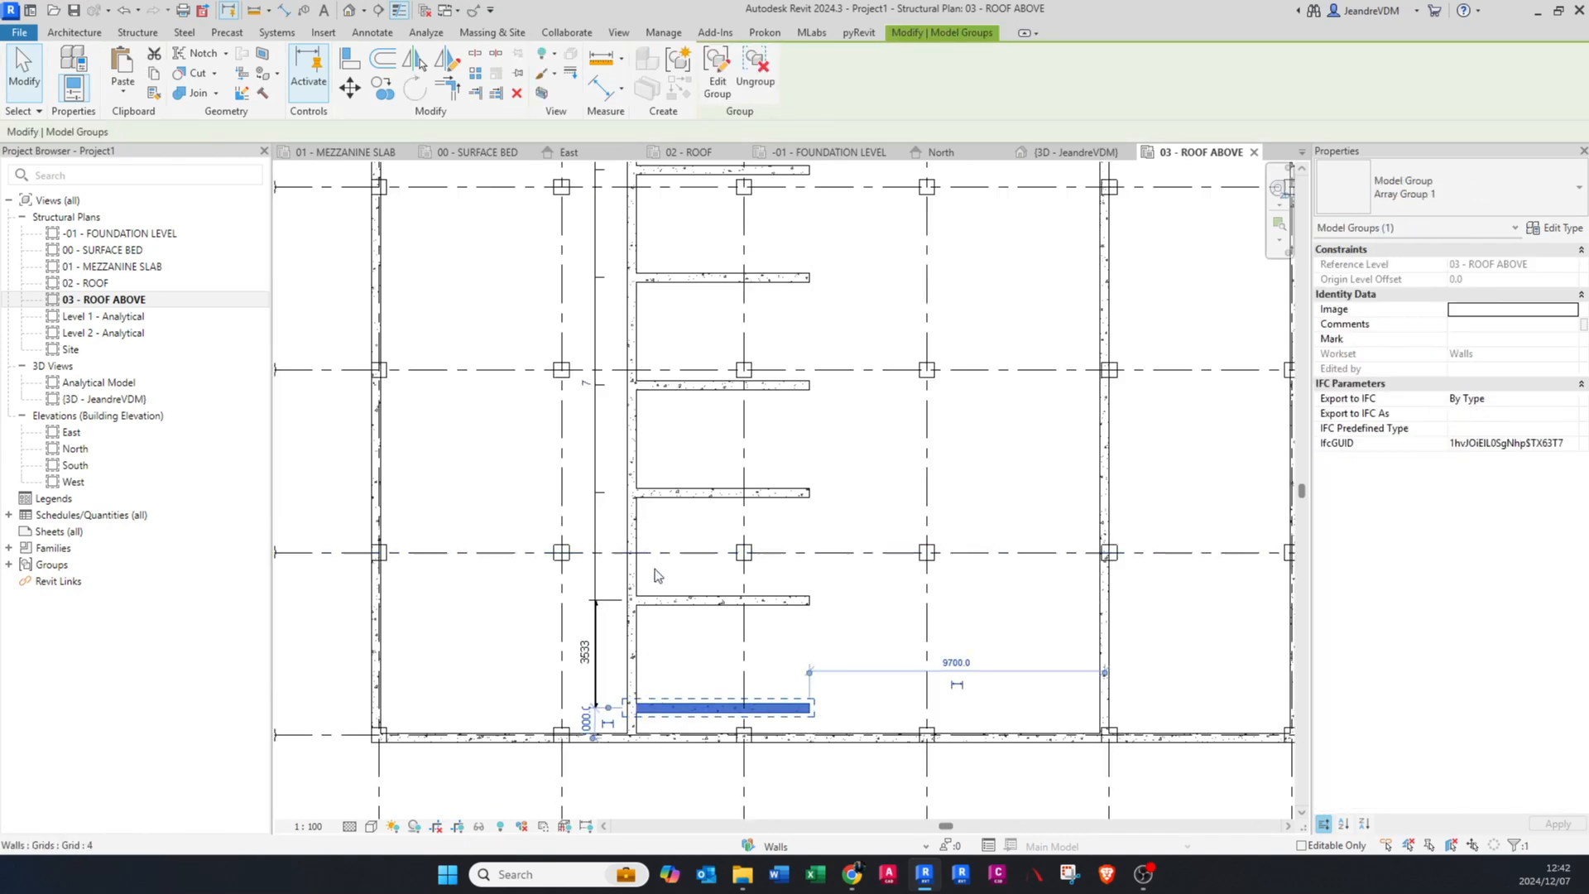
{"action": "key", "text": "Escape"}
{"action": "scroll", "coordinate": [682, 684], "scroll_direction": "up", "scroll_amount": 2}
{"action": "key", "text": "d"}
{"action": "key", "text": "i"}
{"action": "scroll", "coordinate": [700, 725], "scroll_direction": "up", "scroll_amount": 2}
{"action": "scroll", "coordinate": [699, 719], "scroll_direction": "up", "scroll_amount": 2}
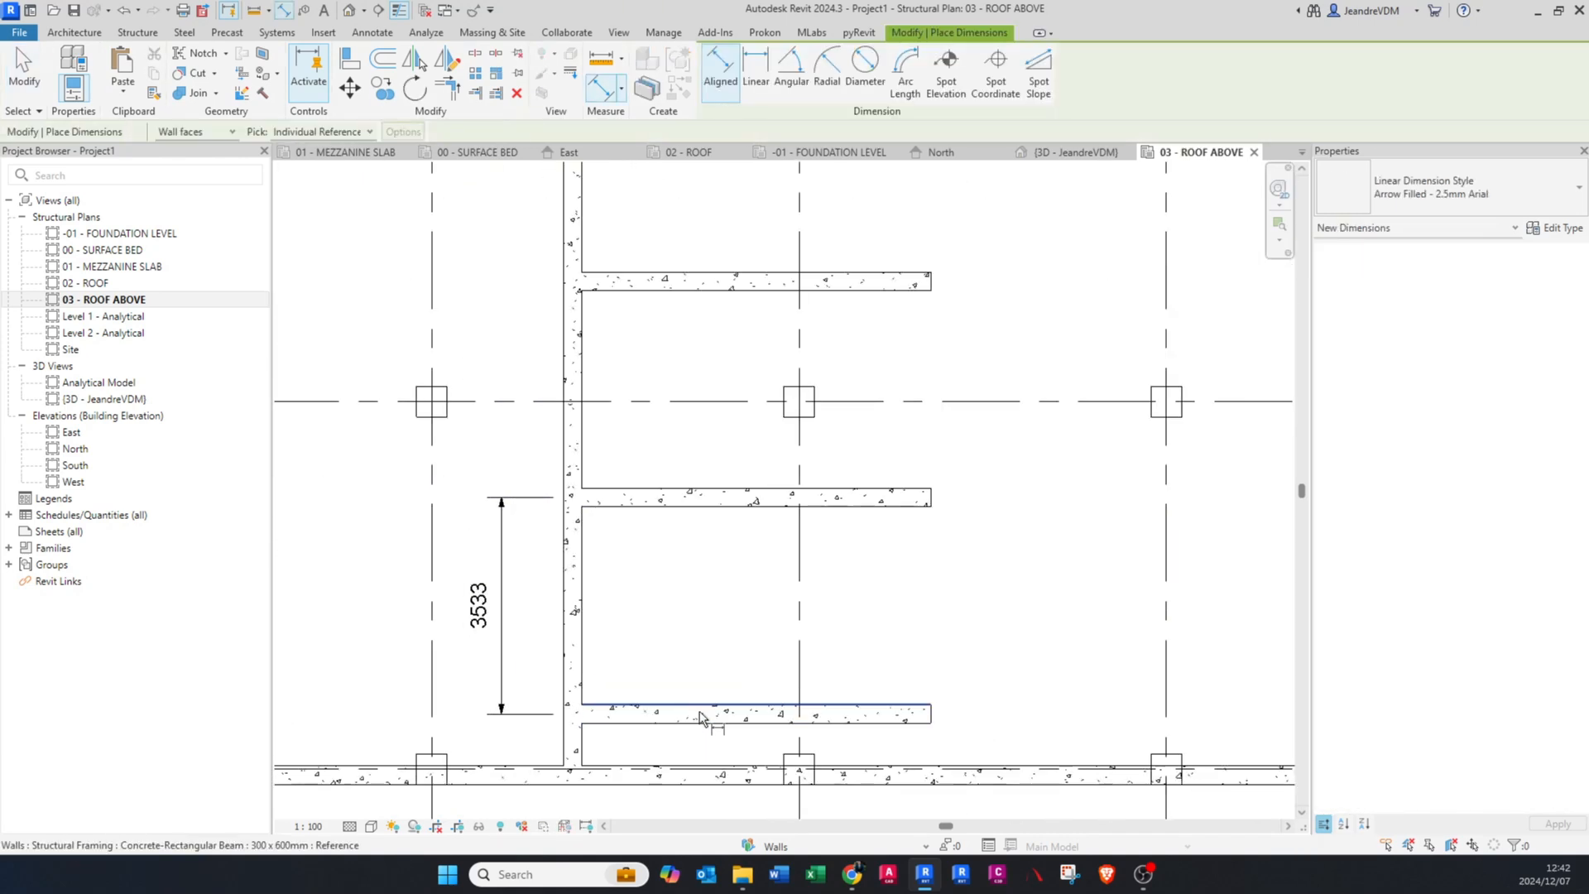
{"action": "left_click", "coordinate": [699, 718]}
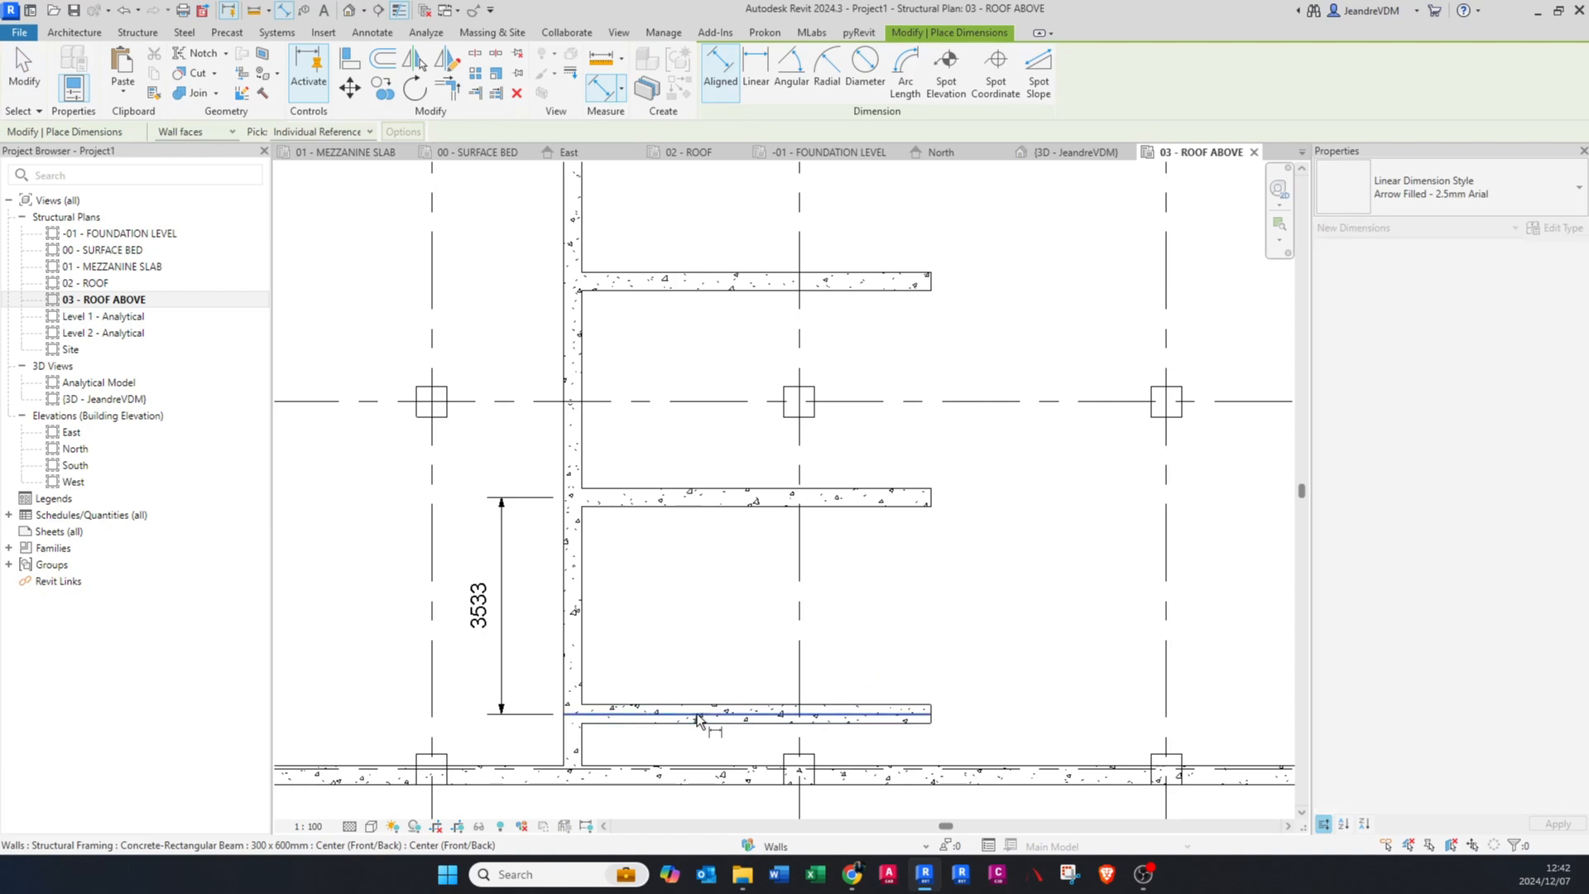
{"action": "scroll", "coordinate": [708, 497], "scroll_direction": "down", "scroll_amount": 3}
{"action": "scroll", "coordinate": [709, 241], "scroll_direction": "up", "scroll_amount": 3}
{"action": "left_click", "coordinate": [706, 230]}
{"action": "scroll", "coordinate": [706, 232], "scroll_direction": "down", "scroll_amount": 3}
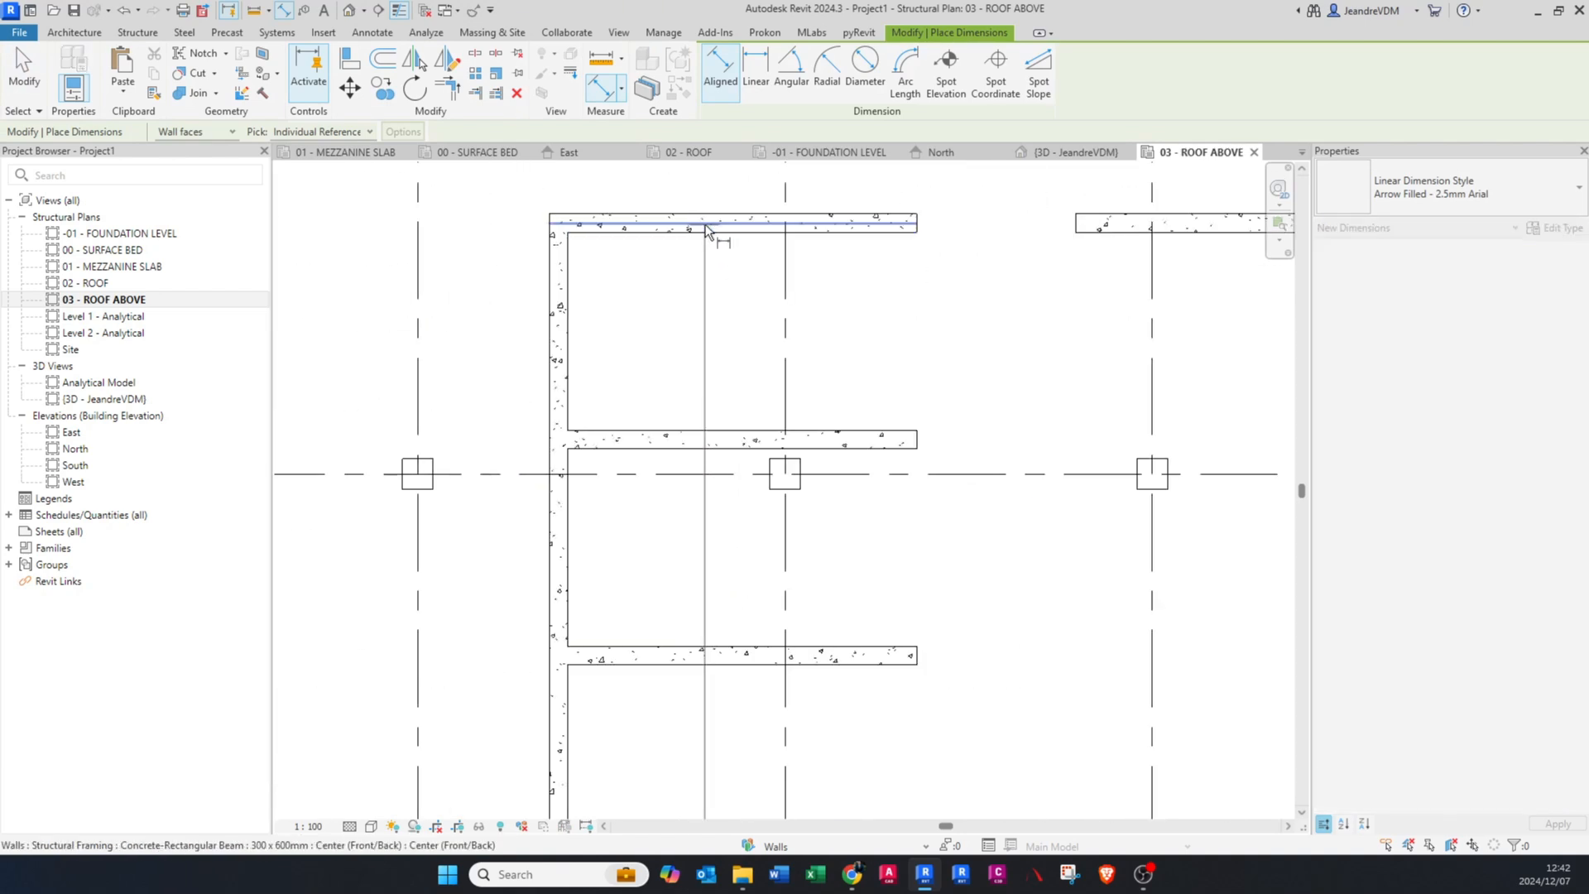
{"action": "scroll", "coordinate": [654, 787], "scroll_direction": "up", "scroll_amount": 3}
{"action": "key", "text": "Escape"}
{"action": "key", "text": "Escape"}
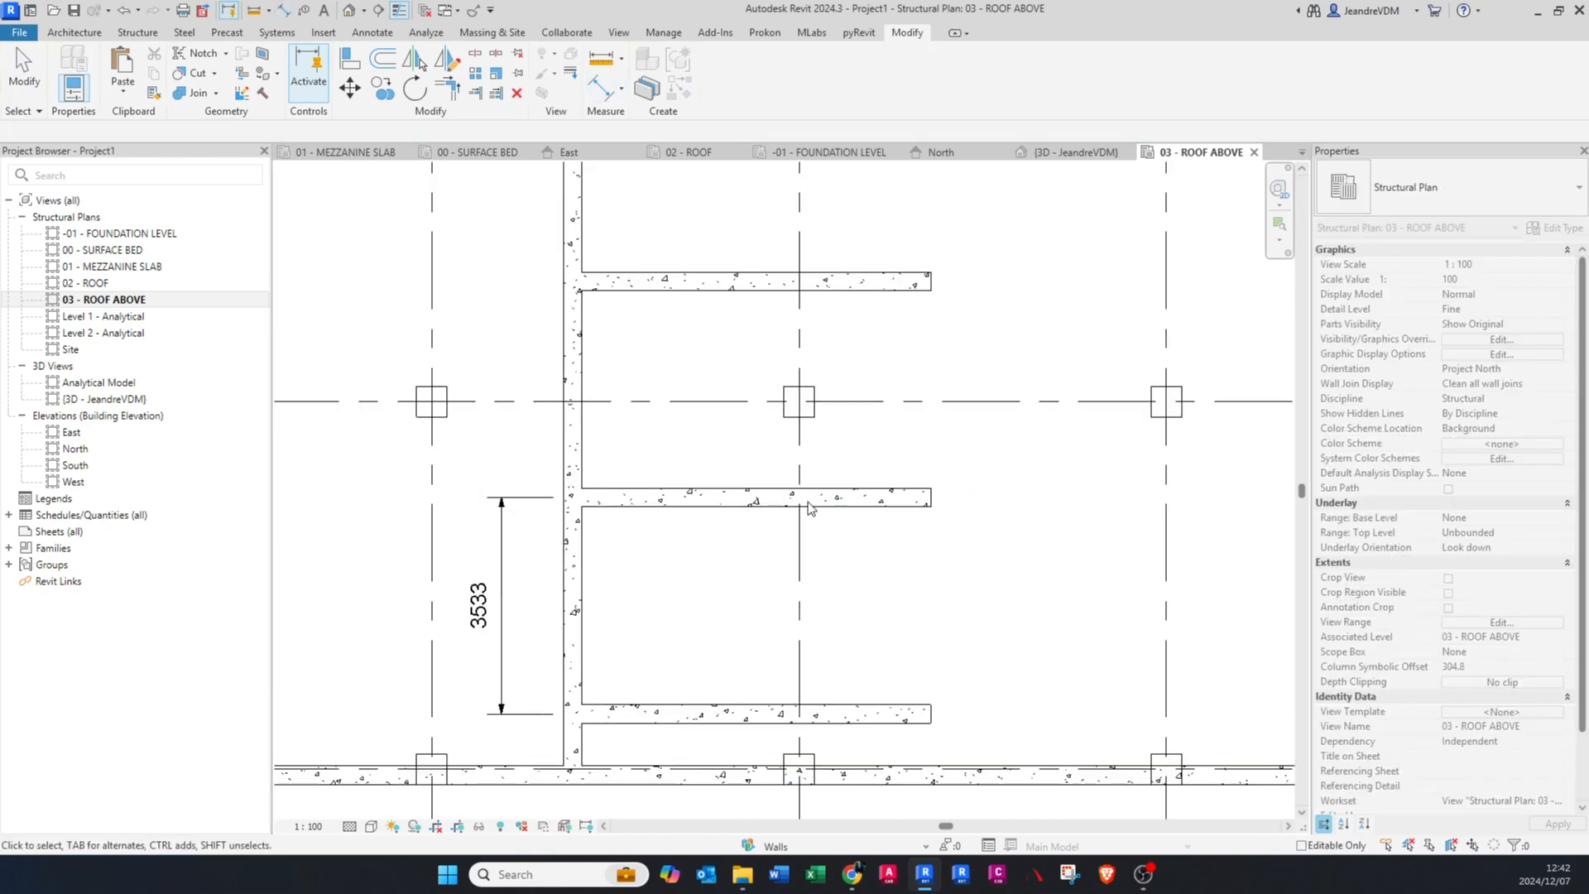
Step: Delete the spacing dimension between the two lowest arrayed beams
{"action": "scroll", "coordinate": [725, 499], "scroll_direction": "down", "scroll_amount": 3}
{"action": "left_click", "coordinate": [622, 608]}
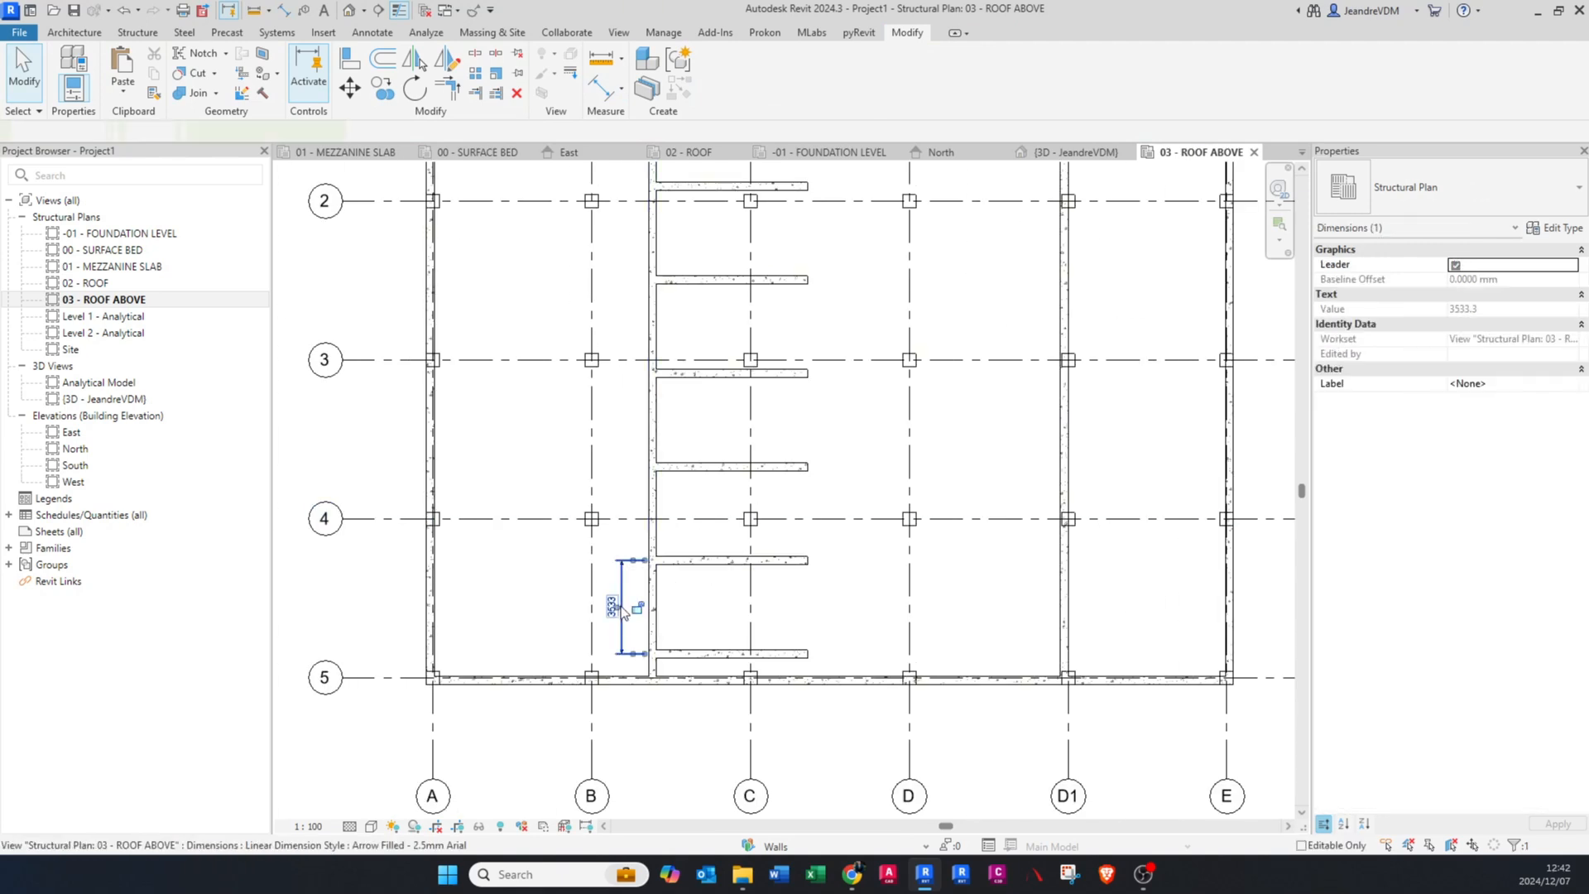
{"action": "key", "text": "Delete"}
Step: Pin the uppermost inner beam piece that crosses grid D
{"action": "middle_click_drag", "start_coordinate": [681, 351], "coordinate": [694, 551]}
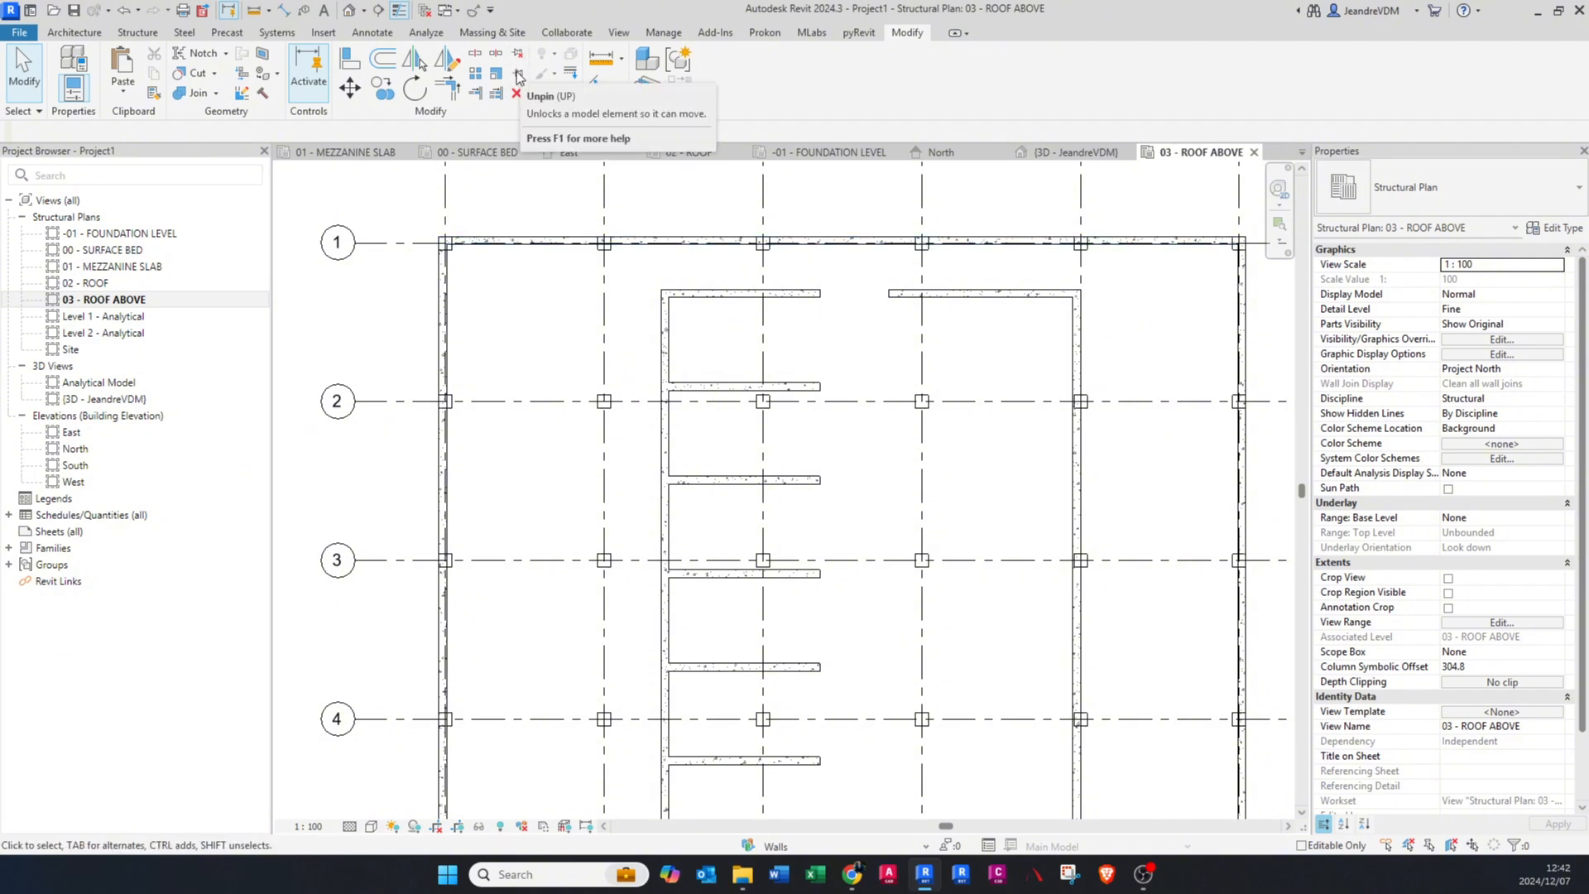
{"action": "middle_click_drag", "start_coordinate": [677, 319], "coordinate": [644, 429]}
{"action": "scroll", "coordinate": [646, 428], "scroll_direction": "up", "scroll_amount": 2}
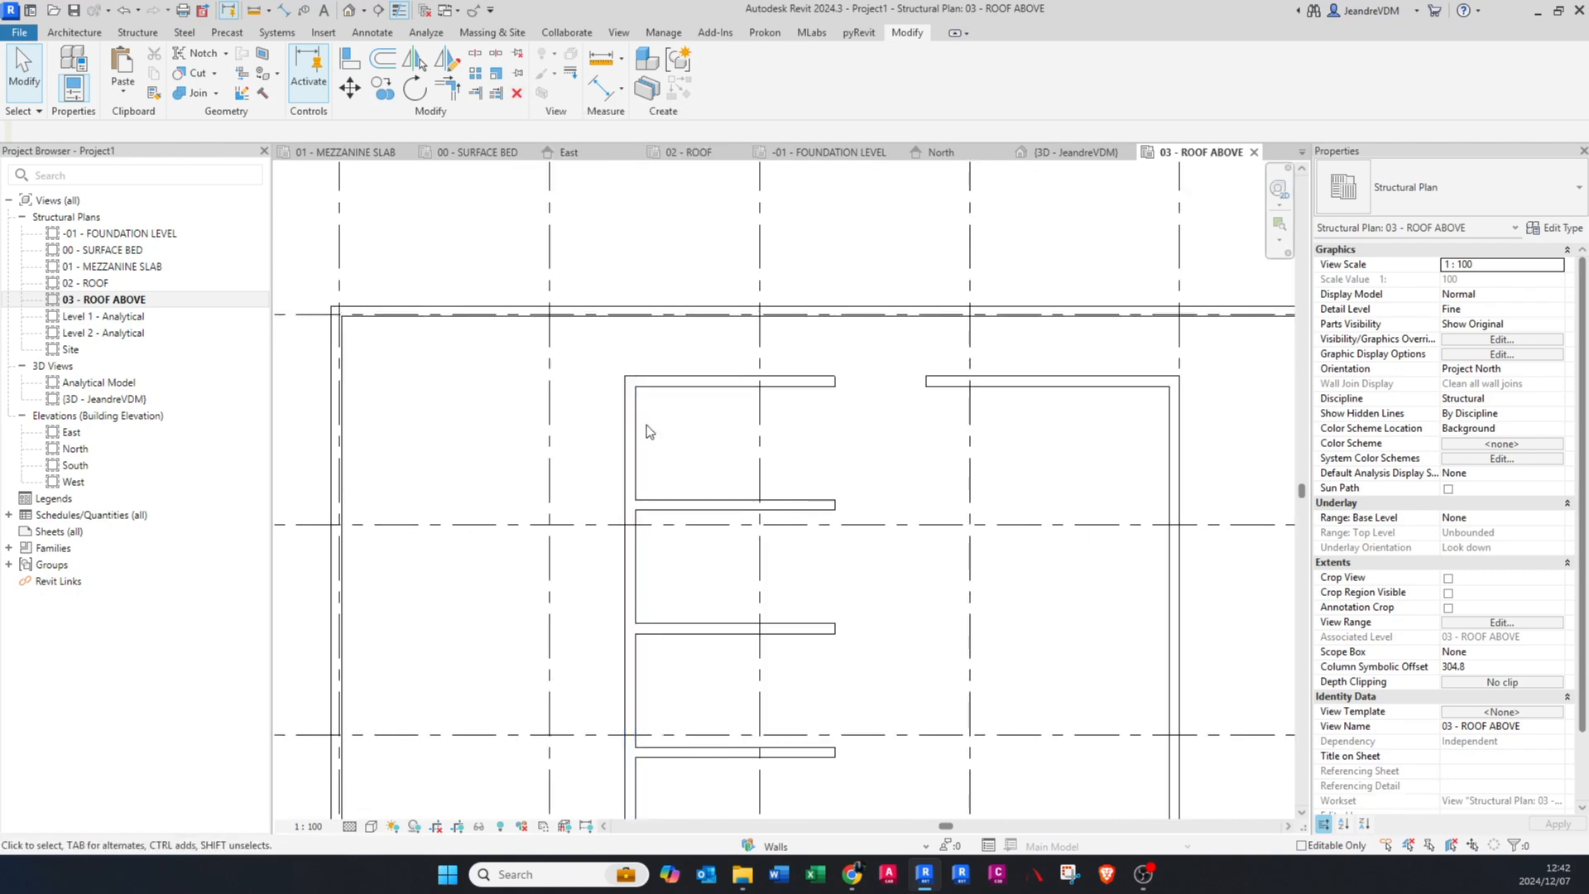
{"action": "middle_click_drag", "start_coordinate": [892, 433], "coordinate": [667, 428]}
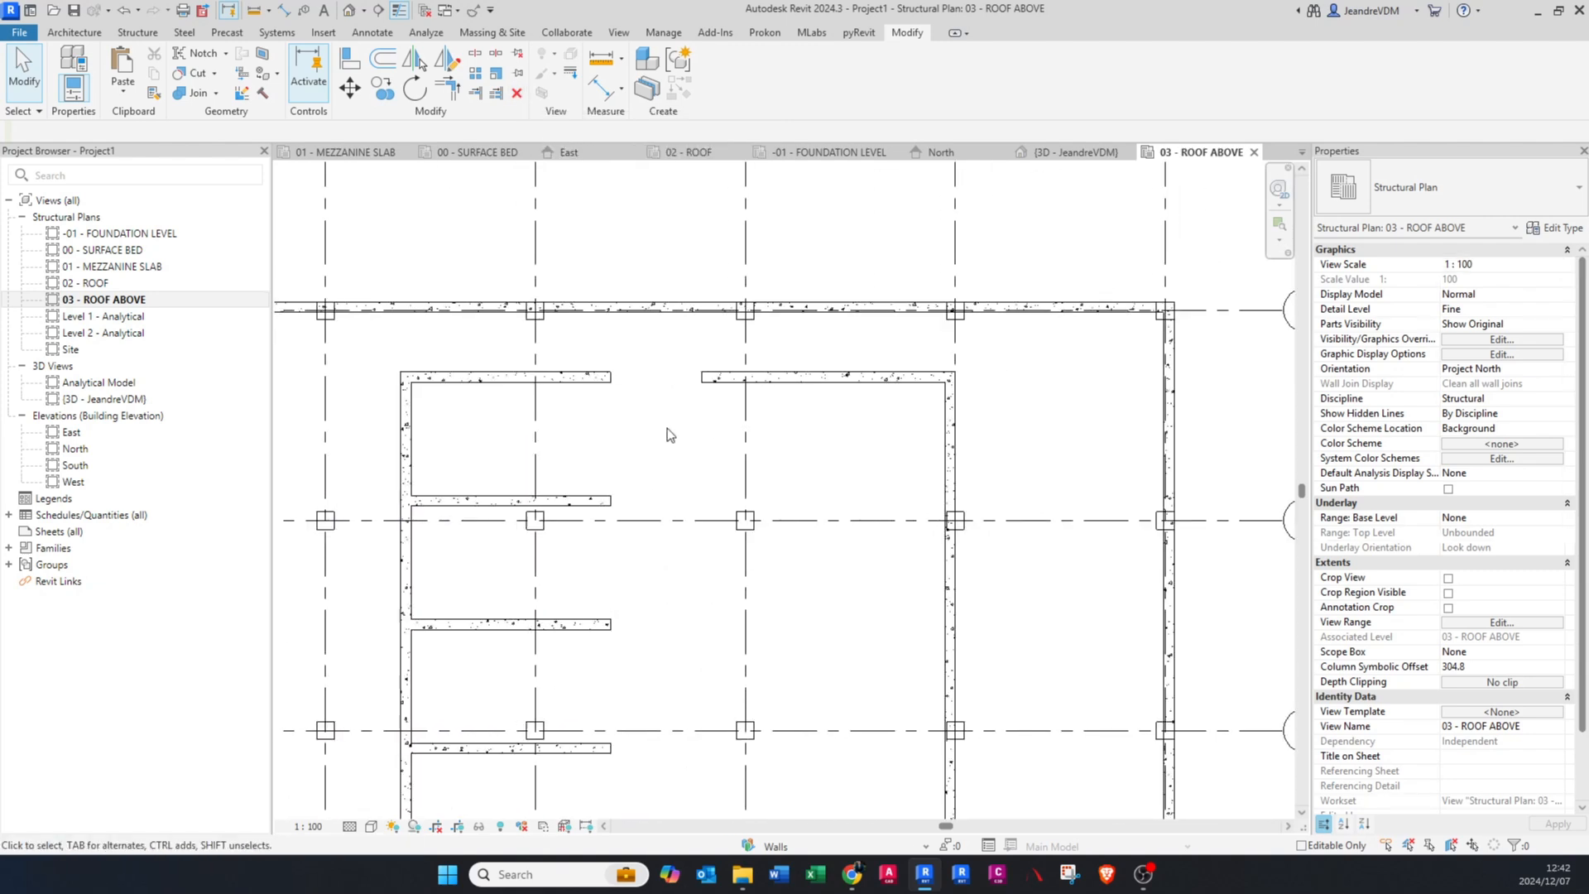
{"action": "left_click", "coordinate": [830, 378]}
{"action": "scroll", "coordinate": [828, 378], "scroll_direction": "up", "scroll_amount": 2}
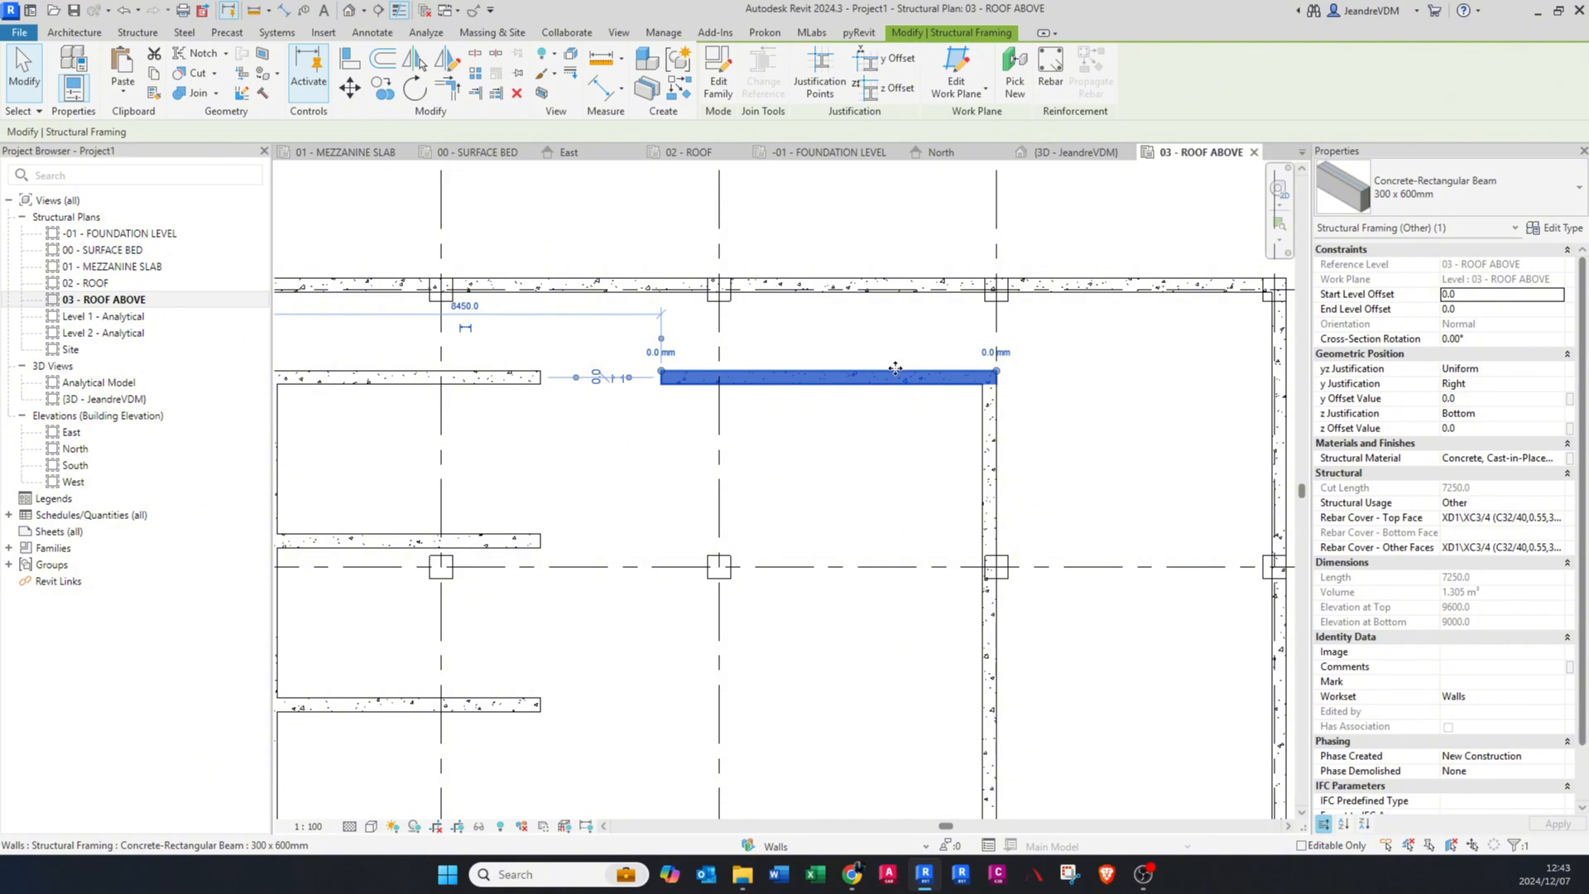
{"action": "left_click", "coordinate": [518, 81]}
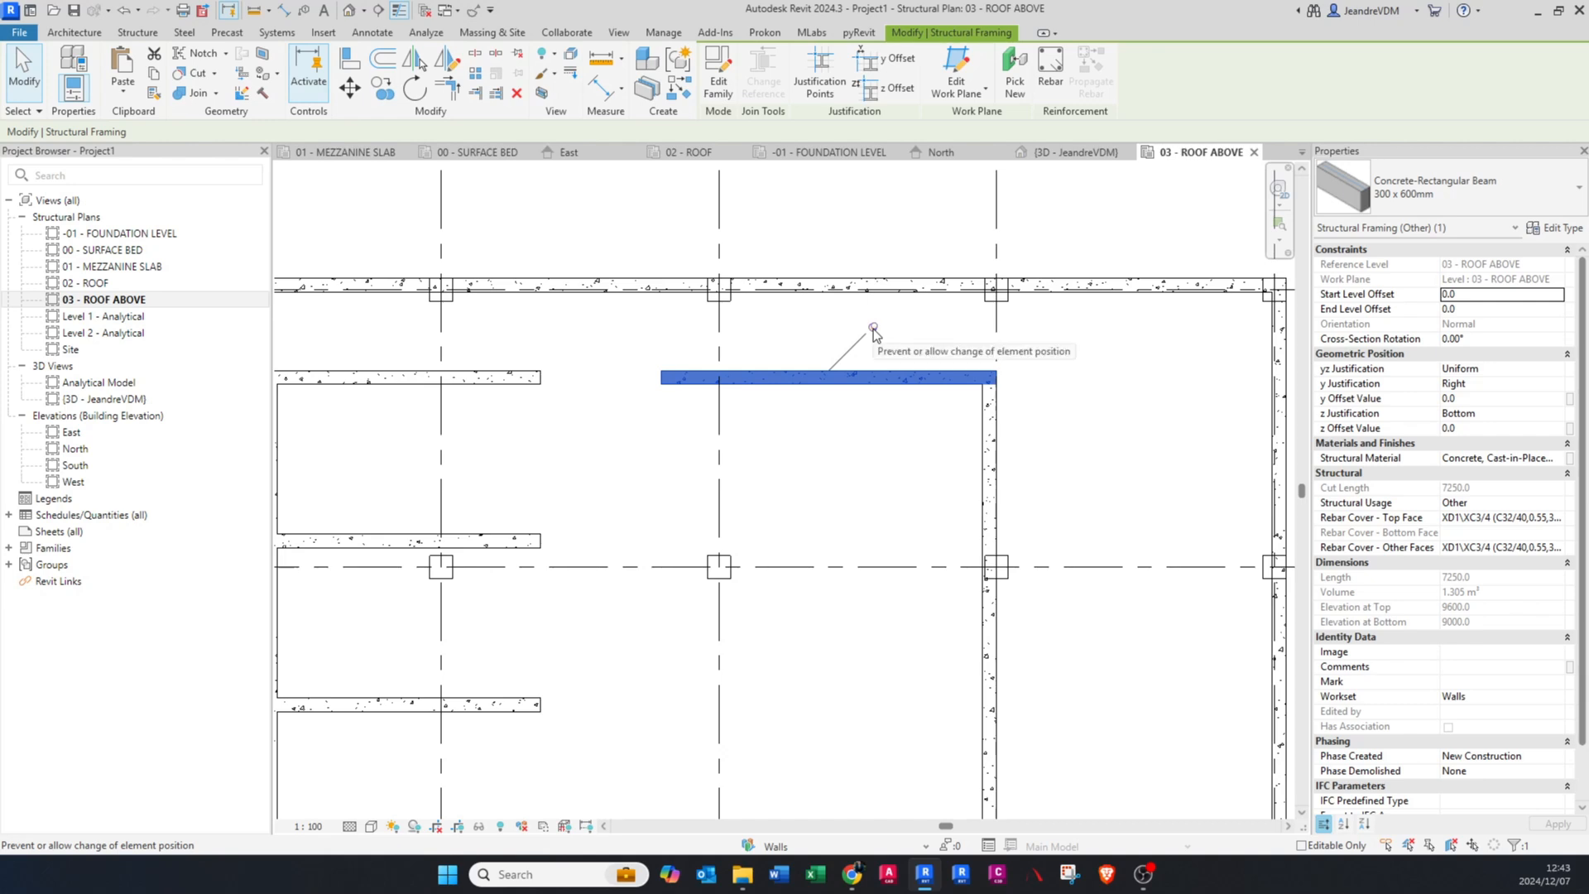
Step: Try to move the pinned beam piece crossing grid D downwards
{"action": "left_click_drag", "start_coordinate": [861, 379], "coordinate": [841, 486]}
{"action": "key", "text": "Escape"}
{"action": "left_click", "coordinate": [851, 385]}
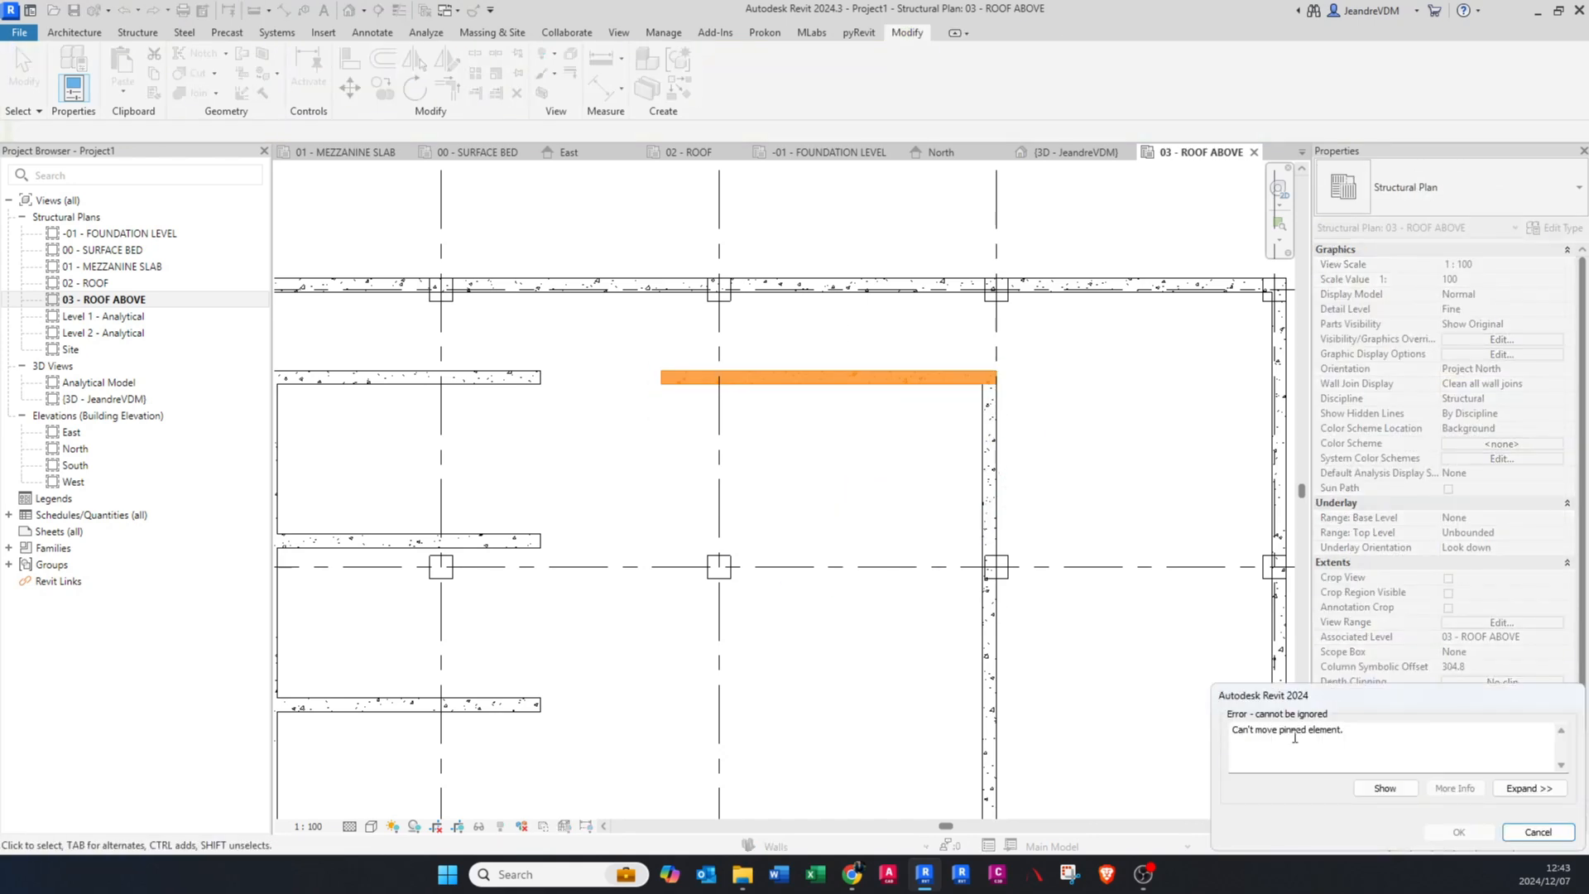
{"action": "key", "text": "Escape"}
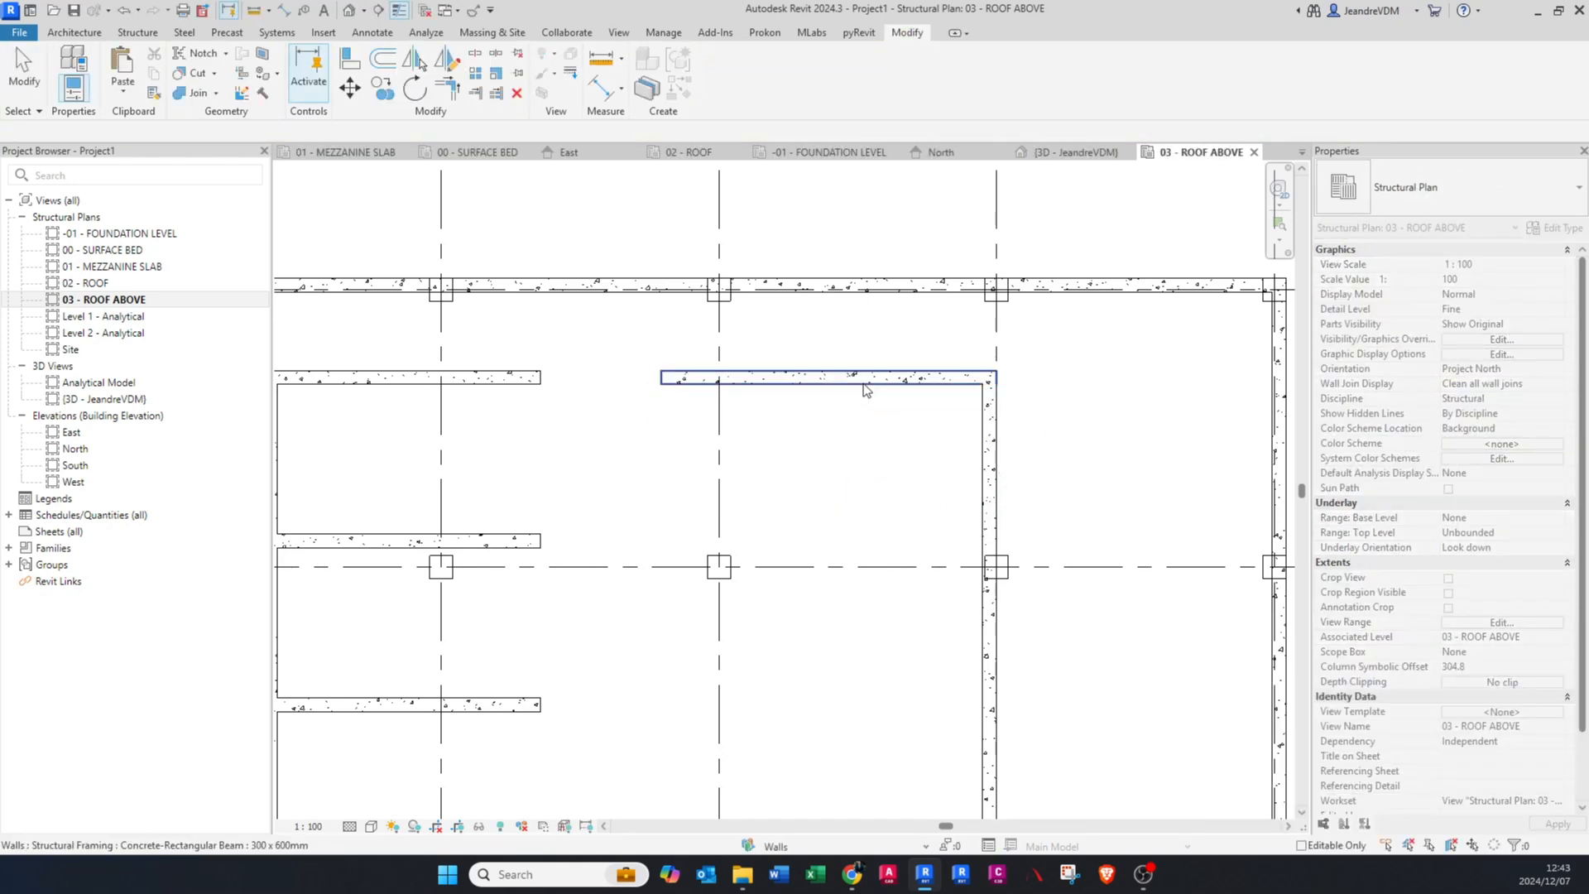
Step: Release the pin on the beam piece crossing grid D and pin it again using its on-canvas pin control
{"action": "left_click", "coordinate": [863, 383]}
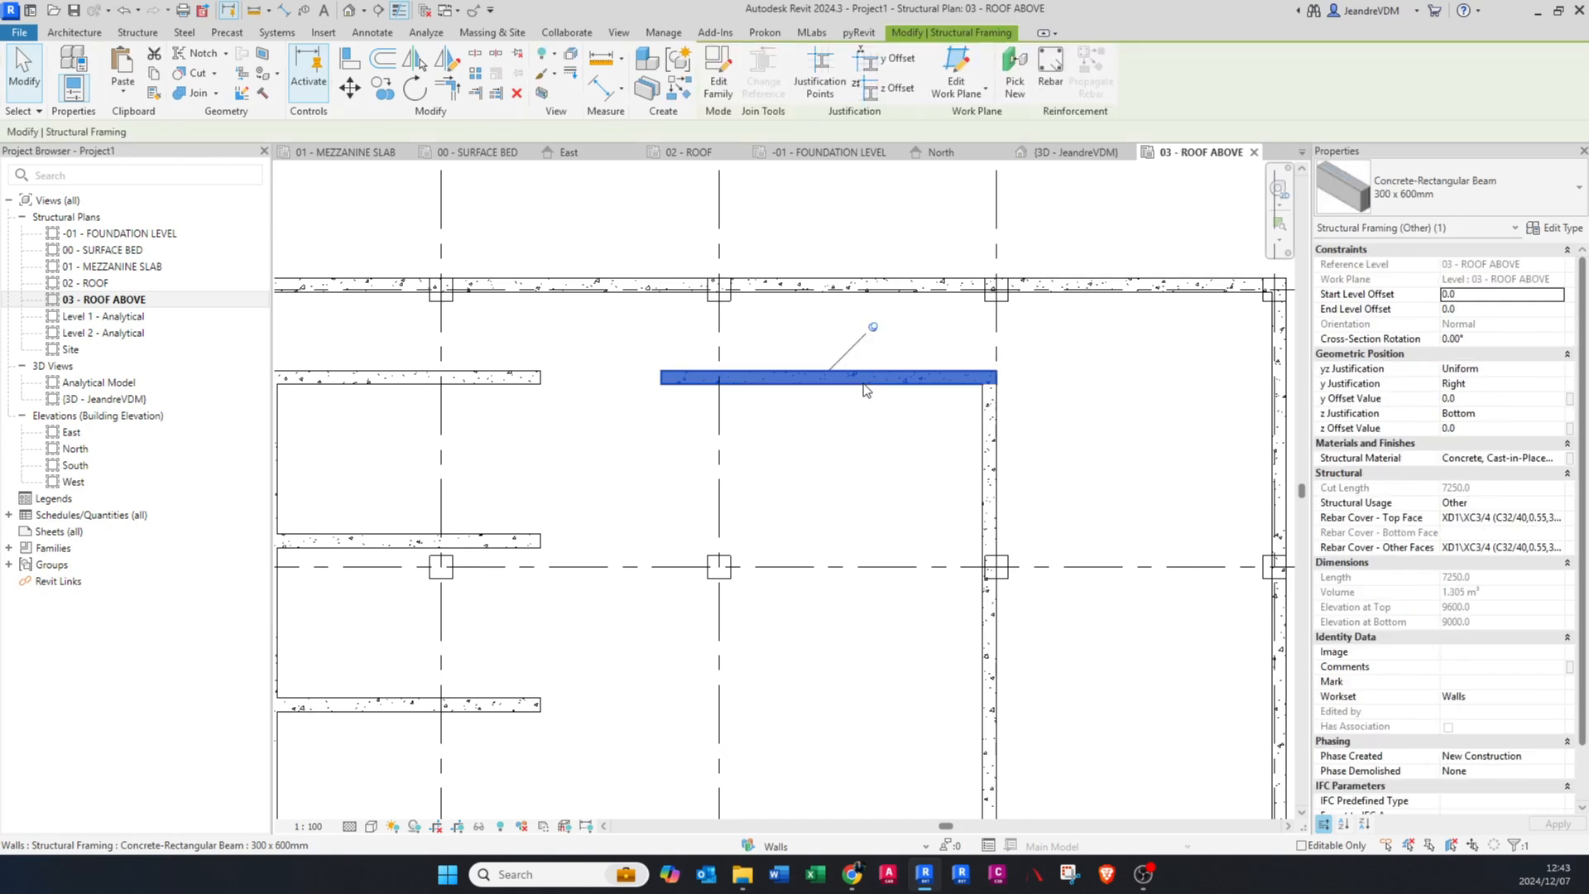
{"action": "left_click", "coordinate": [874, 328]}
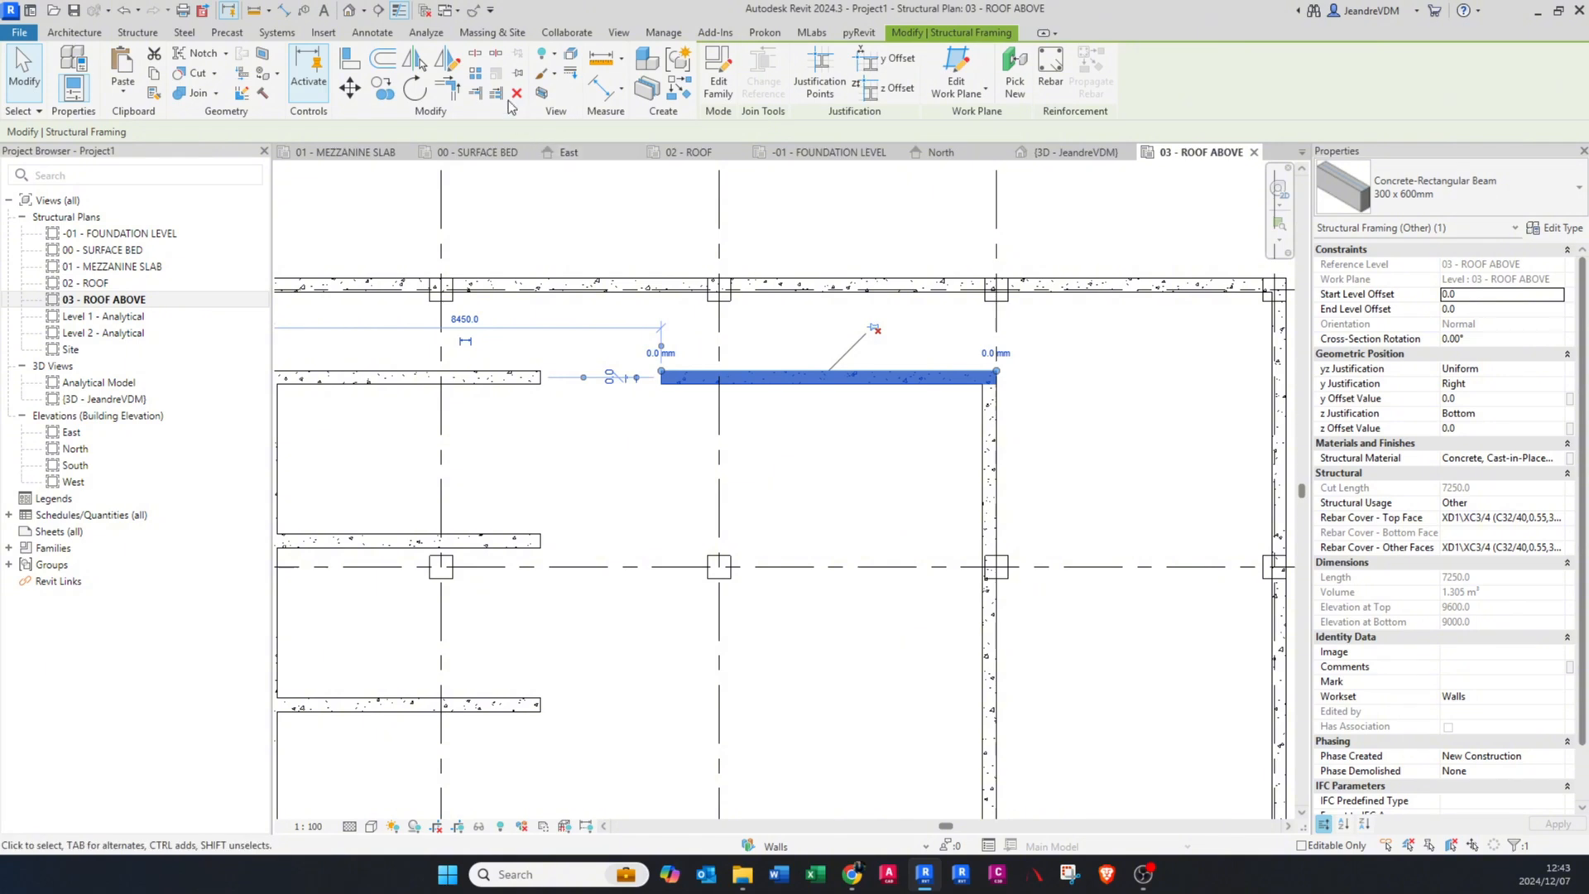
{"action": "left_click", "coordinate": [875, 329]}
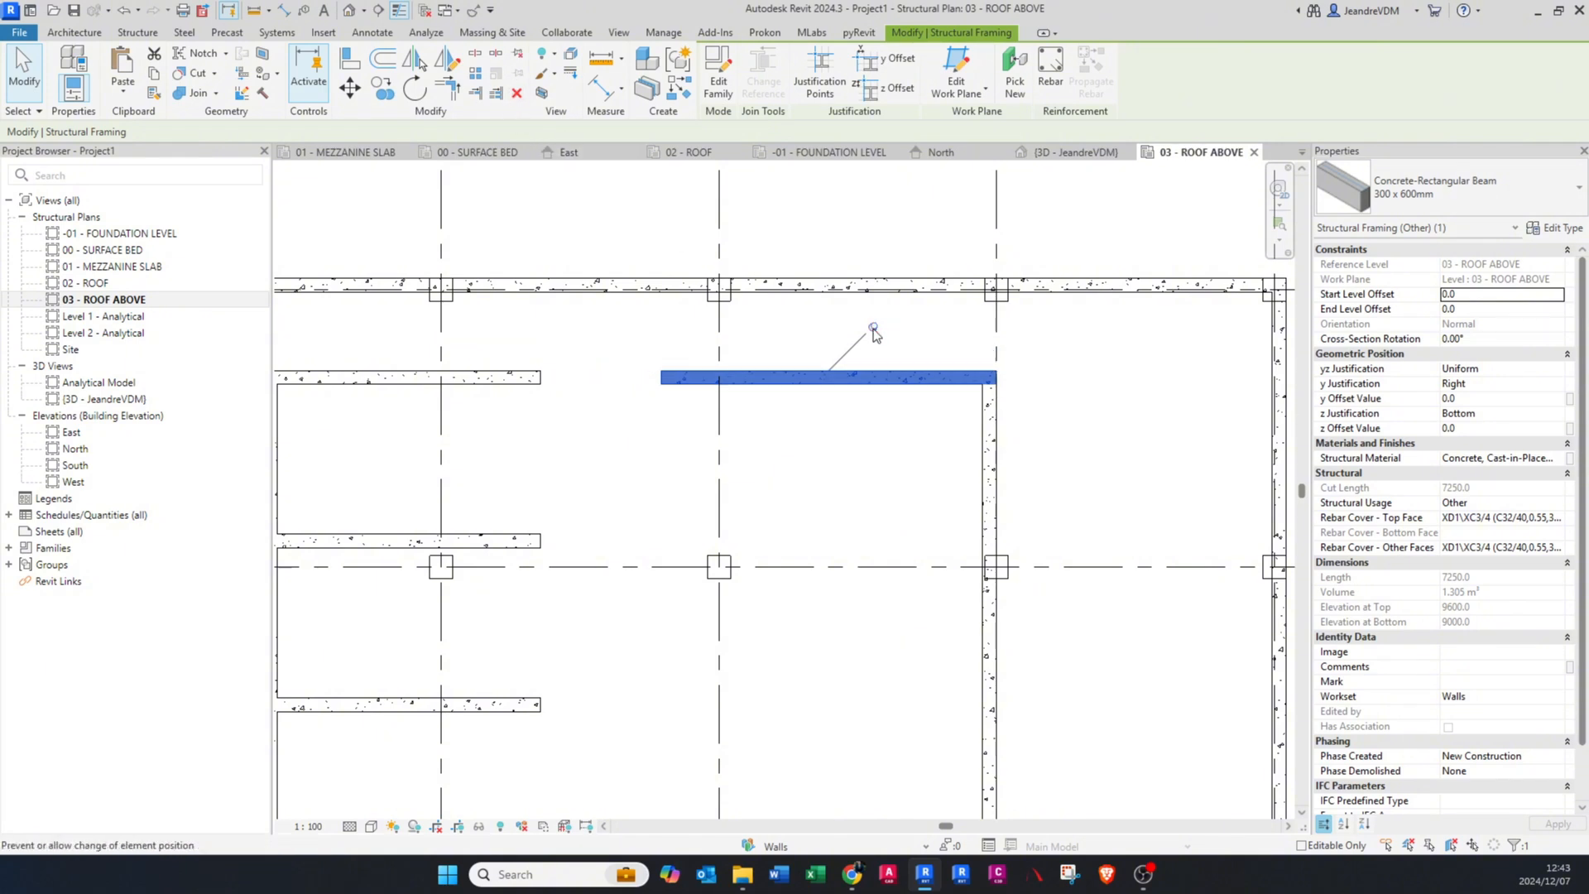
Step: Unpin the beam piece crossing grid D with the Unpin tool and deselect it
{"action": "left_click", "coordinate": [516, 57]}
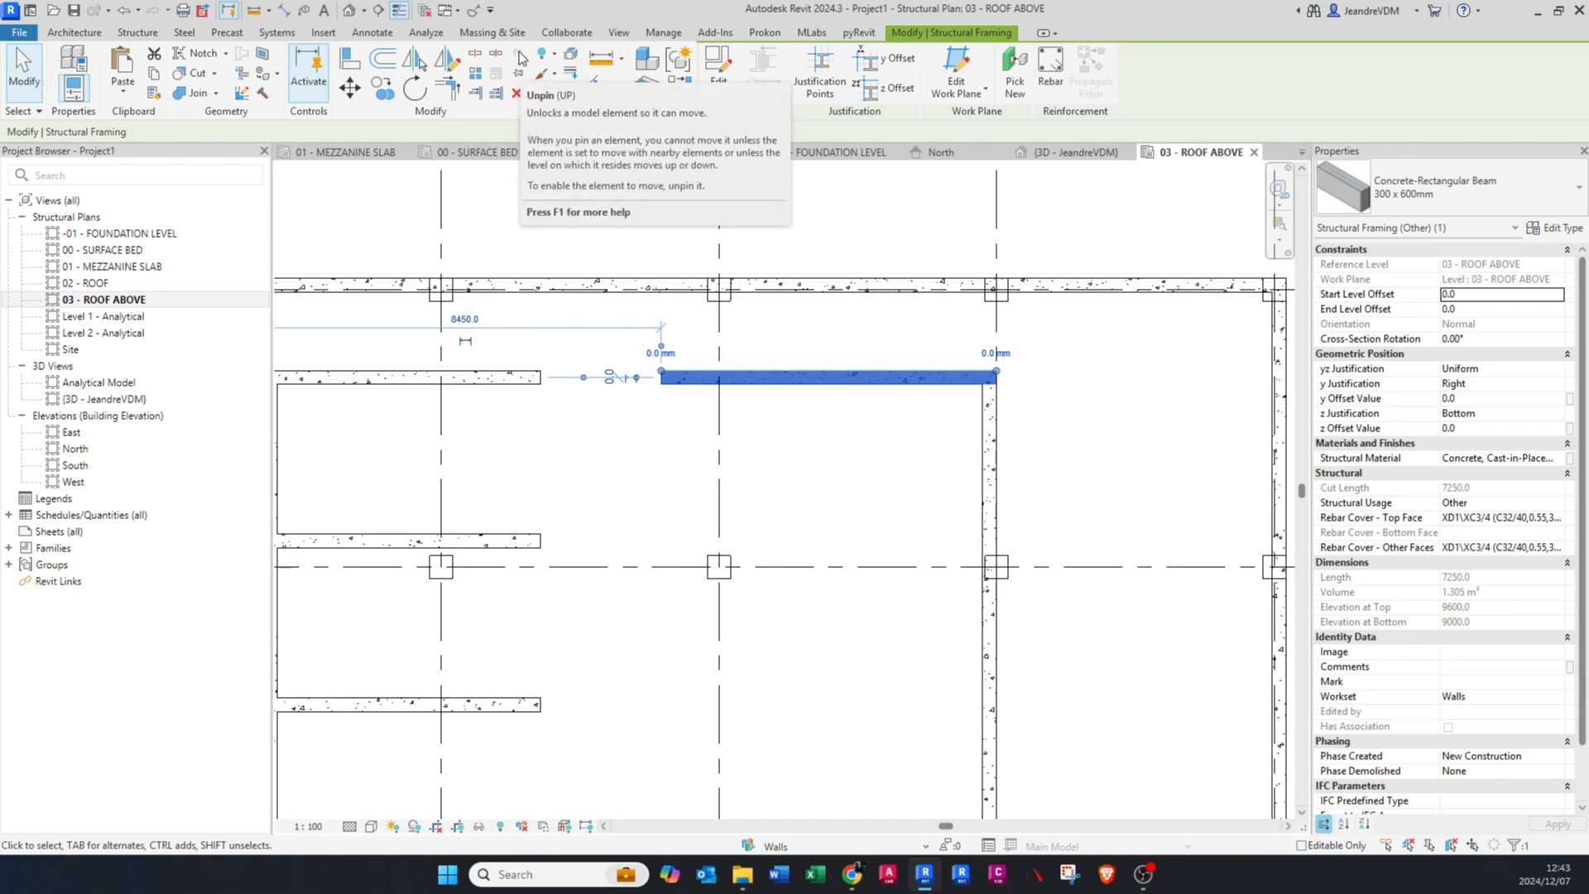
{"action": "left_click", "coordinate": [734, 409]}
Step: Start rotating the uppermost inner beam piece crossing grid D and place its centre of rotation on the endpoint at grid D1
{"action": "middle_click_drag", "start_coordinate": [560, 265], "coordinate": [610, 276]}
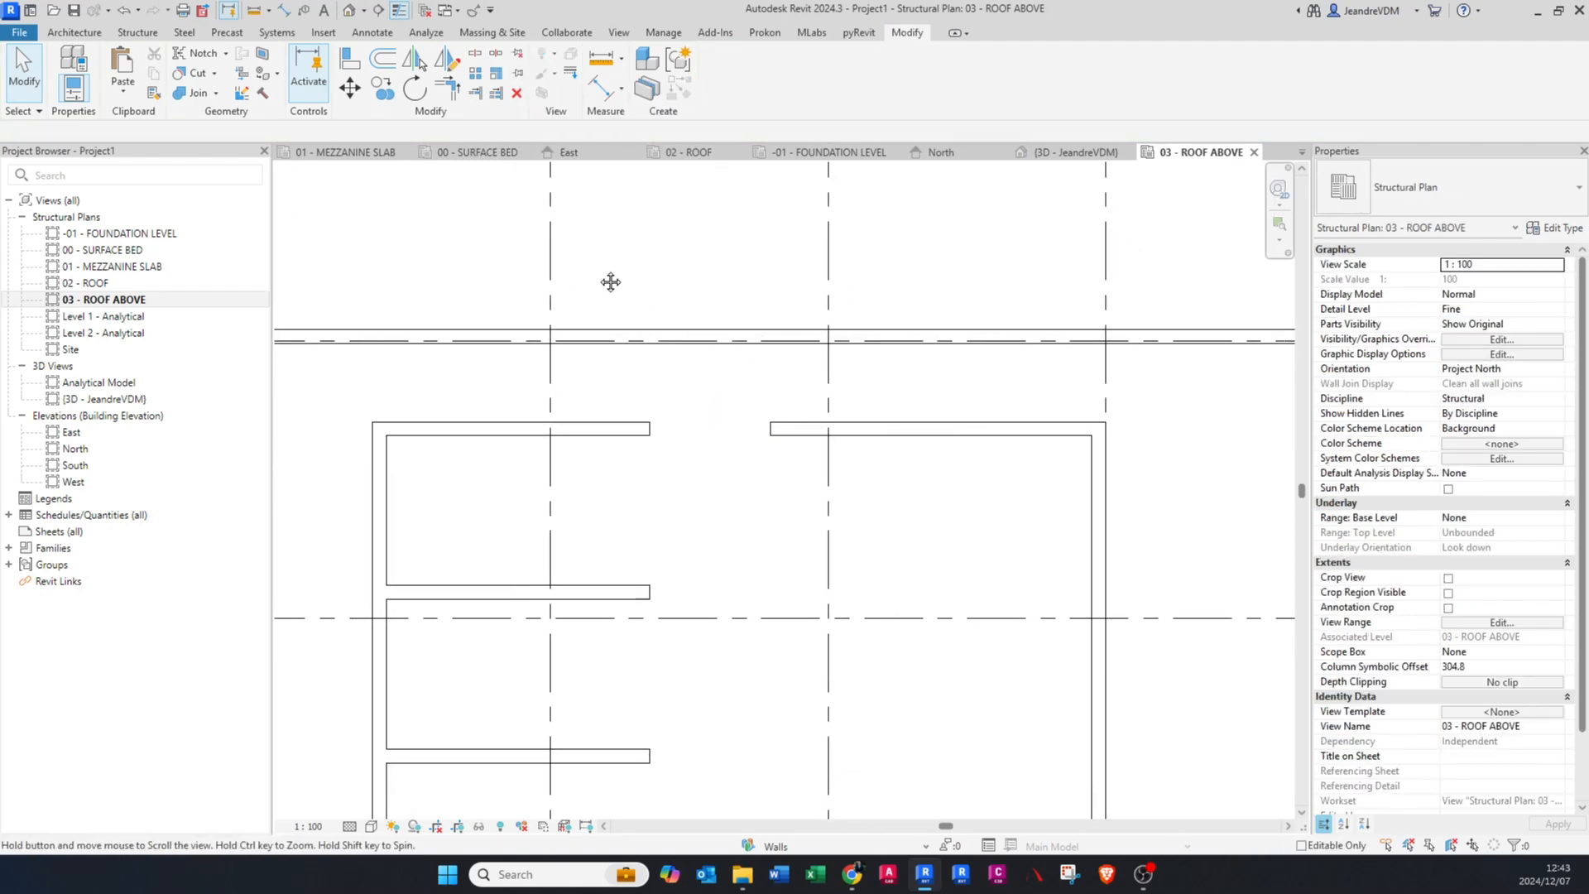
{"action": "left_click", "coordinate": [863, 431]}
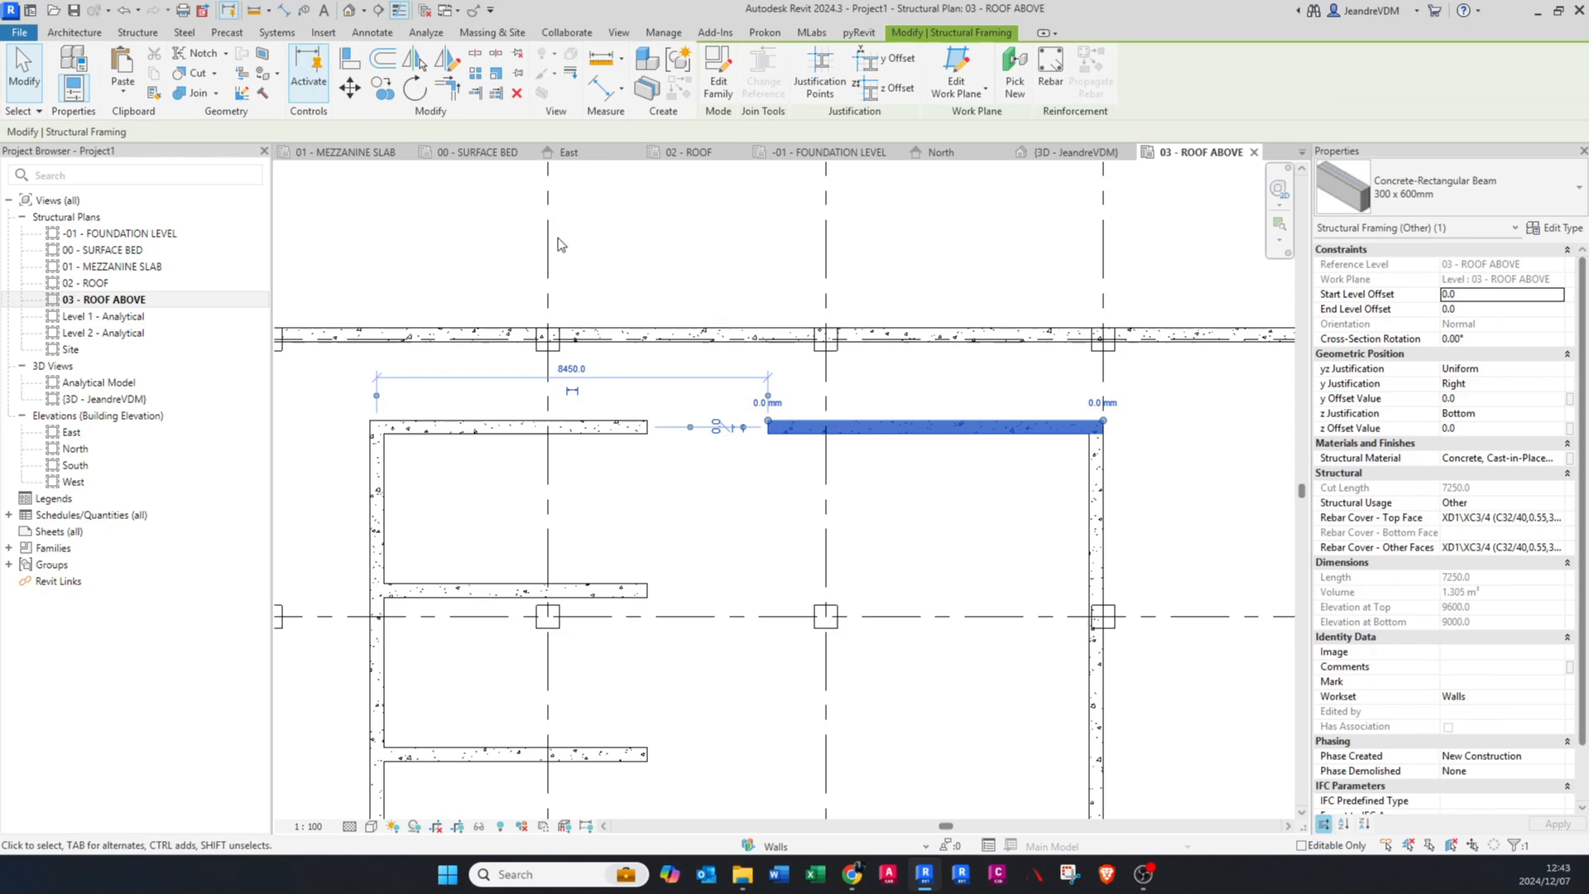
{"action": "left_click", "coordinate": [415, 87]}
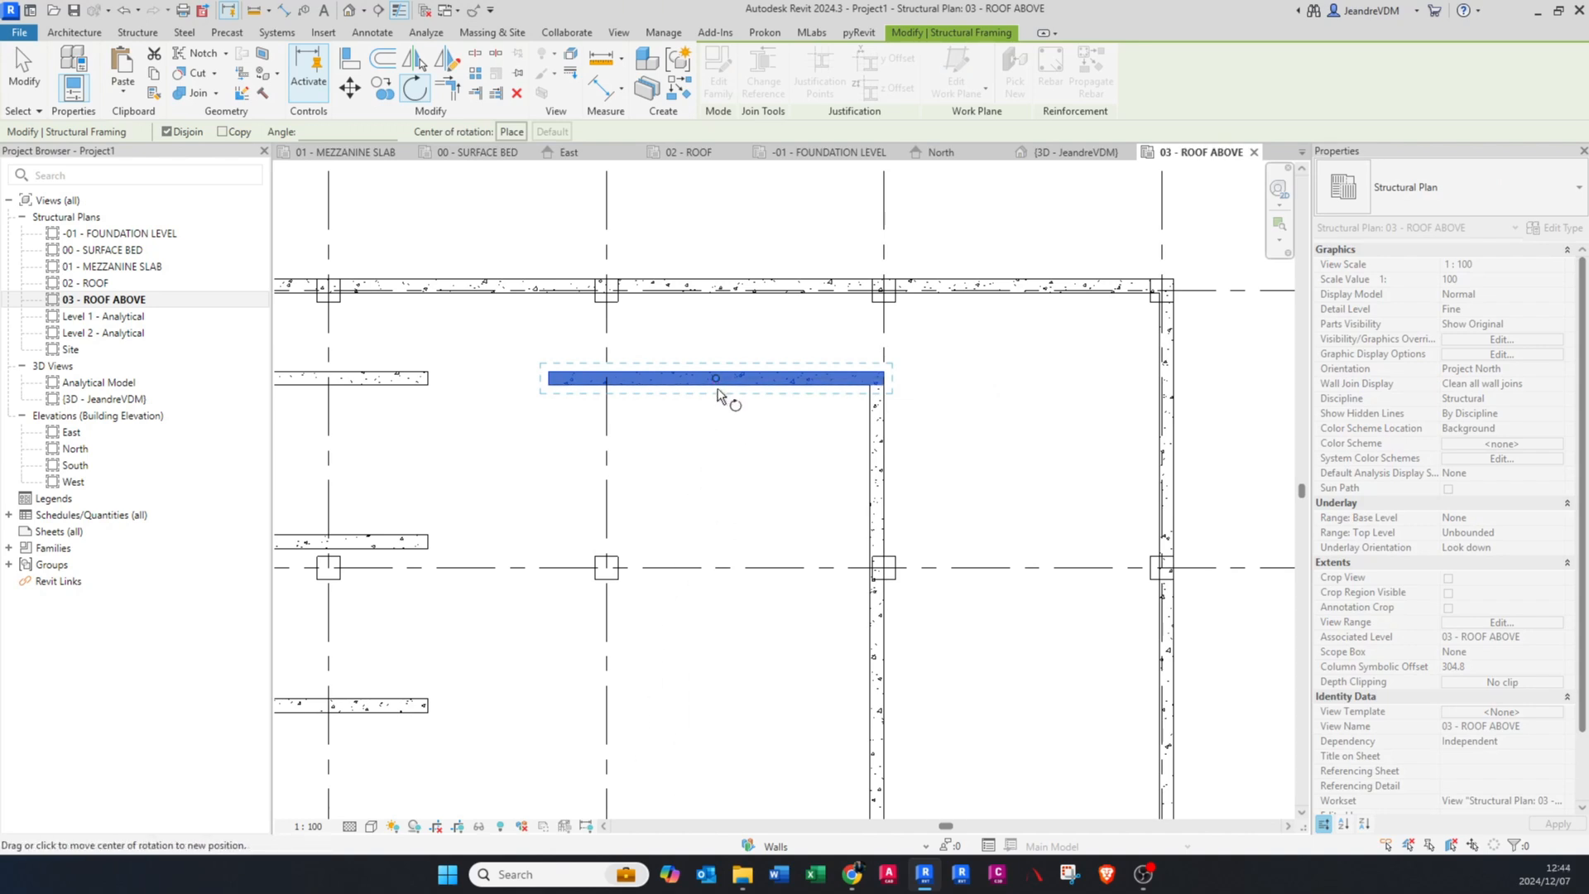
{"action": "left_click", "coordinate": [510, 132]}
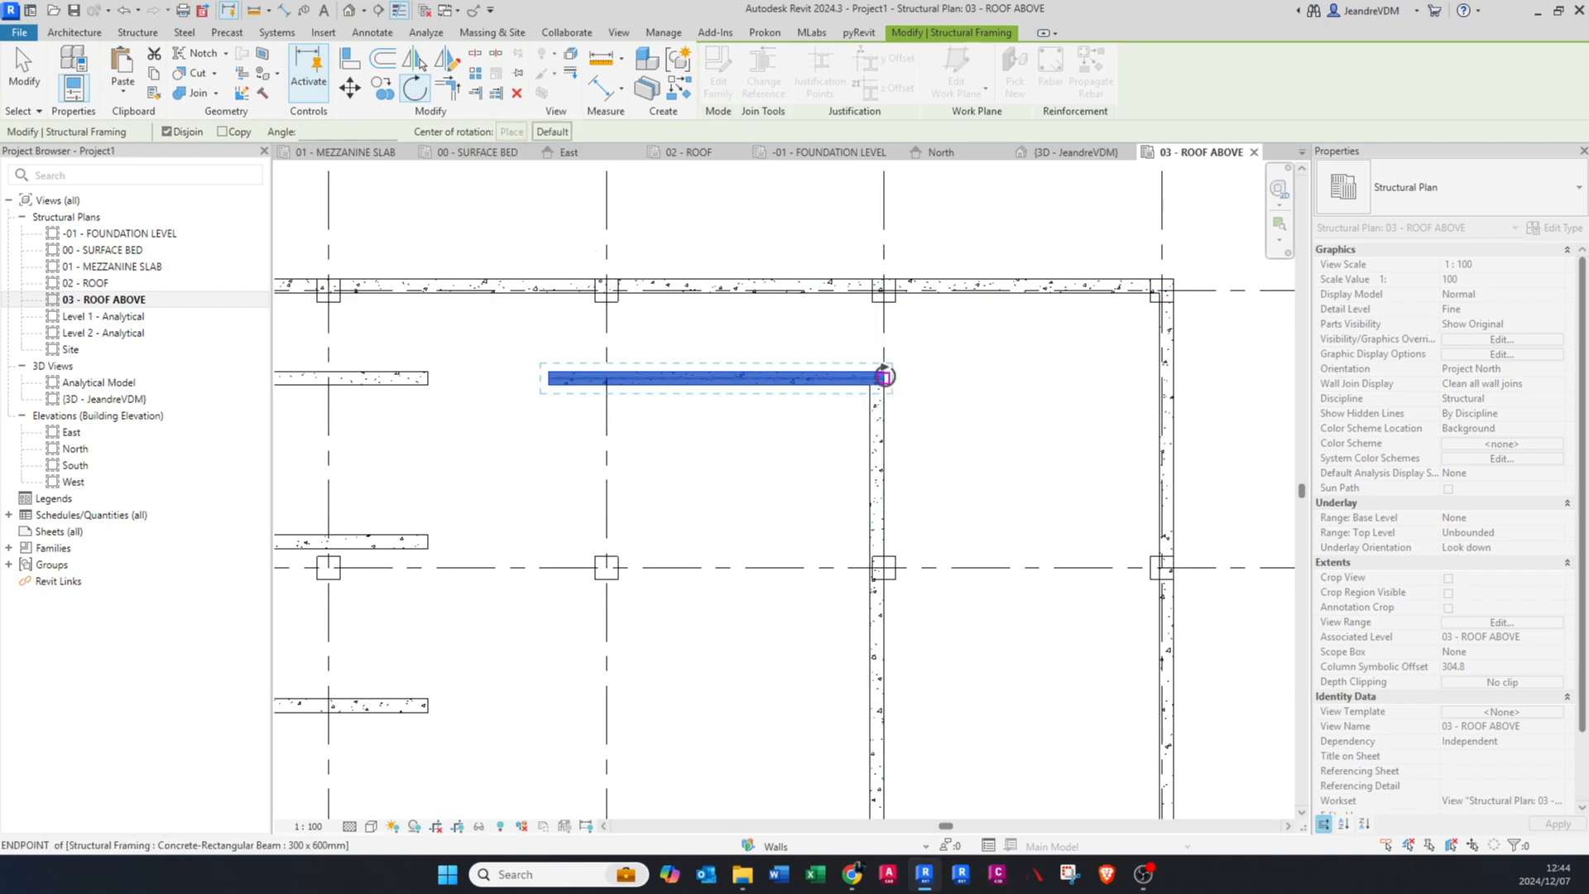
{"action": "scroll", "coordinate": [542, 373], "scroll_direction": "up", "scroll_amount": 1}
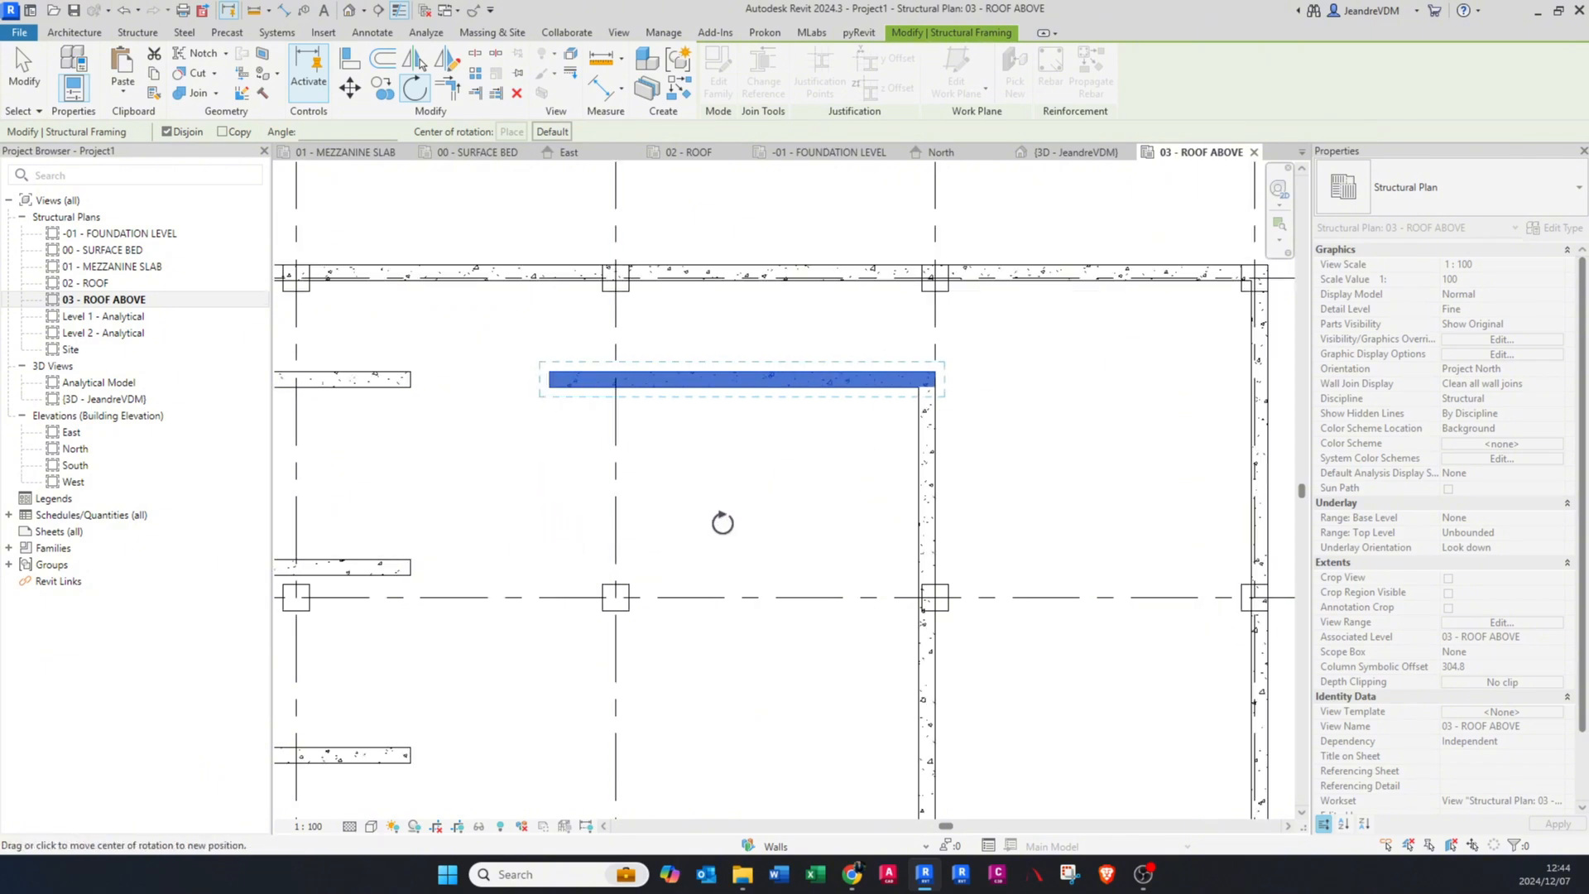
{"action": "scroll", "coordinate": [703, 515], "scroll_direction": "down", "scroll_amount": 1}
{"action": "scroll", "coordinate": [871, 426], "scroll_direction": "up", "scroll_amount": 2}
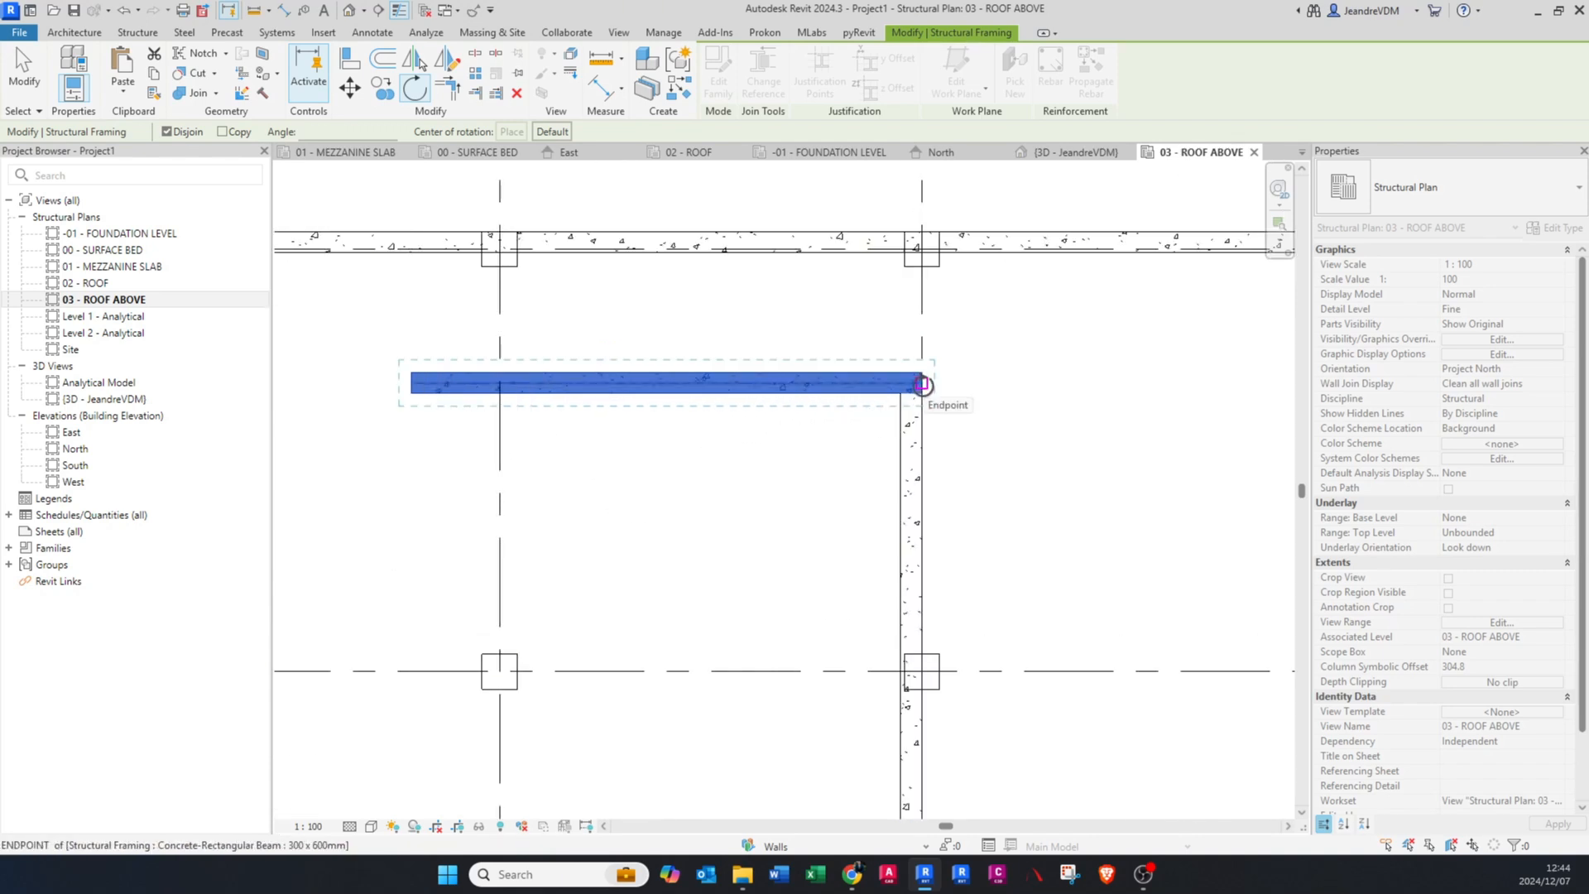
{"action": "left_click", "coordinate": [922, 385]}
Step: Rotate the beam piece 45° downwards about its endpoint, starting from its horizontal axis
{"action": "scroll", "coordinate": [922, 385], "scroll_direction": "down", "scroll_amount": 1}
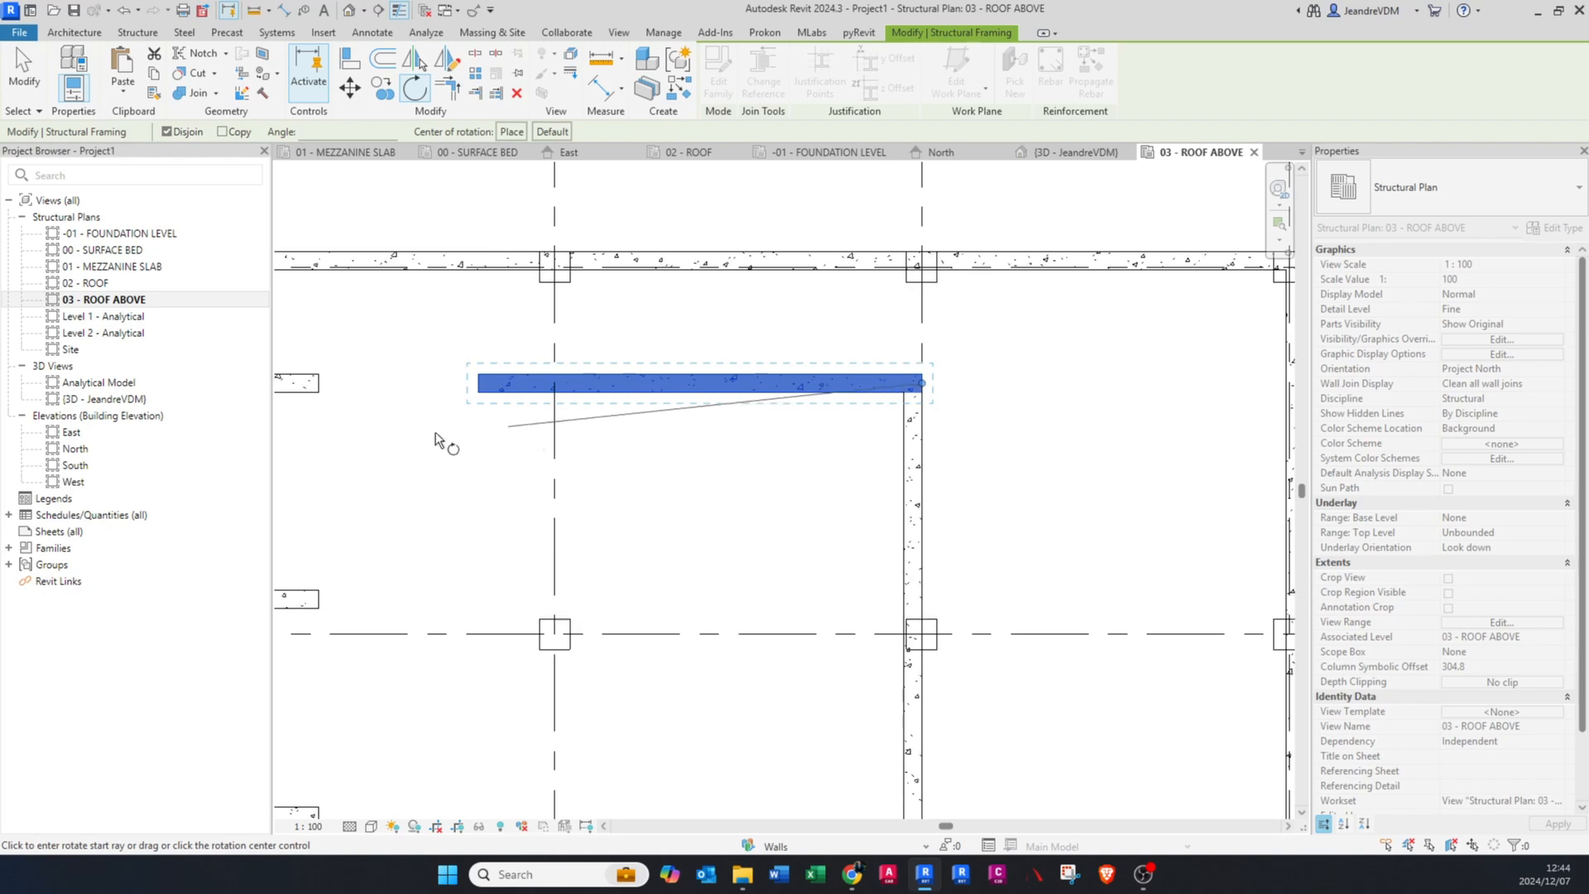
{"action": "left_click", "coordinate": [434, 386]}
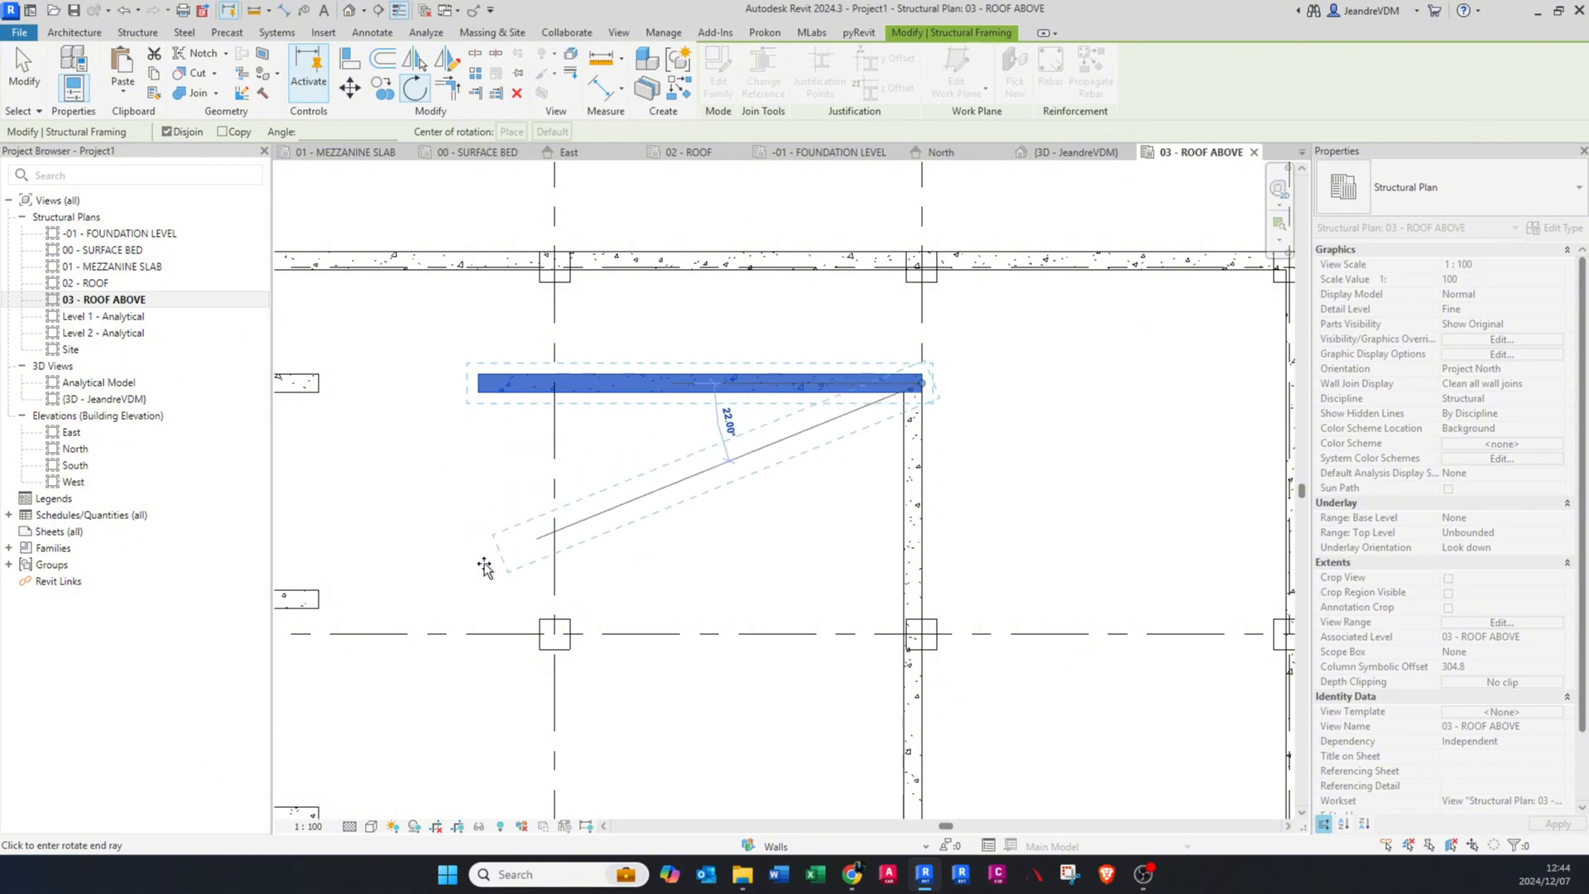
{"action": "type", "text": "45"}
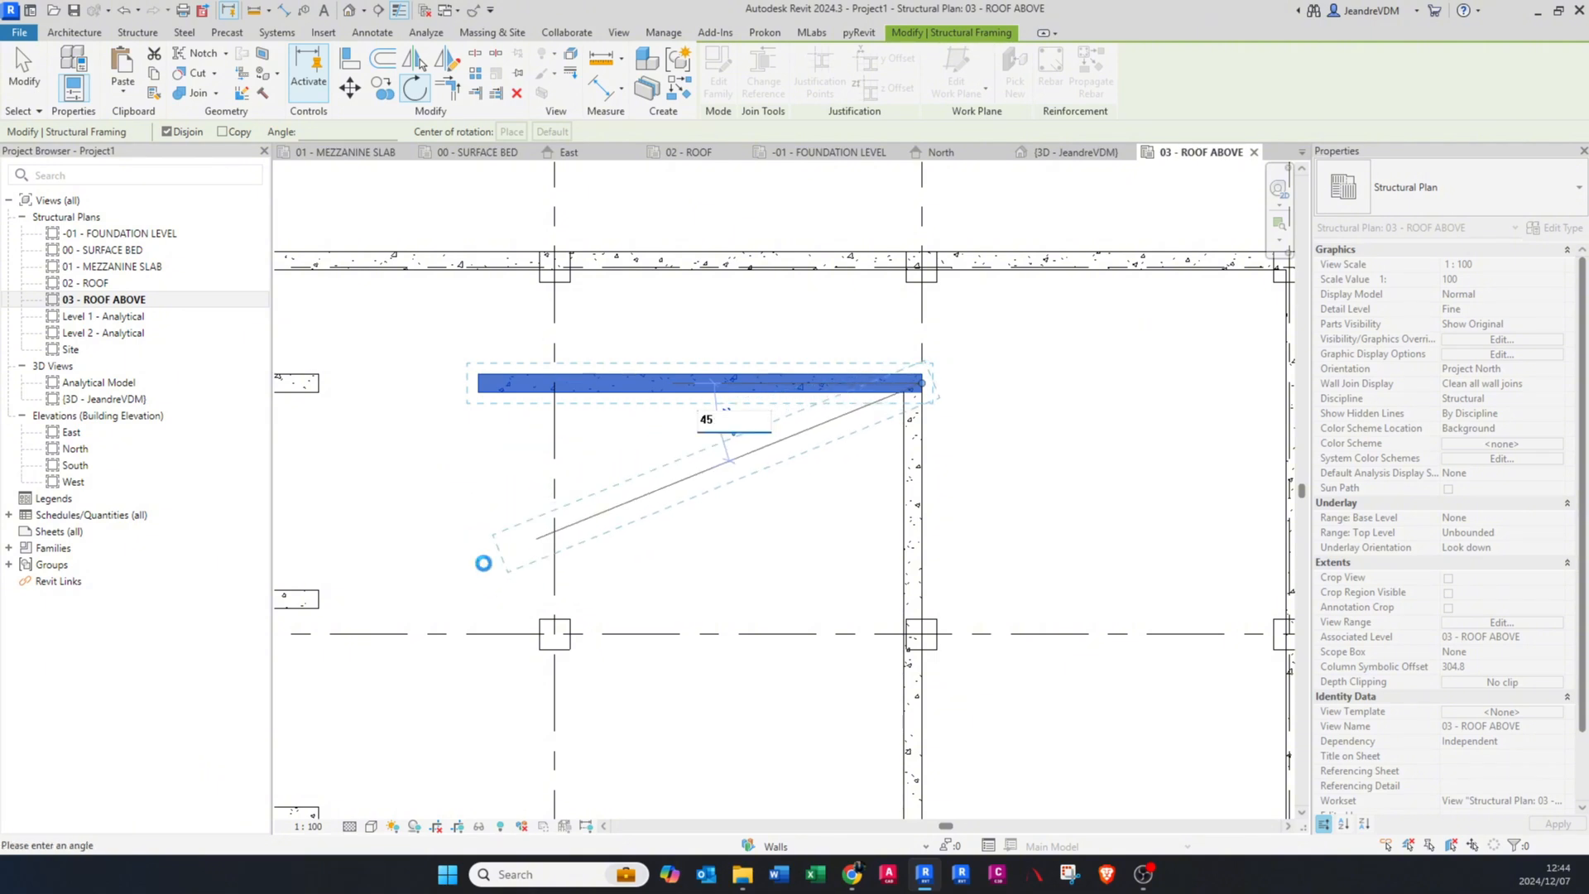
{"action": "key", "text": "Return"}
{"action": "key", "text": "Escape"}
{"action": "scroll", "coordinate": [862, 396], "scroll_direction": "down", "scroll_amount": 2}
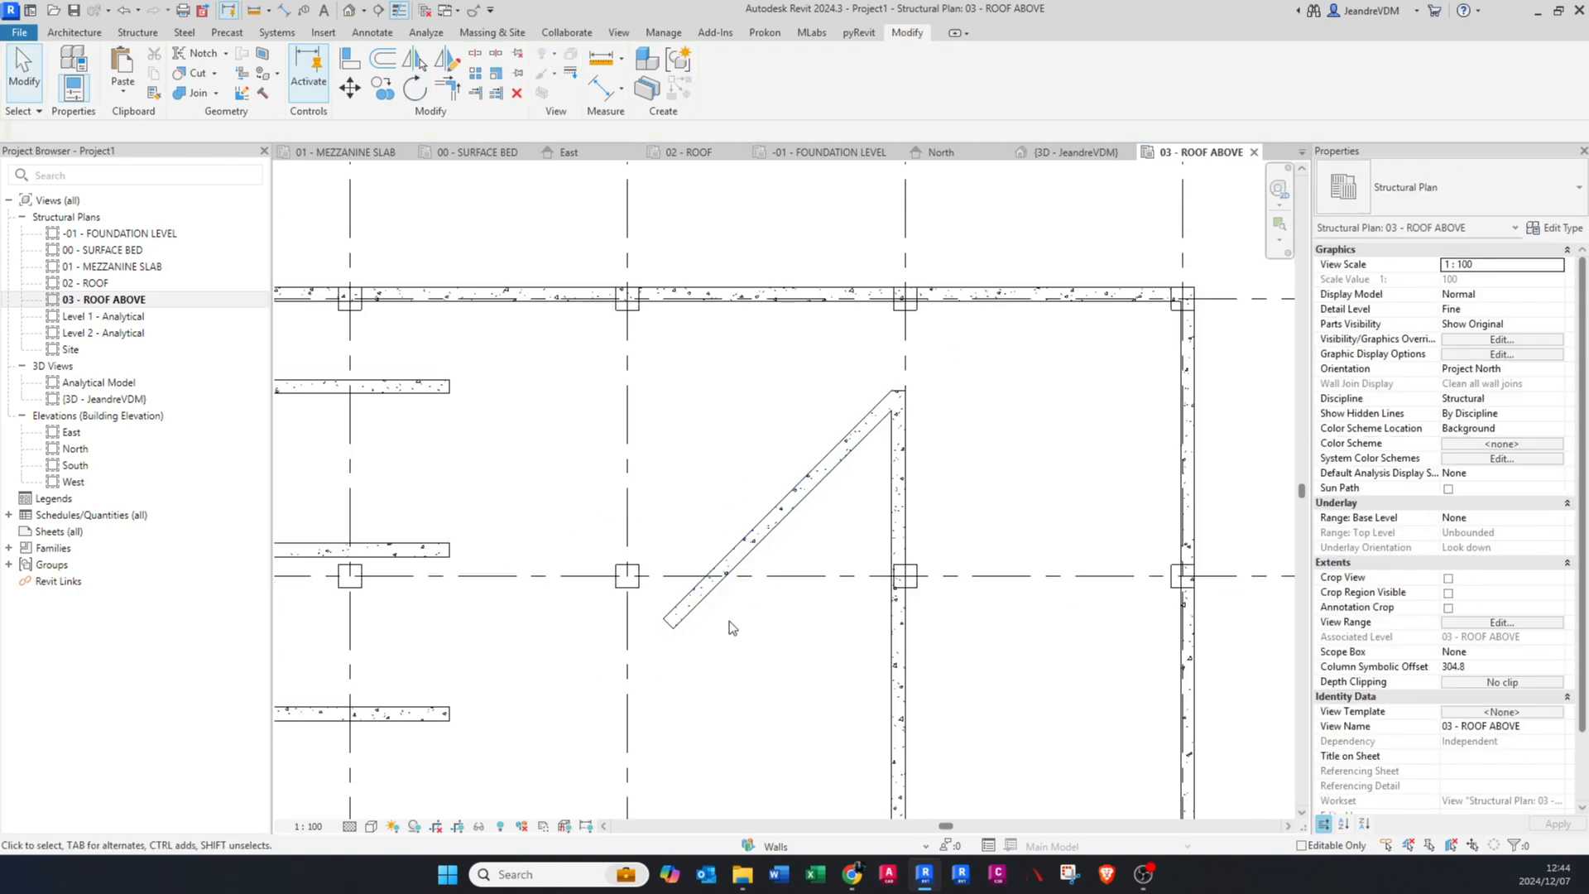
Step: Group the vertical beam along grid D1 with the diagonal beam as a model group named BEAMS 1
{"action": "middle_click_drag", "start_coordinate": [798, 411], "coordinate": [782, 461]}
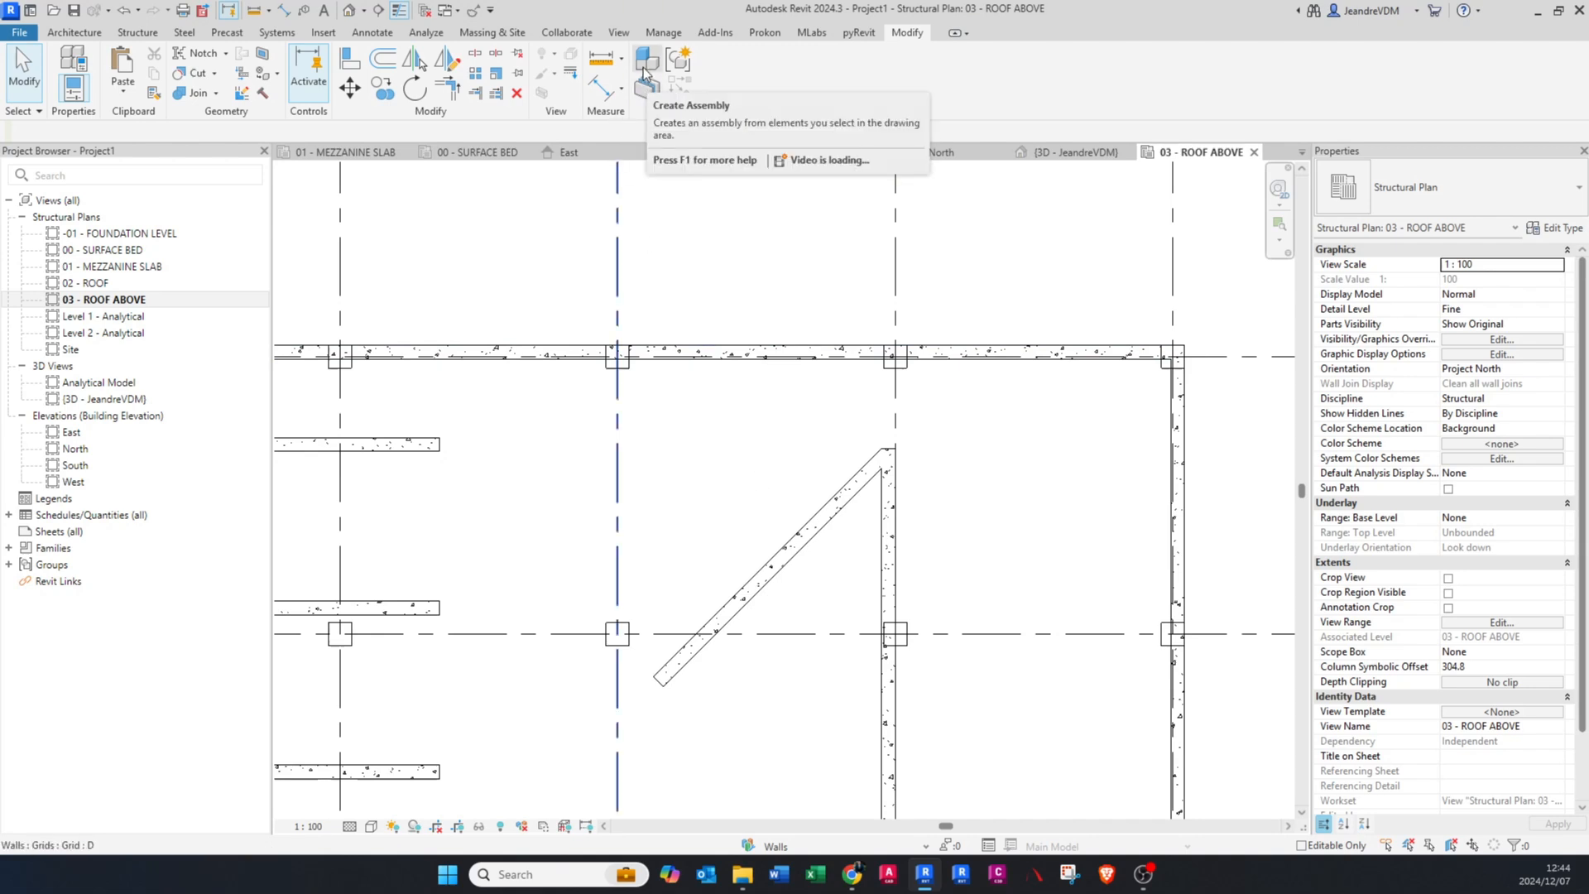
{"action": "scroll", "coordinate": [896, 435], "scroll_direction": "down", "scroll_amount": 4}
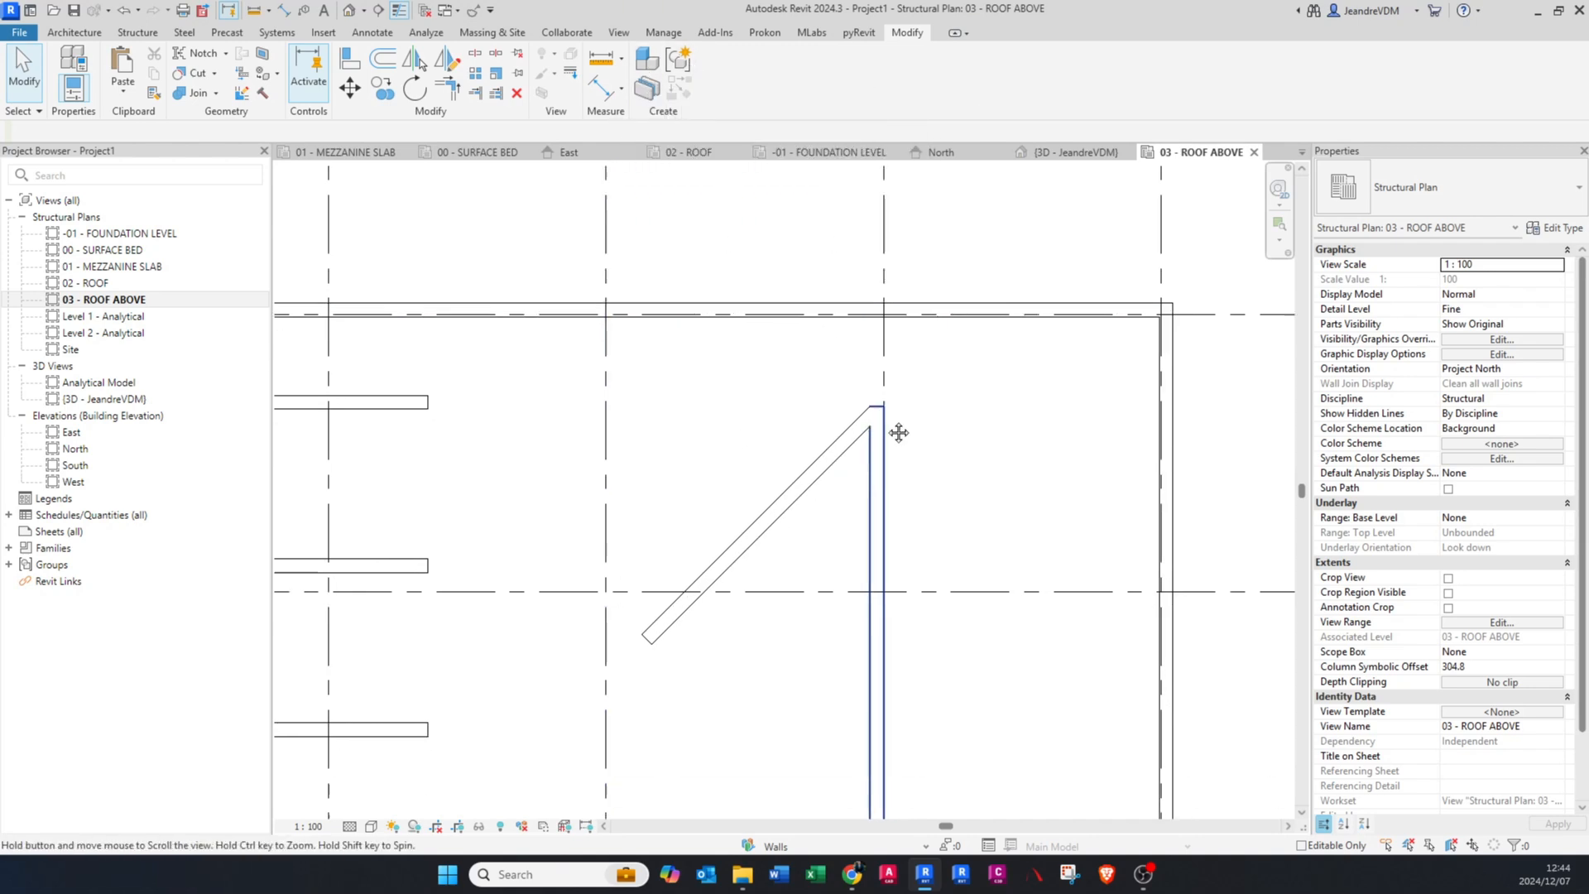
{"action": "left_click", "coordinate": [844, 364]}
{"action": "scroll", "coordinate": [825, 358], "scroll_direction": "down", "scroll_amount": 1}
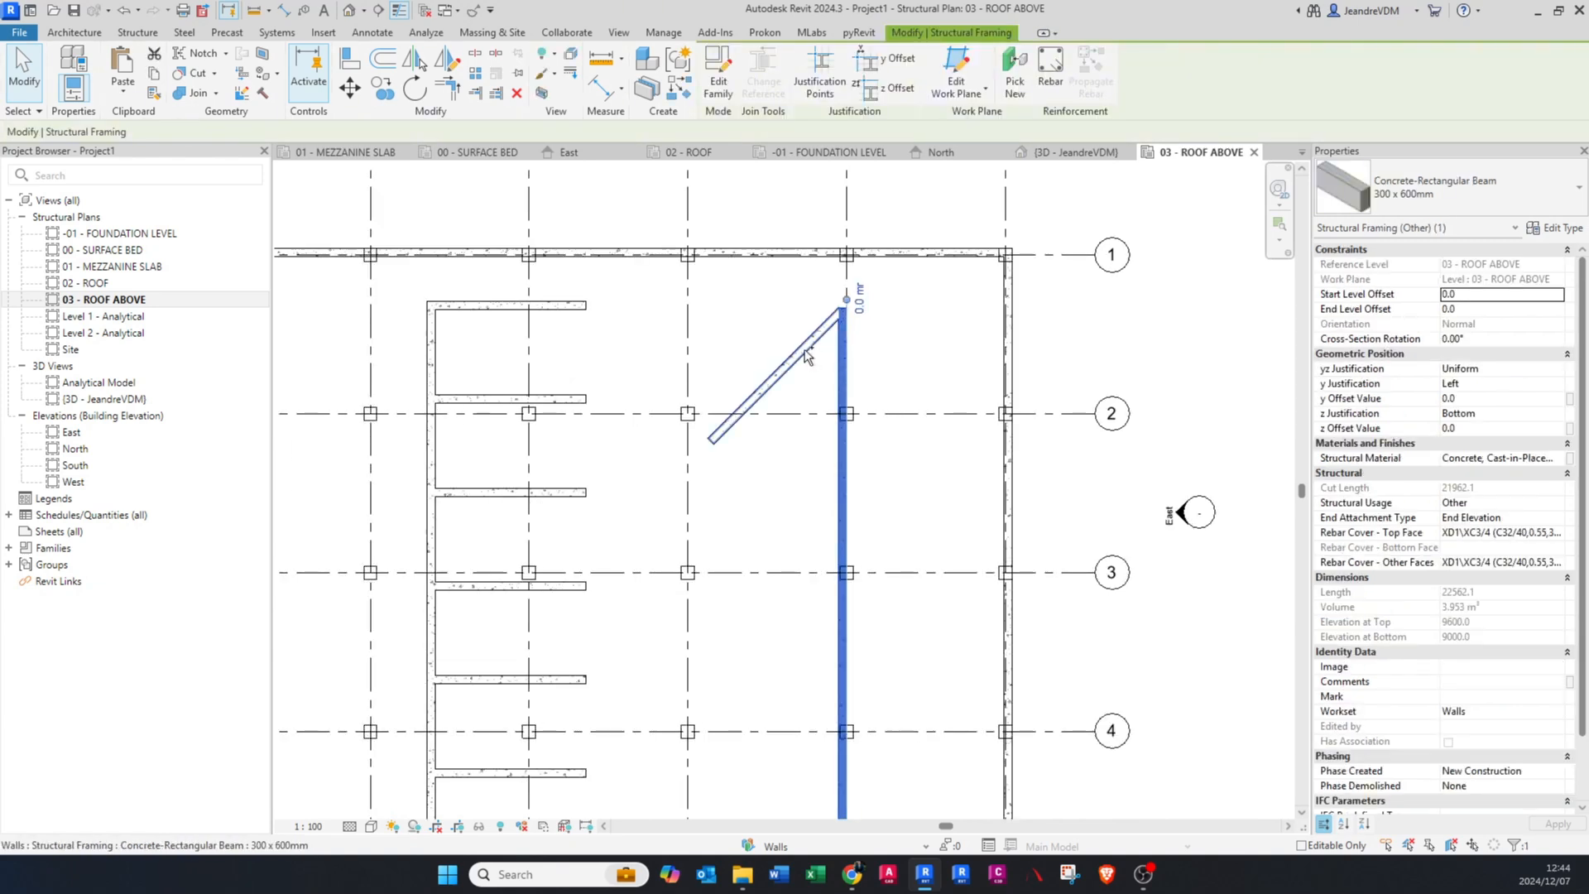
{"action": "left_click", "coordinate": [771, 376], "text": "ctrl"}
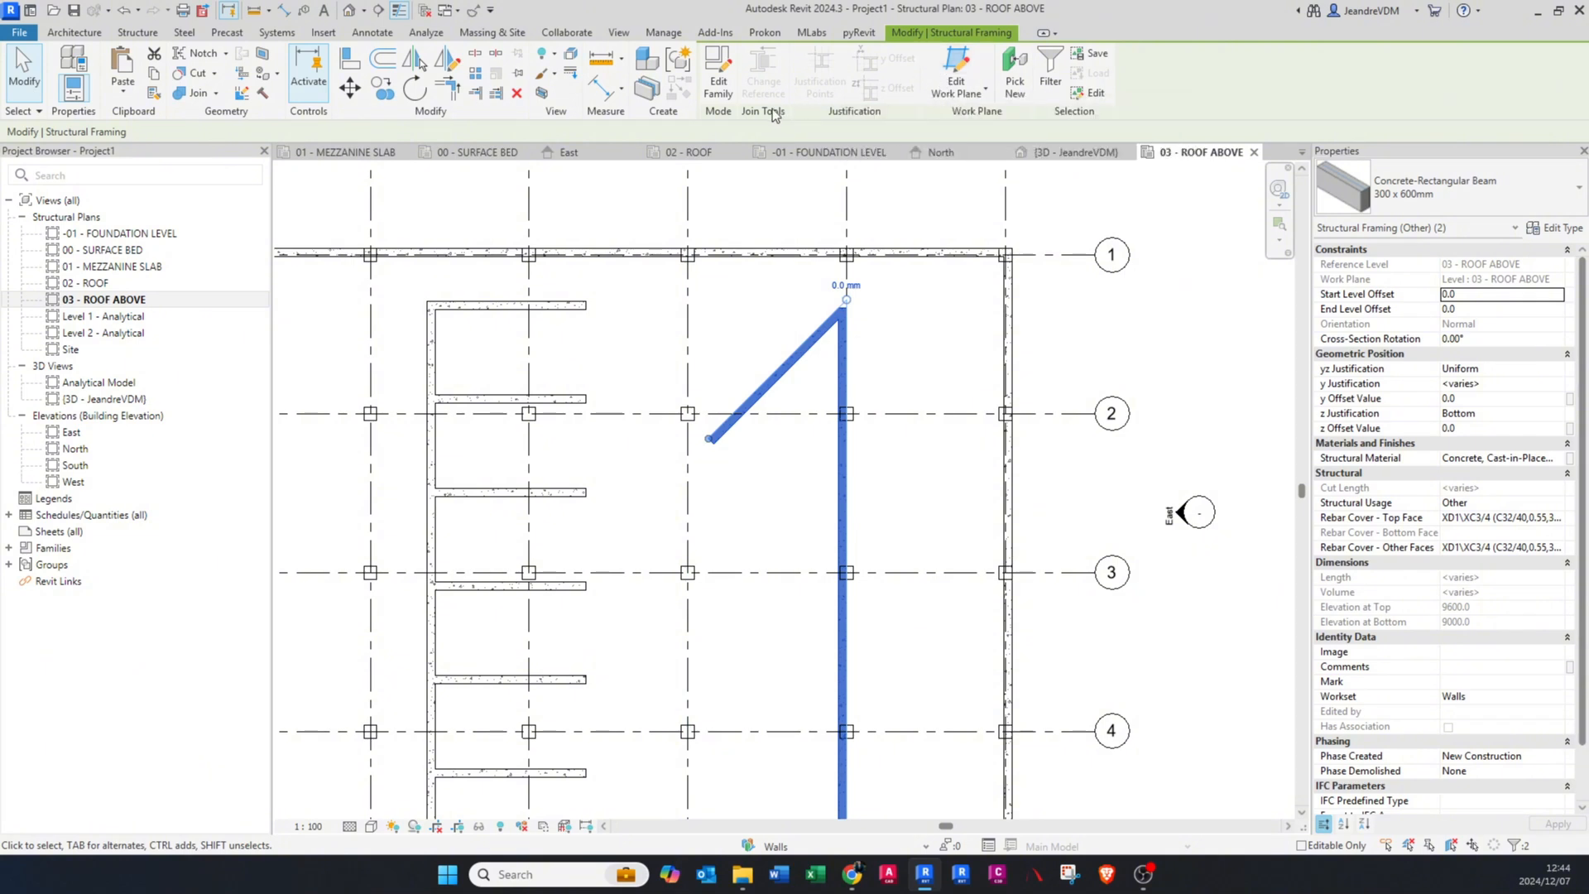
{"action": "left_click", "coordinate": [677, 66]}
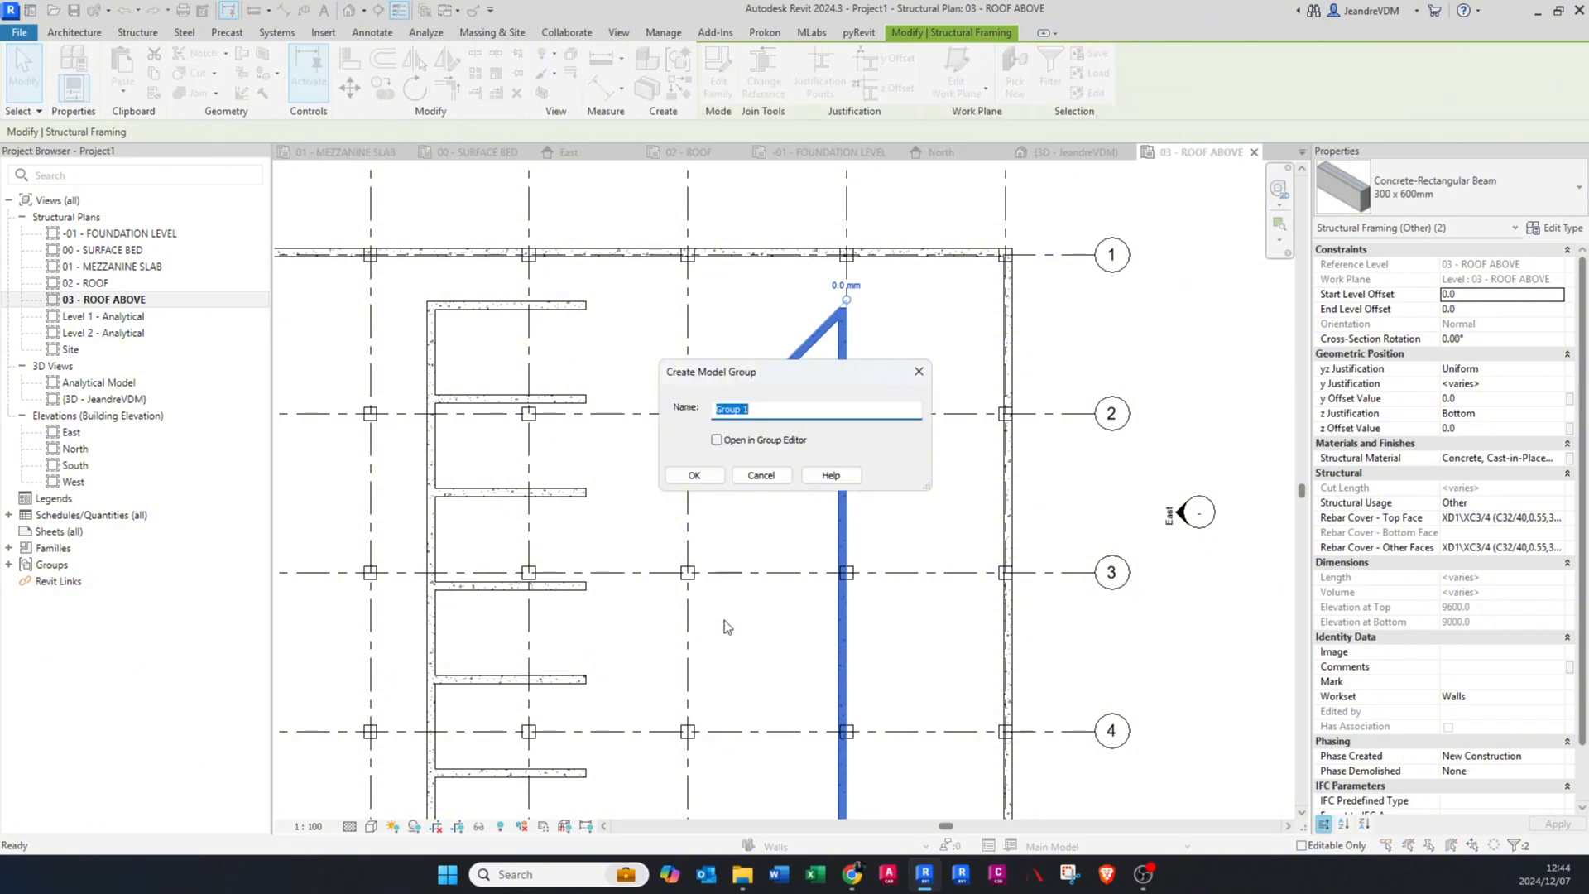
{"action": "type", "text": "BEAMS"}
{"action": "key", "text": "Return"}
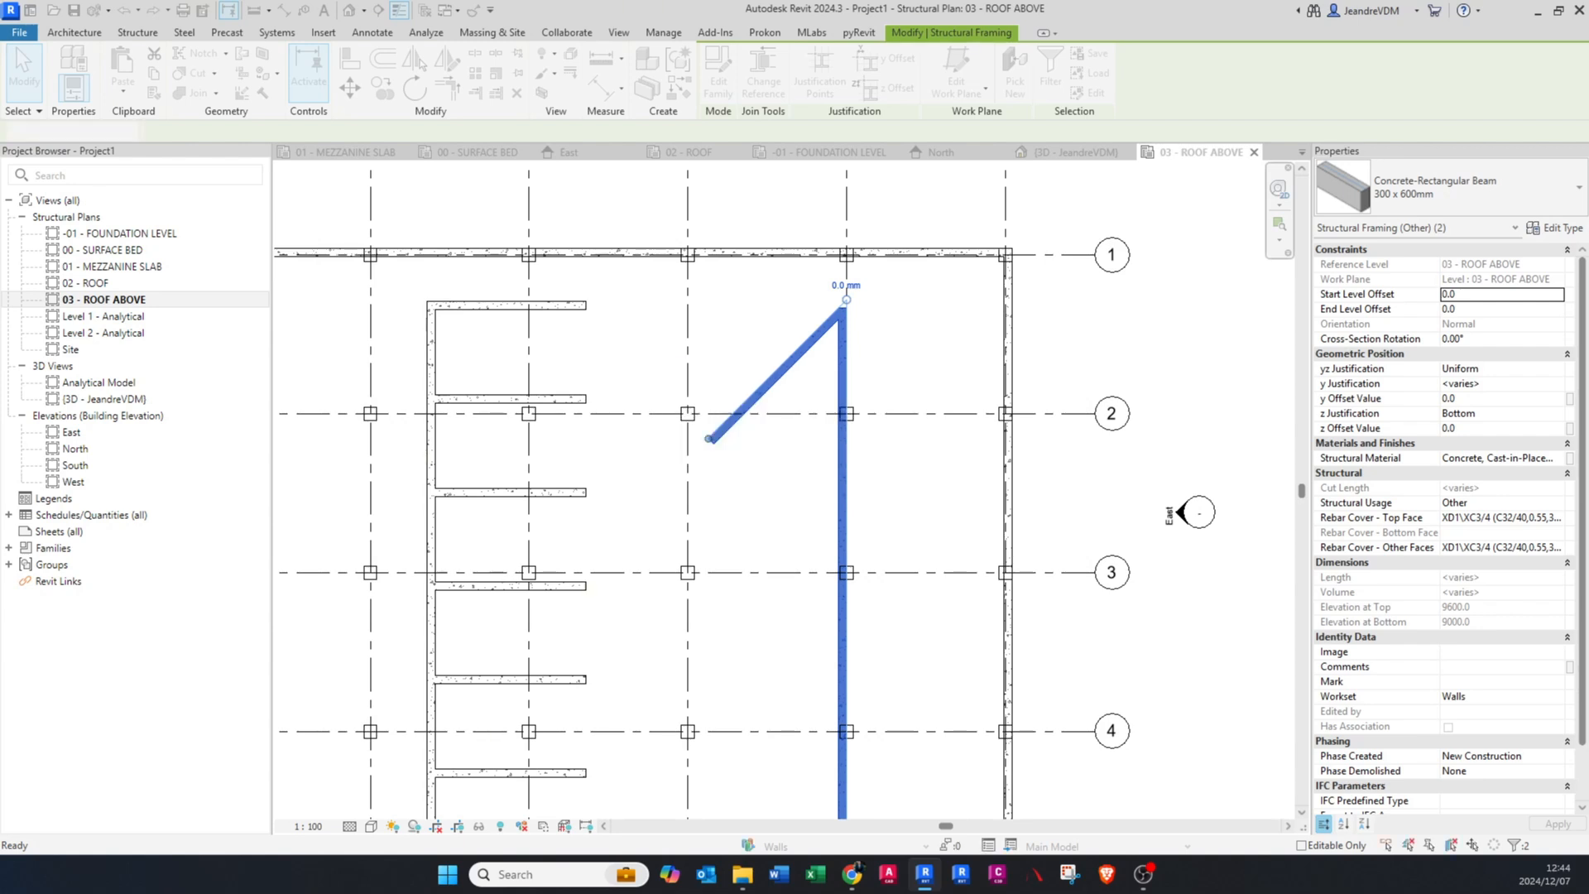
Step: Copy the BEAMS 1 group horizontally by about 5700 mm towards grid E
{"action": "scroll", "coordinate": [749, 492], "scroll_direction": "down", "scroll_amount": 2}
{"action": "scroll", "coordinate": [766, 480], "scroll_direction": "up", "scroll_amount": 2}
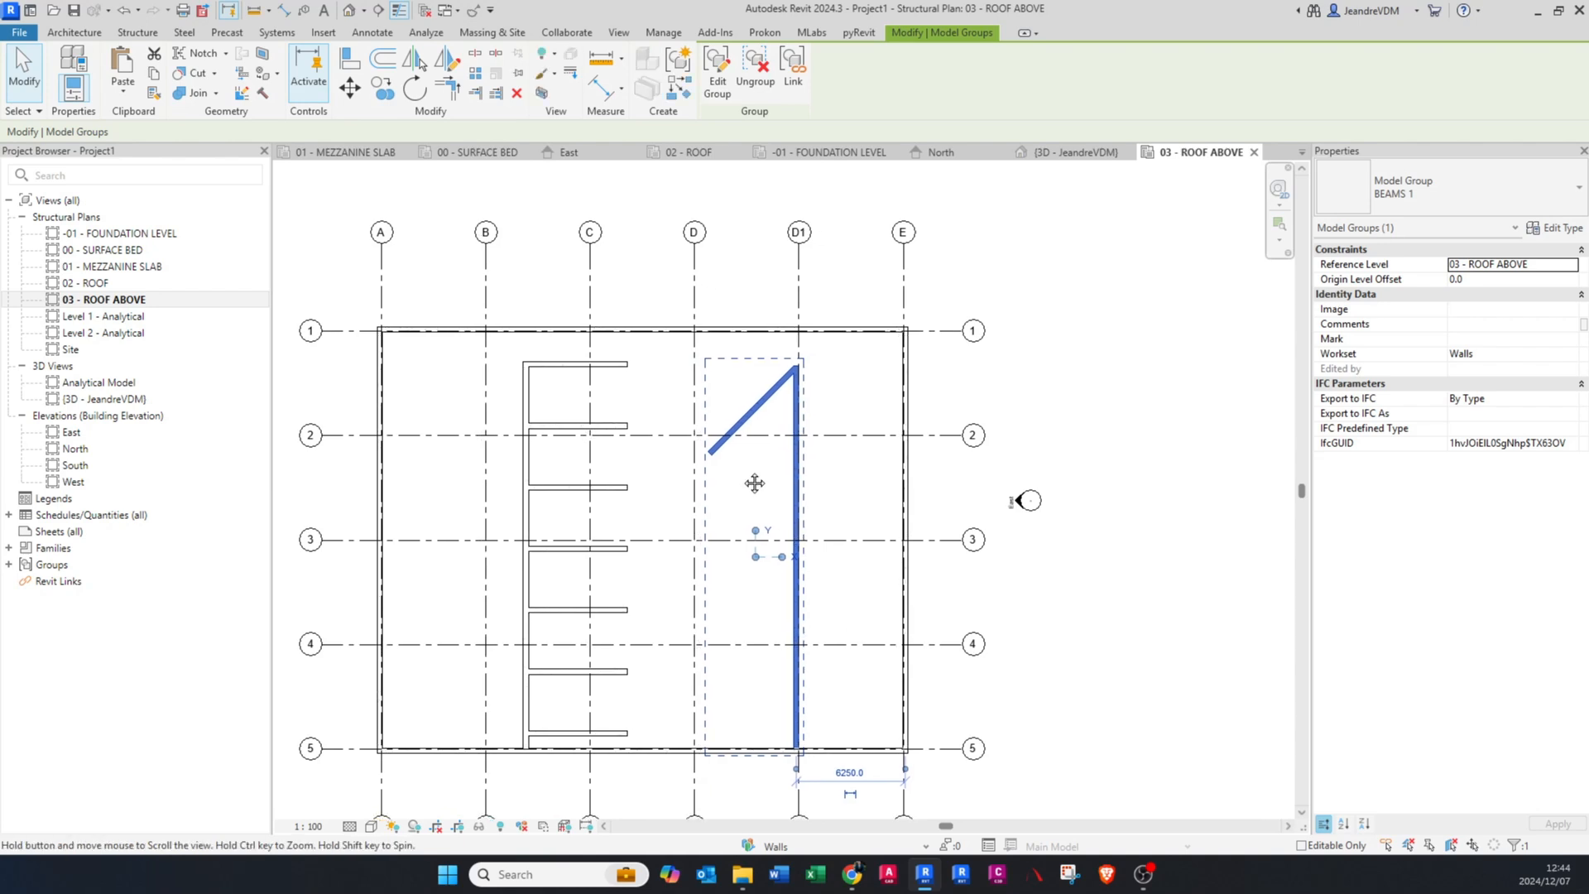
{"action": "scroll", "coordinate": [755, 472], "scroll_direction": "up", "scroll_amount": 1}
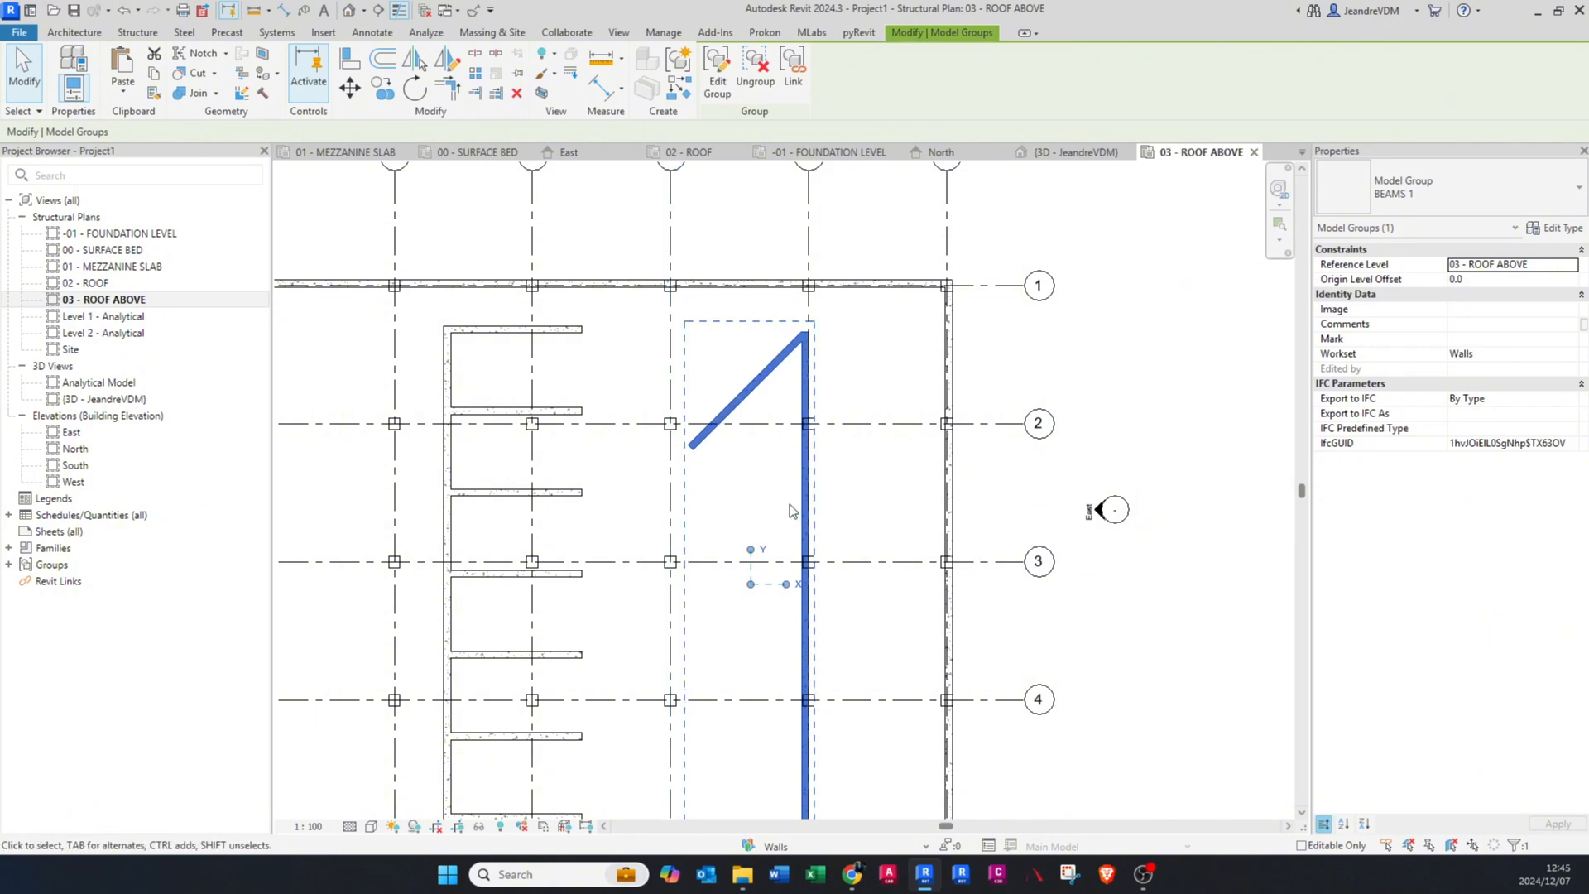
{"action": "scroll", "coordinate": [772, 450], "scroll_direction": "down", "scroll_amount": 2}
{"action": "middle_click_drag", "start_coordinate": [772, 451], "coordinate": [731, 456]}
{"action": "key", "text": "c"}
{"action": "key", "text": "o"}
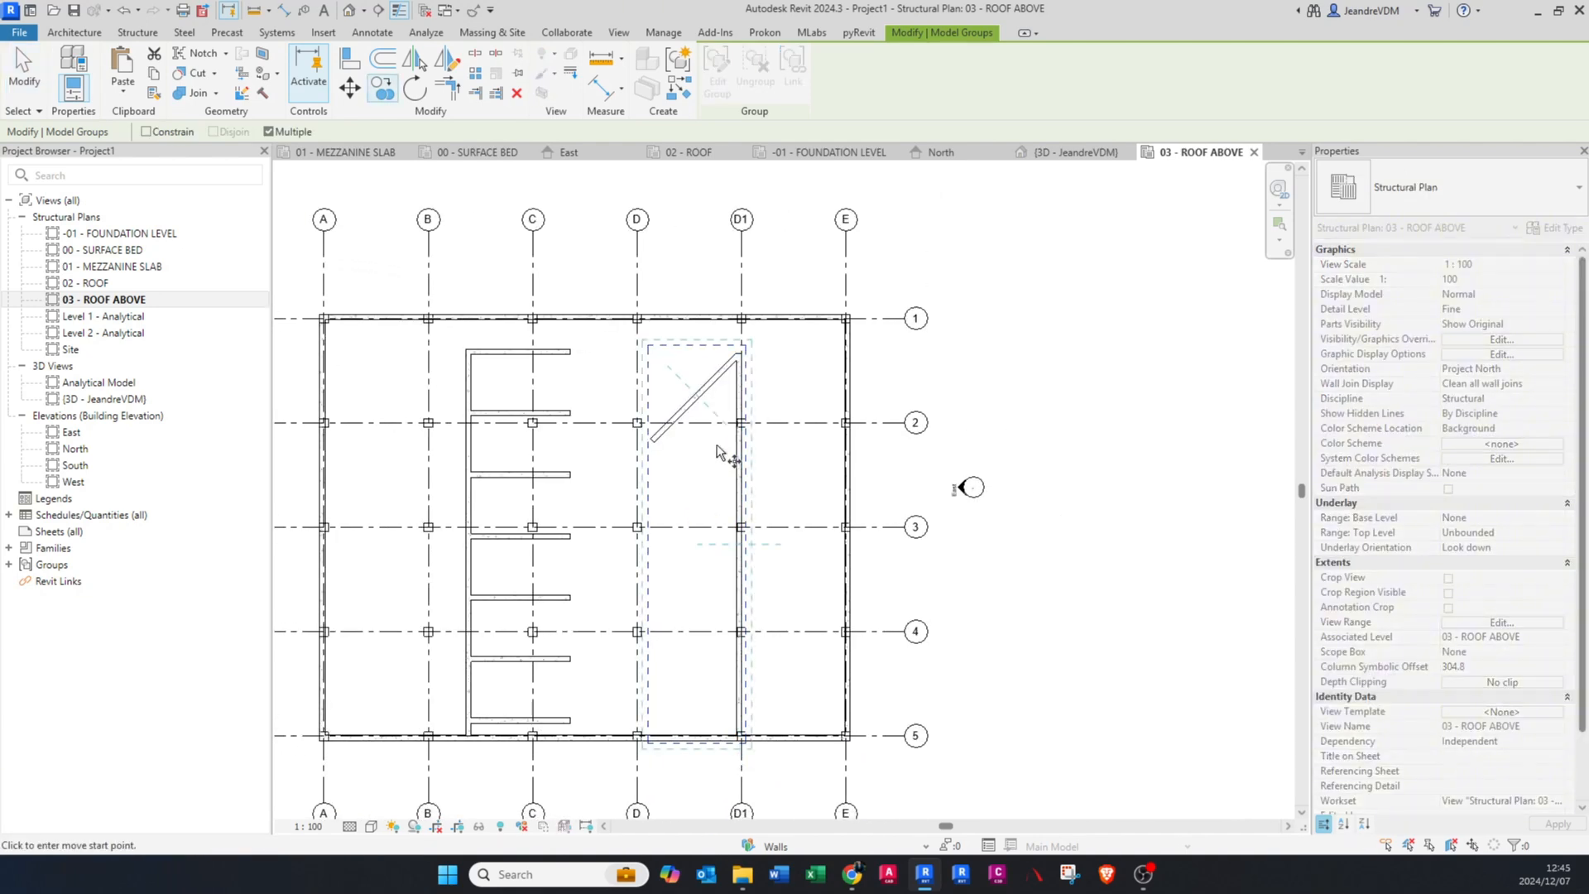
{"action": "left_click", "coordinate": [717, 449]}
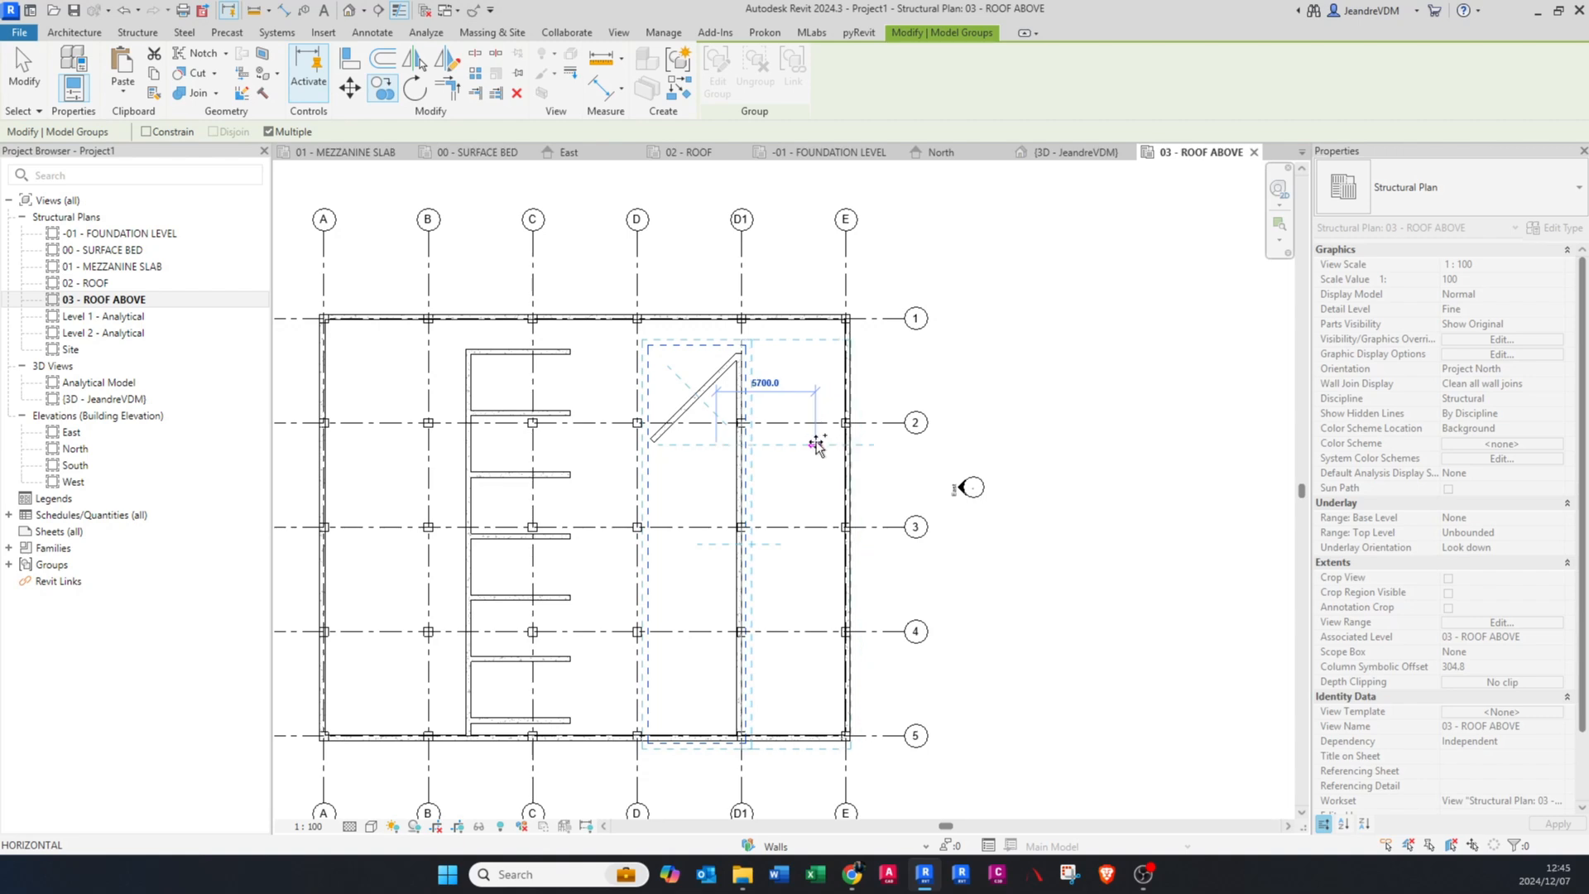
{"action": "left_click", "coordinate": [817, 445]}
{"action": "key", "text": "Escape"}
{"action": "key", "text": "Escape"}
{"action": "scroll", "coordinate": [708, 535], "scroll_direction": "up", "scroll_amount": 2}
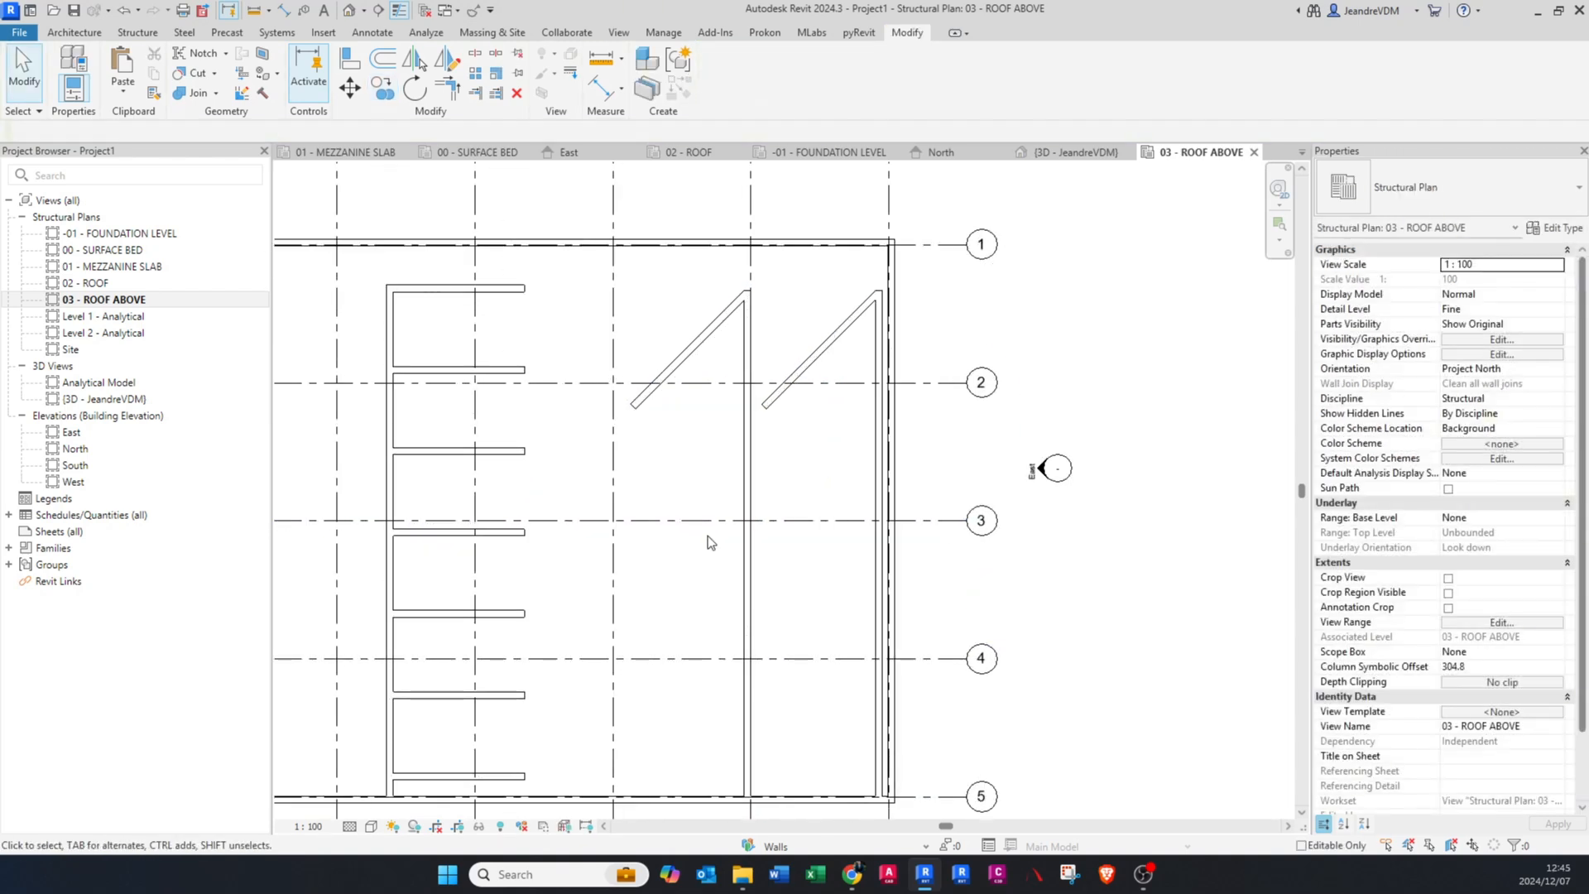
Step: Open the original BEAMS 1 group at grid D1 for editing
{"action": "middle_click_drag", "start_coordinate": [703, 345], "coordinate": [712, 368]}
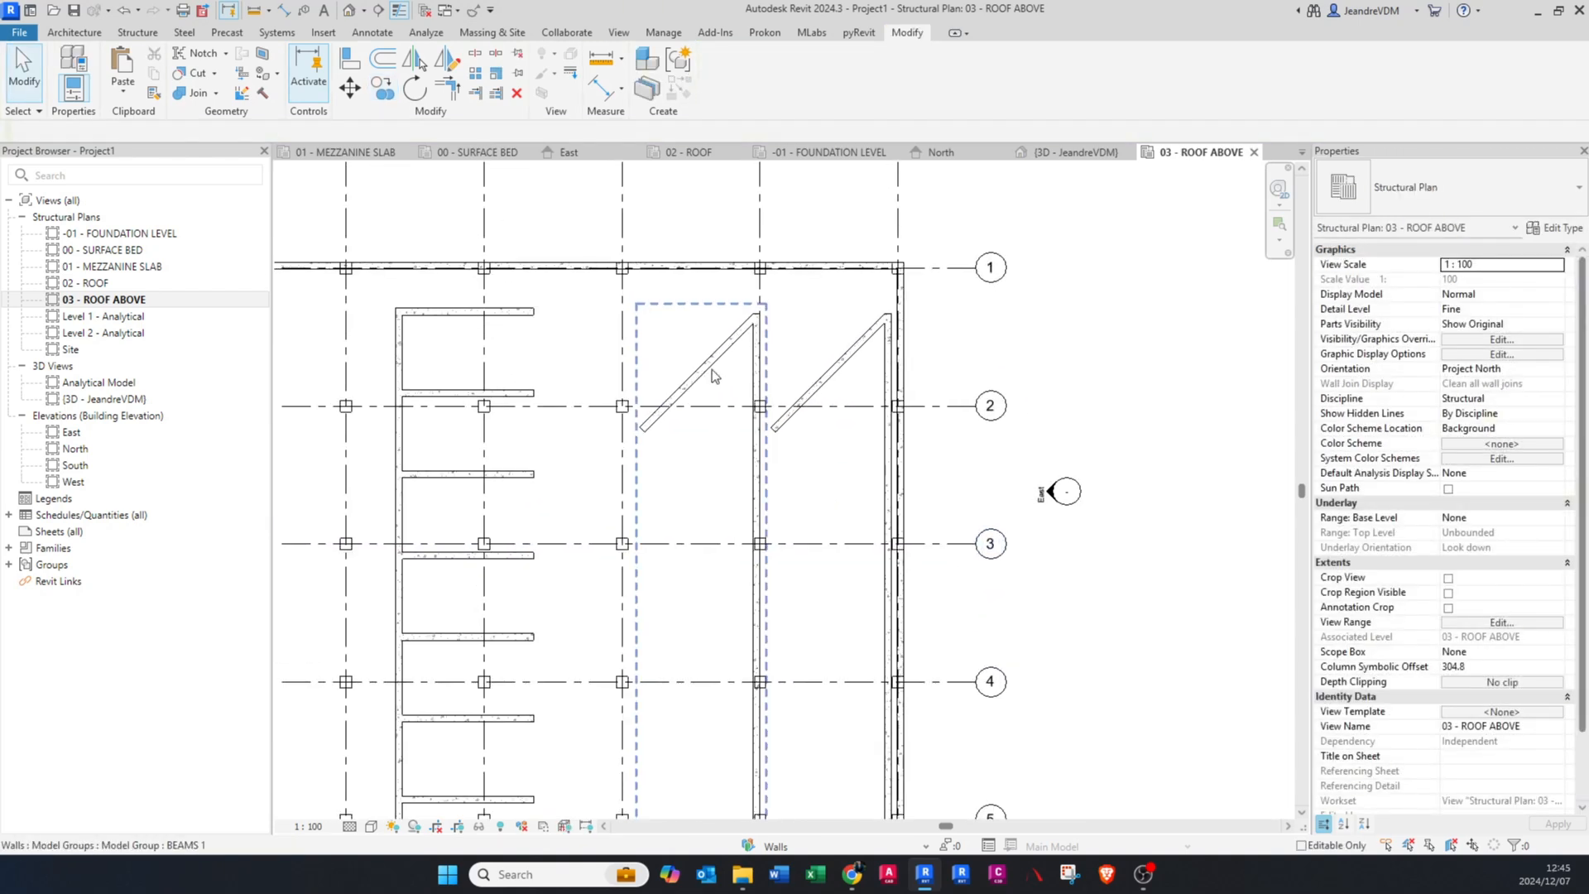
{"action": "left_click", "coordinate": [712, 368]}
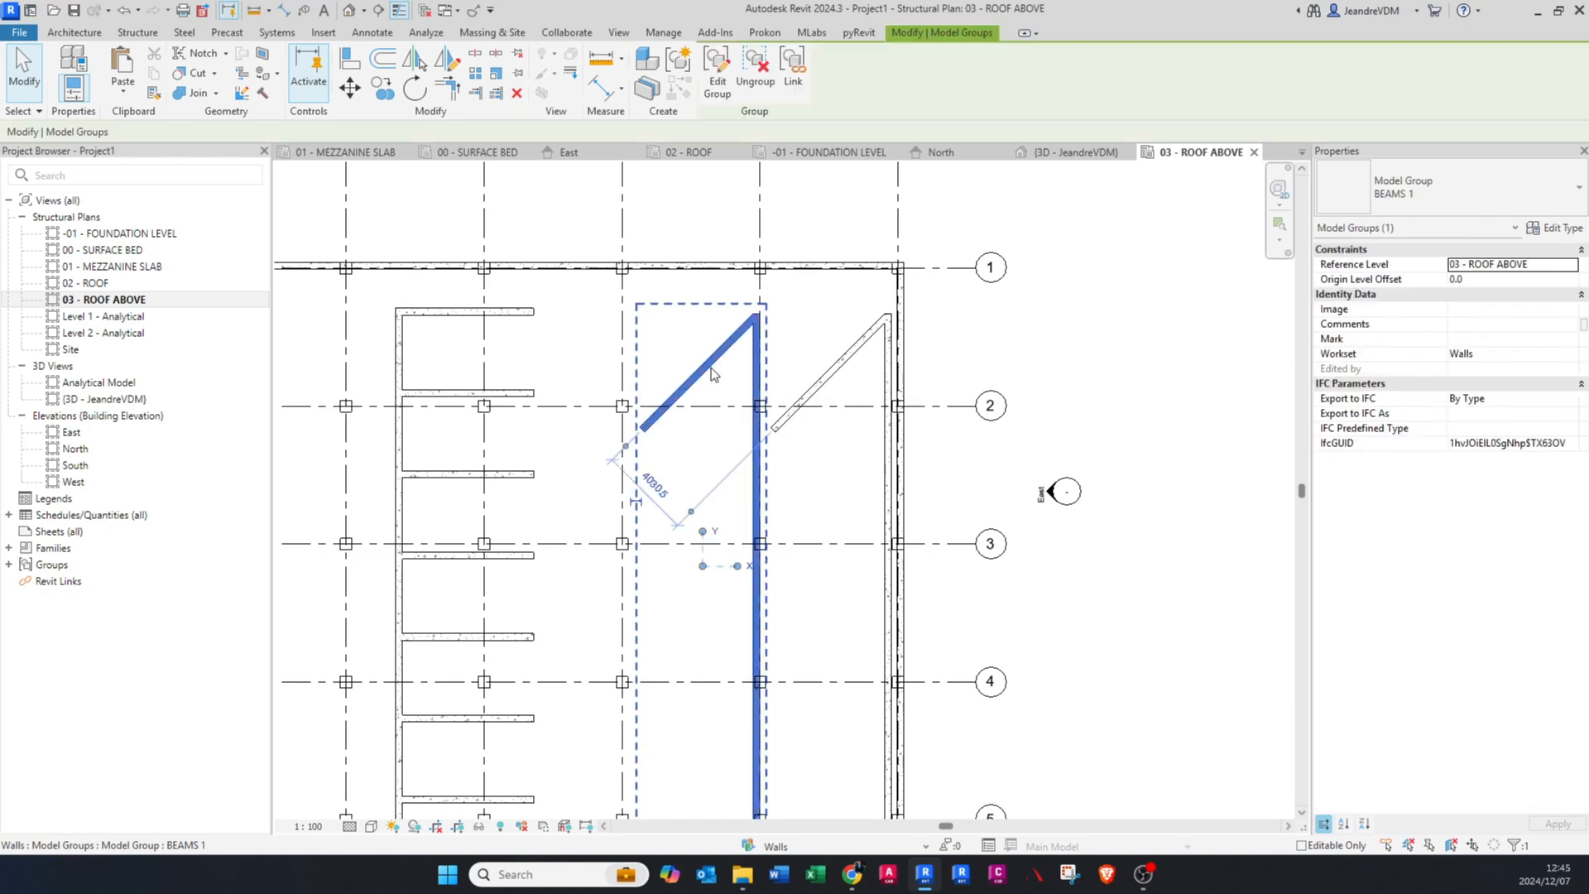
{"action": "scroll", "coordinate": [712, 367], "scroll_direction": "up", "scroll_amount": 1}
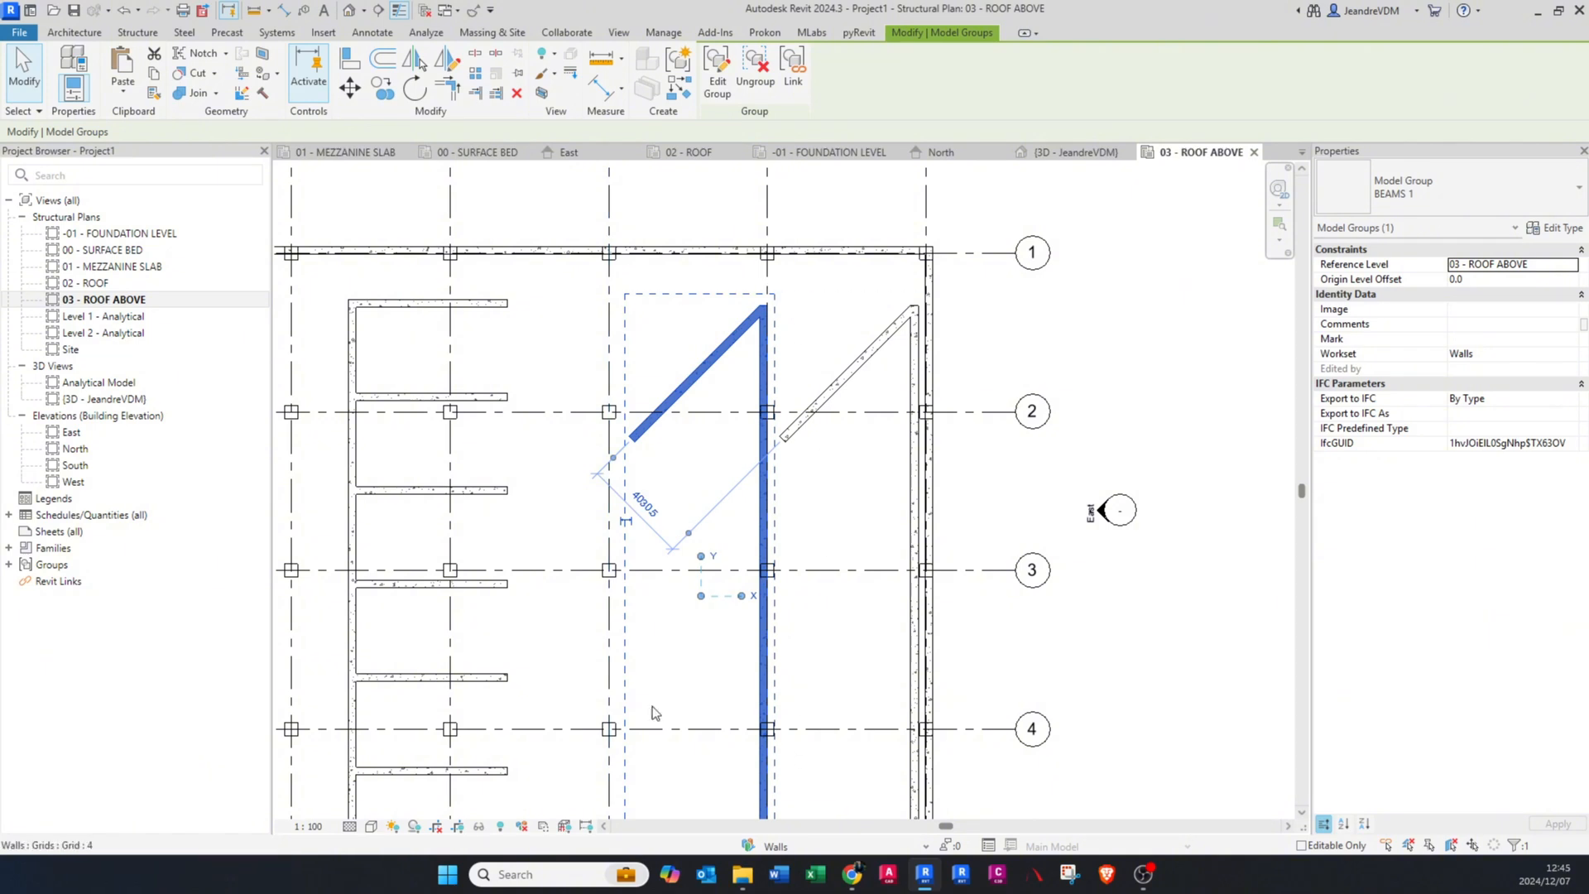
{"action": "left_click", "coordinate": [714, 74]}
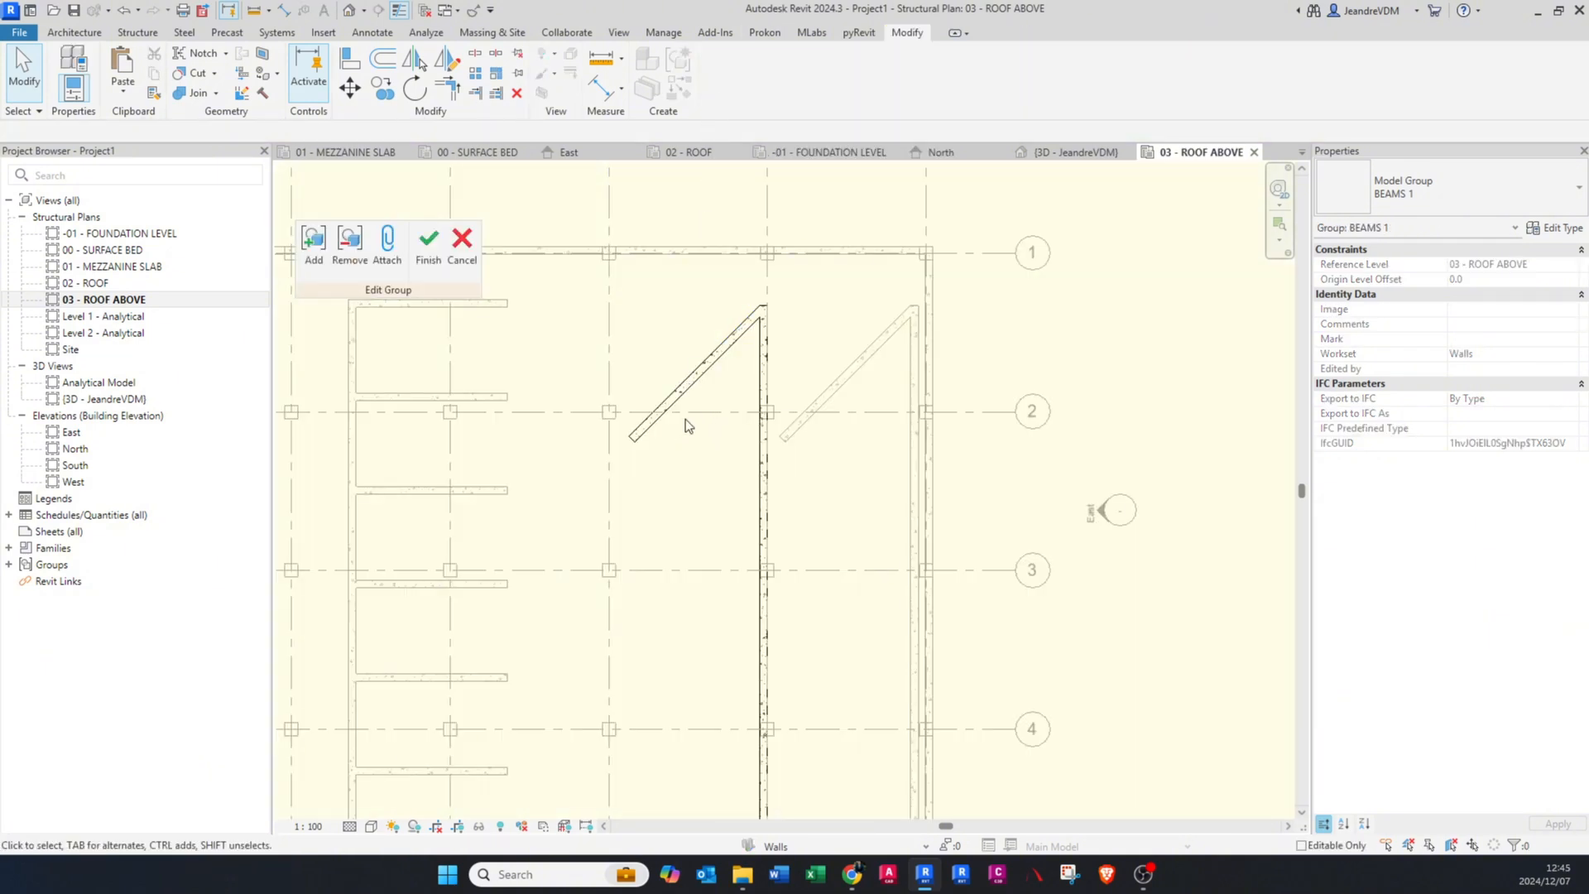
Step: Copy the group's vertical beam to a position between grids D and D1, crossing the diagonal beam
{"action": "left_click", "coordinate": [758, 467]}
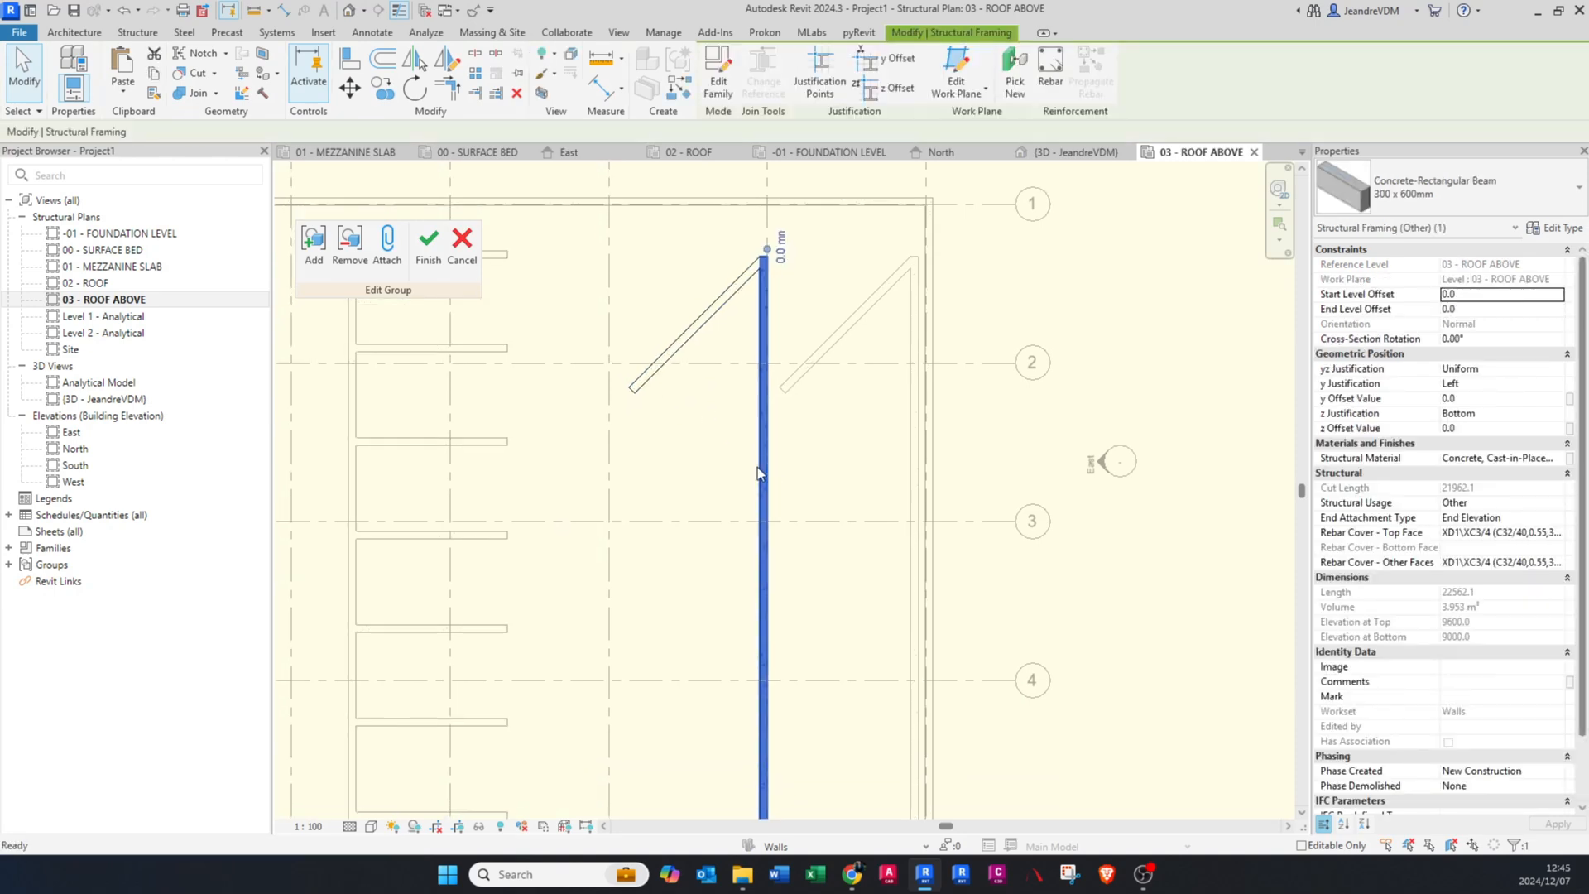
{"action": "key", "text": "c"}
{"action": "key", "text": "o"}
{"action": "left_click", "coordinate": [767, 458]}
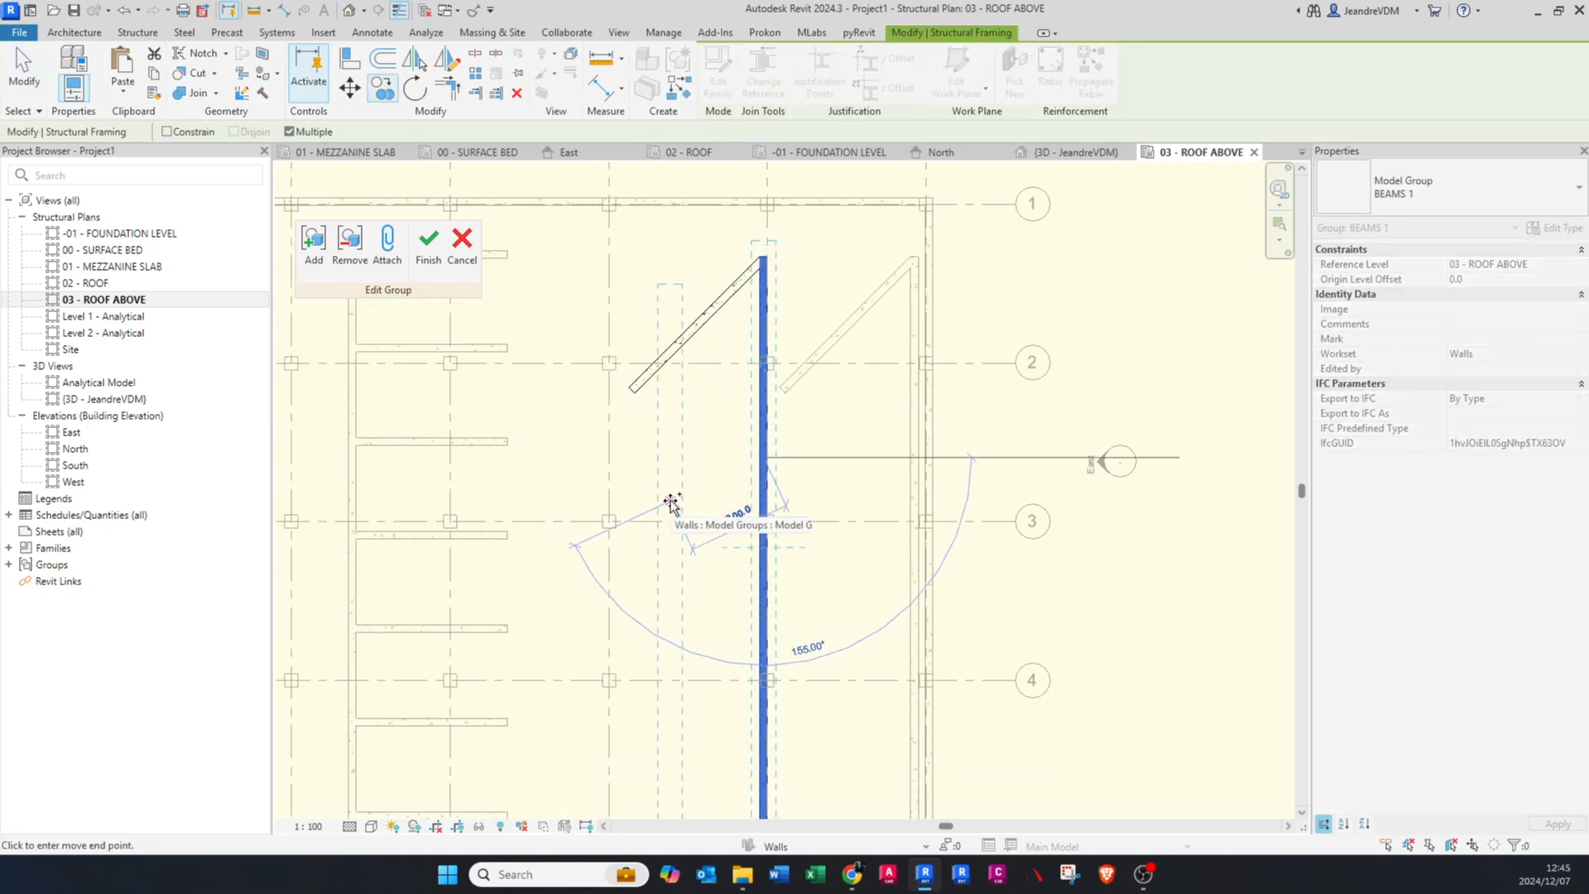
{"action": "left_click", "coordinate": [672, 502]}
{"action": "scroll", "coordinate": [673, 252], "scroll_direction": "down", "scroll_amount": 2}
{"action": "key", "text": "Escape"}
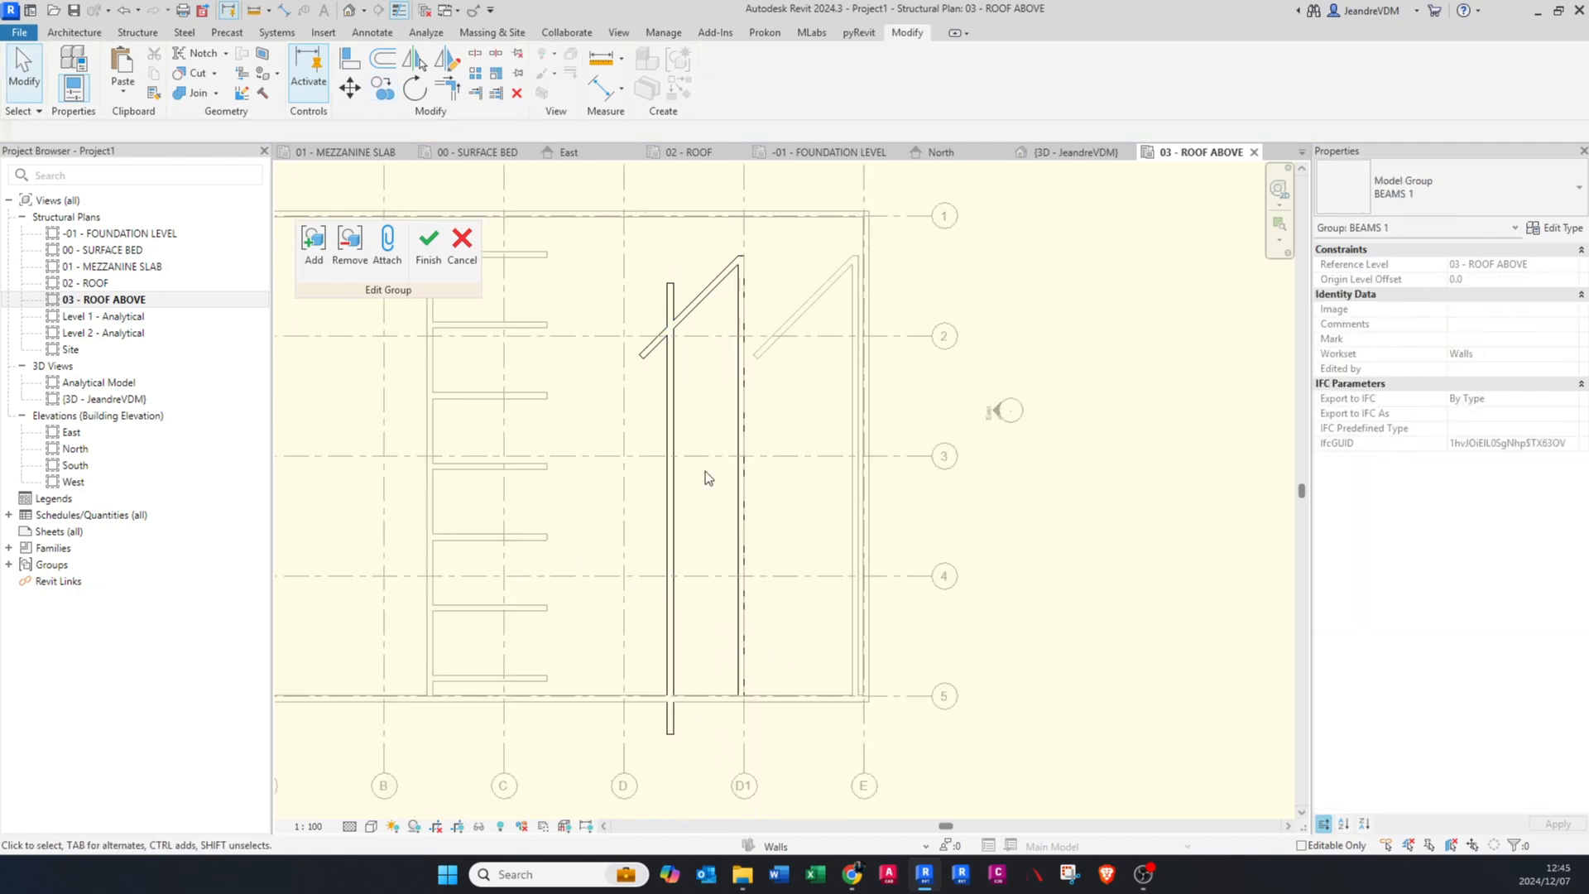
Step: Trim the diagonal beam and the copied vertical beam to a corner near grid 2
{"action": "scroll", "coordinate": [677, 335], "scroll_direction": "up", "scroll_amount": 2}
{"action": "key", "text": "t"}
{"action": "key", "text": "r"}
{"action": "left_click", "coordinate": [683, 313]}
{"action": "left_click", "coordinate": [675, 325]}
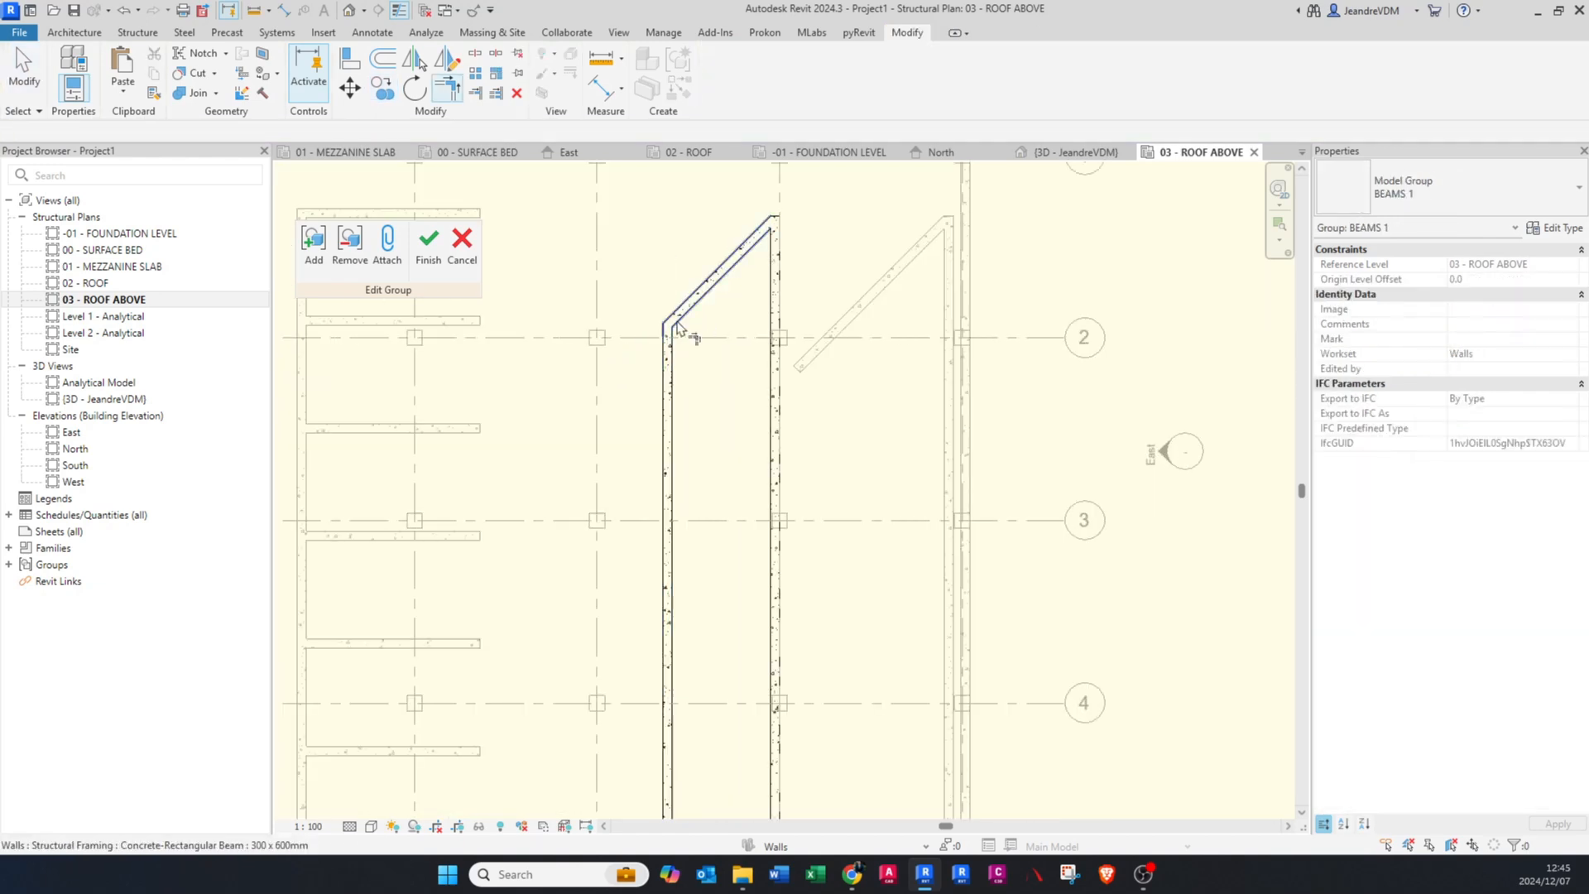
{"action": "scroll", "coordinate": [677, 311], "scroll_direction": "down", "scroll_amount": 1}
{"action": "key", "text": "Escape"}
Step: Trim the overhanging lower end of the copied vertical beam to the perimeter beam on grid 5
{"action": "scroll", "coordinate": [683, 724], "scroll_direction": "up", "scroll_amount": 1}
{"action": "key", "text": "e"}
{"action": "scroll", "coordinate": [690, 699], "scroll_direction": "up", "scroll_amount": 1}
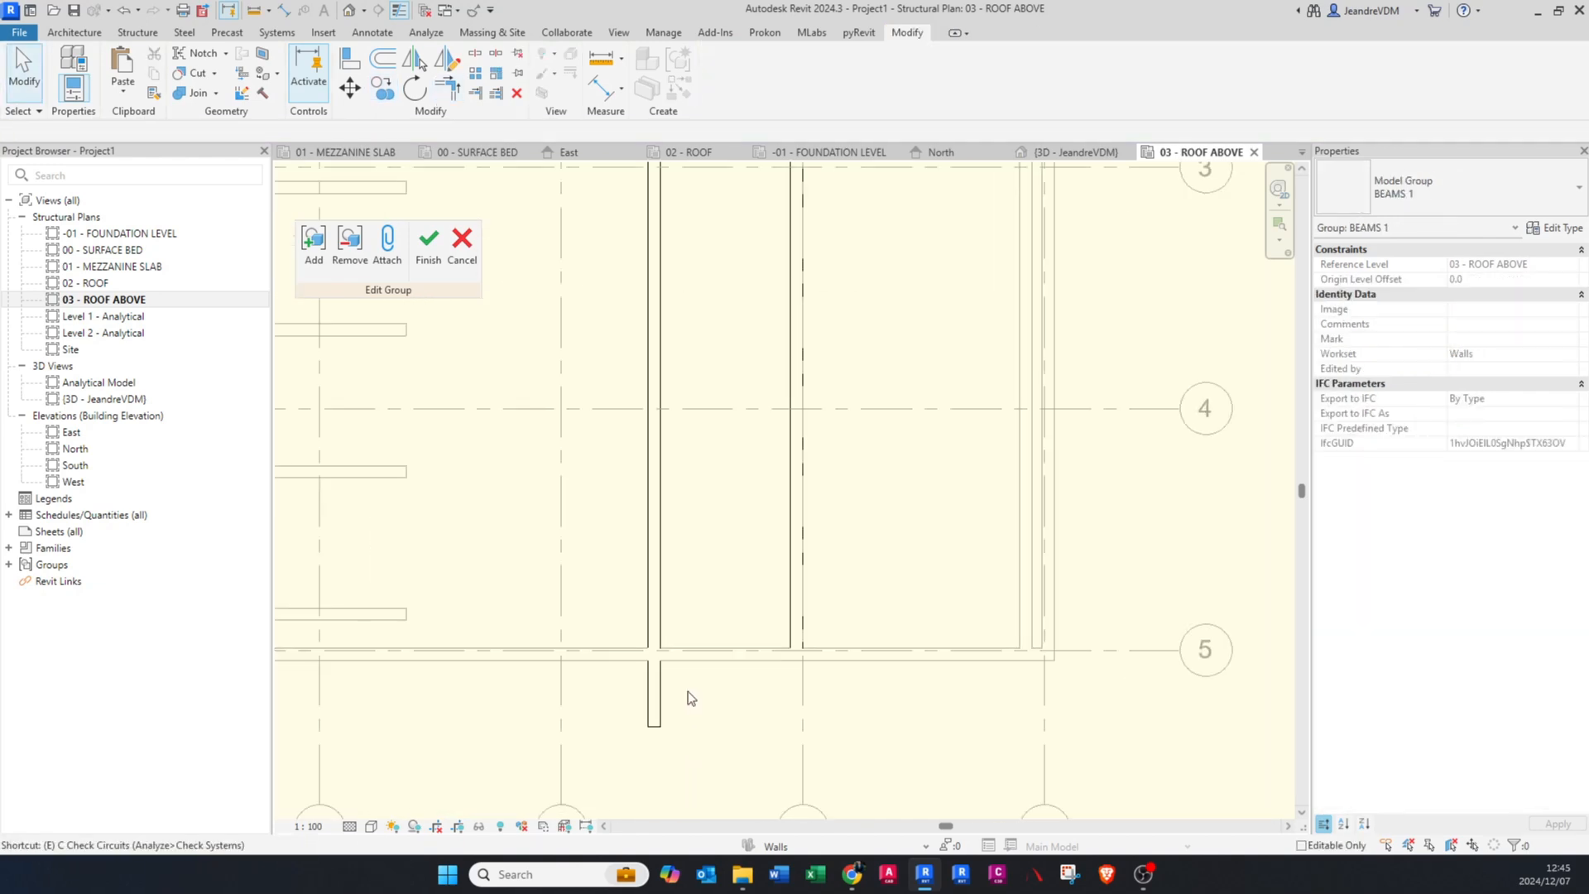
{"action": "scroll", "coordinate": [691, 698], "scroll_direction": "up", "scroll_amount": 1}
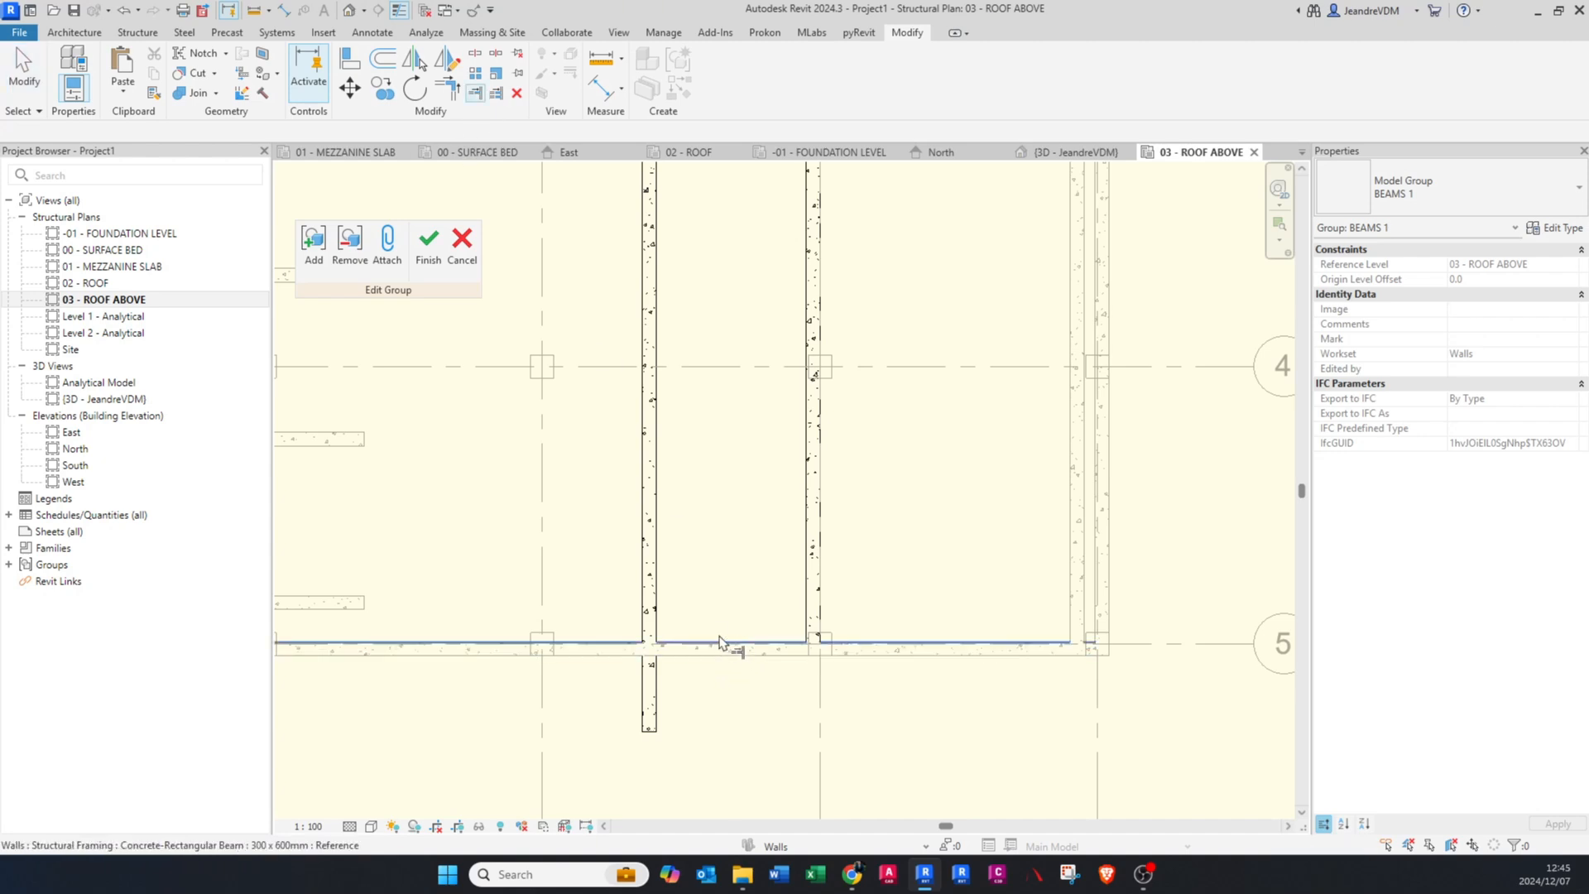
{"action": "scroll", "coordinate": [712, 663], "scroll_direction": "down", "scroll_amount": 3}
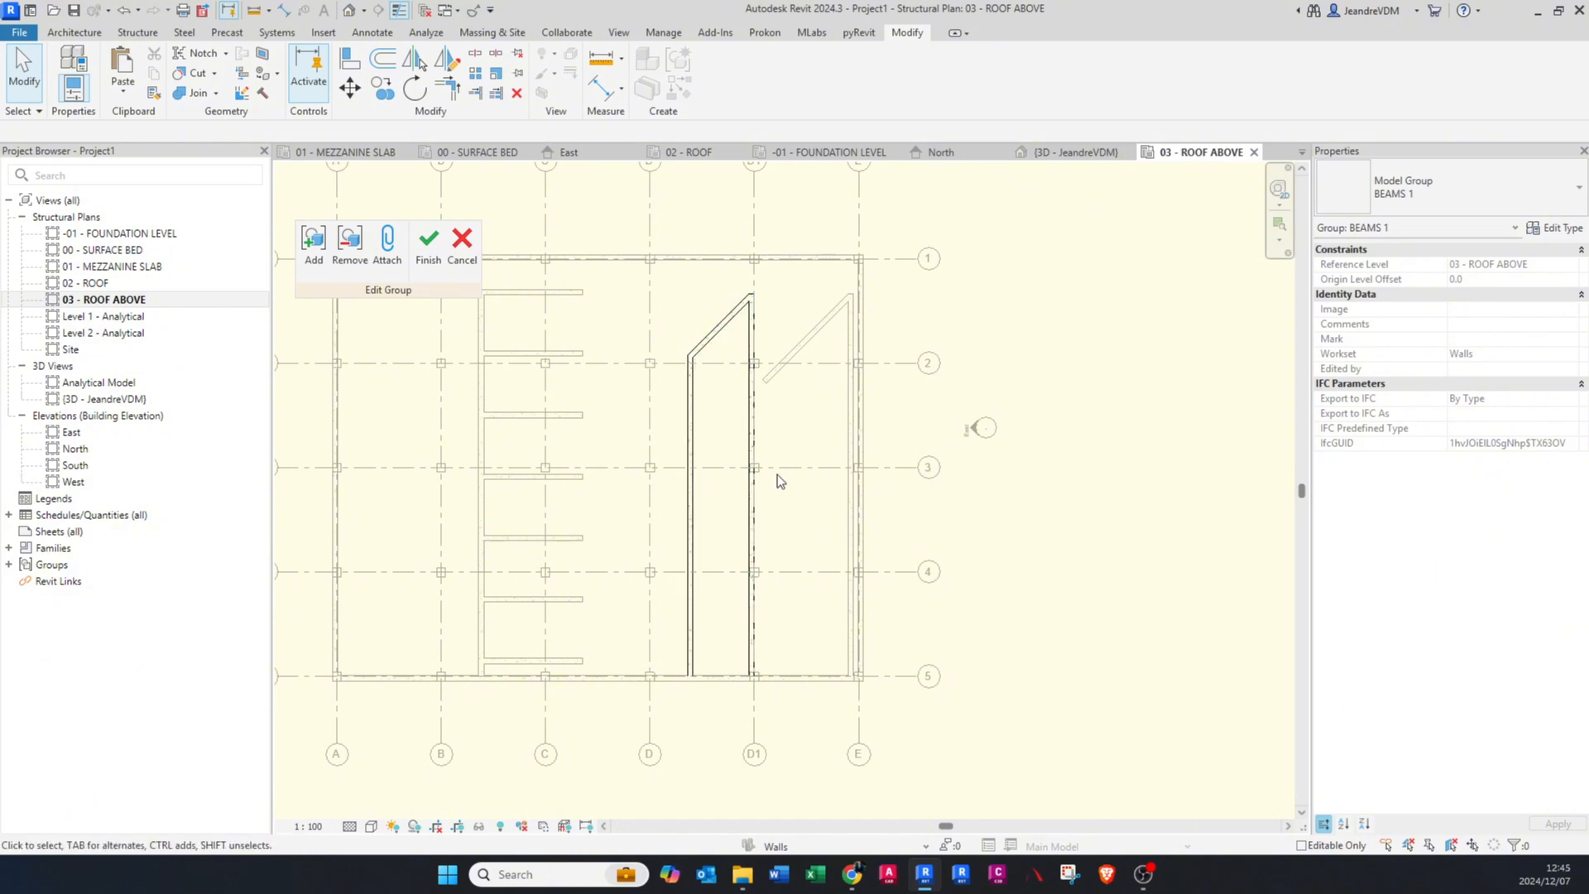
Step: Finish editing the BEAMS 1 group and check its copy between grids D1 and E
{"action": "left_click", "coordinate": [435, 248]}
{"action": "key", "text": "Escape"}
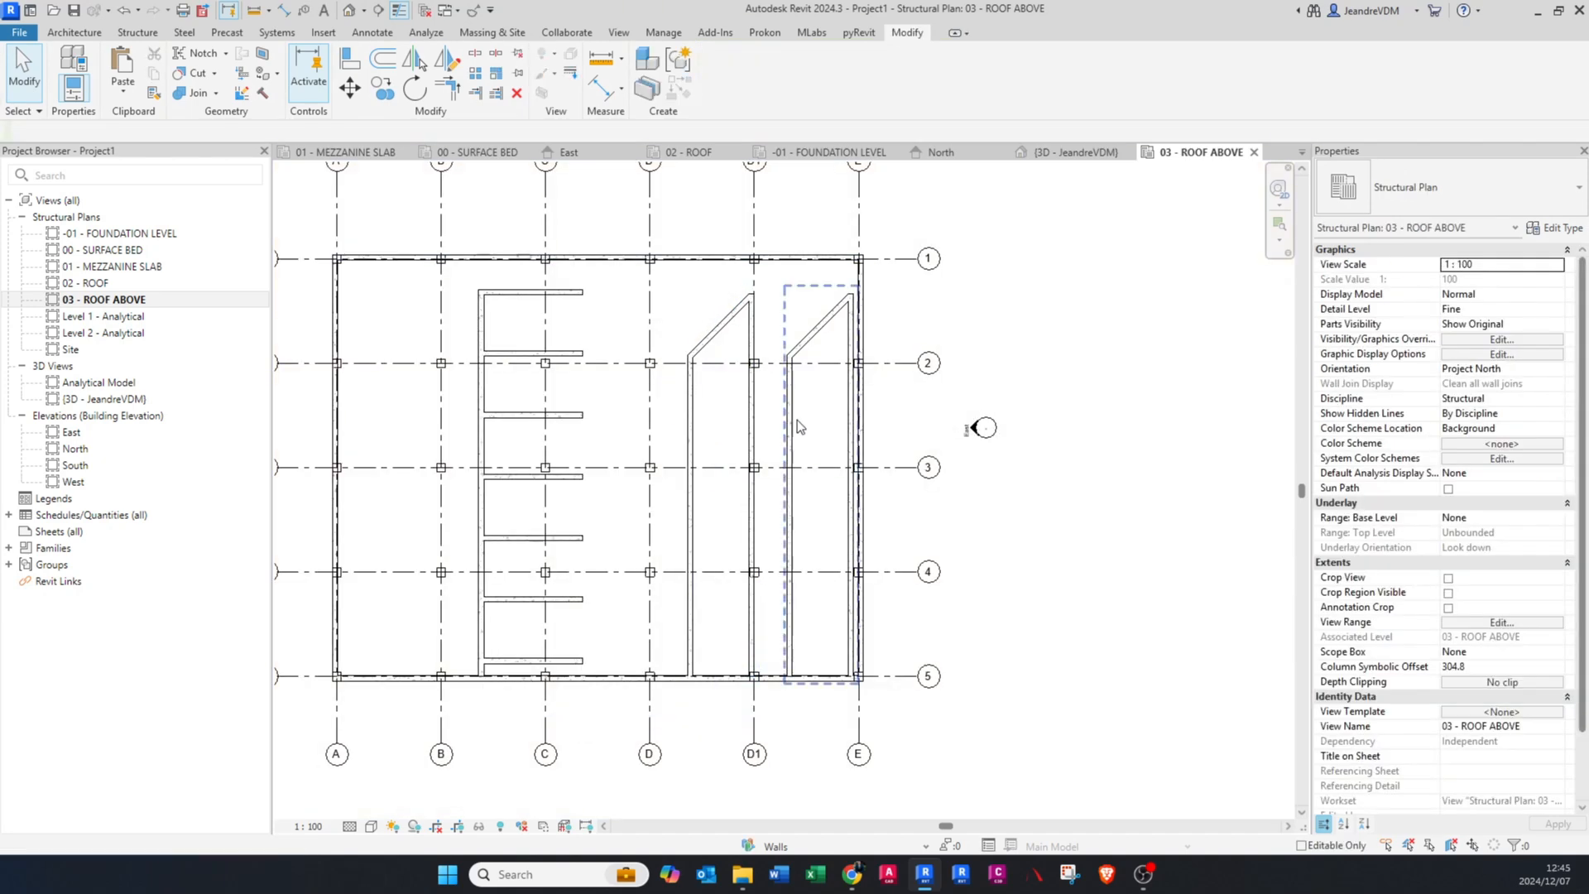
{"action": "left_click", "coordinate": [795, 418]}
{"action": "scroll", "coordinate": [793, 431], "scroll_direction": "up", "scroll_amount": 3}
{"action": "key", "text": "Escape"}
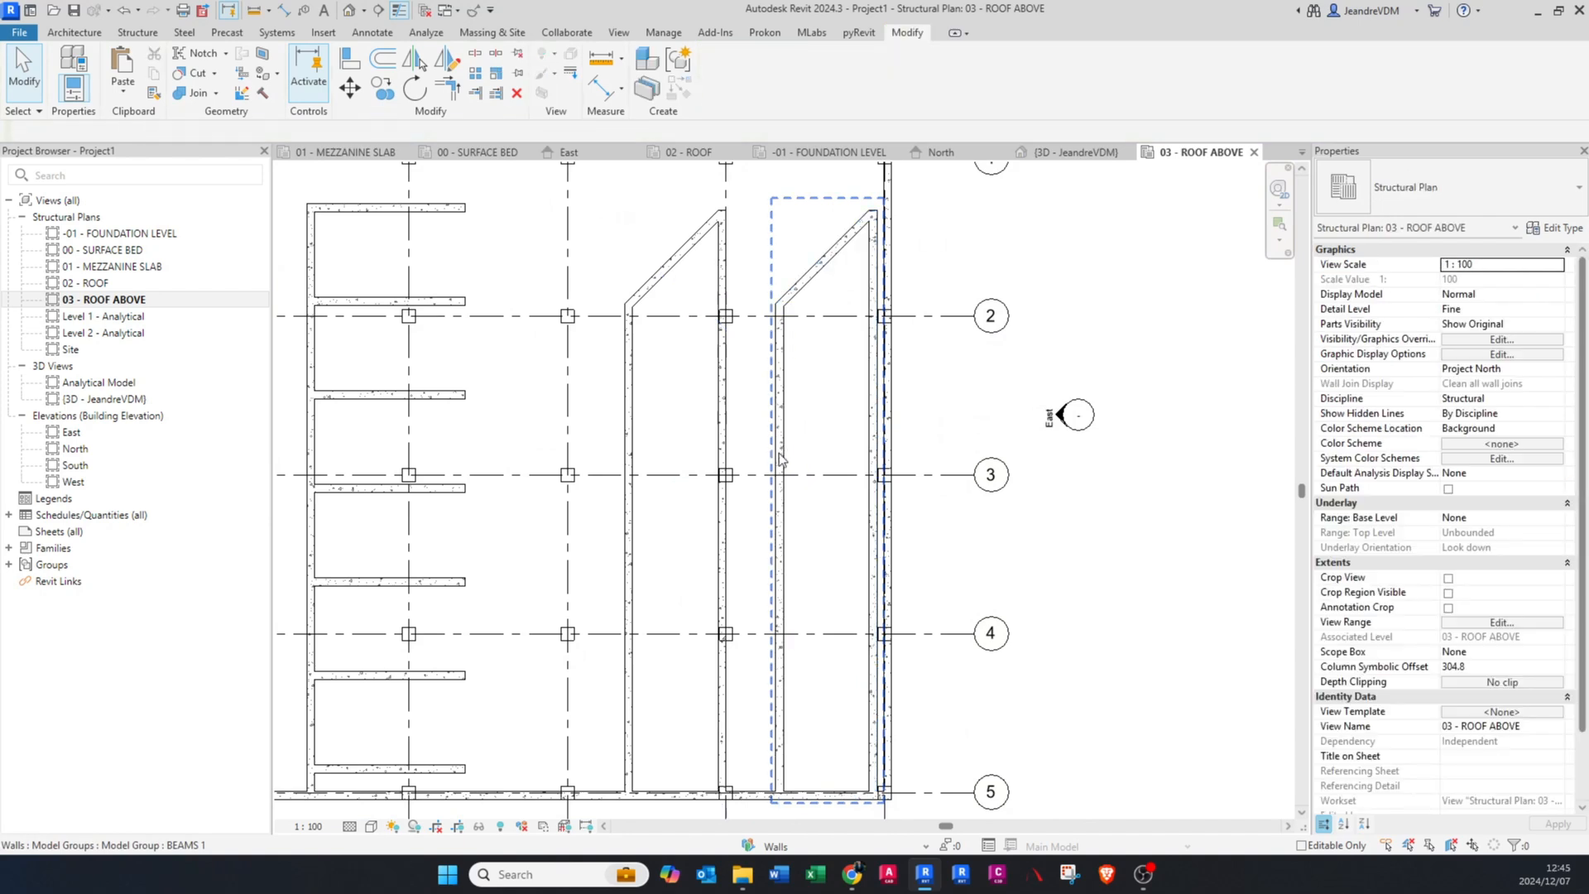
{"action": "scroll", "coordinate": [780, 456], "scroll_direction": "down", "scroll_amount": 2}
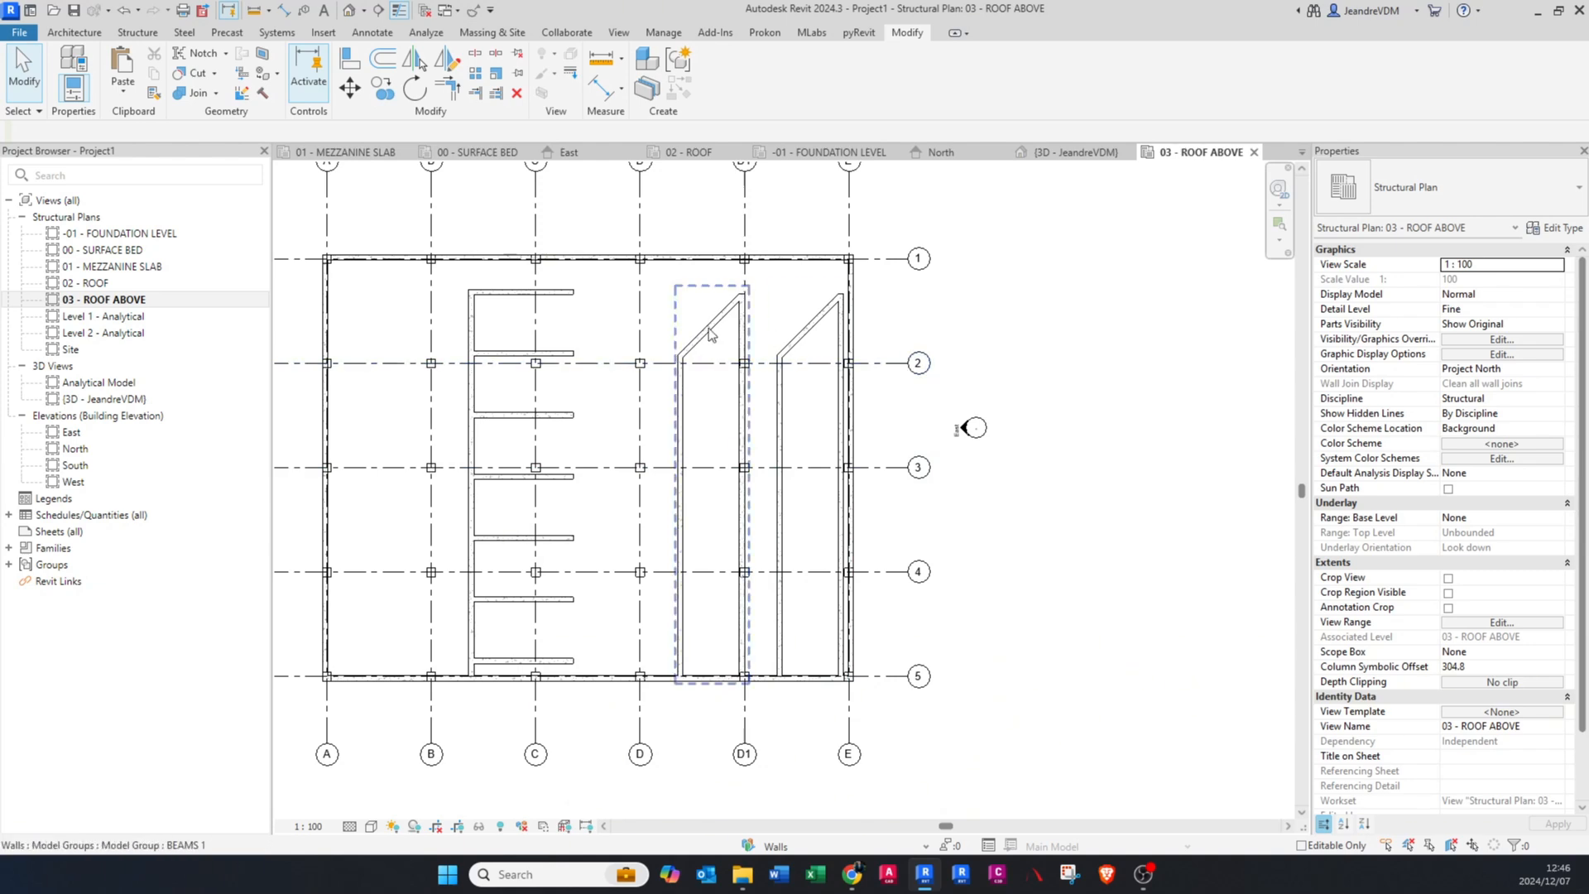
{"action": "scroll", "coordinate": [803, 374], "scroll_direction": "up", "scroll_amount": 2}
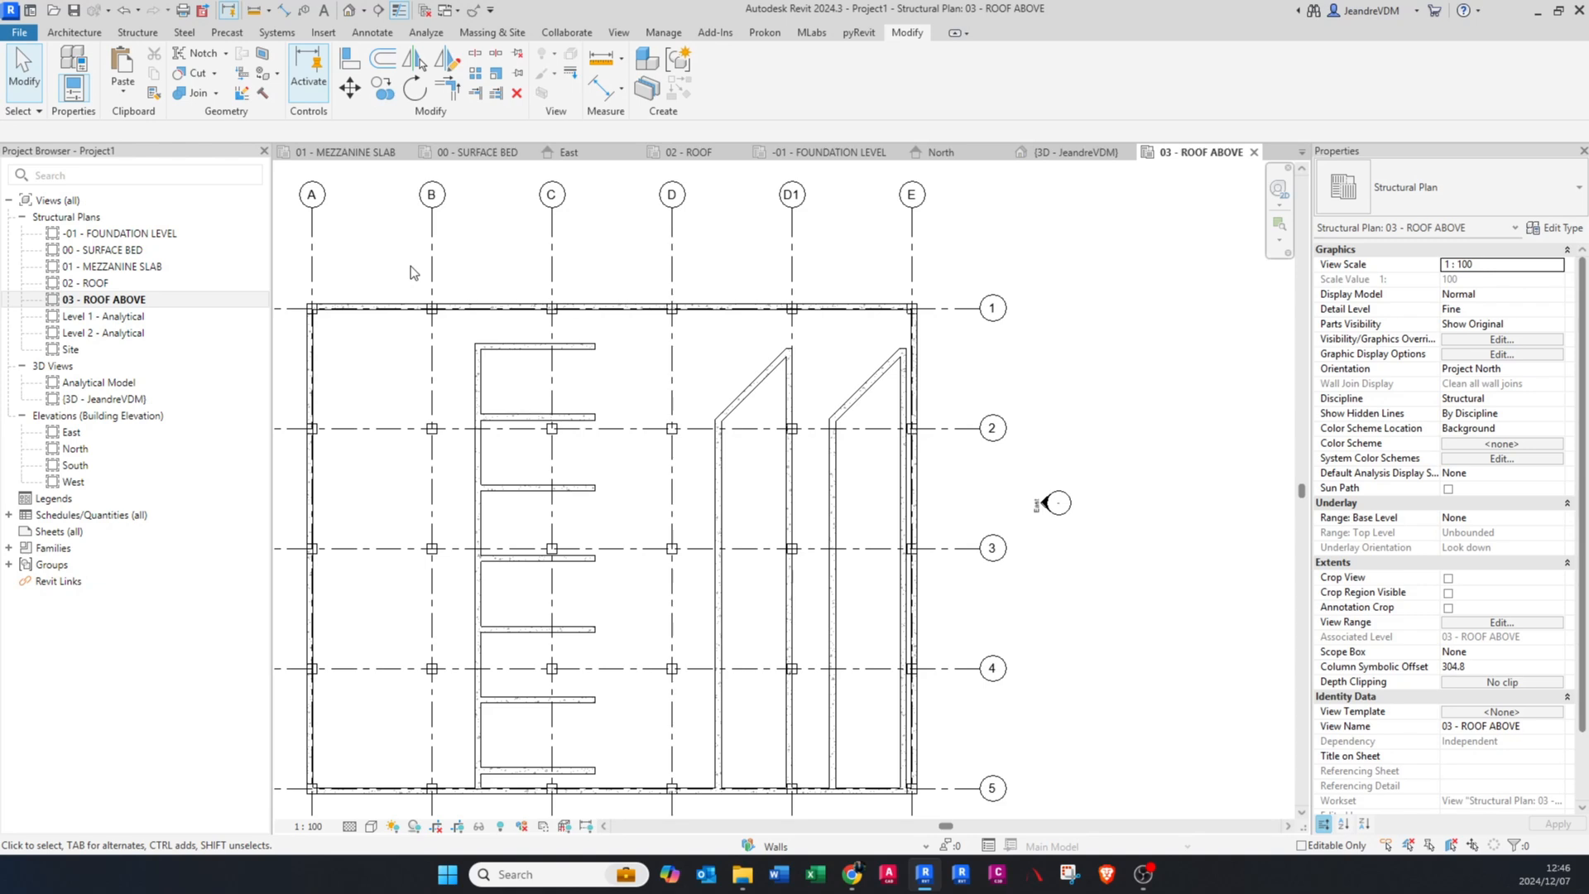
{"action": "middle_click", "coordinate": [668, 406]}
{"action": "middle_click", "coordinate": [668, 406]}
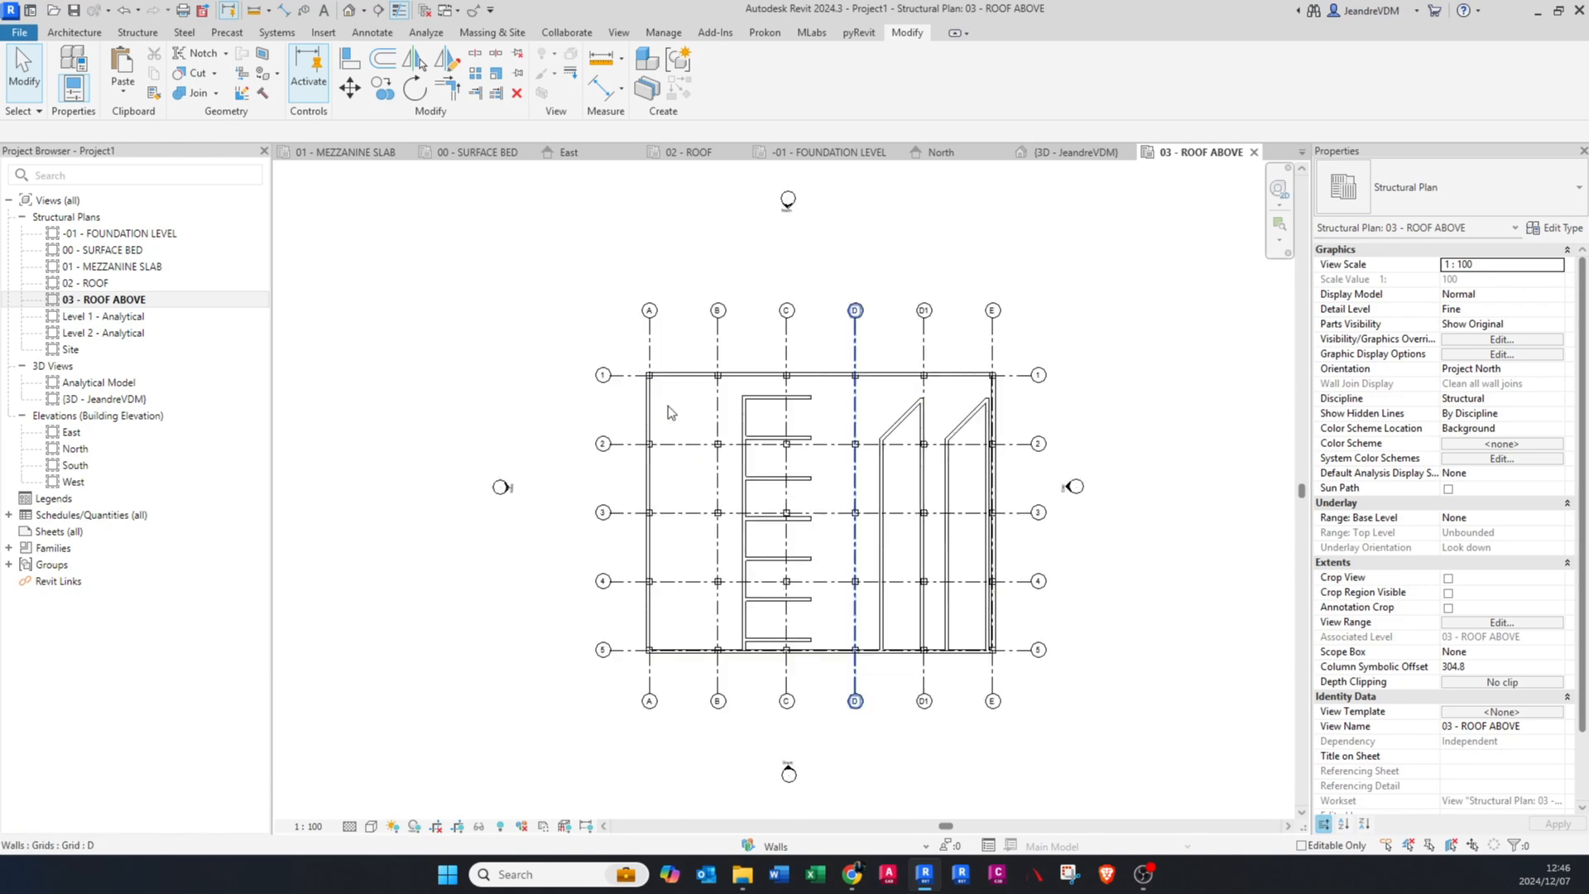